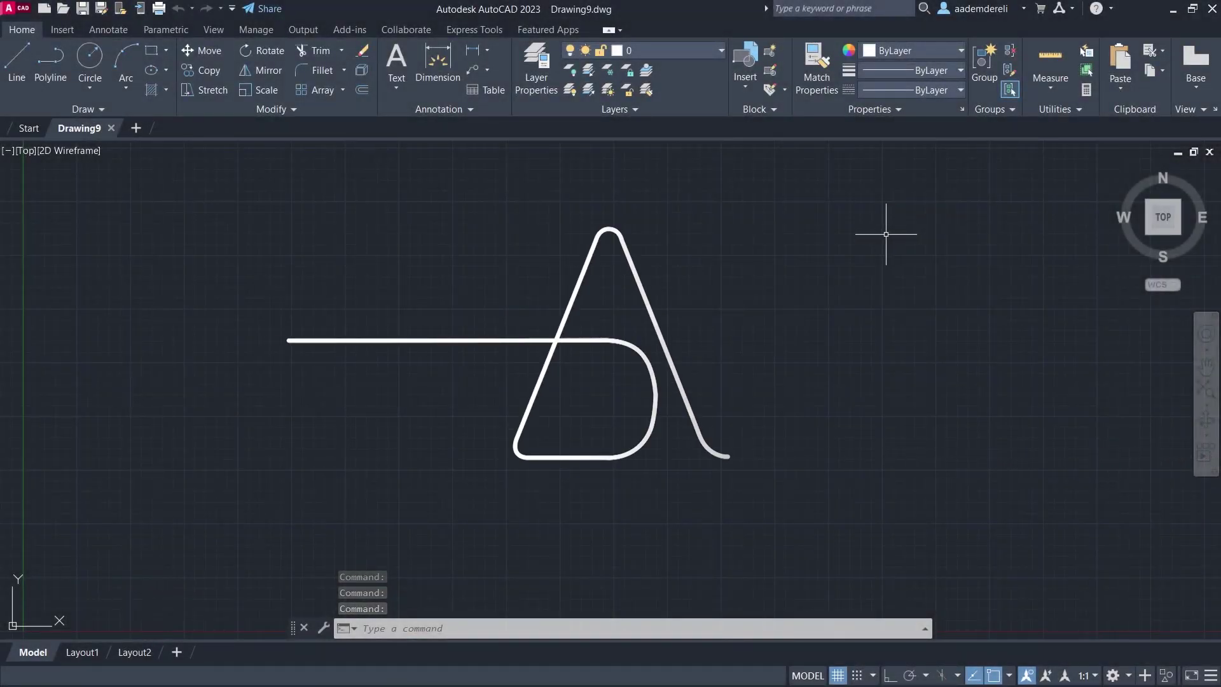
Set the drawing's insertion scale units to Centimeters
scroll(788, 295, down, 2)
scroll(788, 295, down, 2)
middle_drag(706, 318, 605, 376)
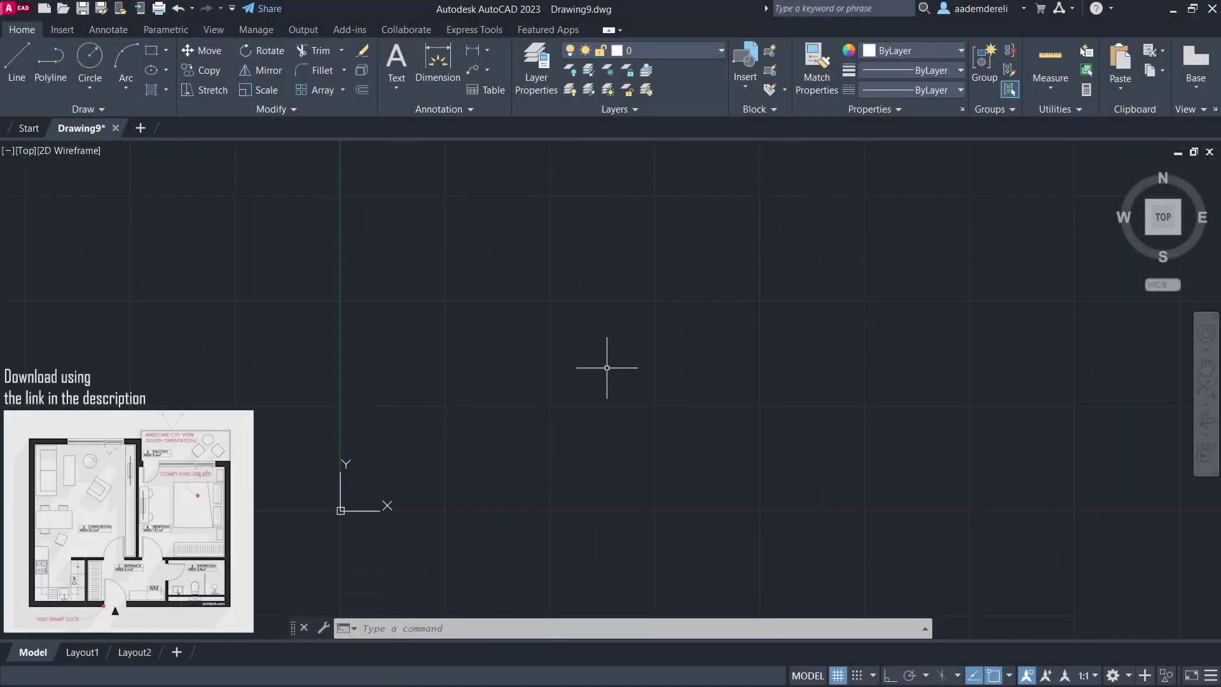
text(un)
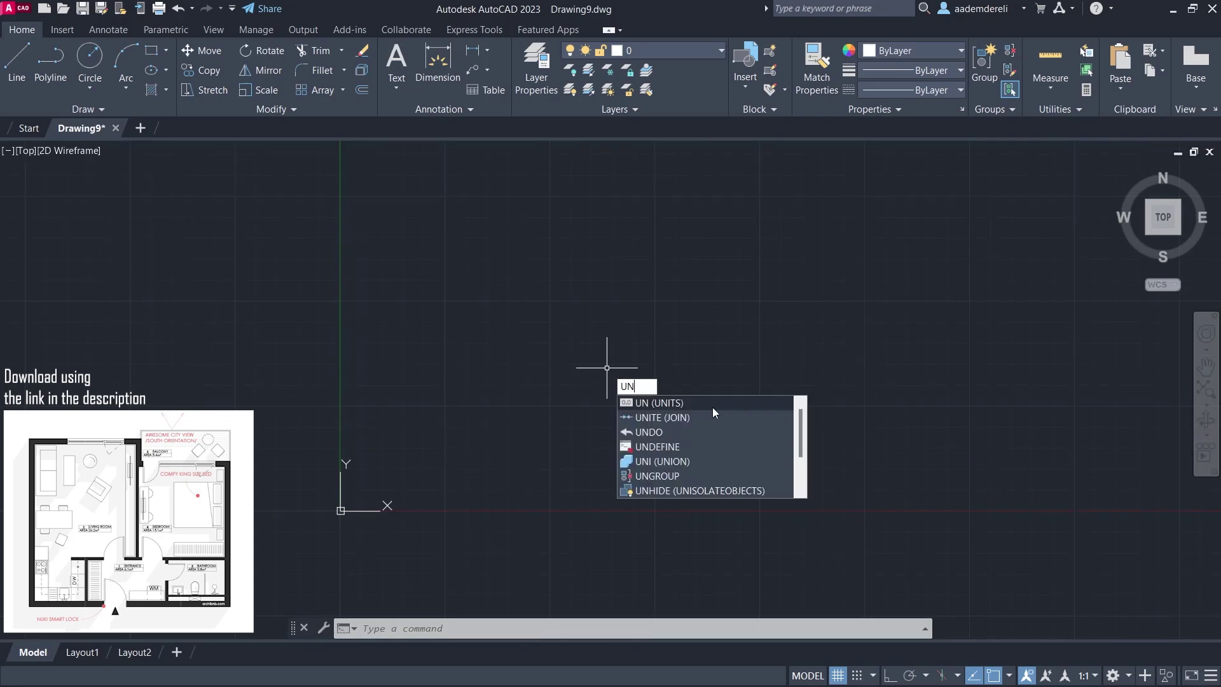
key(Return)
click(480, 356)
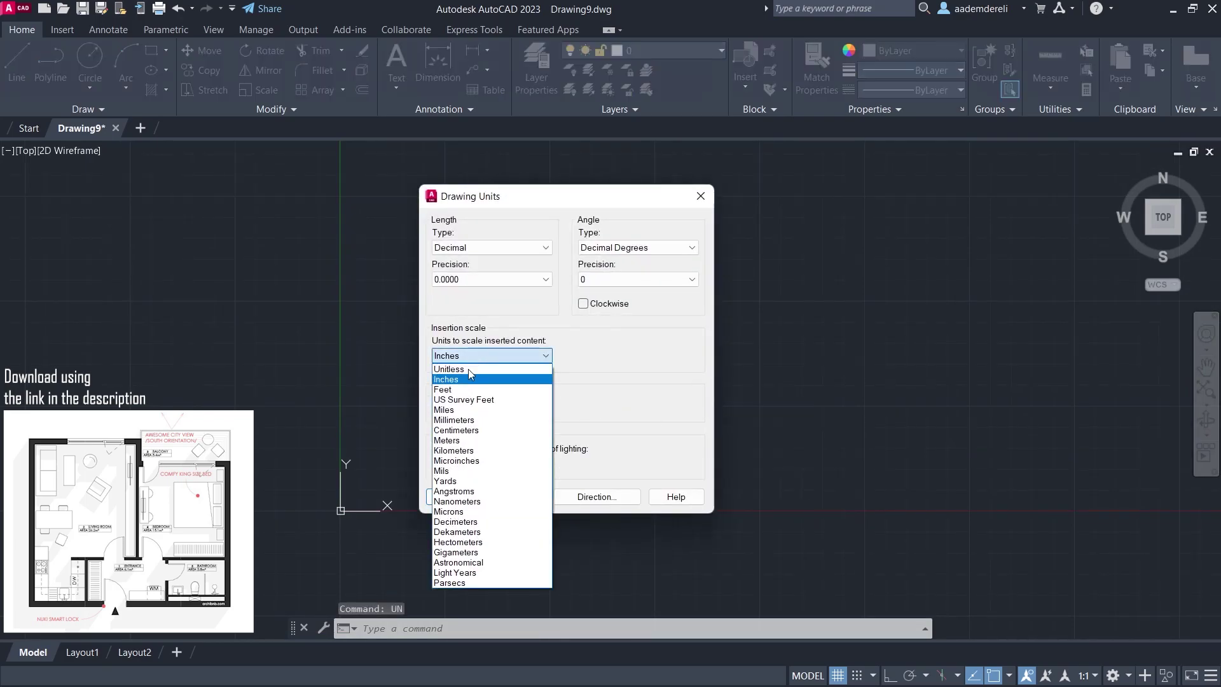
click(488, 431)
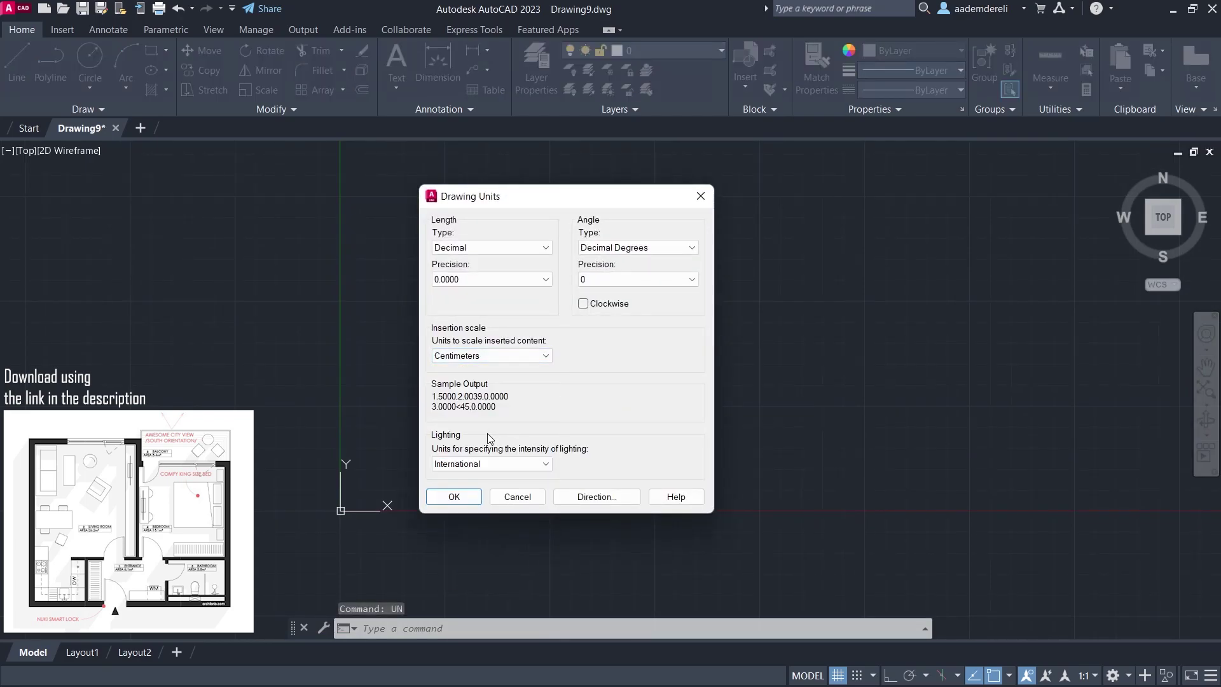
click(457, 496)
Attach the Floor Plan image with a relative path, placing its lower-left corner near the origin and setting its scale on-screen
text(IMAGEATTACH)
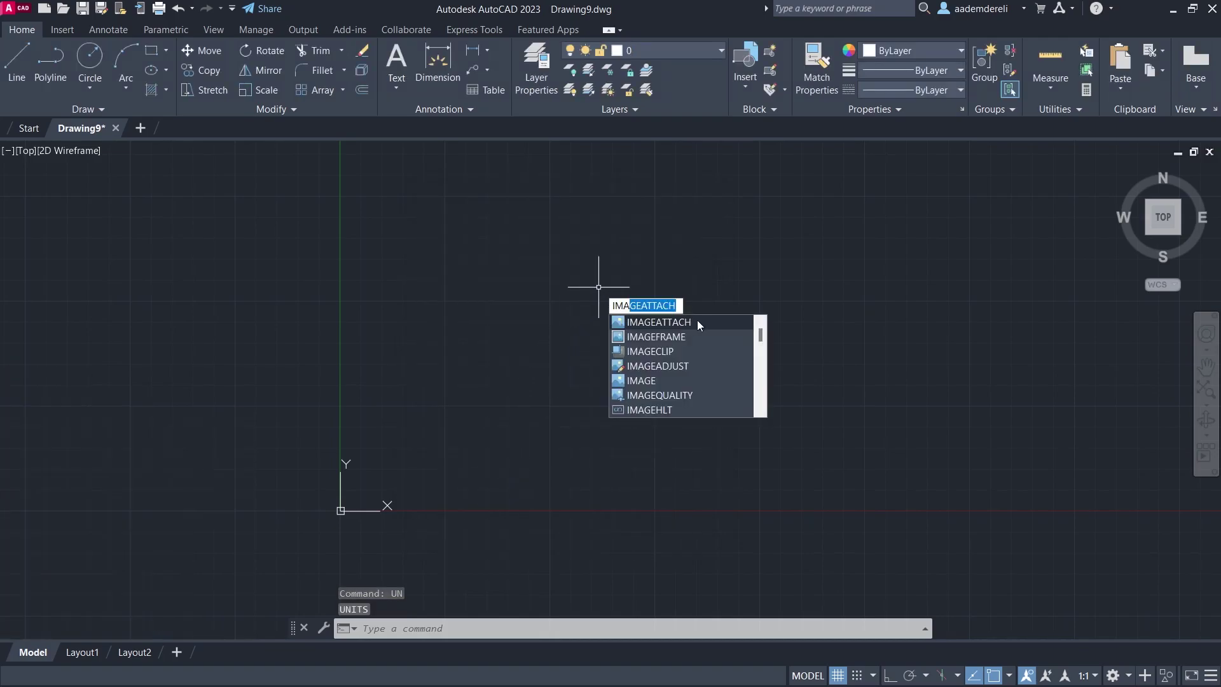
click(698, 321)
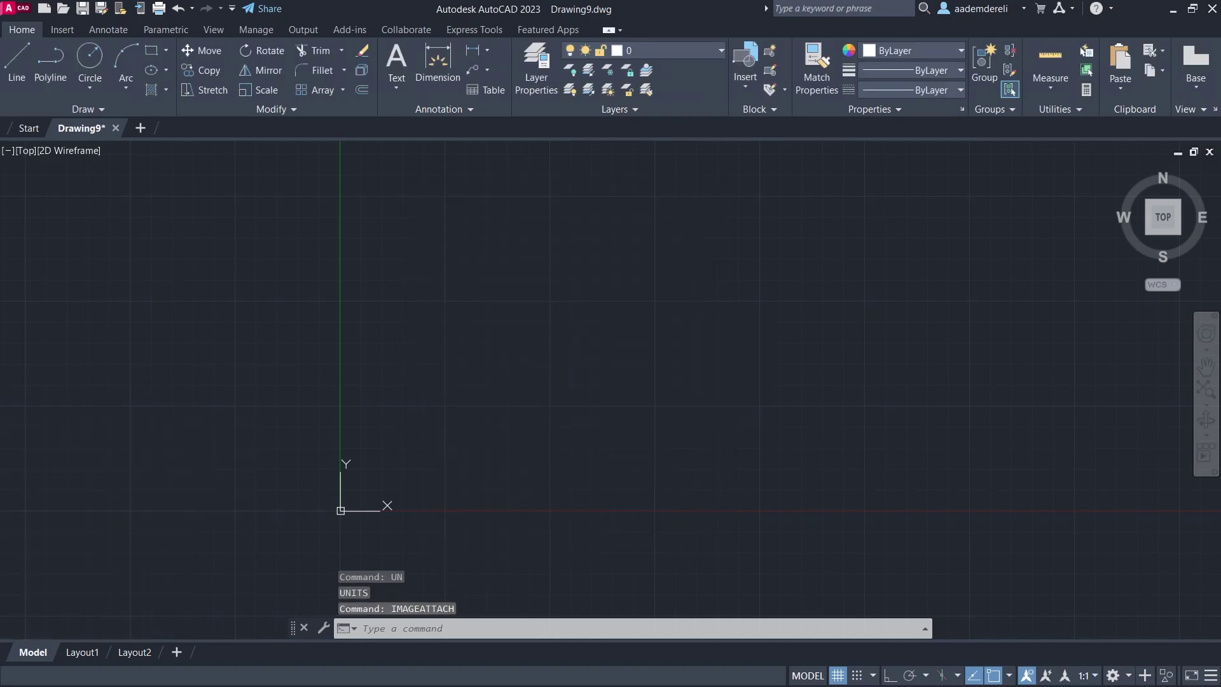
click(529, 210)
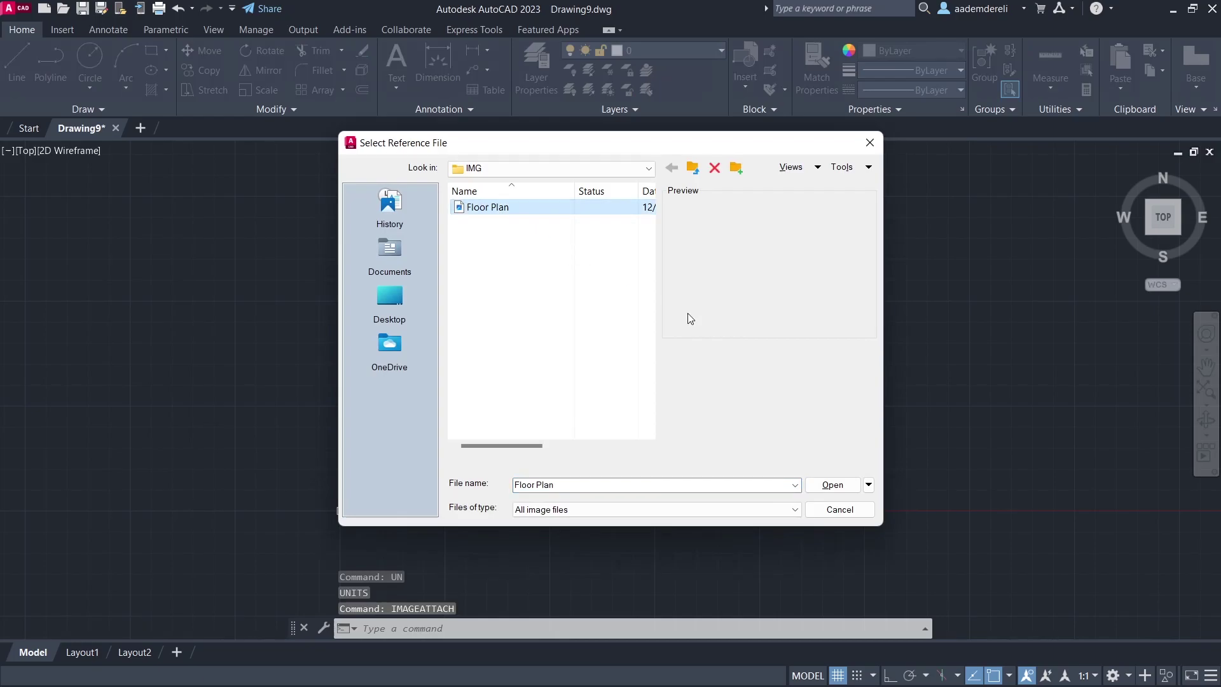
click(827, 485)
click(625, 466)
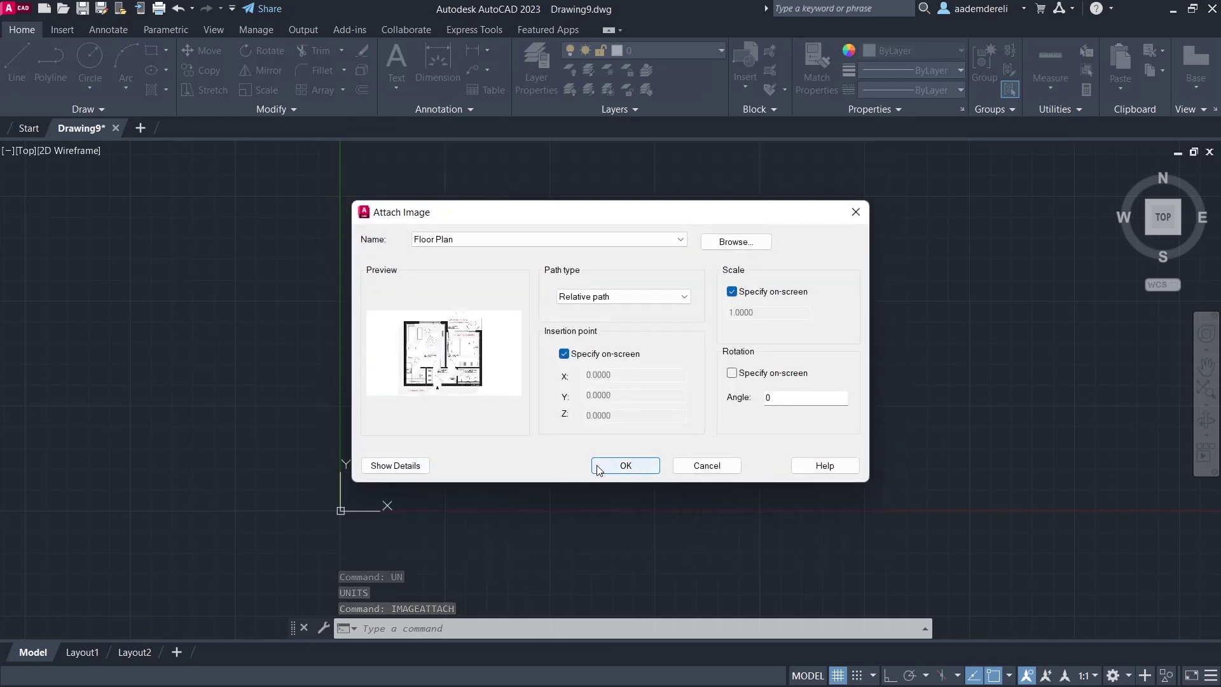
click(363, 496)
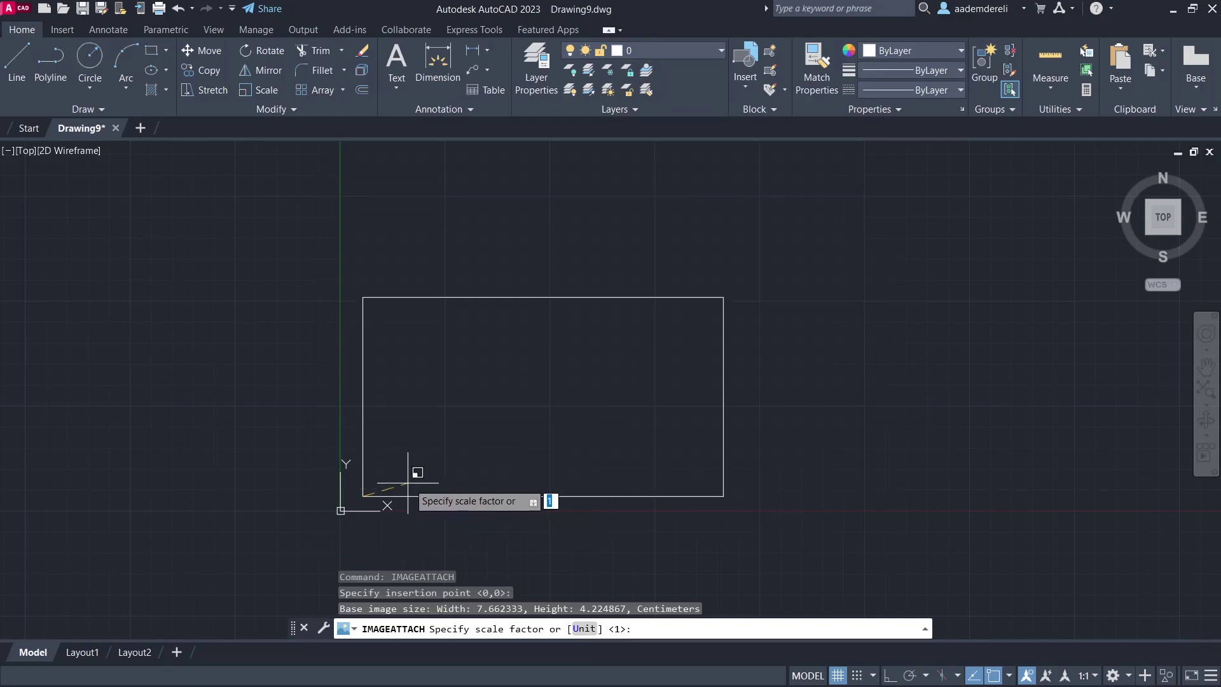
click(437, 502)
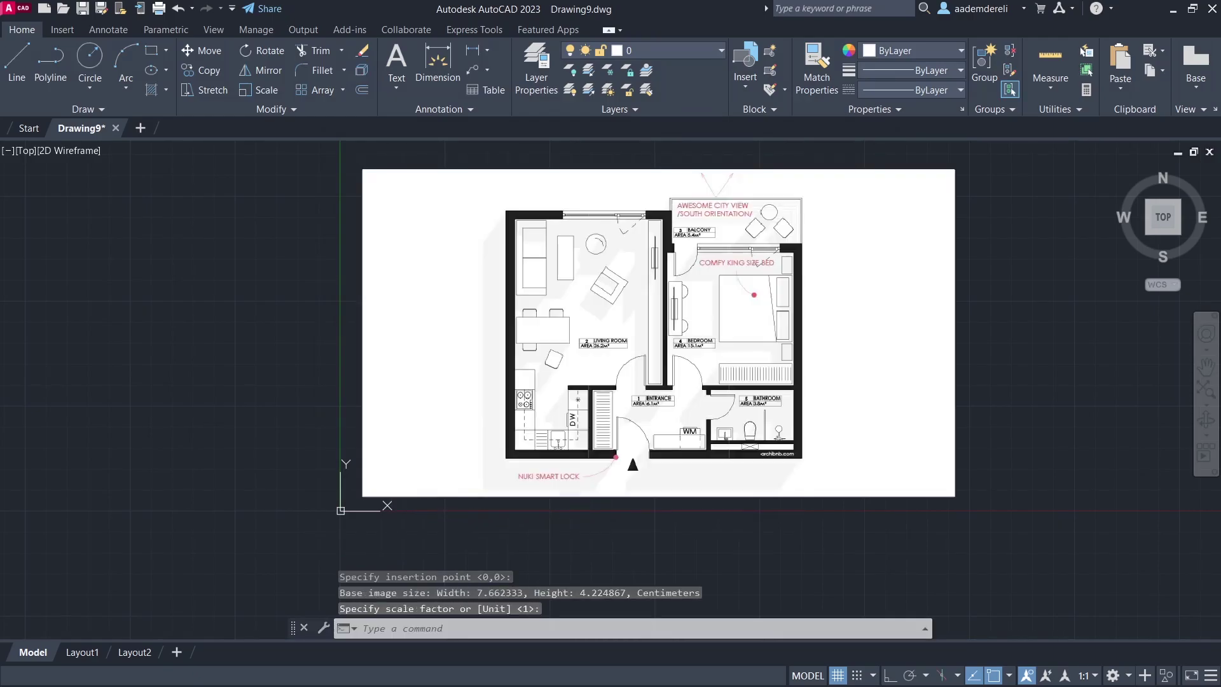
Fade the attached floor plan image to 66
click(398, 331)
click(313, 394)
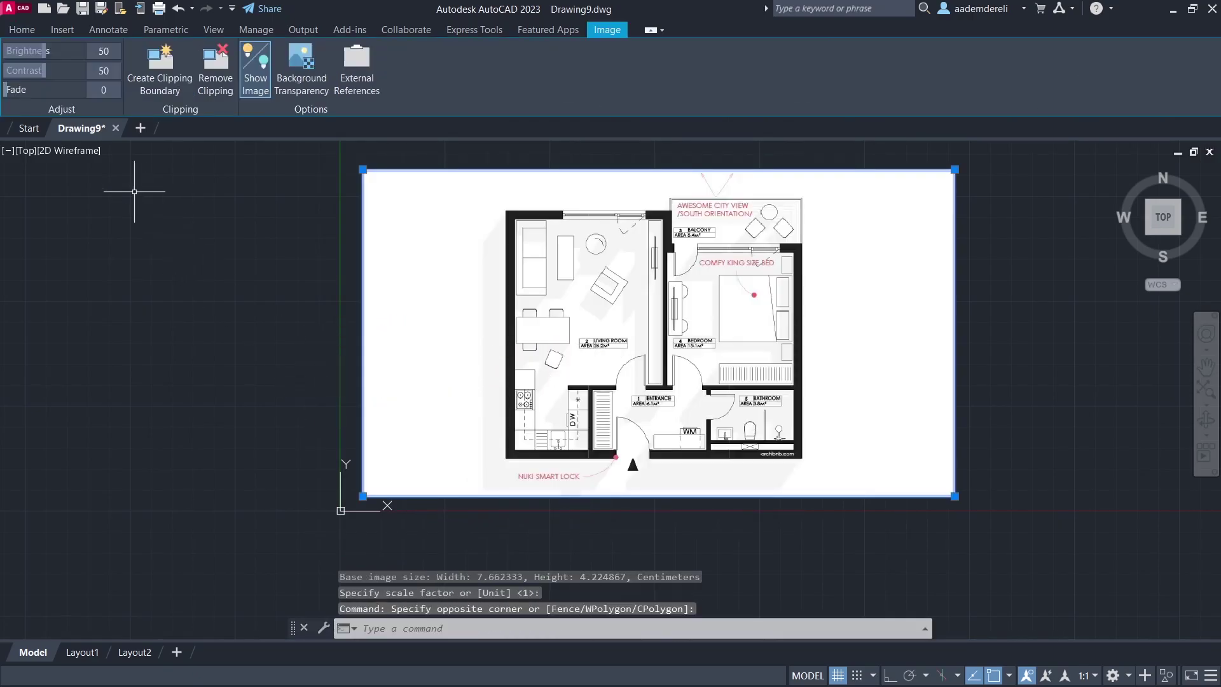
drag(23, 95, 61, 103)
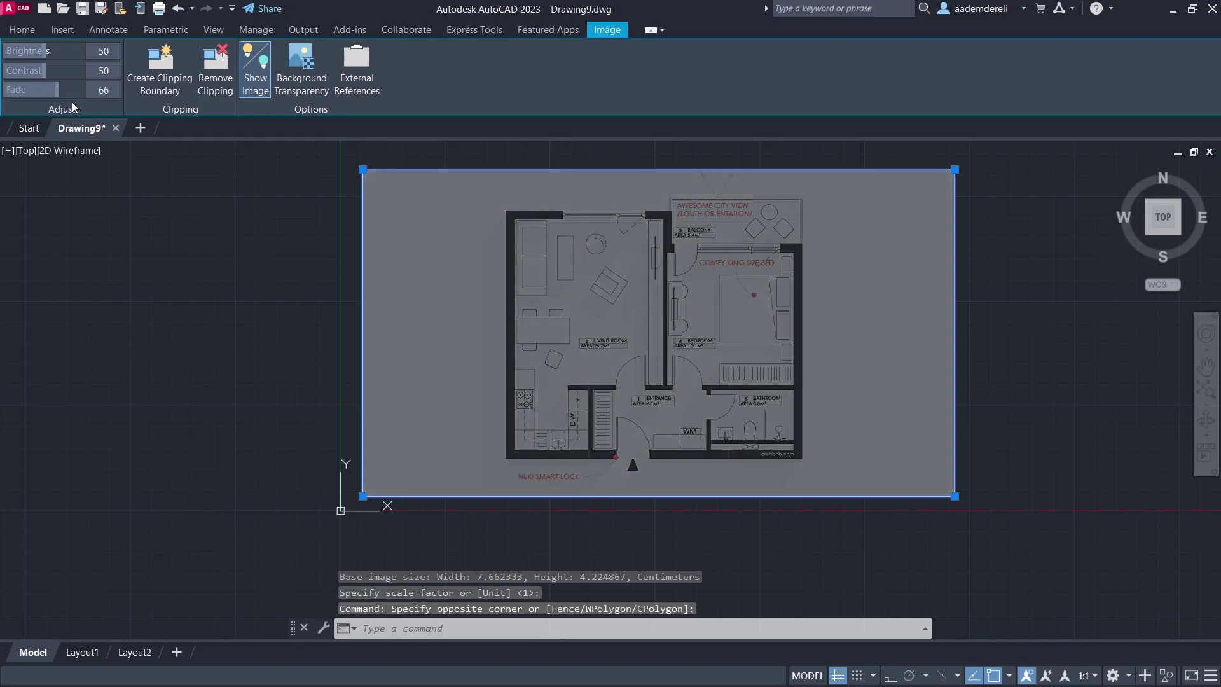
Scale the floor plan image by reference so the door opening between the living room and entrance is 90 cm wide
click(25, 31)
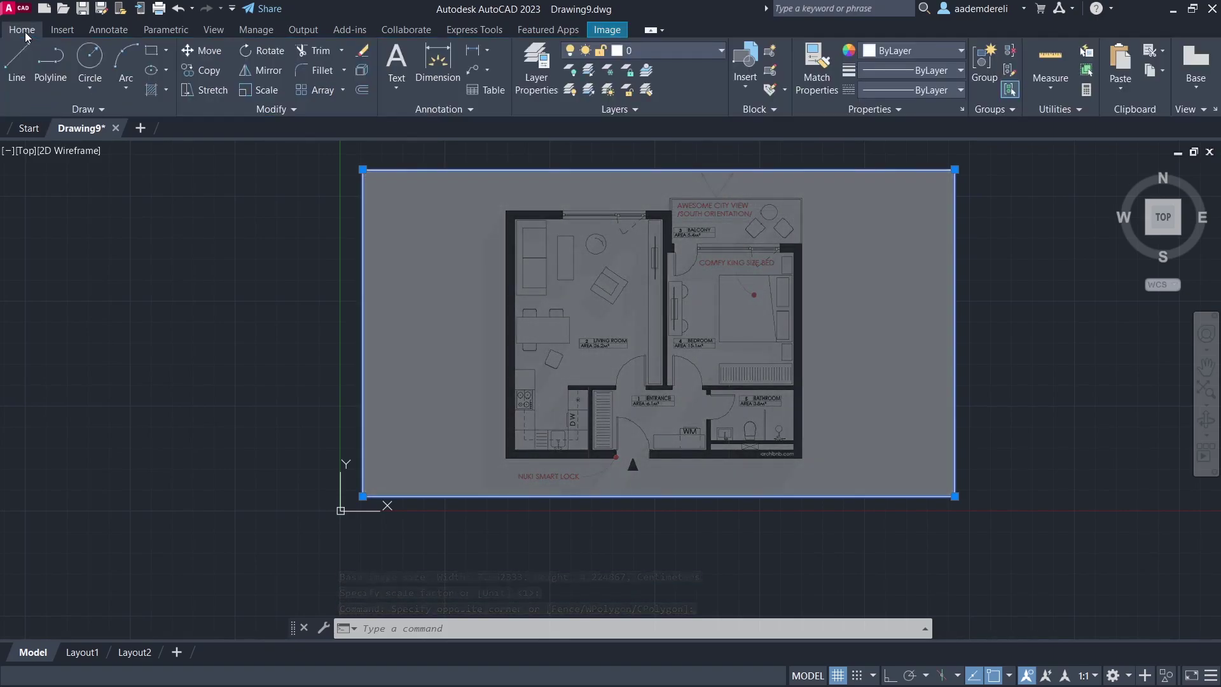
click(254, 93)
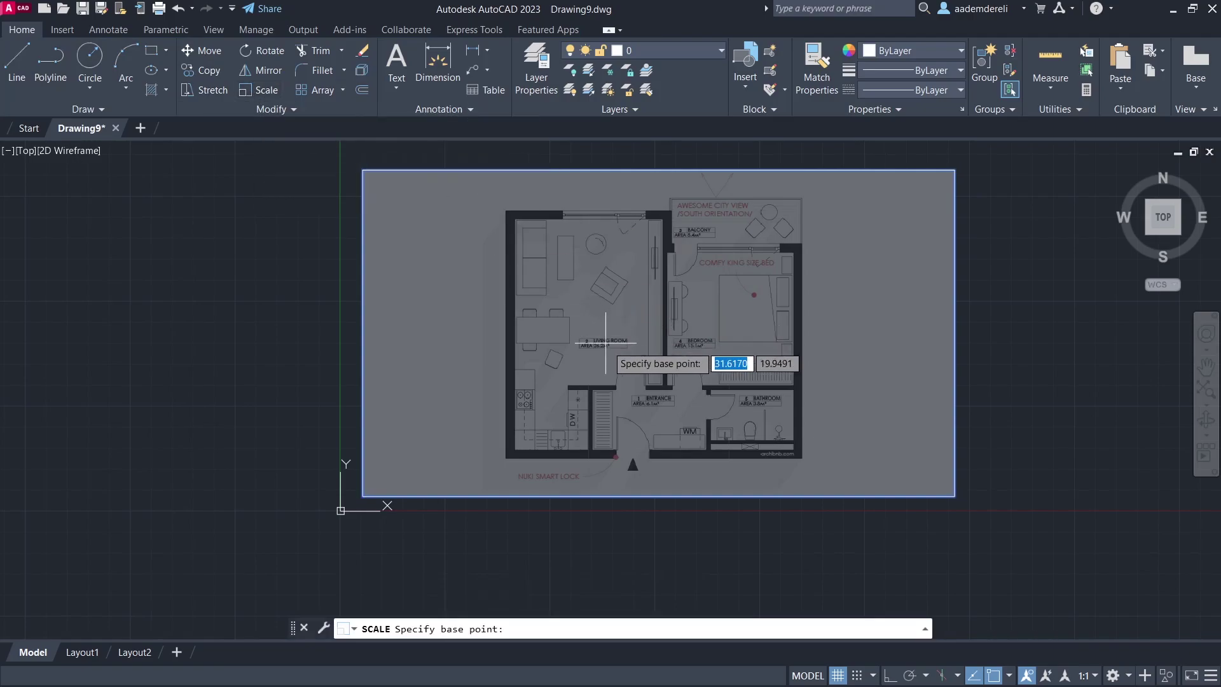
scroll(621, 382, up, 6)
scroll(621, 382, up, 4)
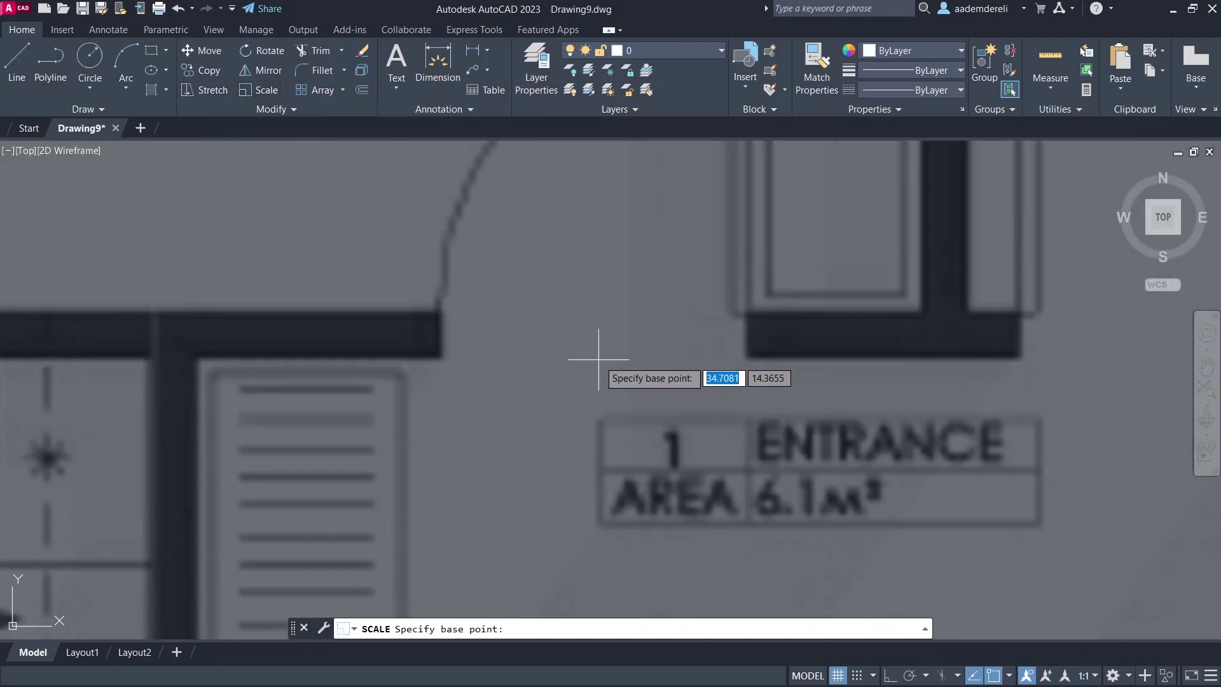
click(439, 333)
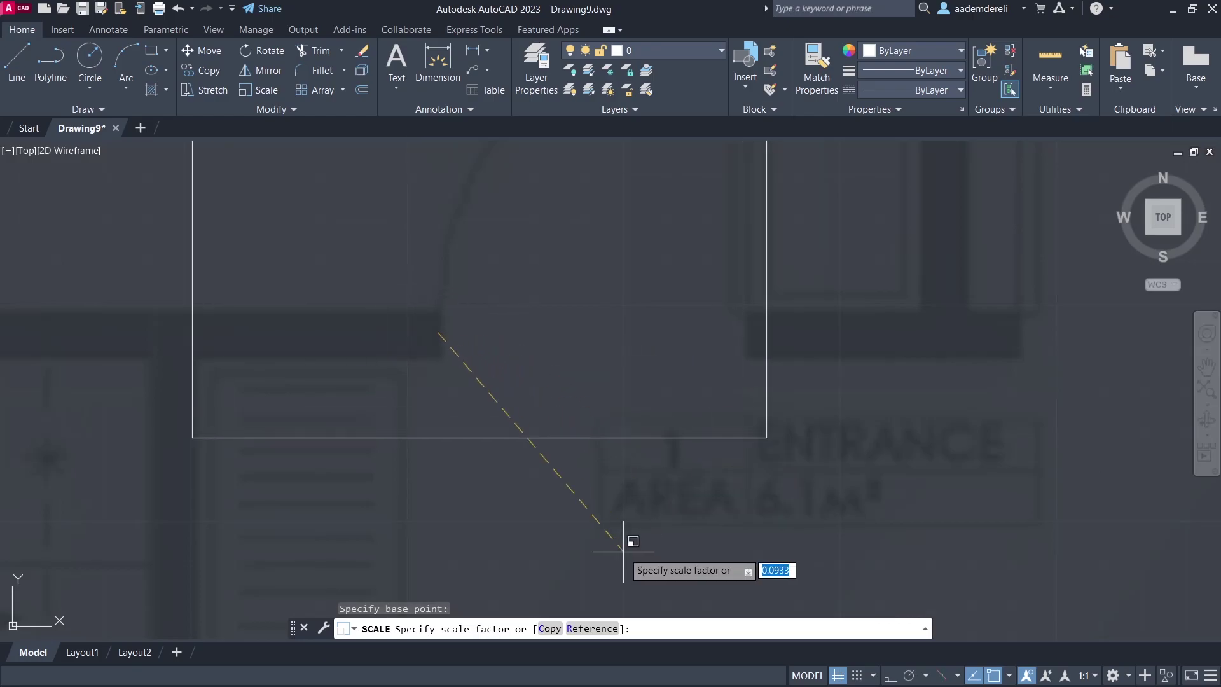
click(595, 628)
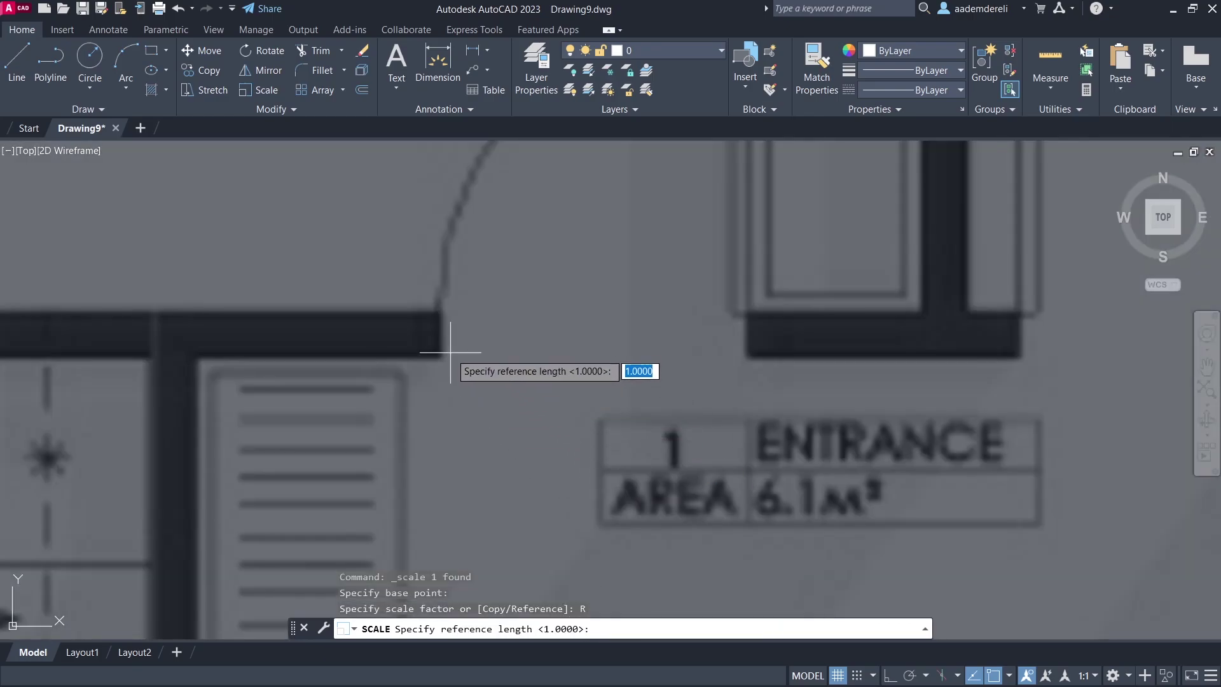
click(439, 335)
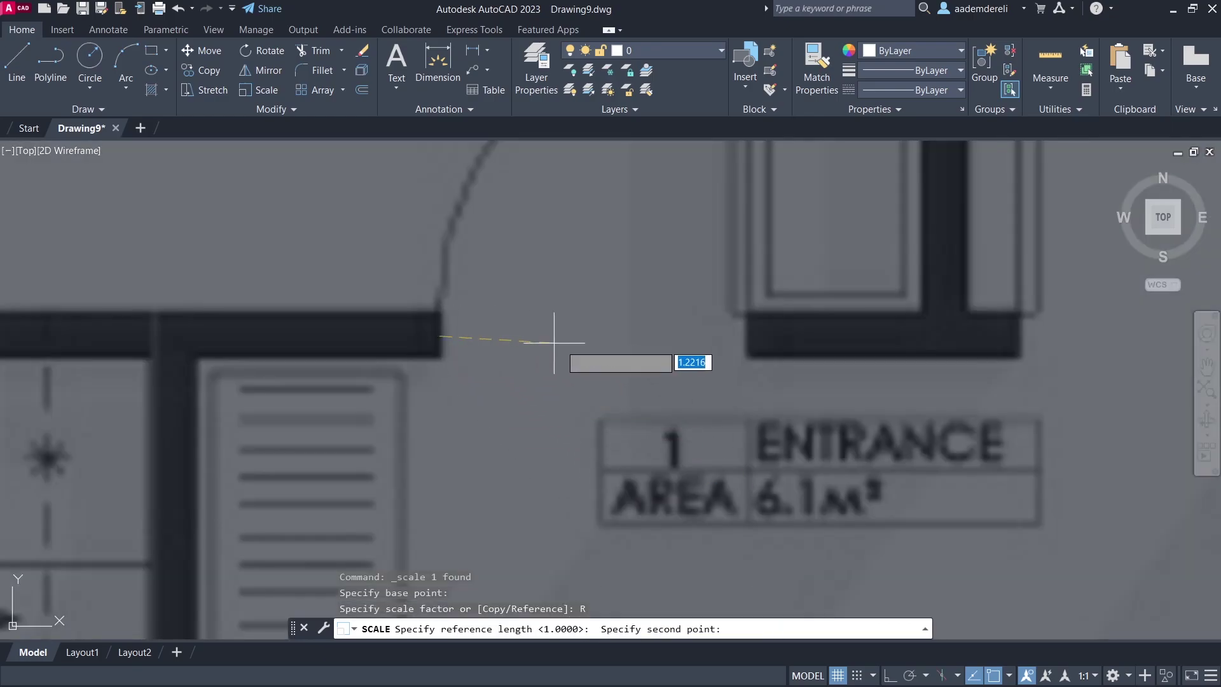
click(750, 333)
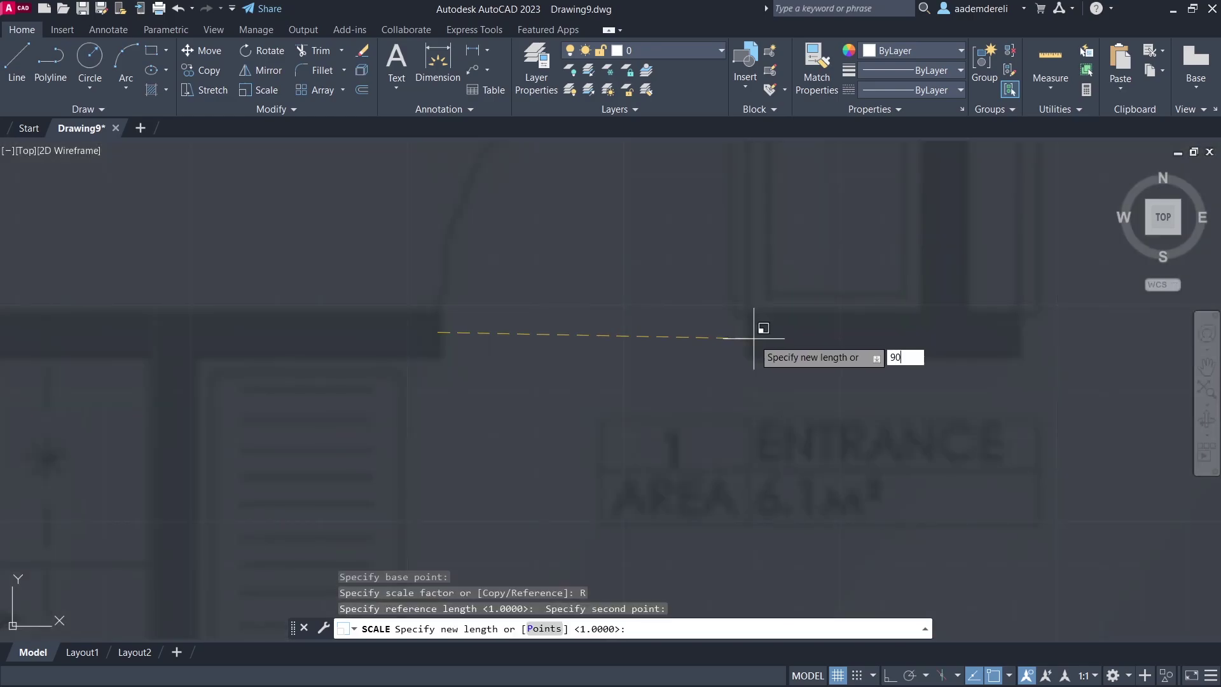
key(Return)
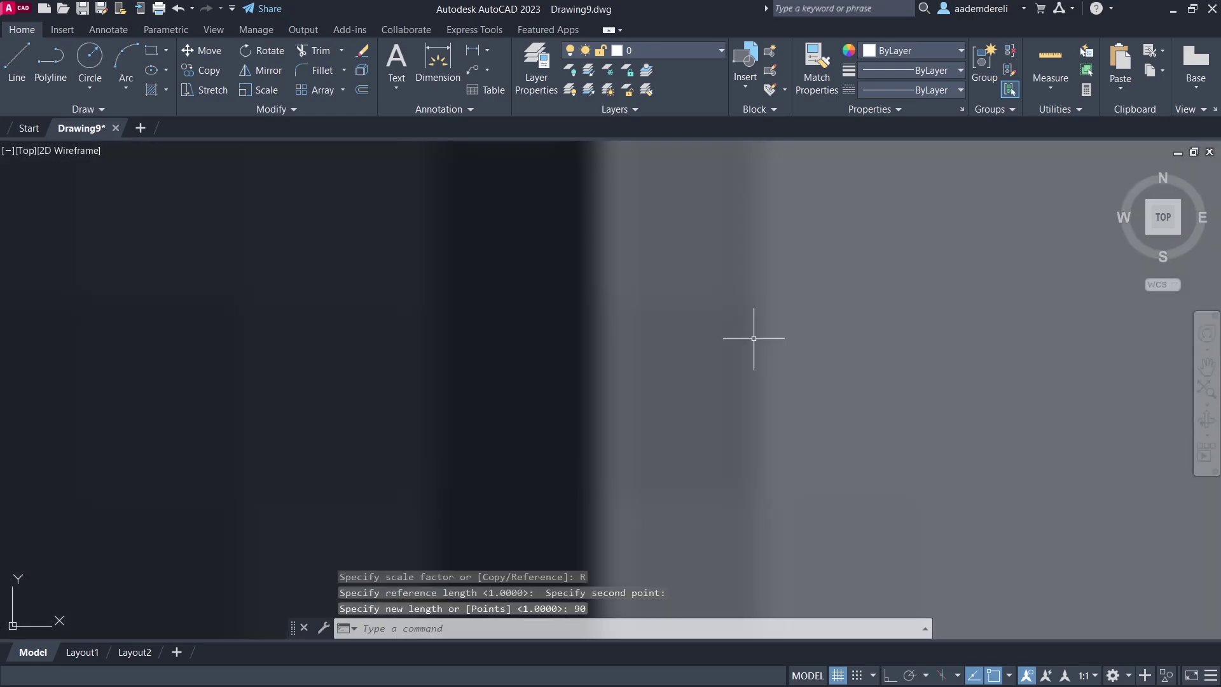
middle_click(686, 356)
middle_click(686, 355)
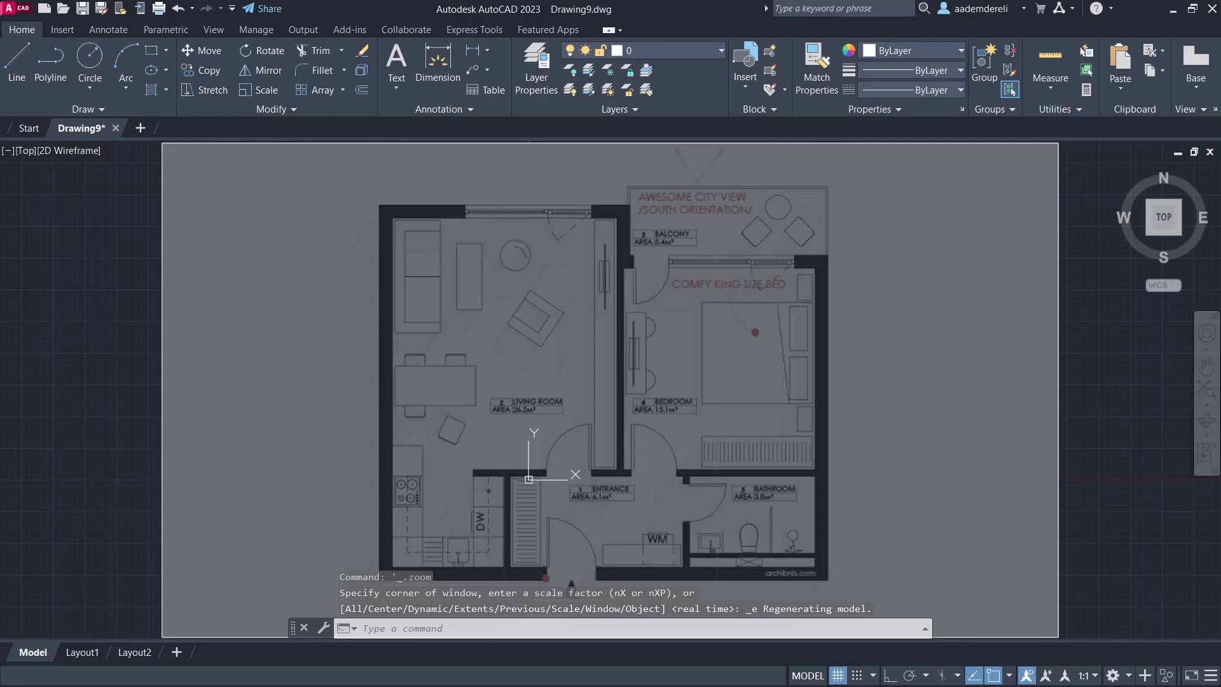
Create three new layers named Wall, Door and Dimensions
click(532, 85)
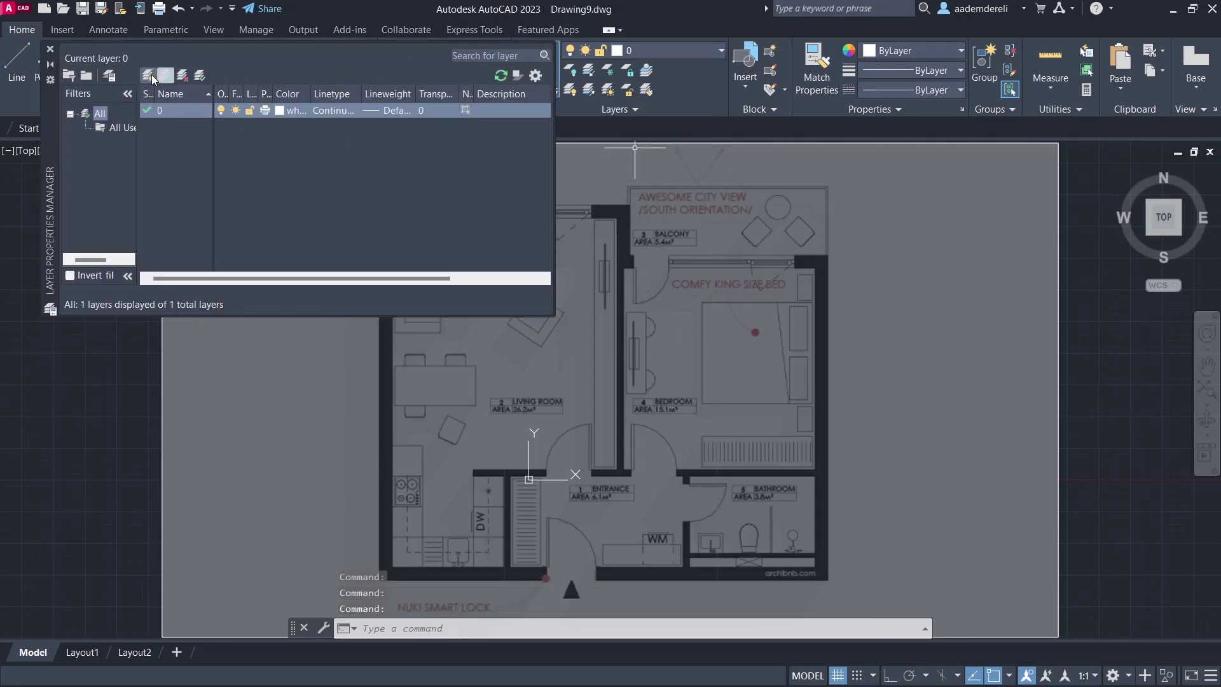
click(150, 75)
click(150, 75)
click(150, 75)
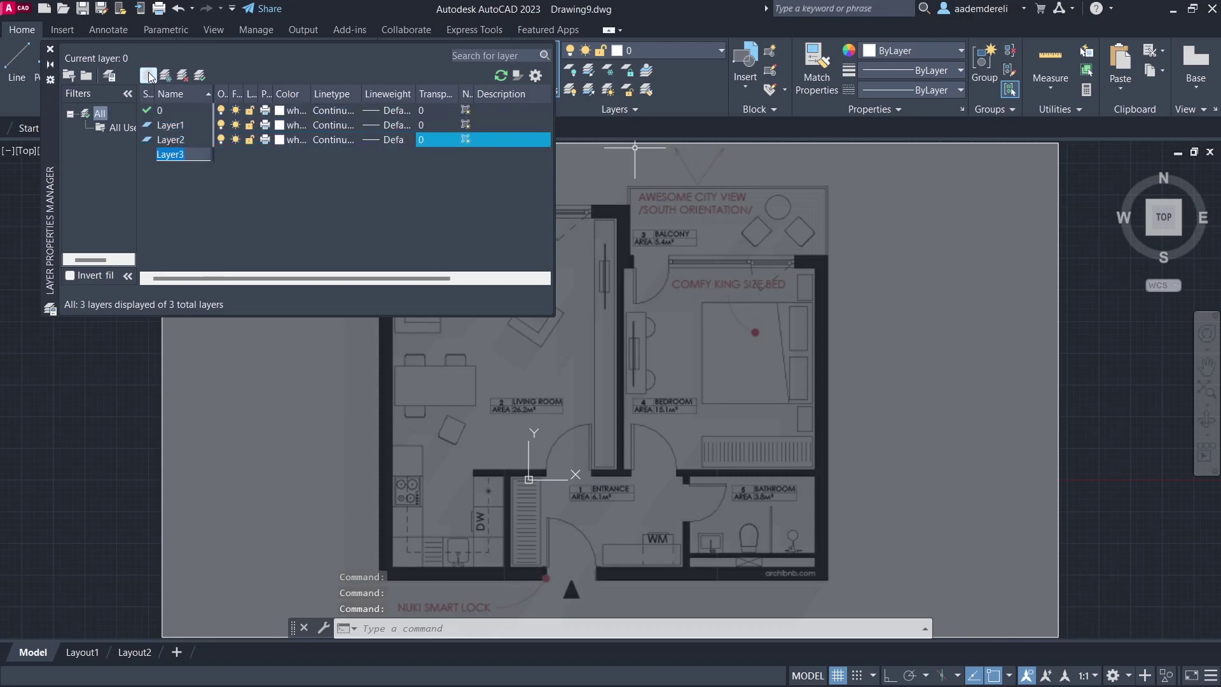
key(Return)
click(170, 126)
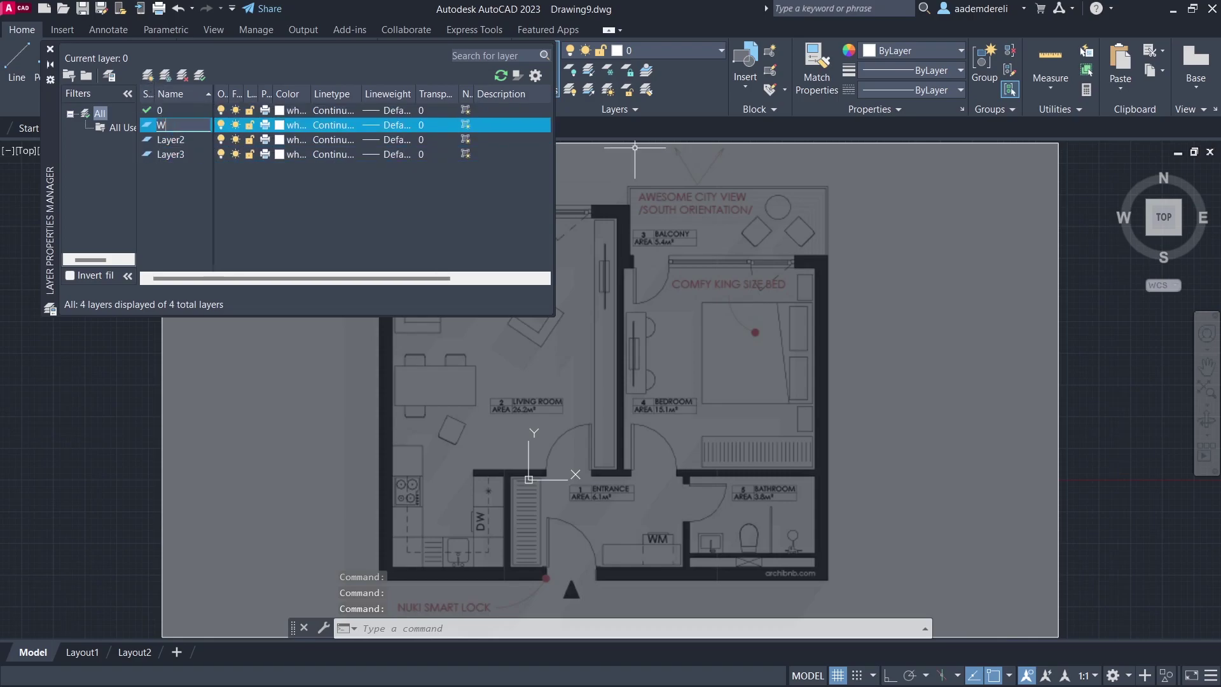
key(Return)
click(172, 141)
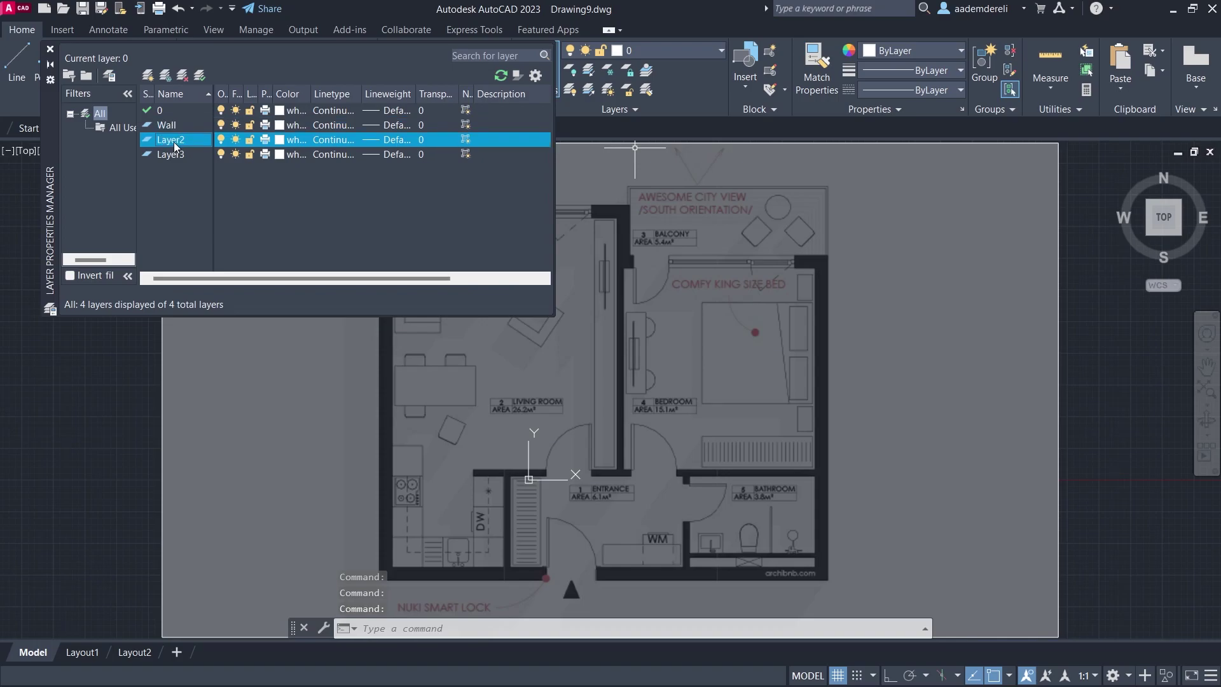
click(143, 154)
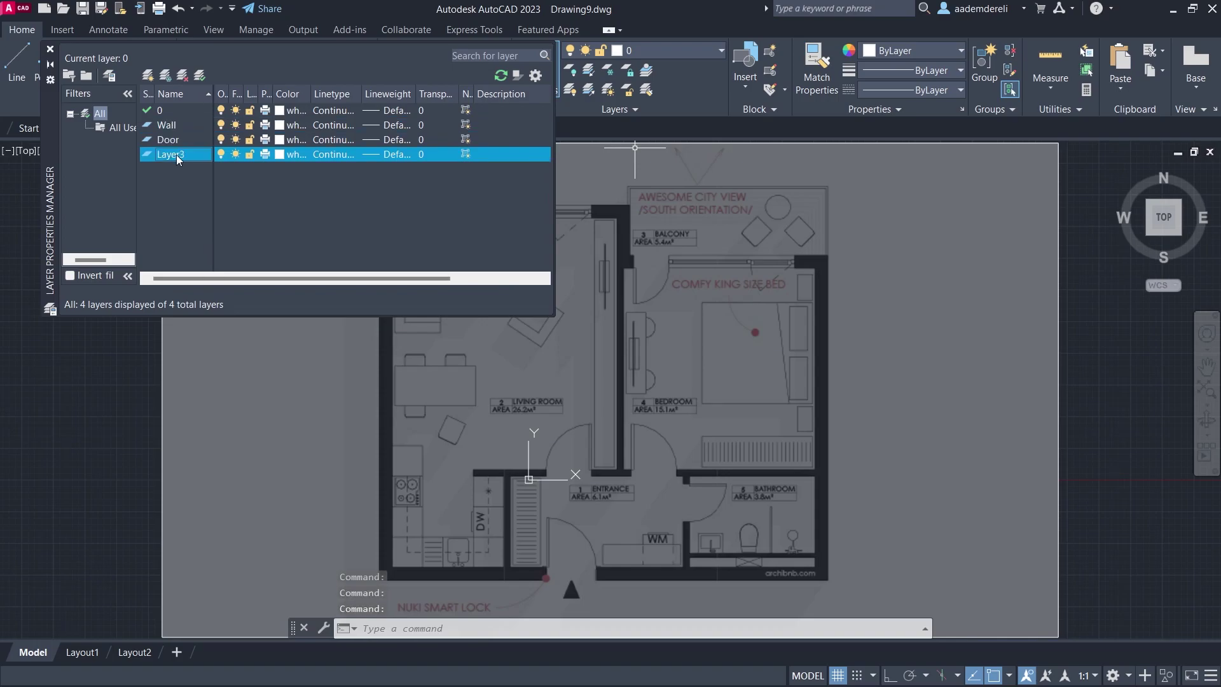
click(174, 155)
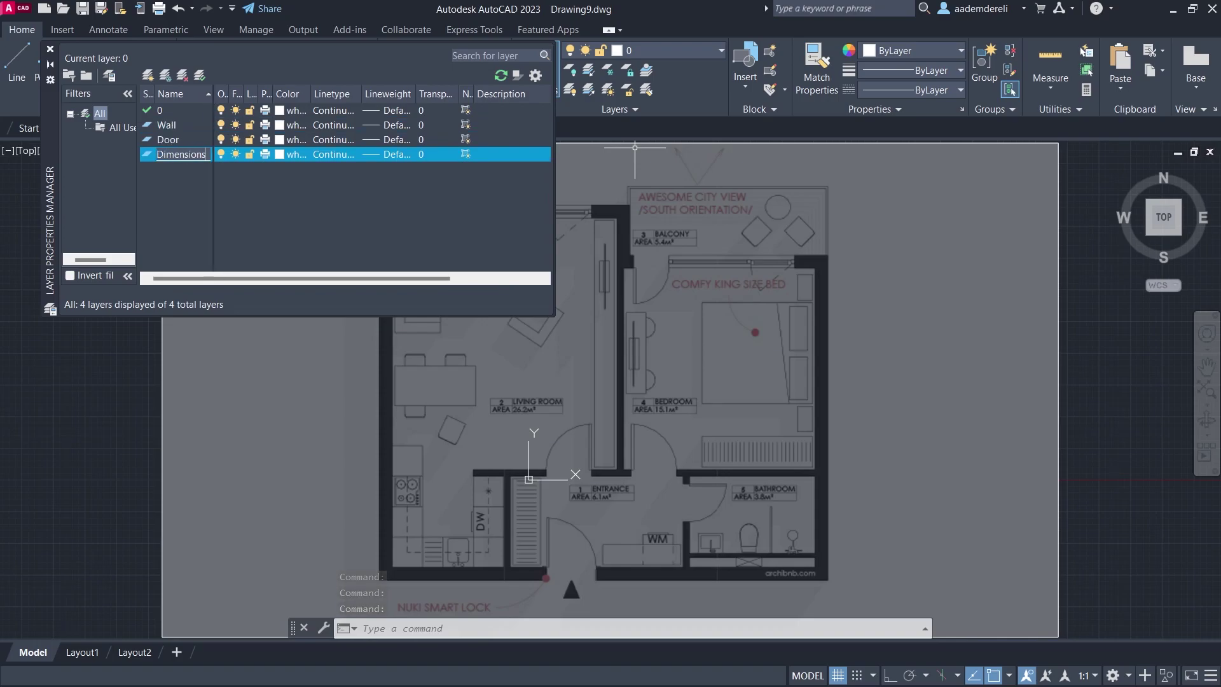
key(Return)
Set the layer colors to red (10) for Wall, green for Door and yellow for Dimensions
click(281, 124)
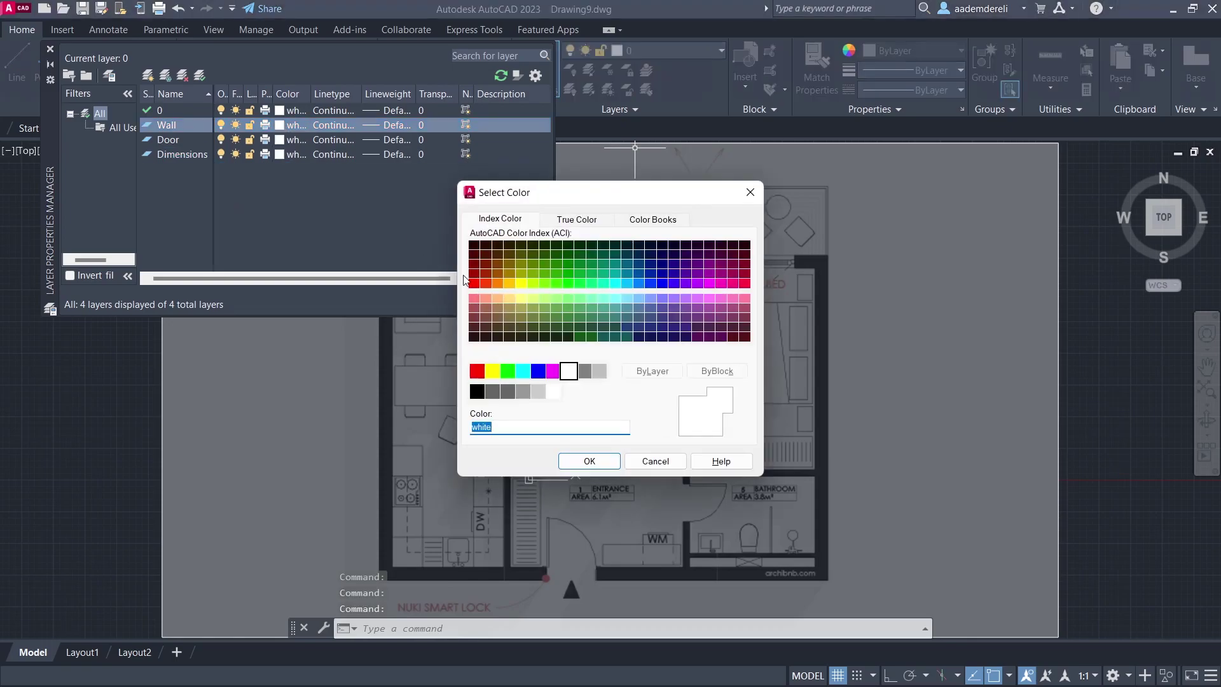
click(473, 283)
click(589, 461)
click(281, 139)
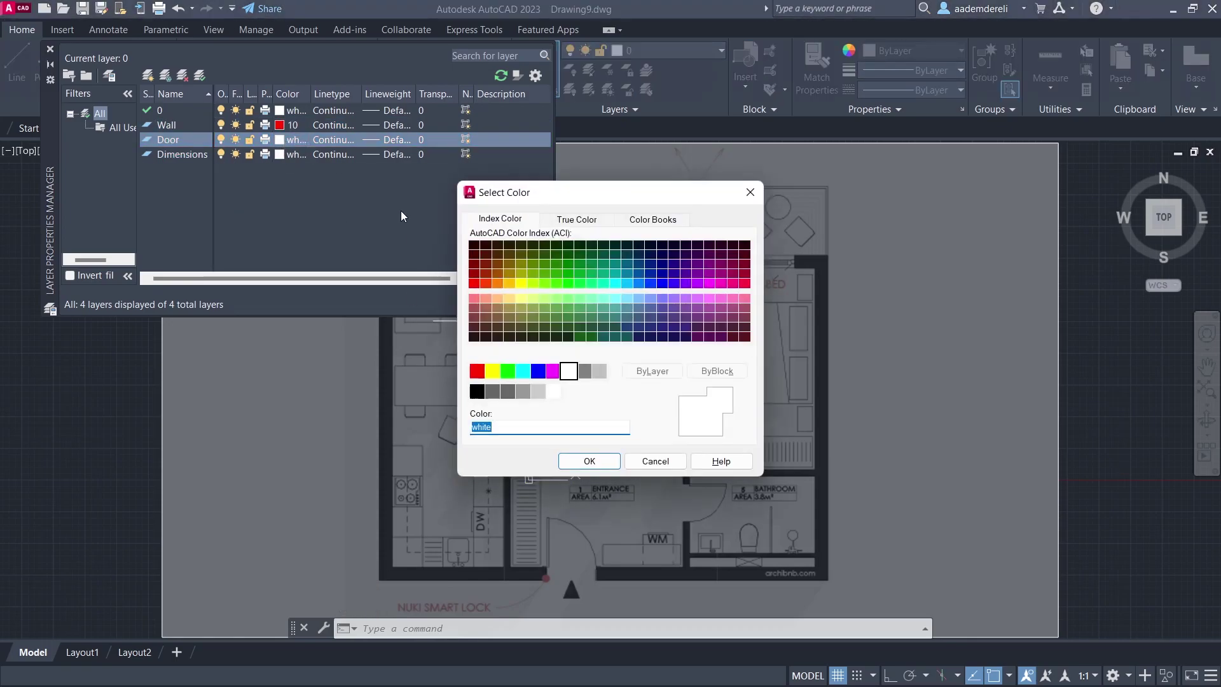
click(507, 371)
click(589, 461)
click(281, 154)
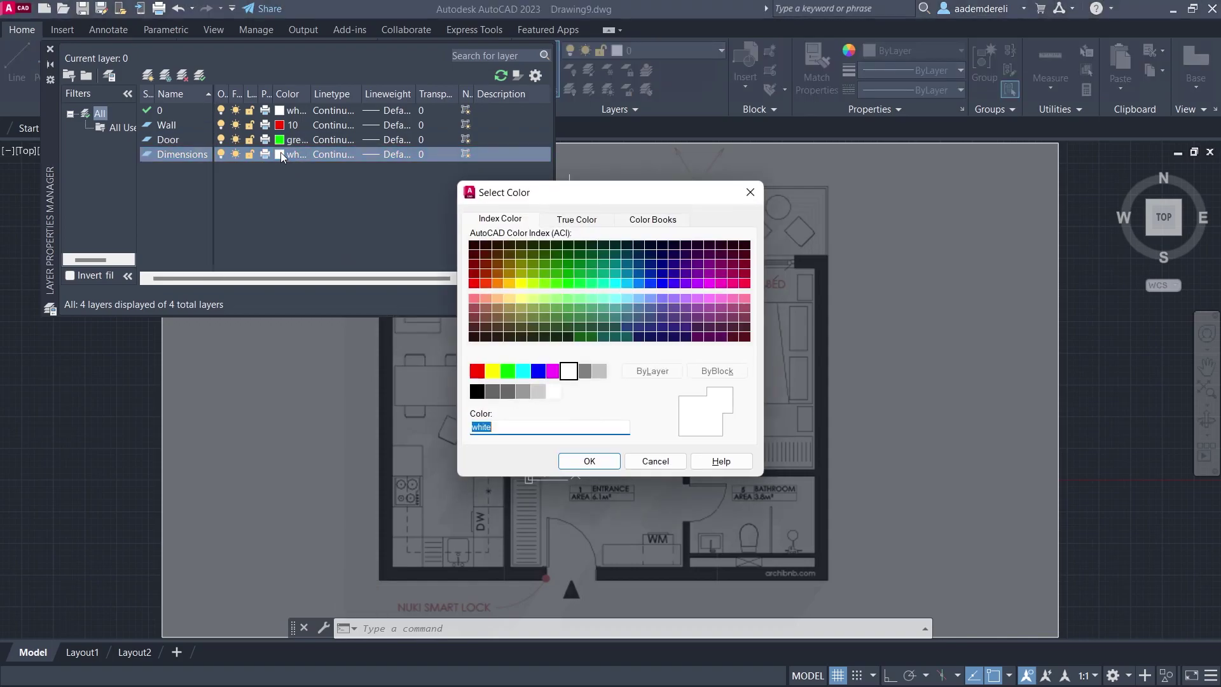
click(489, 372)
click(588, 461)
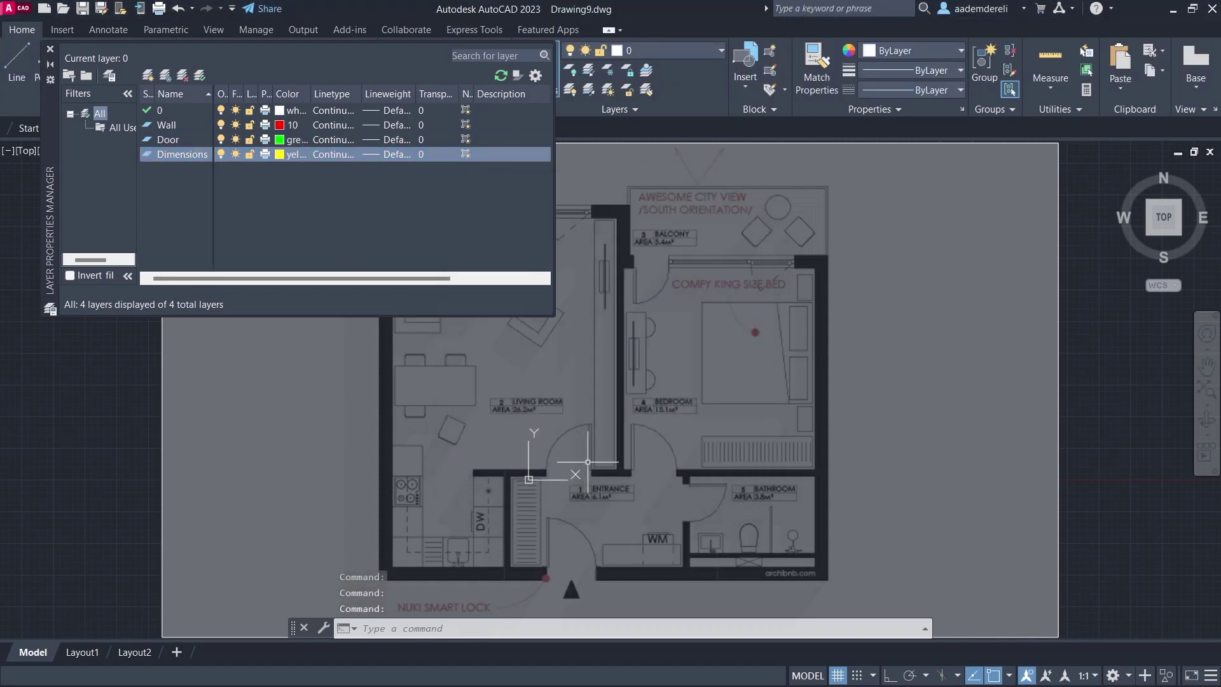
click(51, 50)
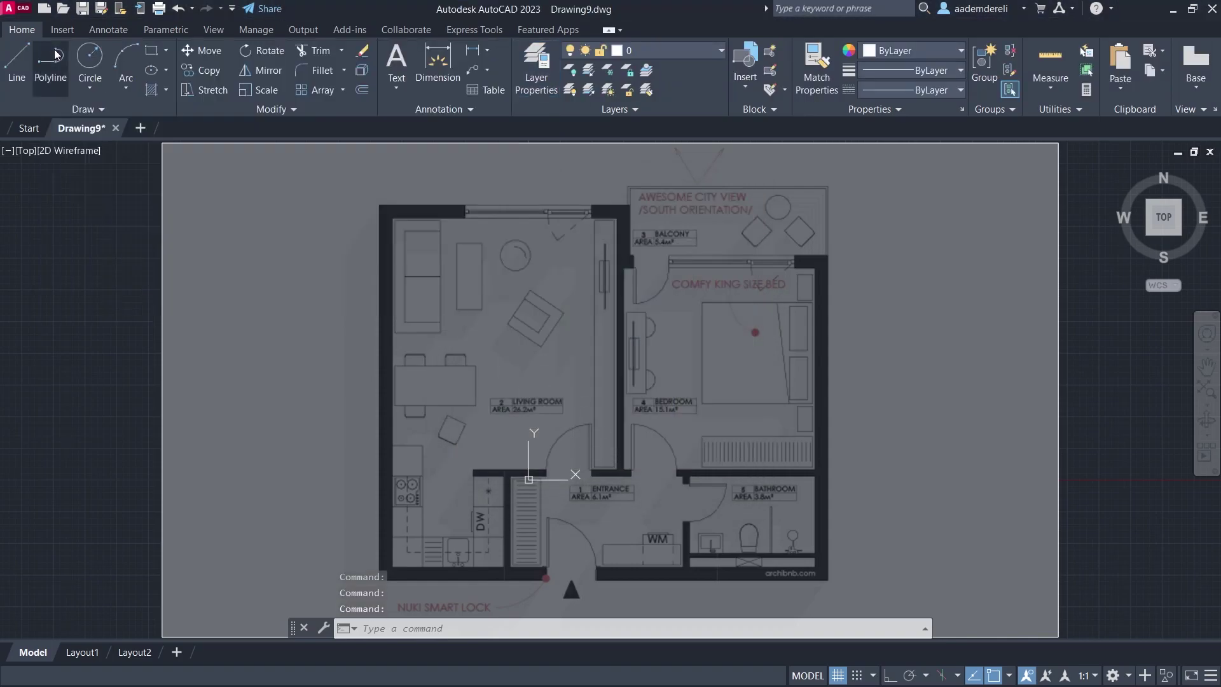
Make Wall the current layer and create a multiline style named A1 with line caps at the start and end
click(668, 47)
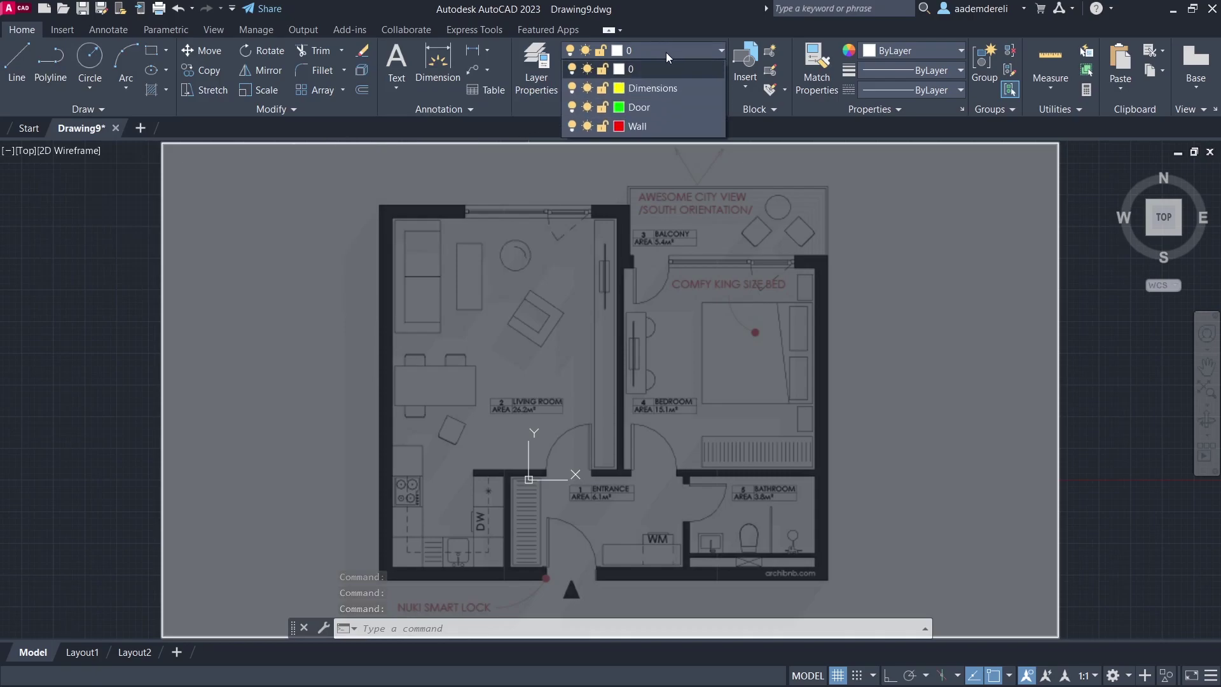
click(677, 121)
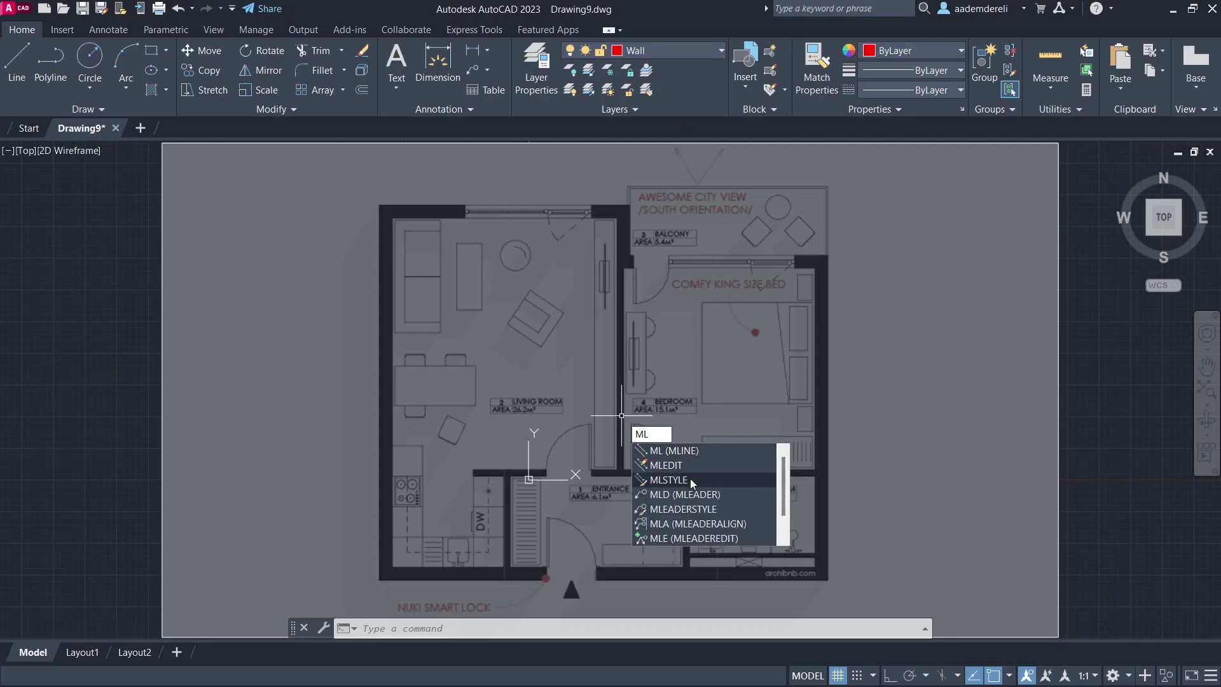
click(690, 481)
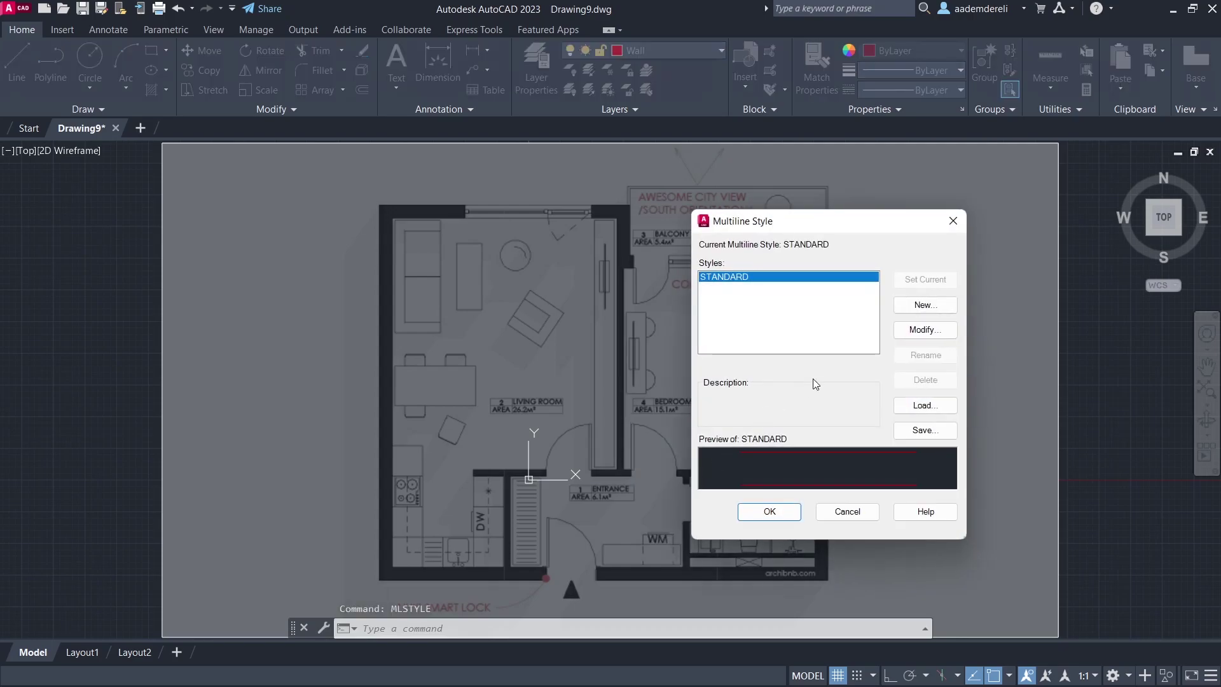
click(914, 307)
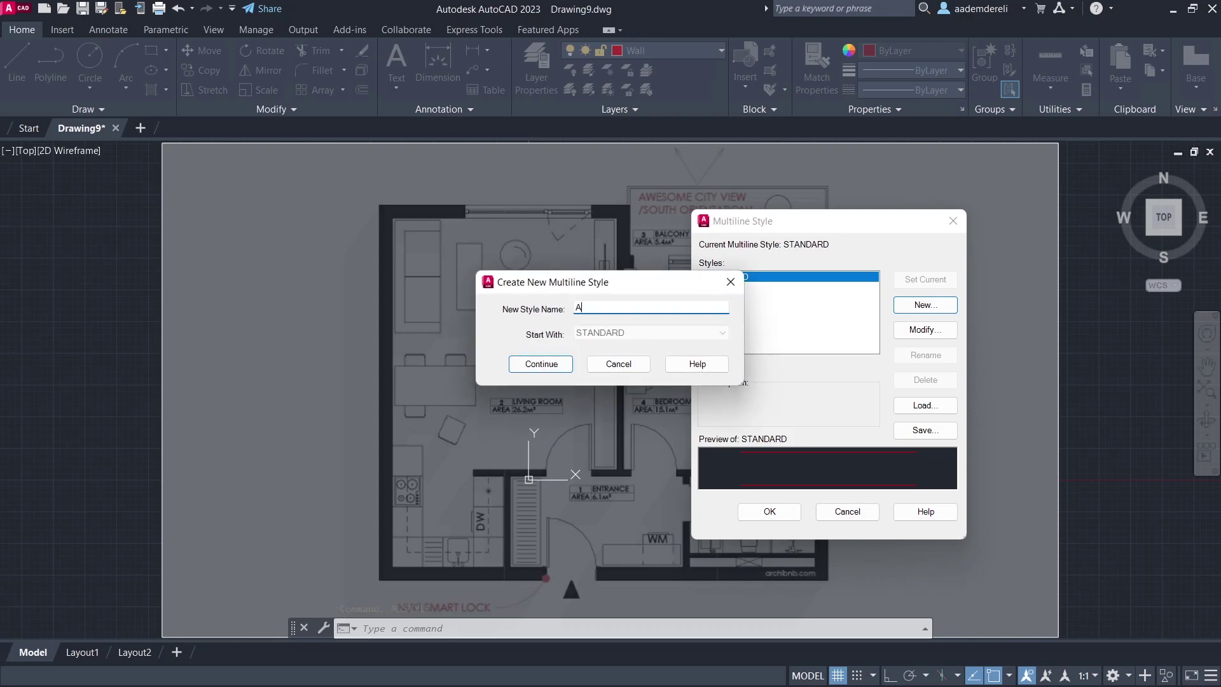
click(545, 366)
click(474, 281)
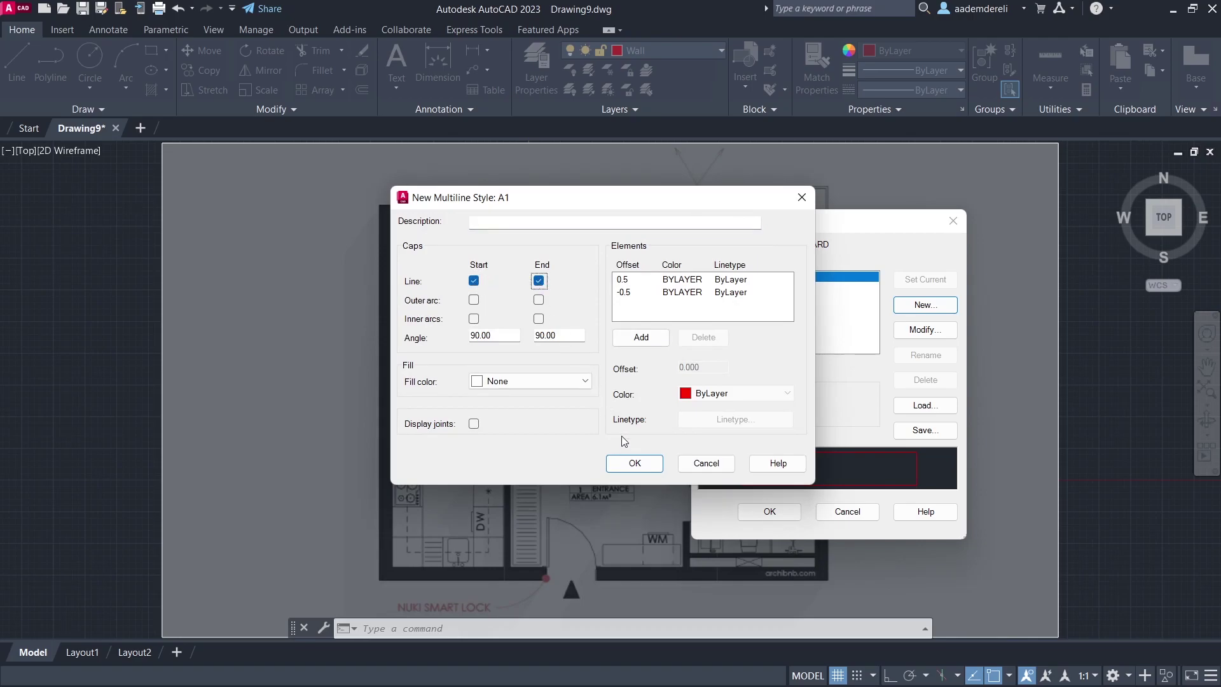
click(625, 462)
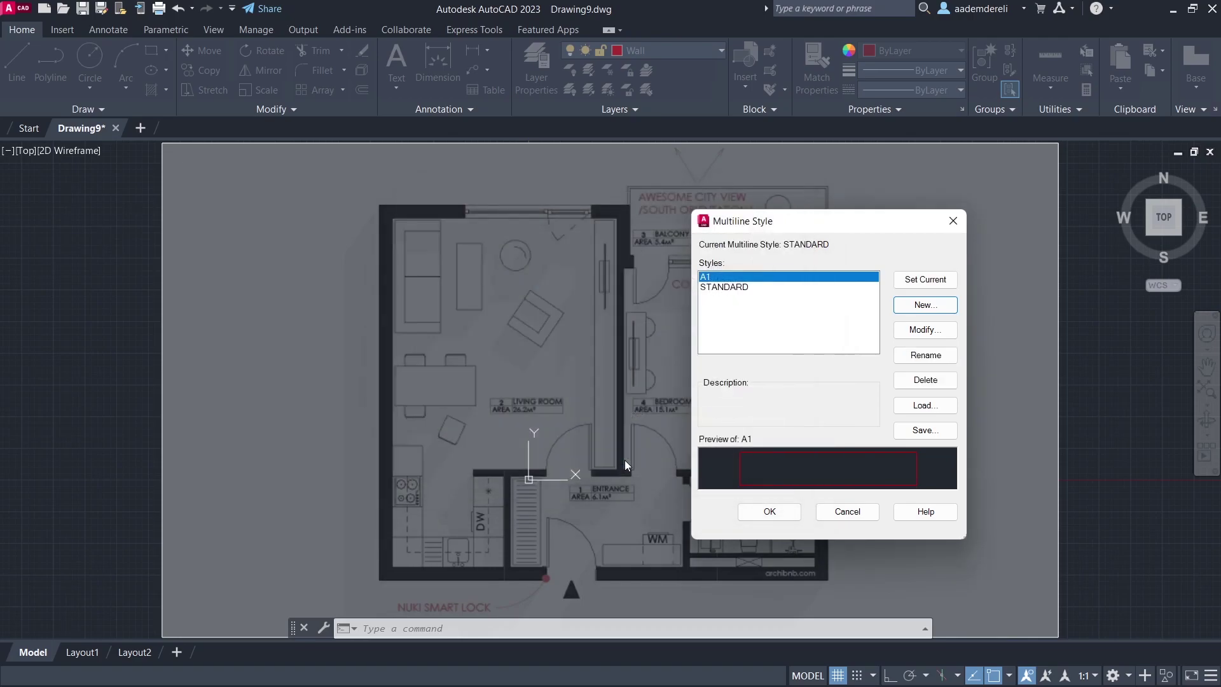
click(767, 512)
Start a multiline using style A1 with its scale set to 25
text(ML)
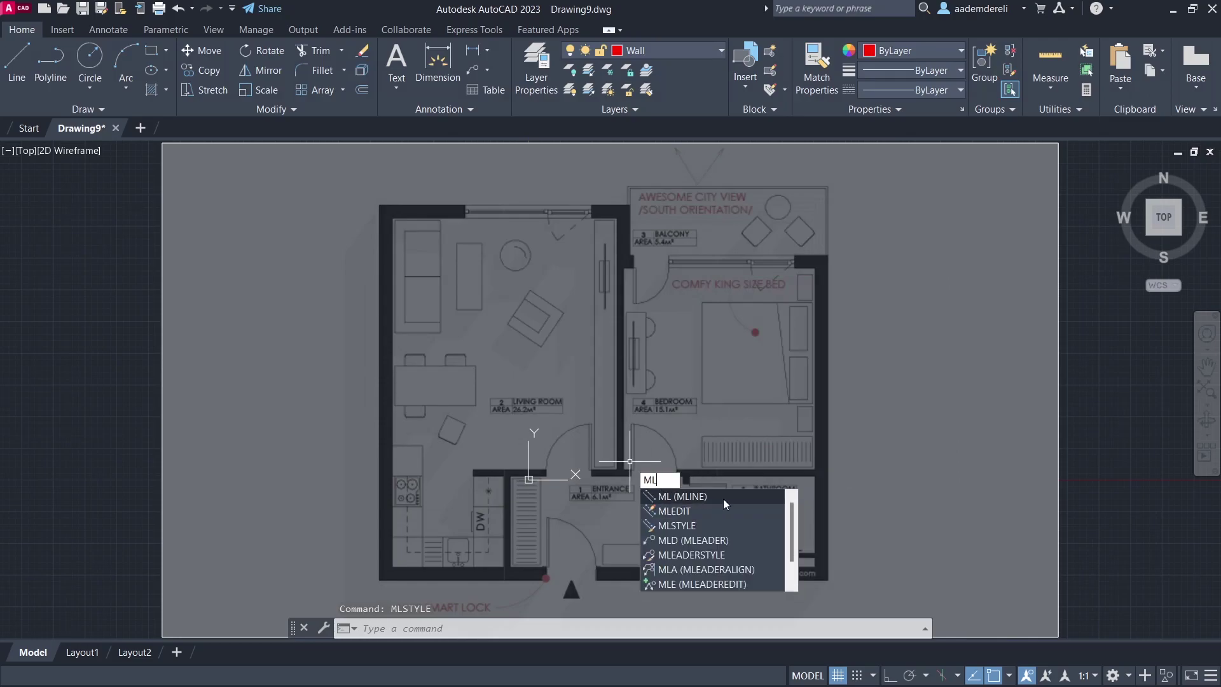
key(Return)
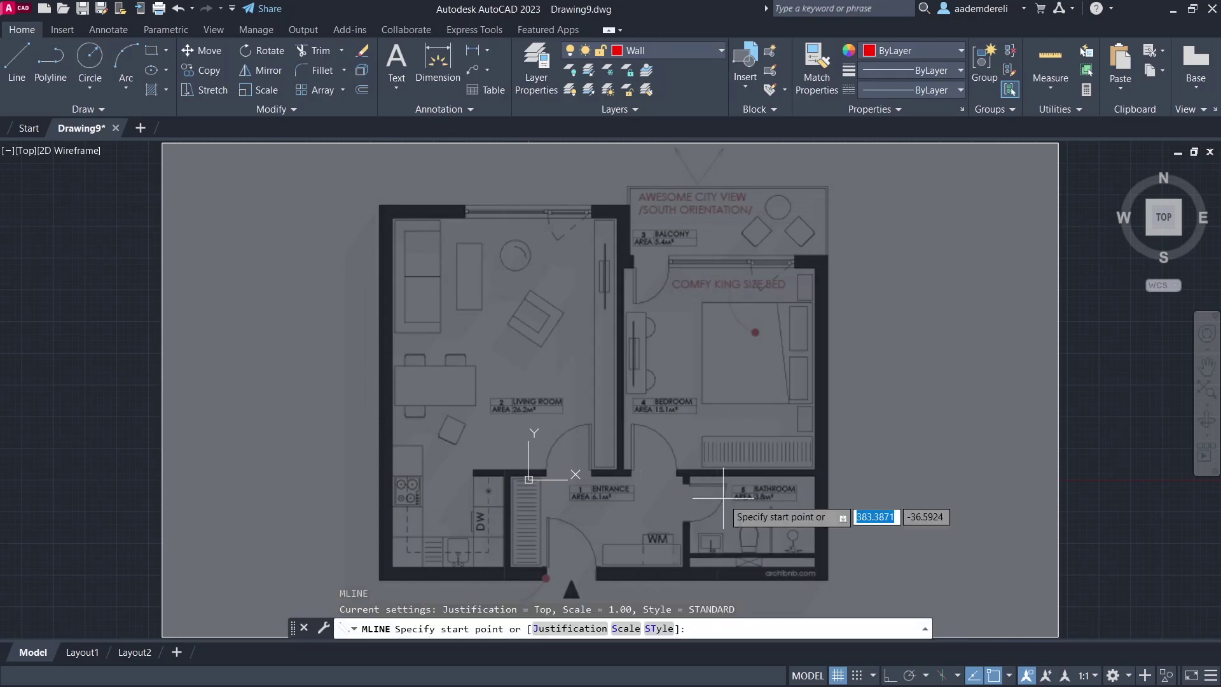
click(659, 629)
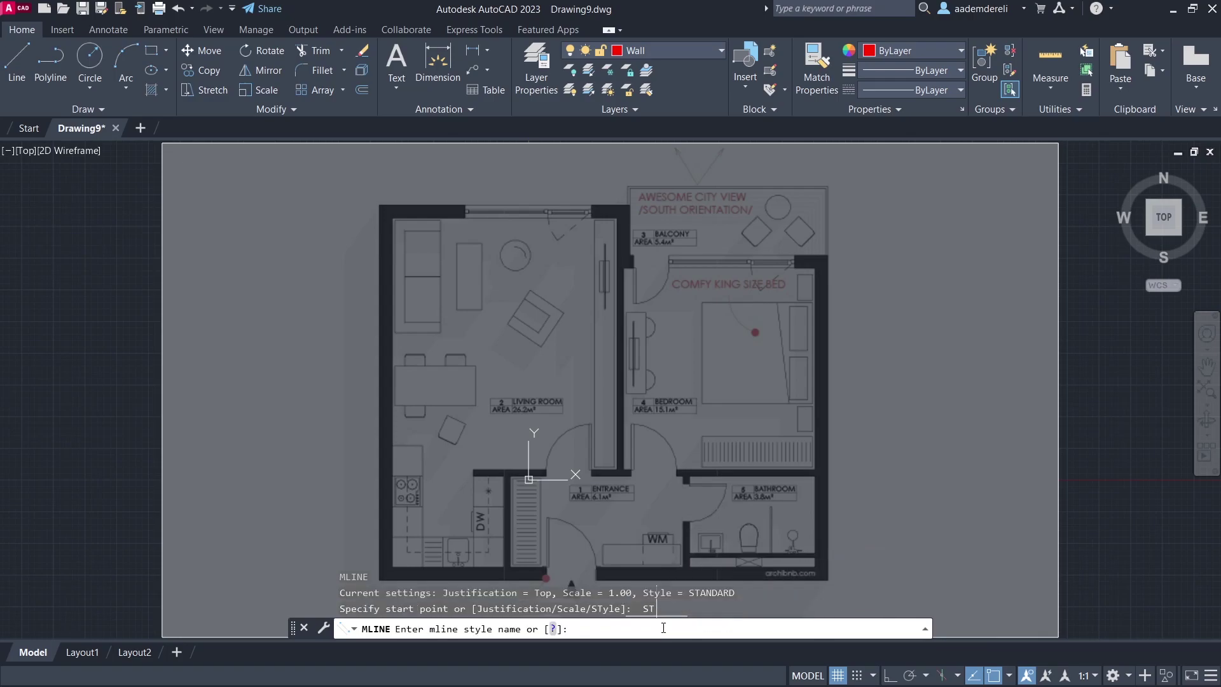
key(Return)
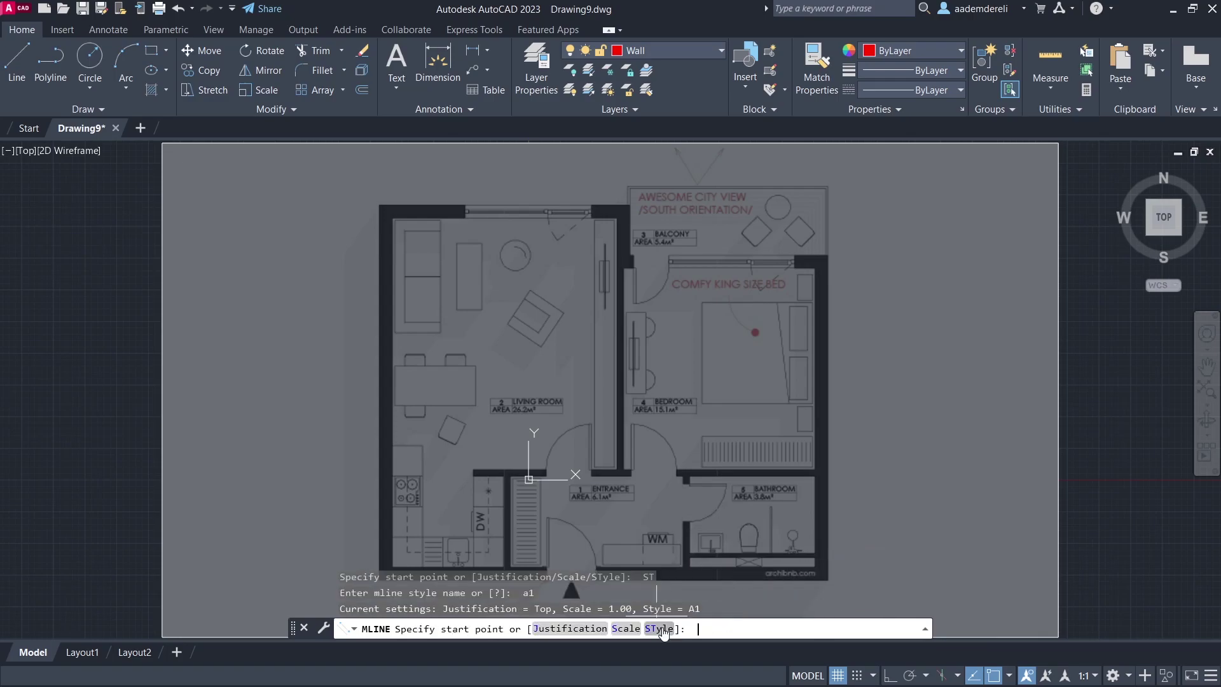
click(625, 629)
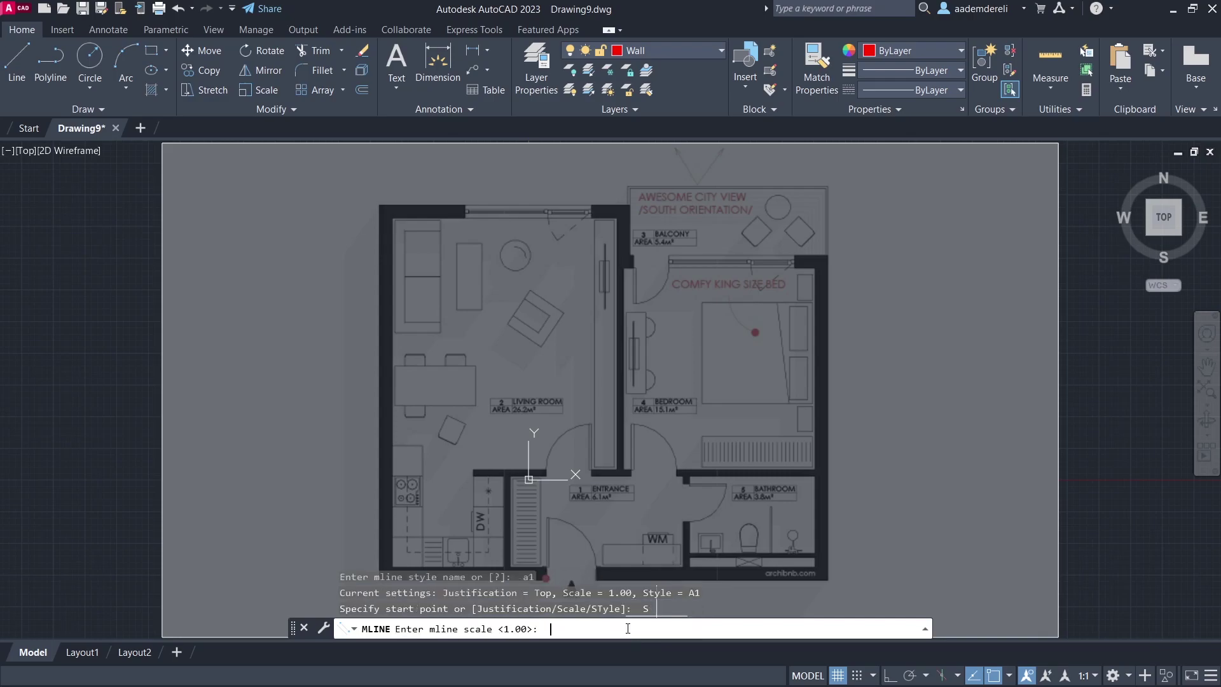
key(Return)
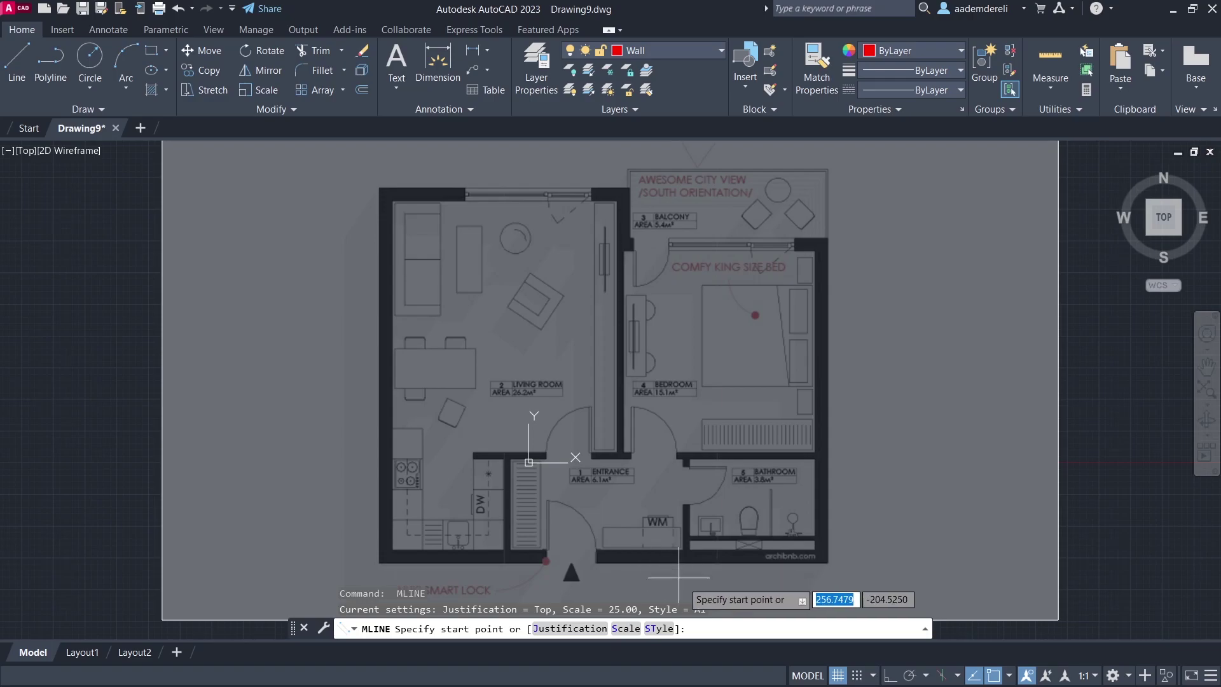
With Ortho on, draw the outer wall from the entrance door's left jamb, 330 cm left and 740 cm up
click(891, 678)
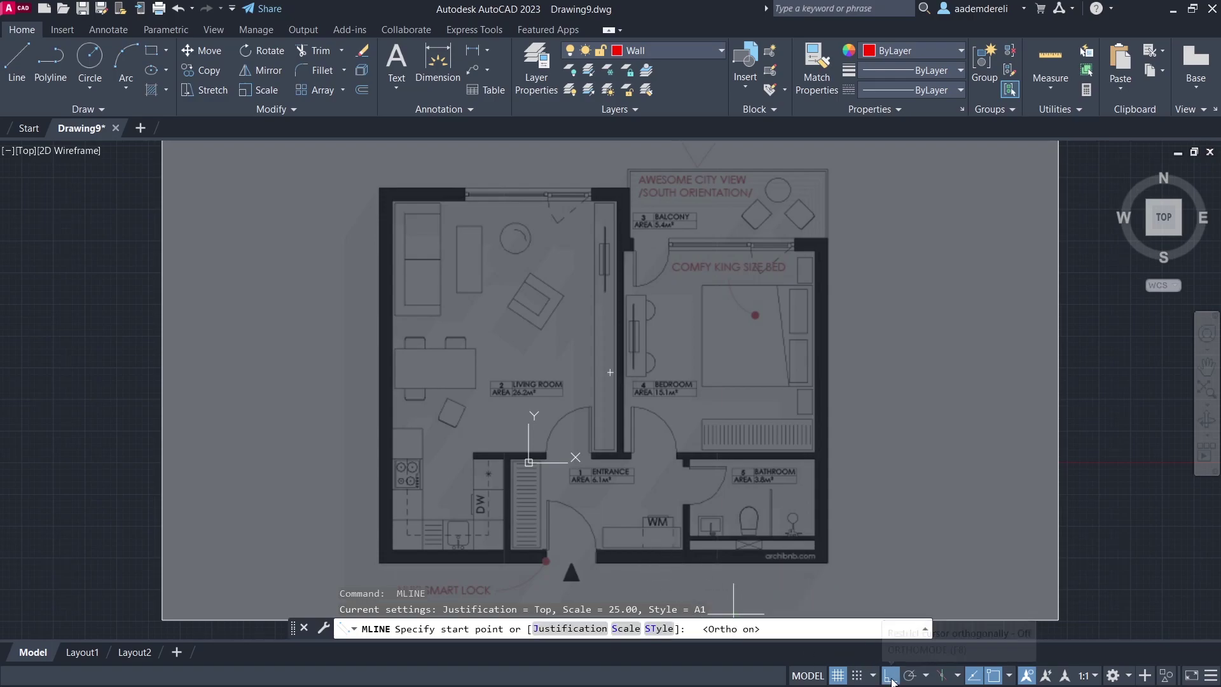
click(546, 562)
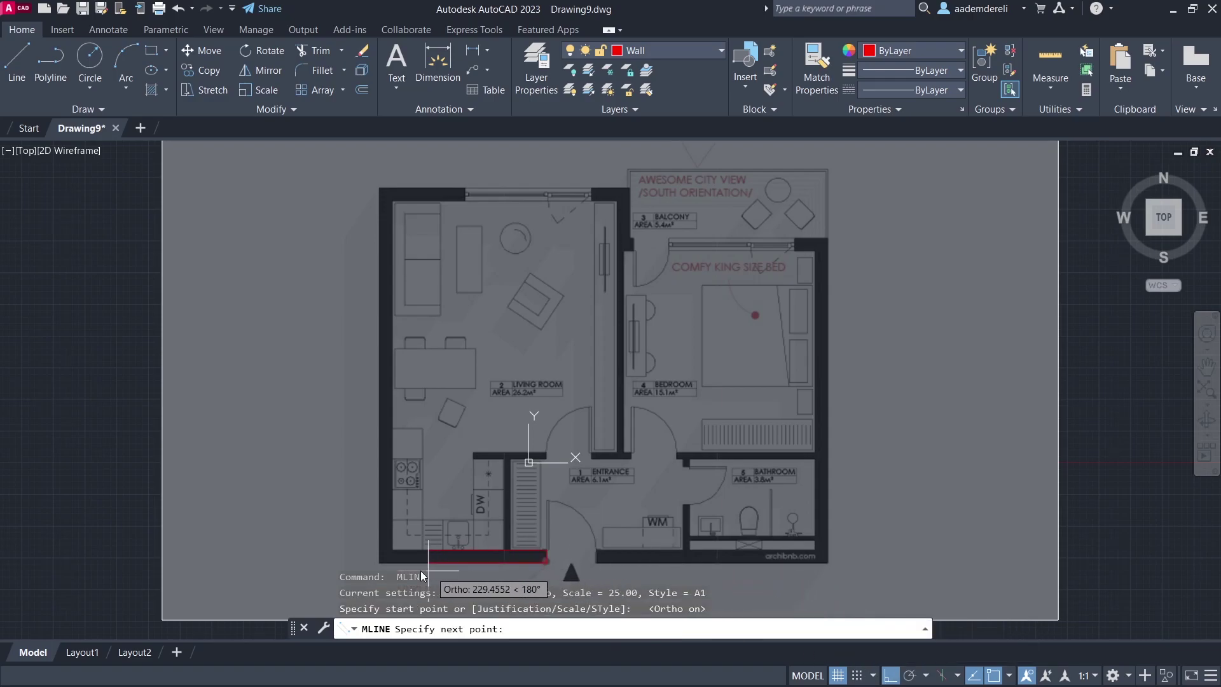
text(330)
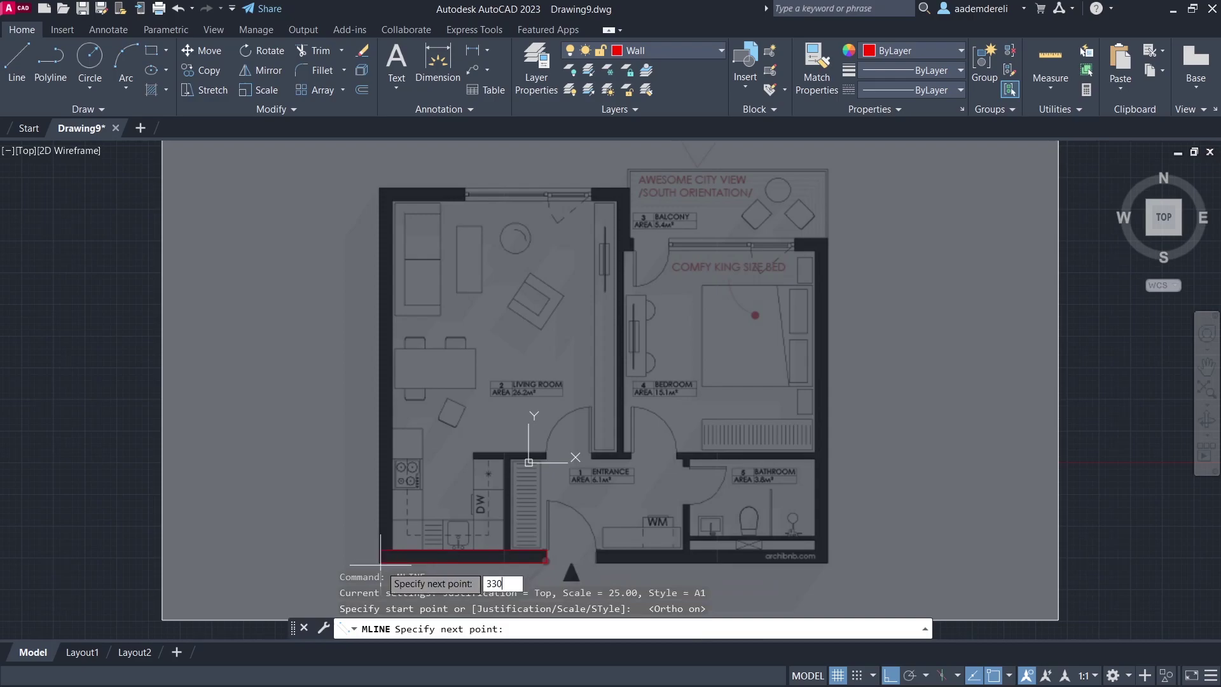
key(Return)
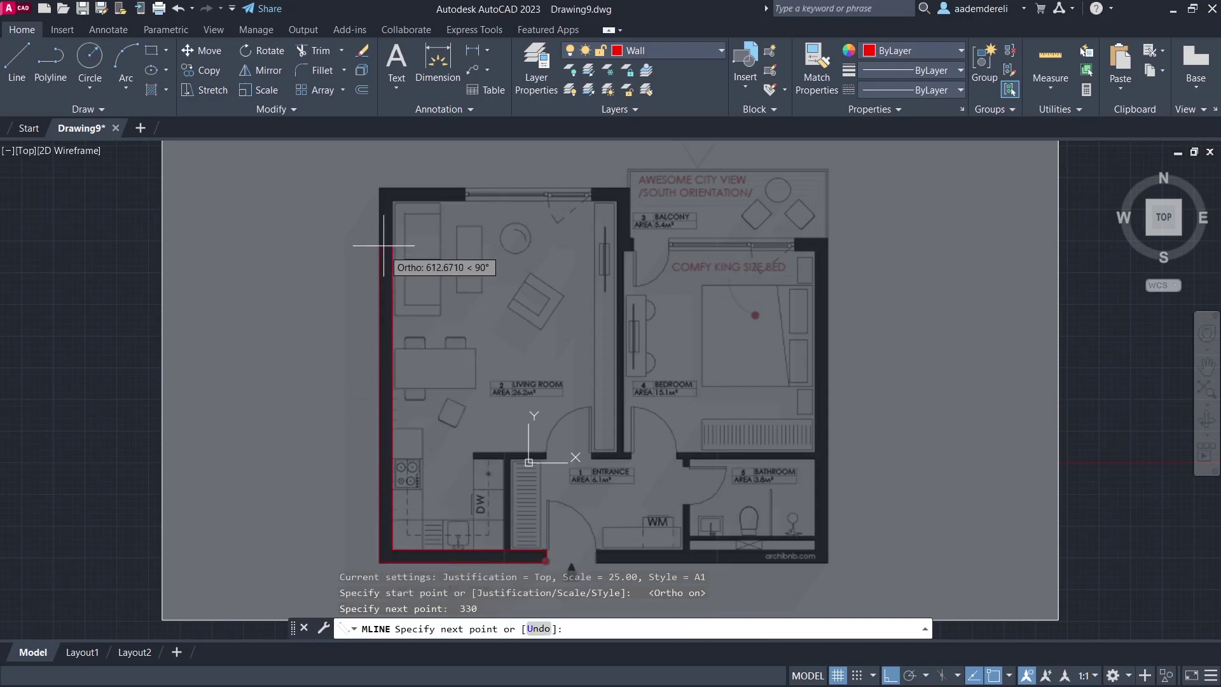
text(740)
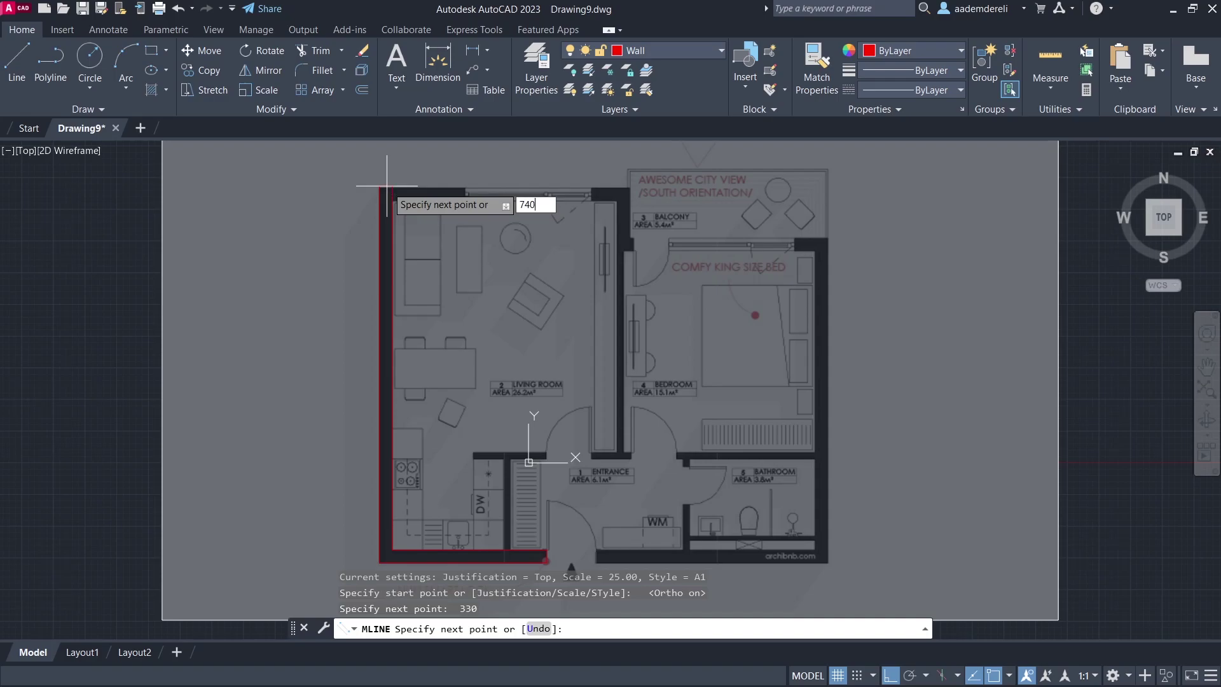
key(Return)
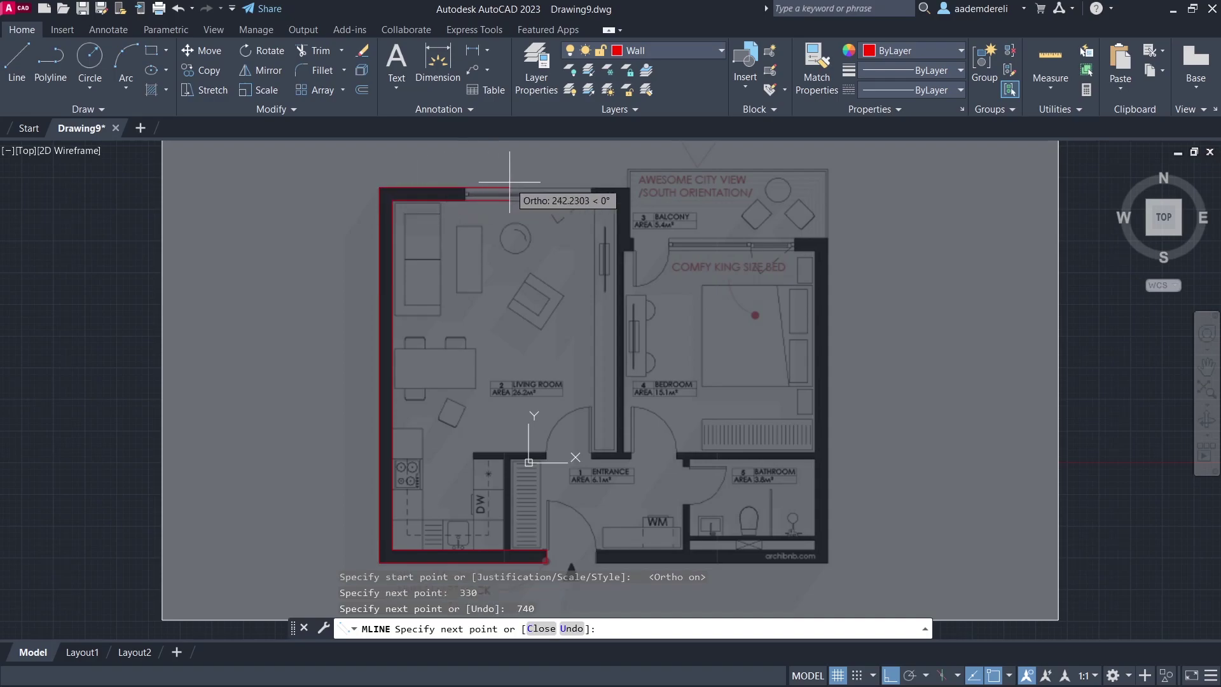
Continue the outer wall 490 cm right above the living room and 100 cm down beside the balcony
click(628, 188)
key(ctrl+z)
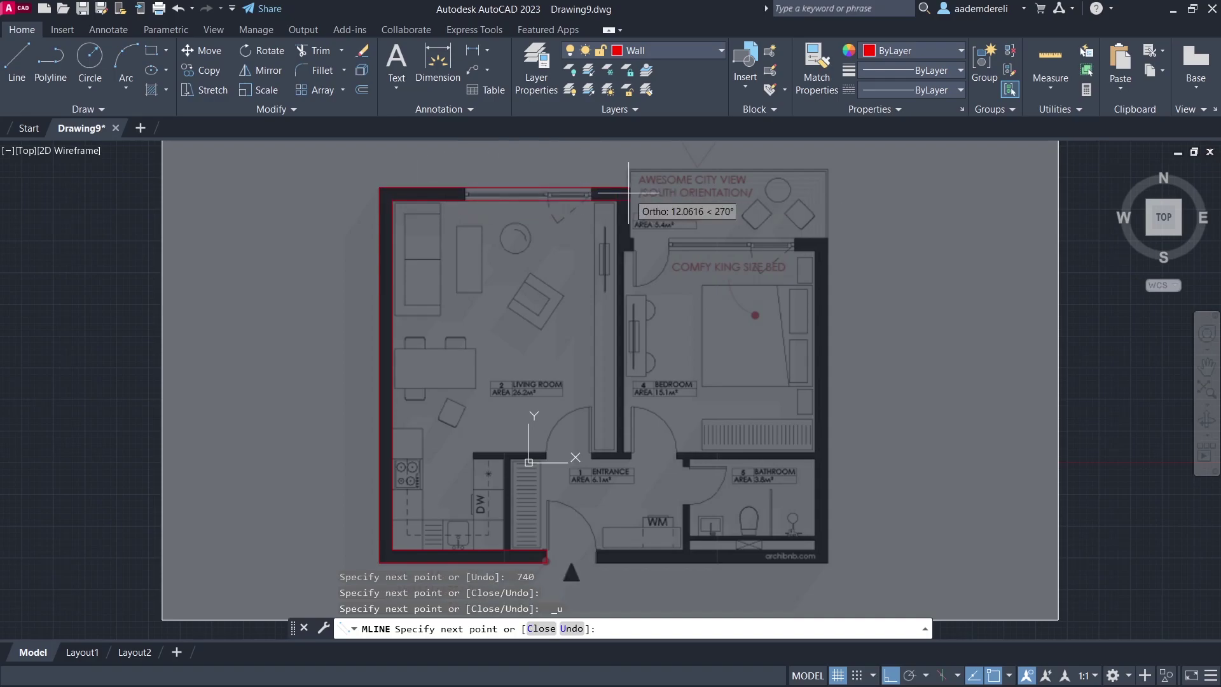
text(490)
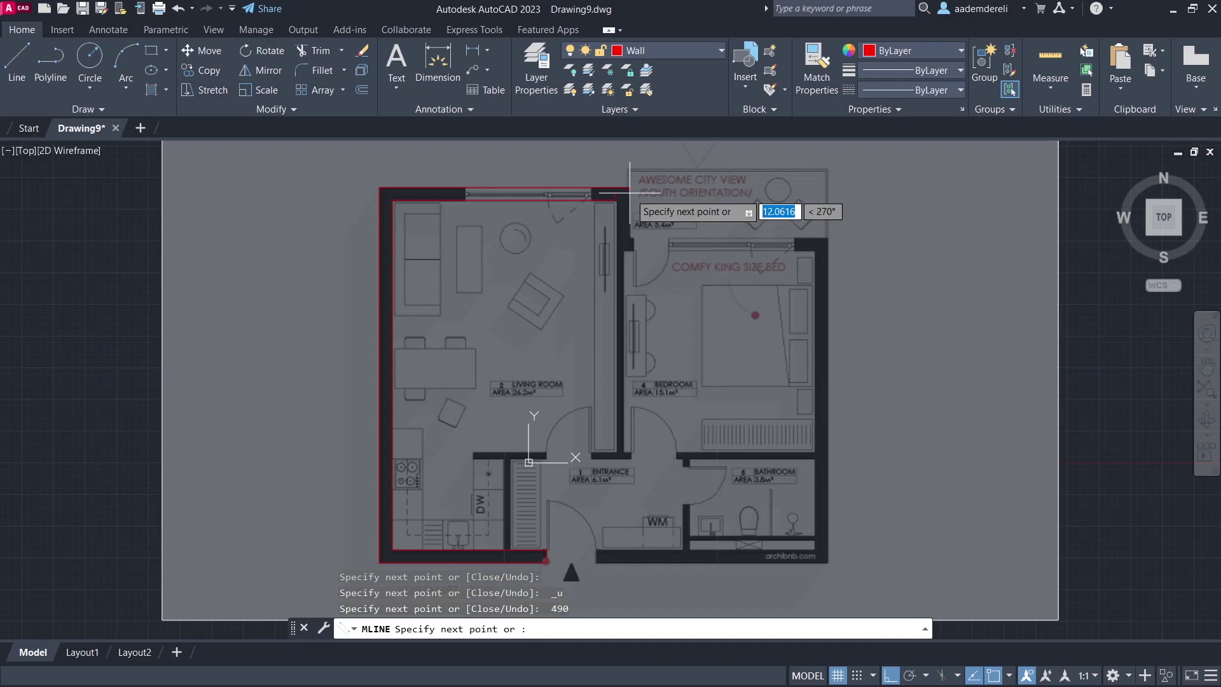
key(Return)
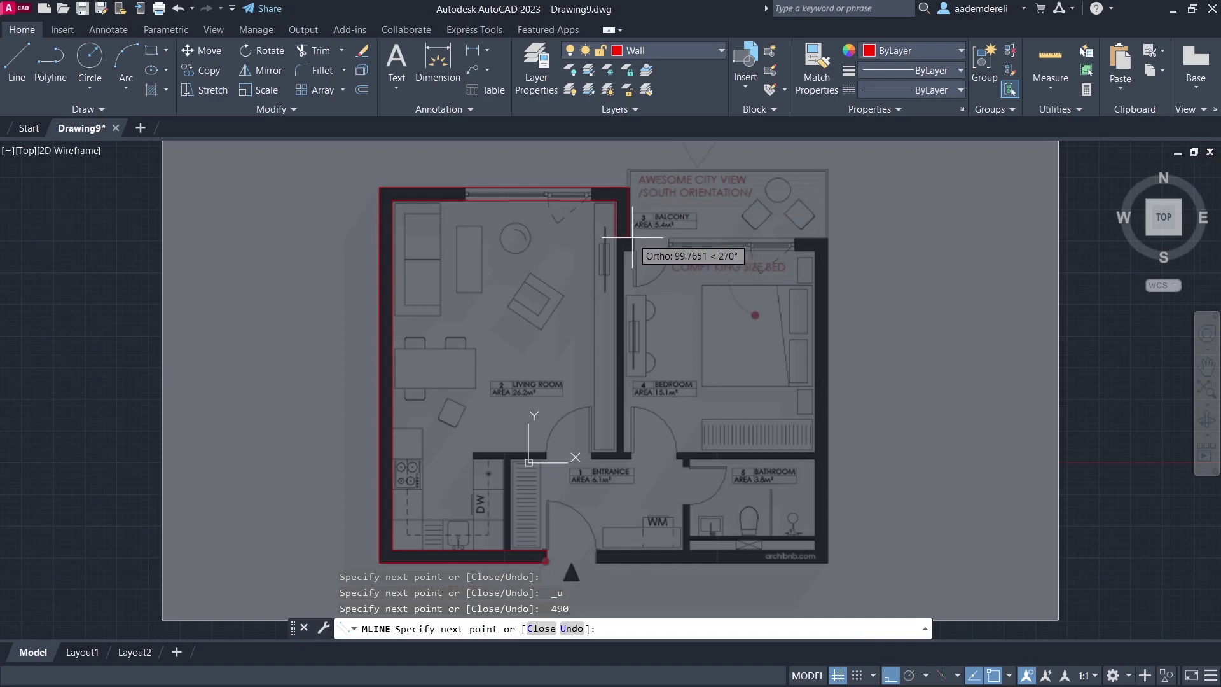
text(100)
key(Return)
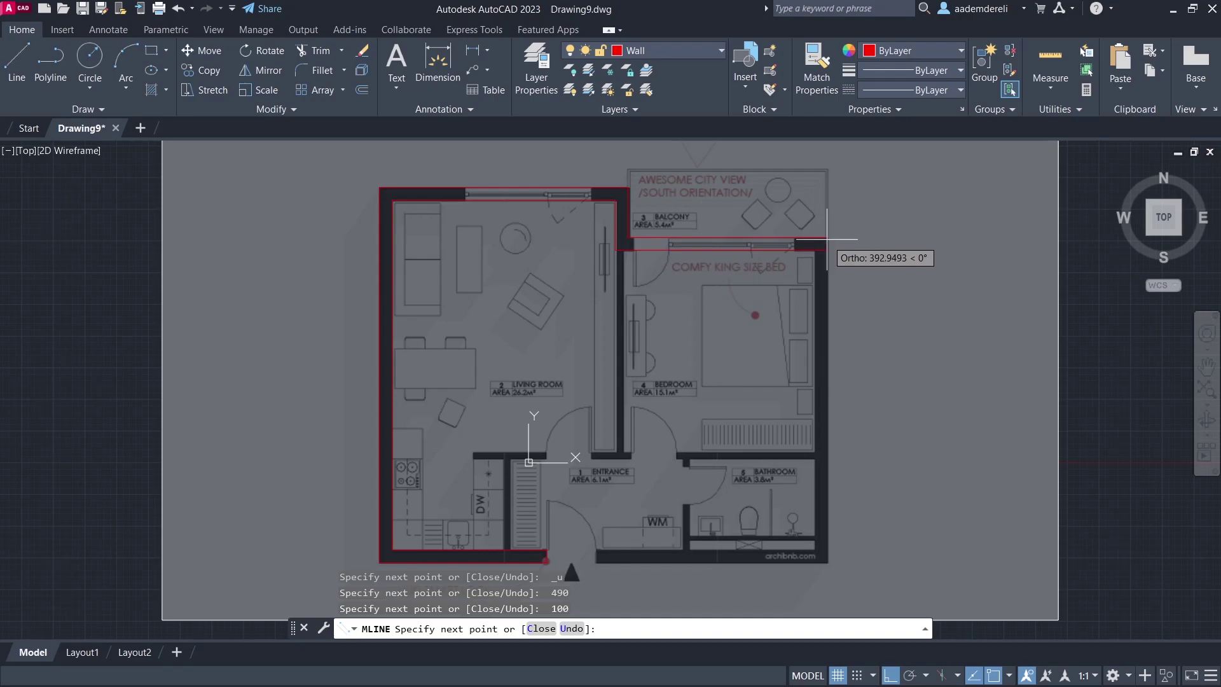
Finish the outer wall around the bedroom and bathroom with segments 390 cm right, 640 cm down and 450 cm left to the entrance door
text(390)
key(Return)
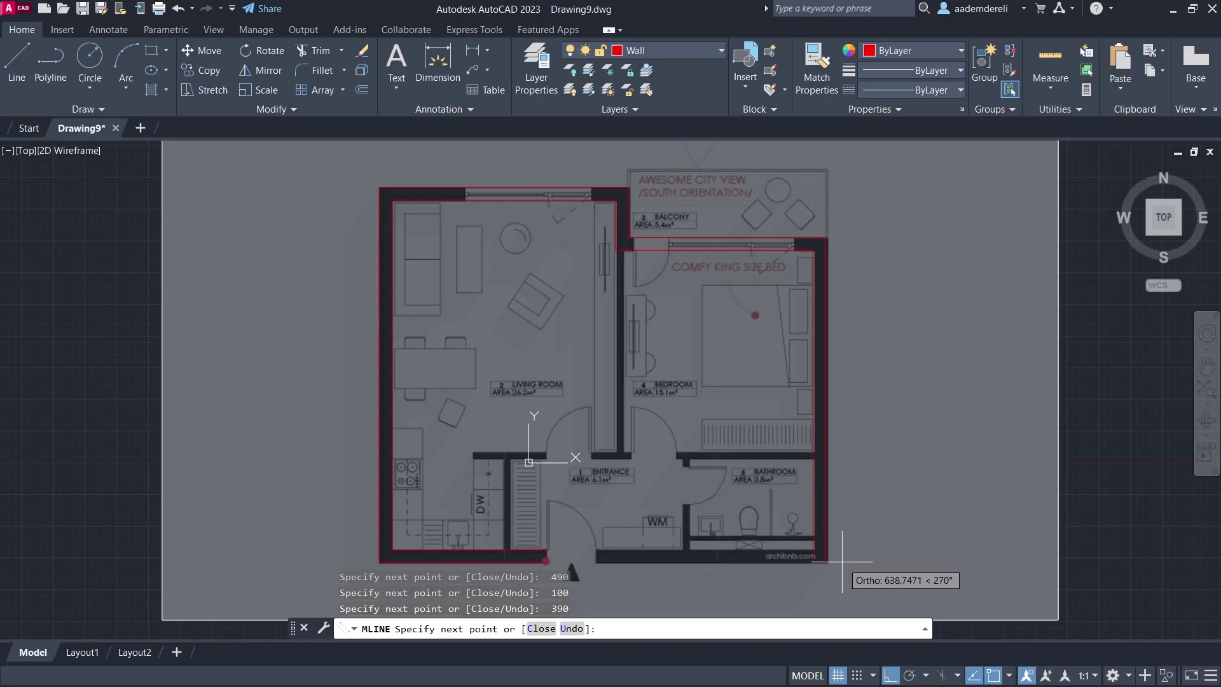
text(640)
key(Return)
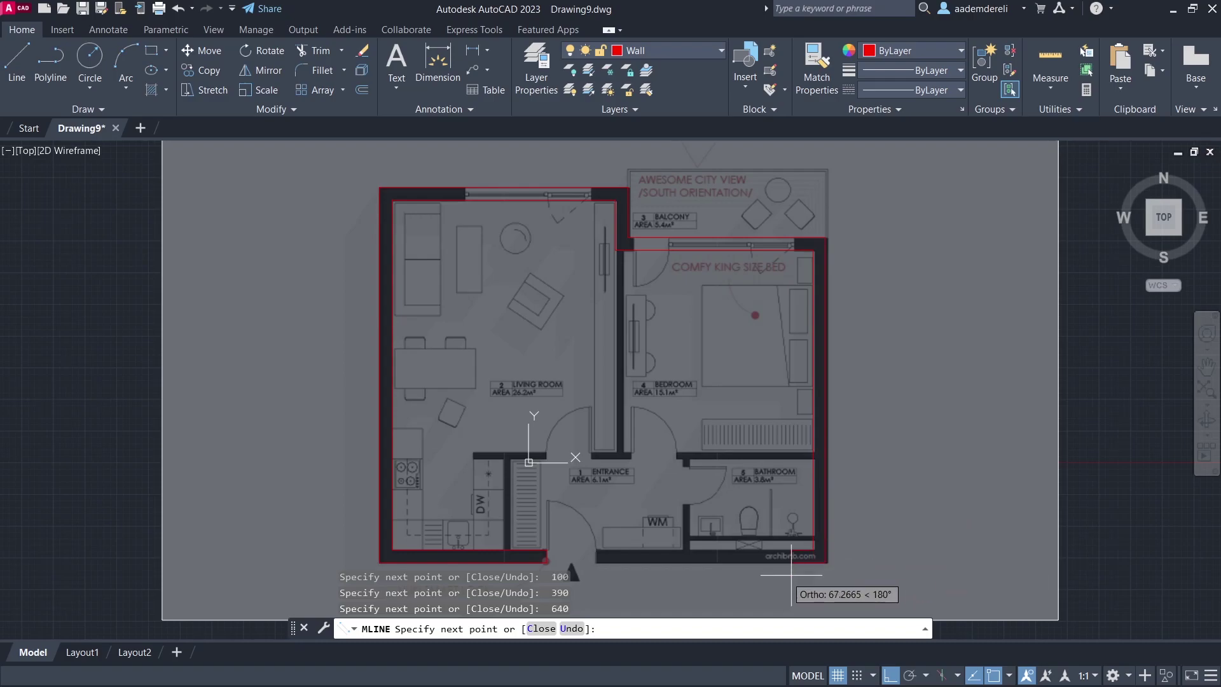
text(450)
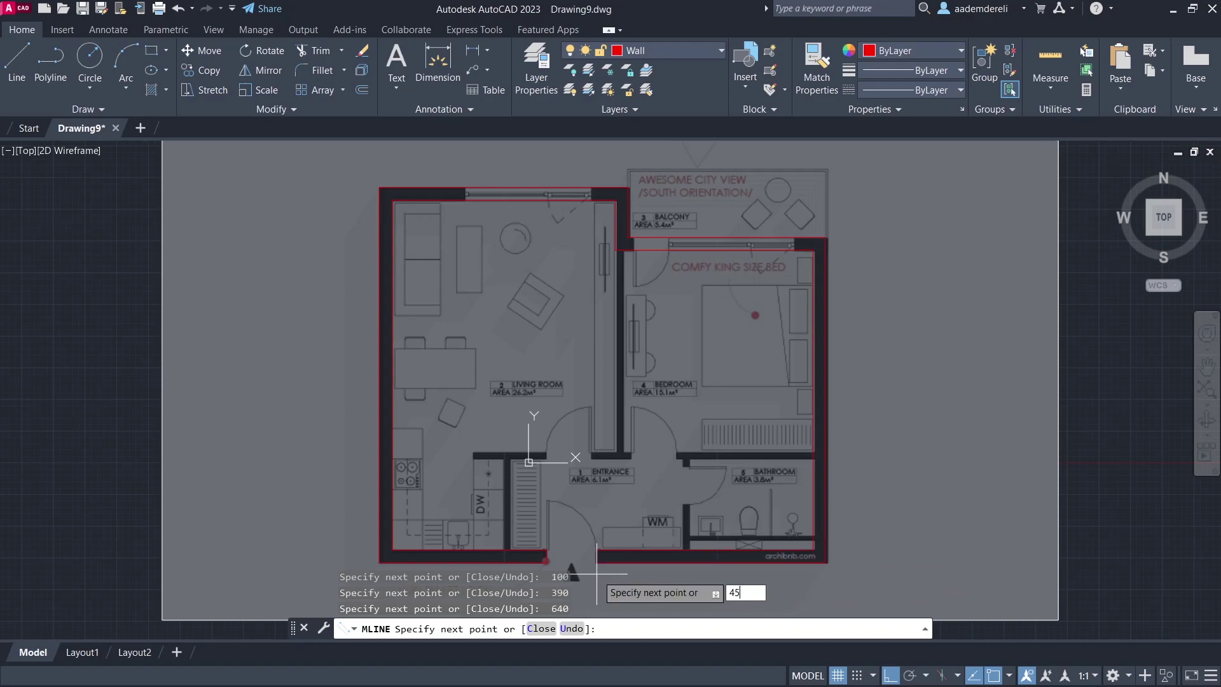
key(Return)
key(Return)
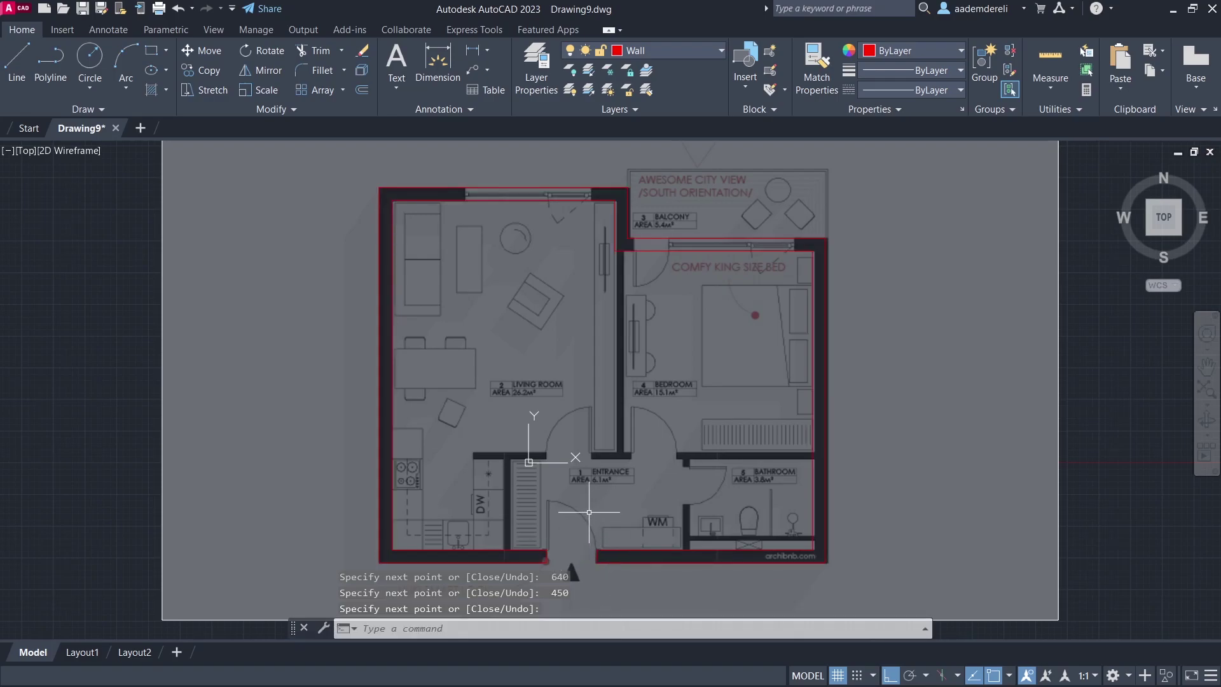
Start another multiline with scale 10 and Bottom justification for the interior walls
key(Return)
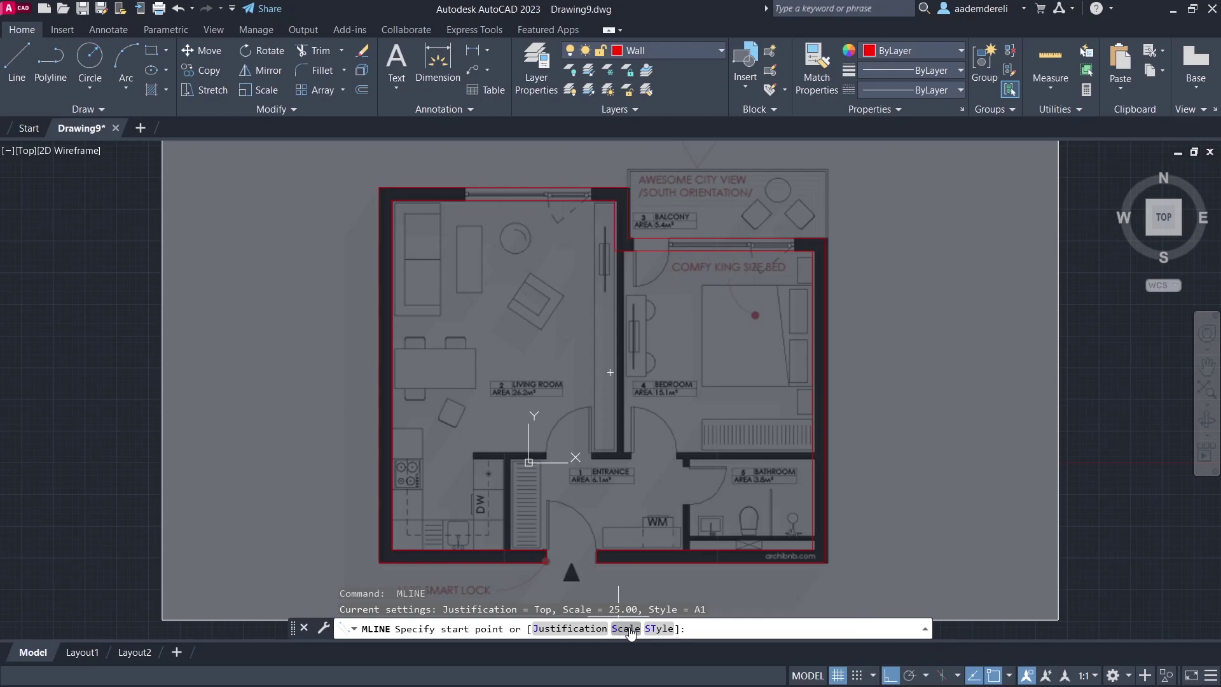
click(627, 629)
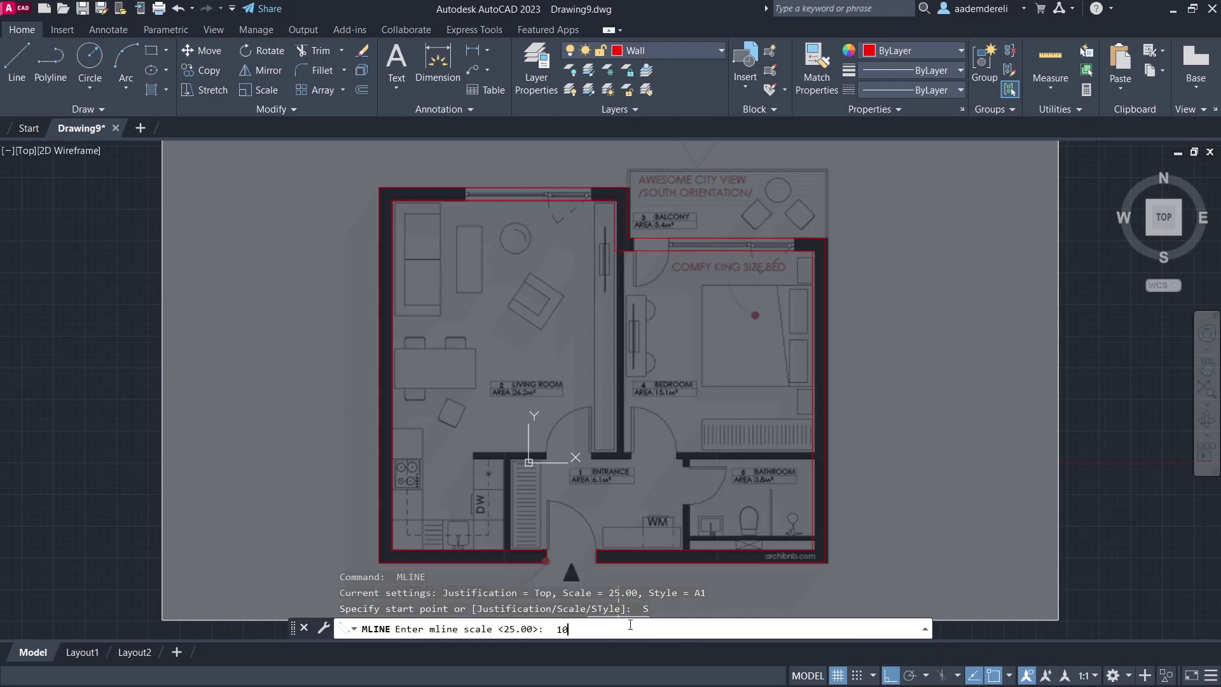
key(Return)
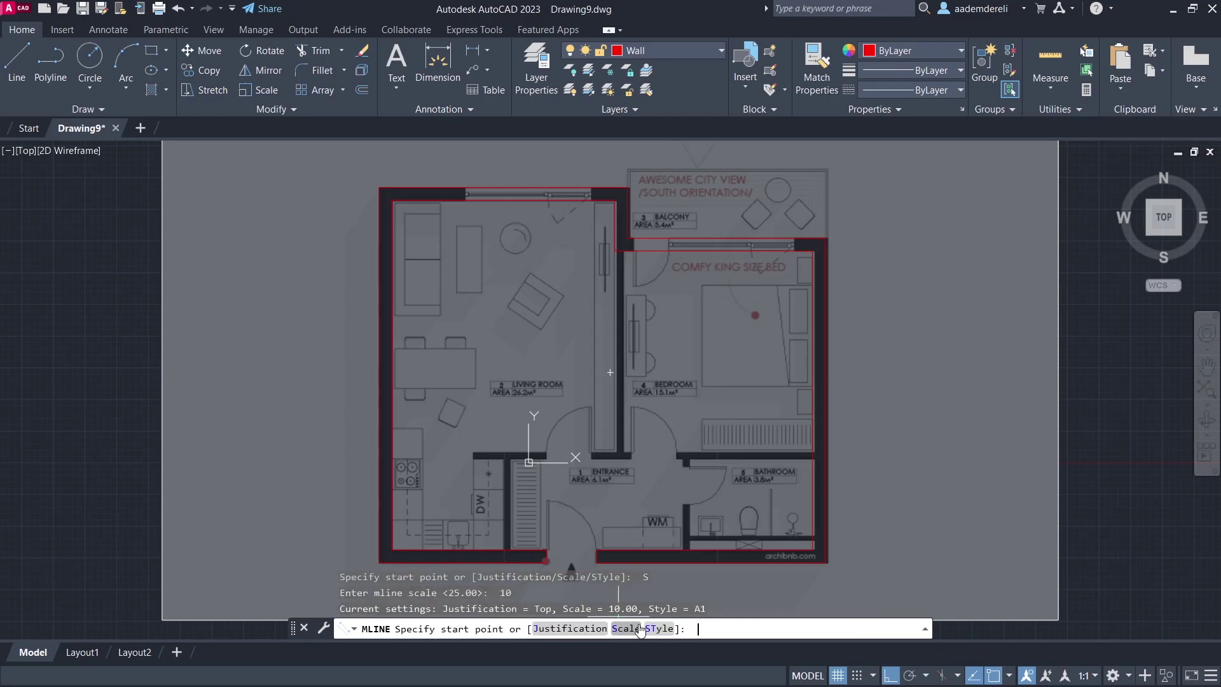
click(569, 629)
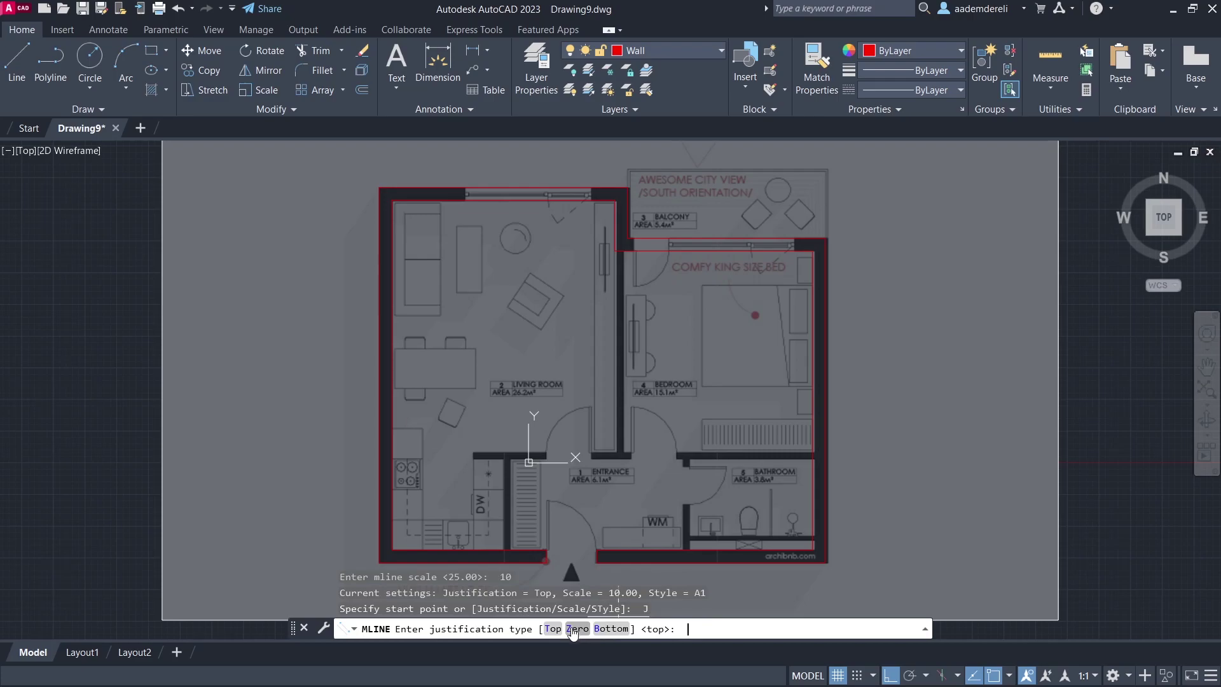
click(606, 629)
Draw the 400 cm interior wall between living room and bedroom, downward from the outer wall's inner corner at the balcony
scroll(623, 337, up, 2)
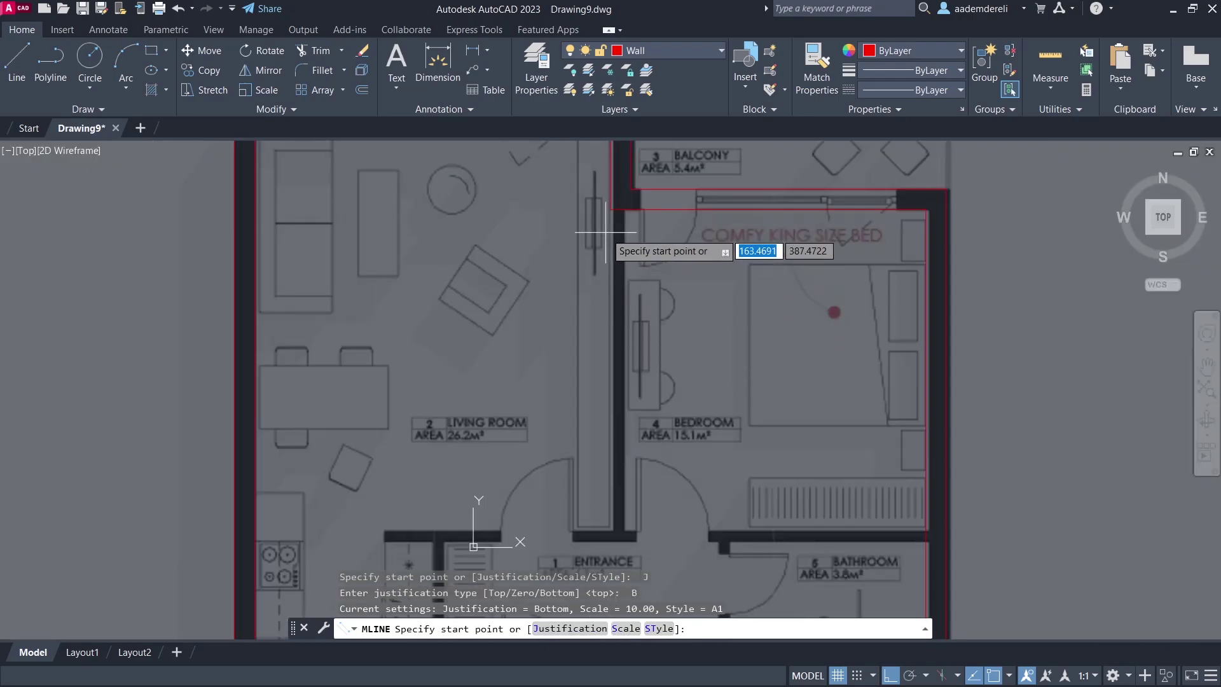
click(612, 208)
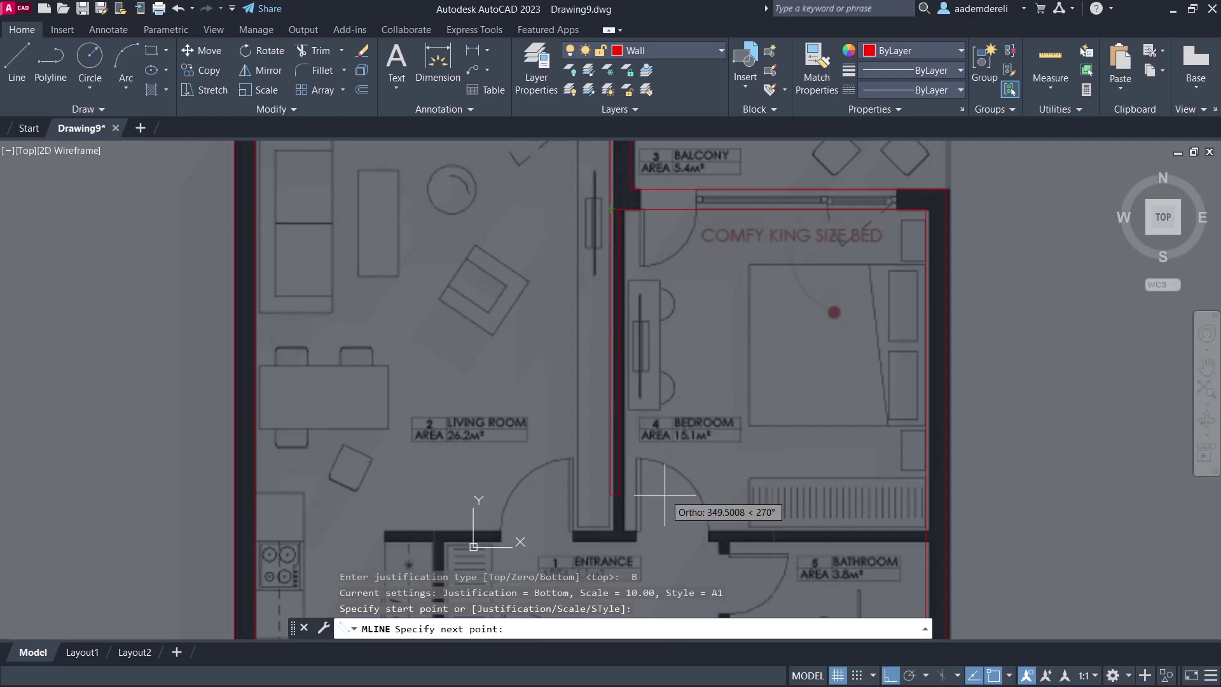
text(400)
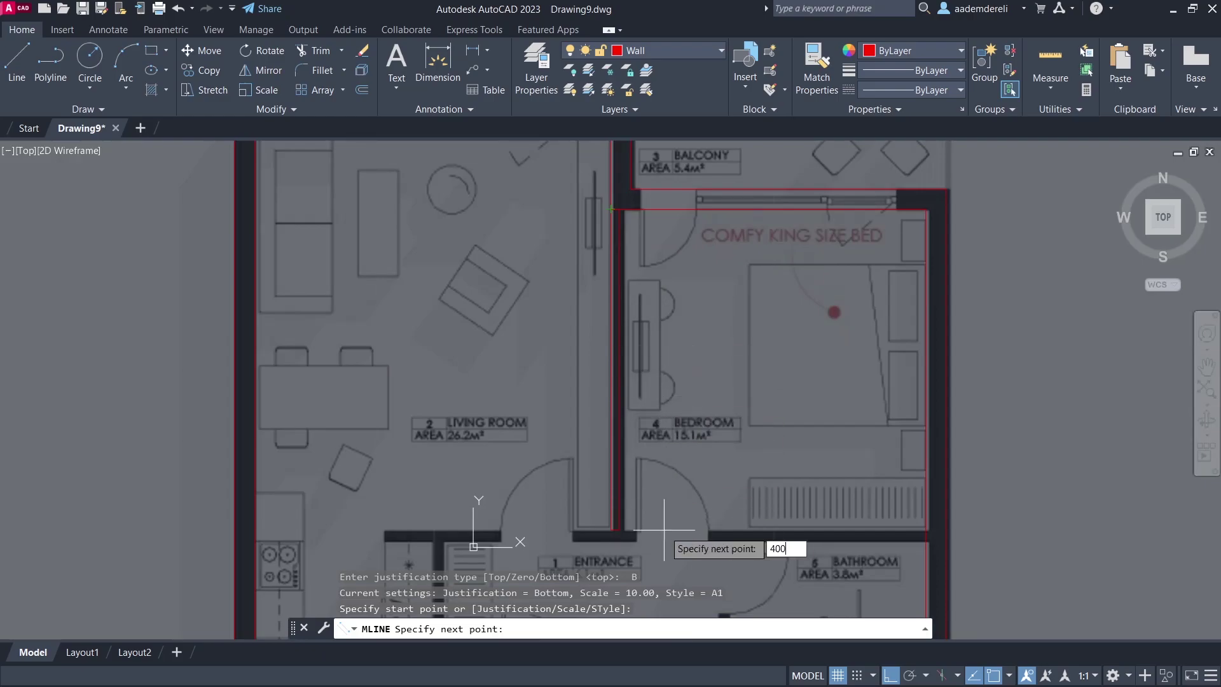
key(Return)
key(Return)
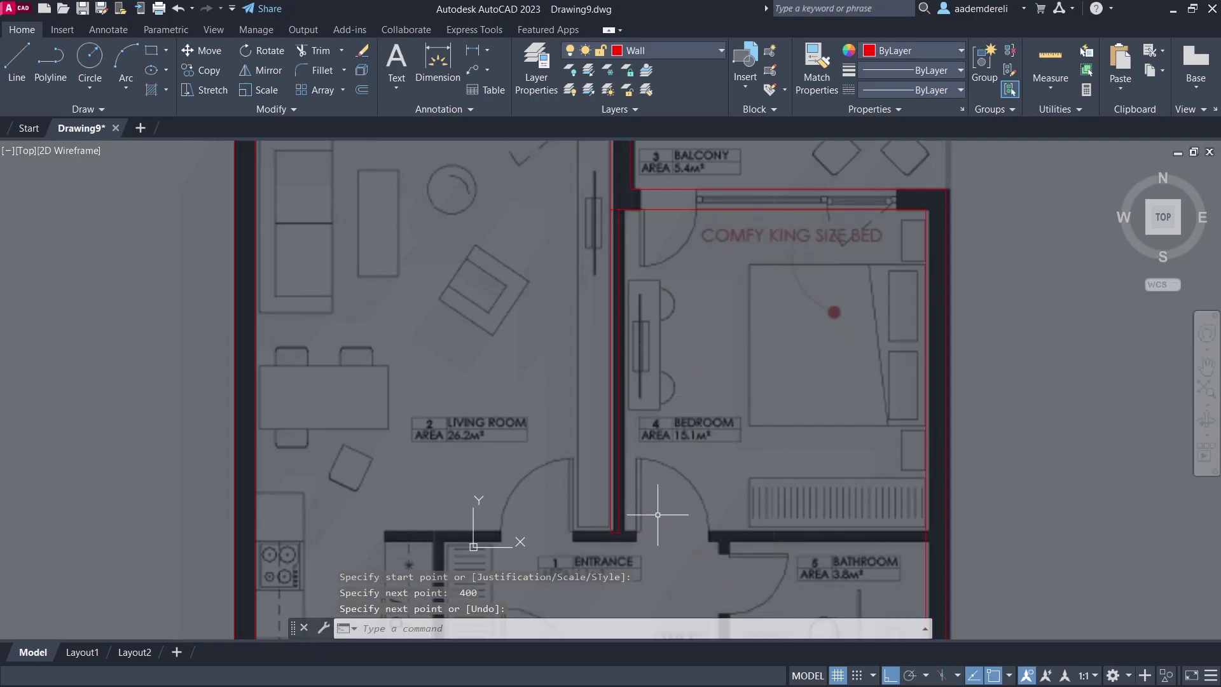
mouse_move(662, 504)
middle_down()
mouse_move(648, 499)
mouse_move(652, 467)
middle_up()
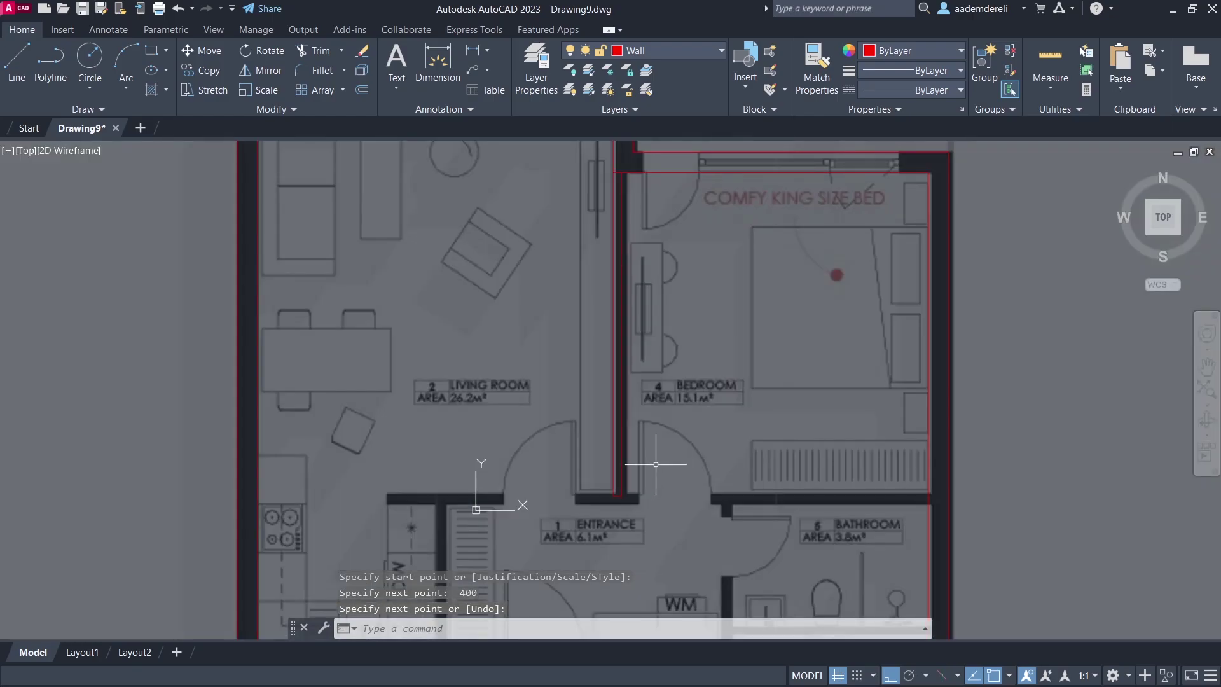
Draw a Top-justified horizontal interior multiline starting 275 cm left of the living room–bedroom wall's lower end, running right to the outer wall
key(Return)
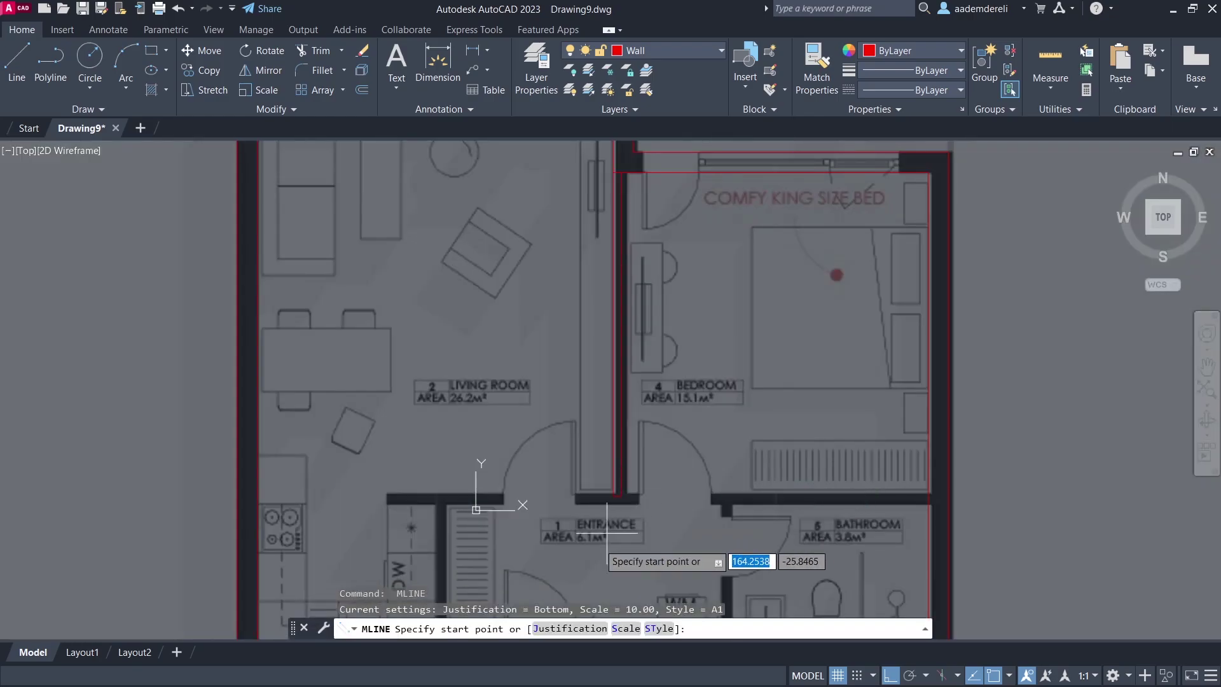
click(570, 628)
click(554, 629)
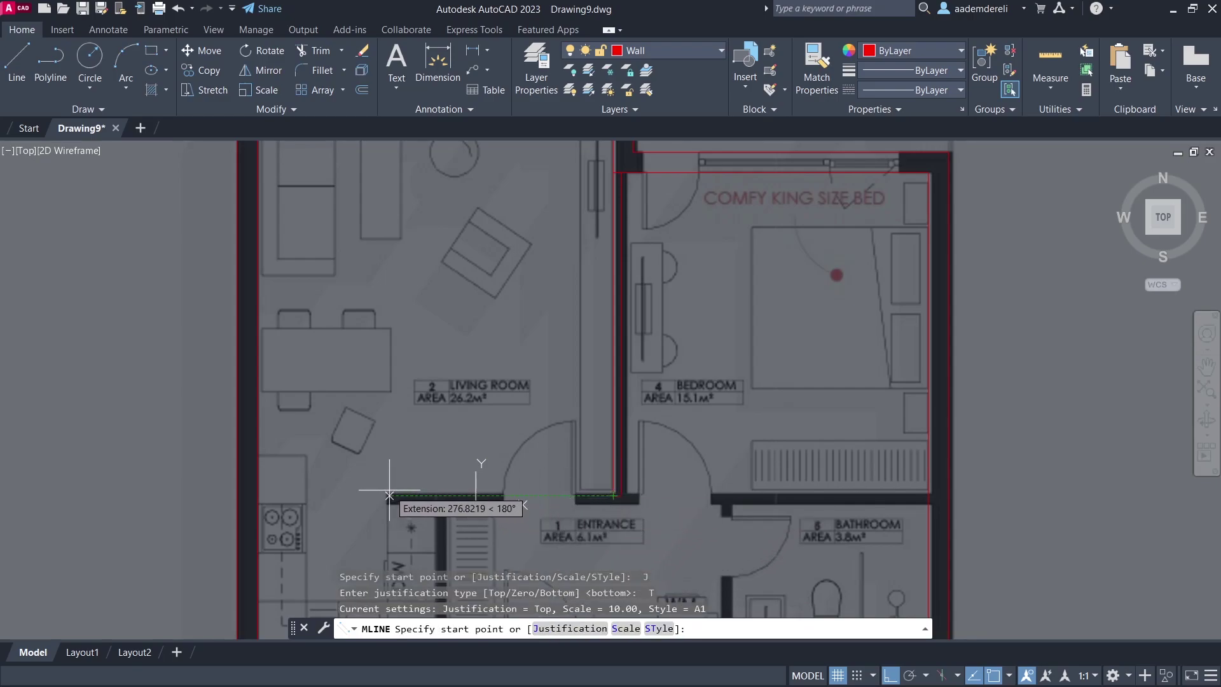
text(275)
key(Return)
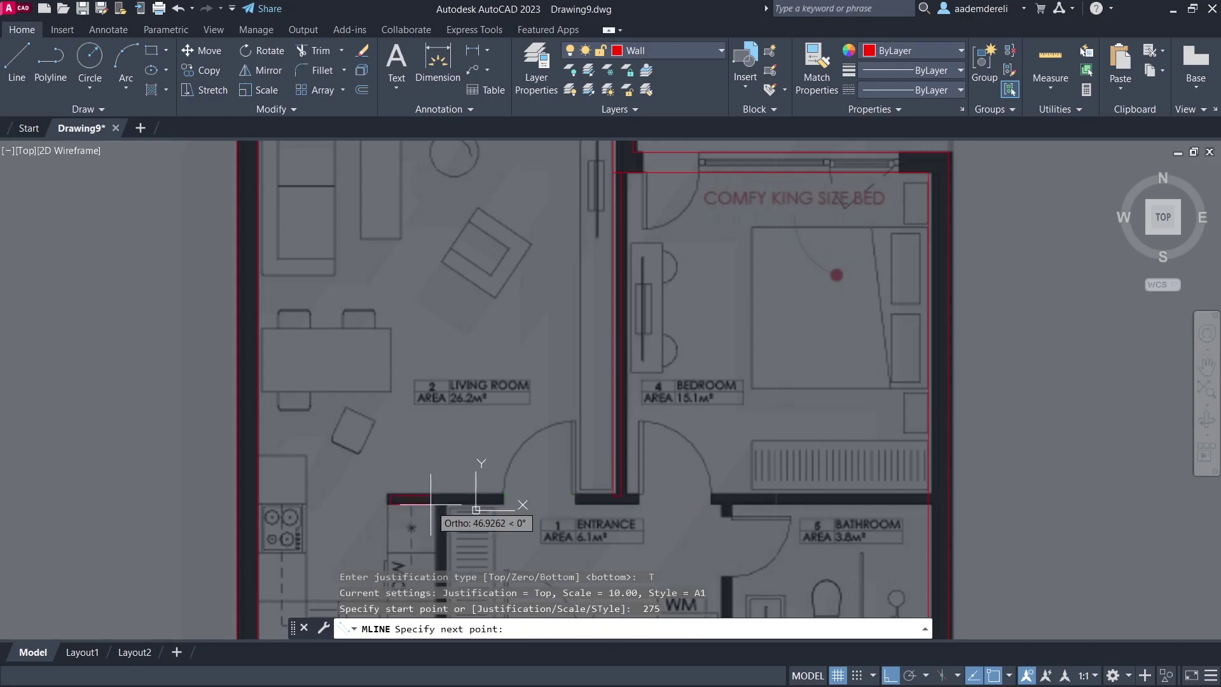
text(1500)
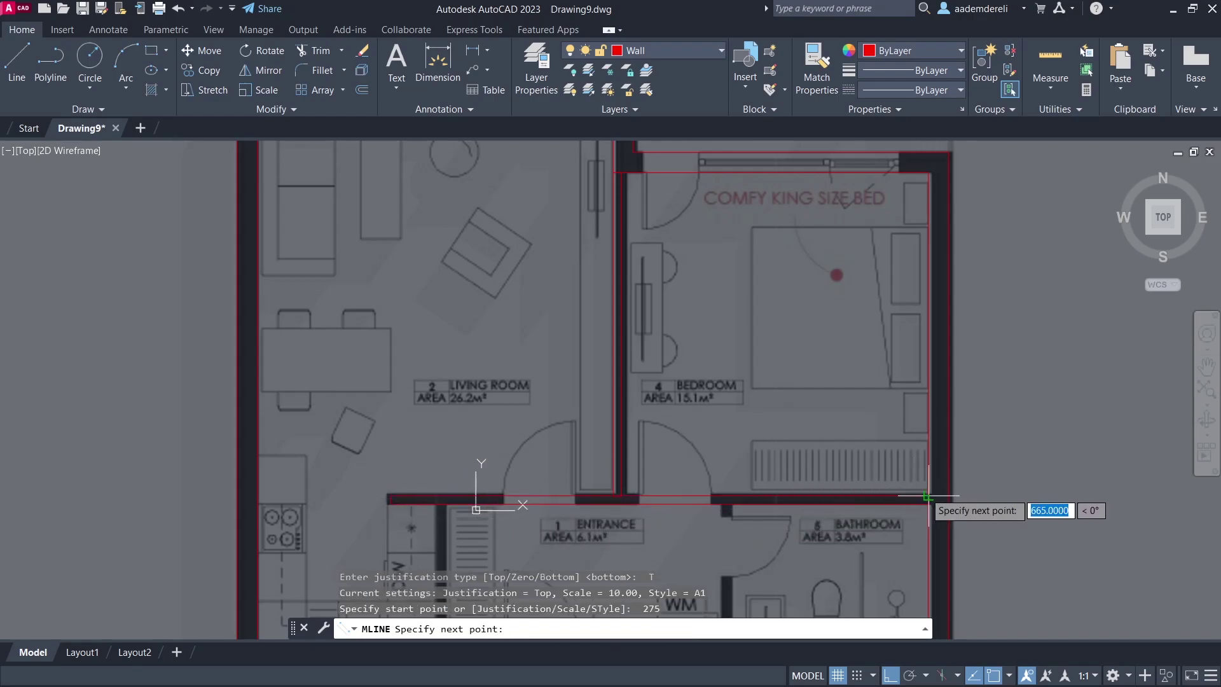
key(Return)
key(Return)
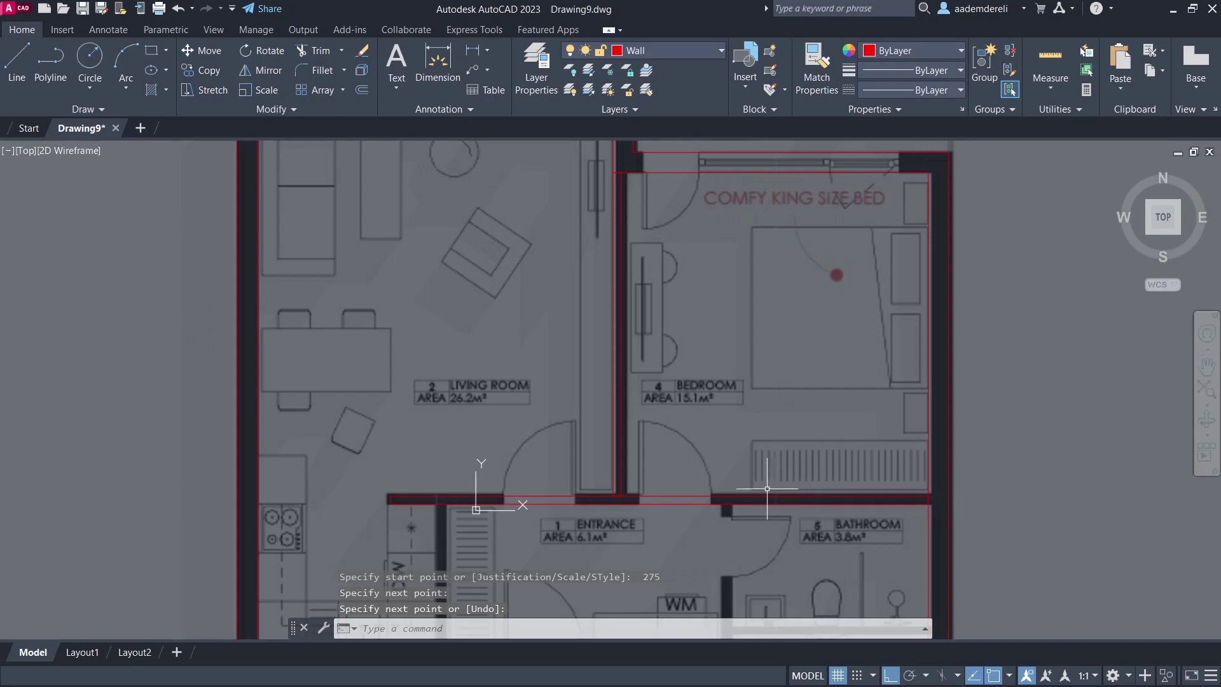
Draw the interior wall between entrance and bathroom as a multiline, from the horizontal wall's lower edge down to the outer wall
middle_drag(680, 487, 673, 370)
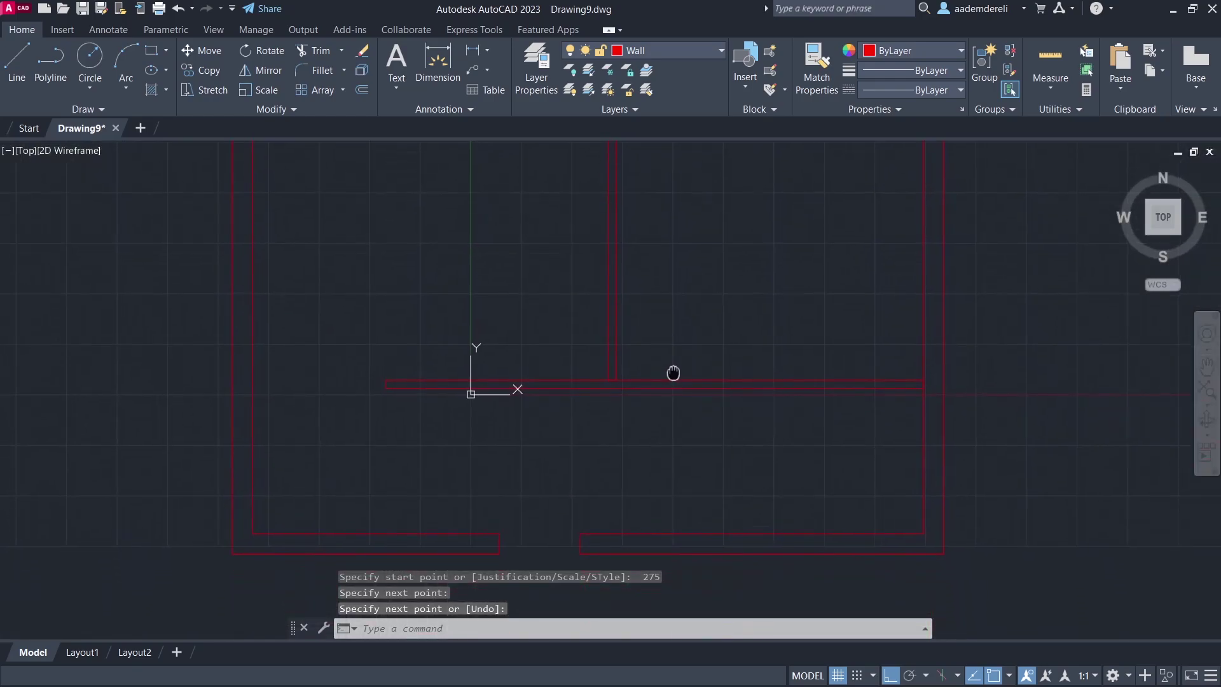
key(Return)
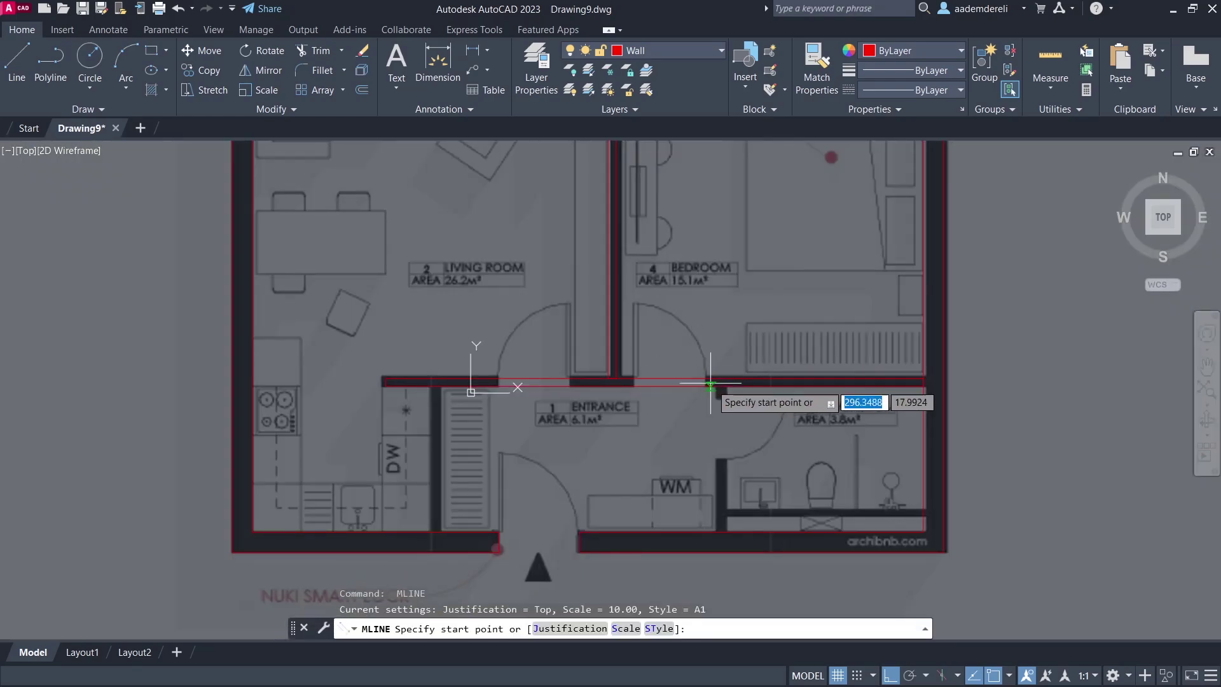
click(718, 387)
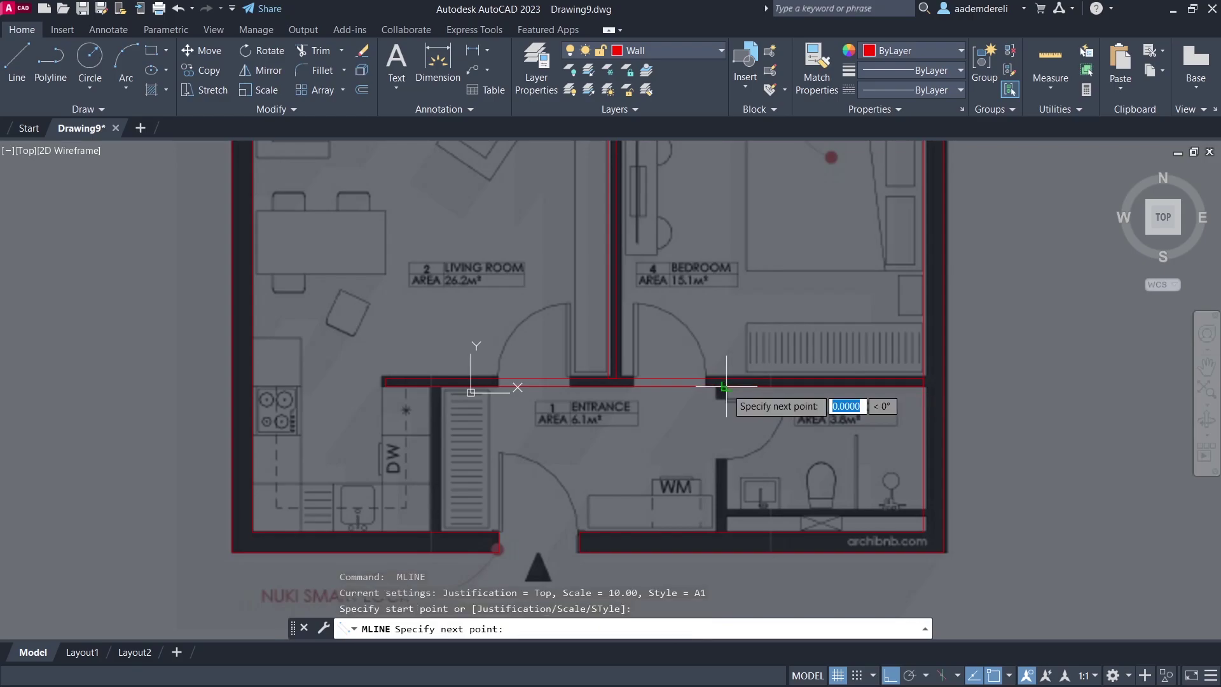
click(726, 533)
key(Return)
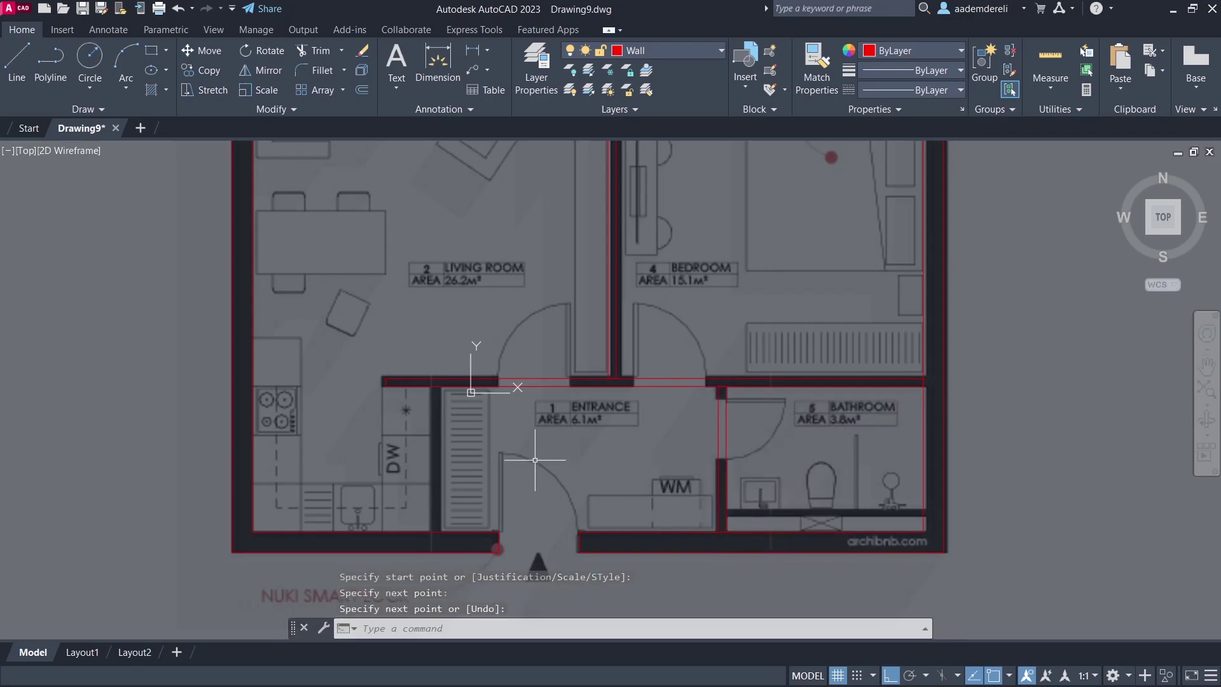
Draw the interior wall between kitchen and entrance closet as a multiline, from the horizontal wall down to the outer wall
key(Return)
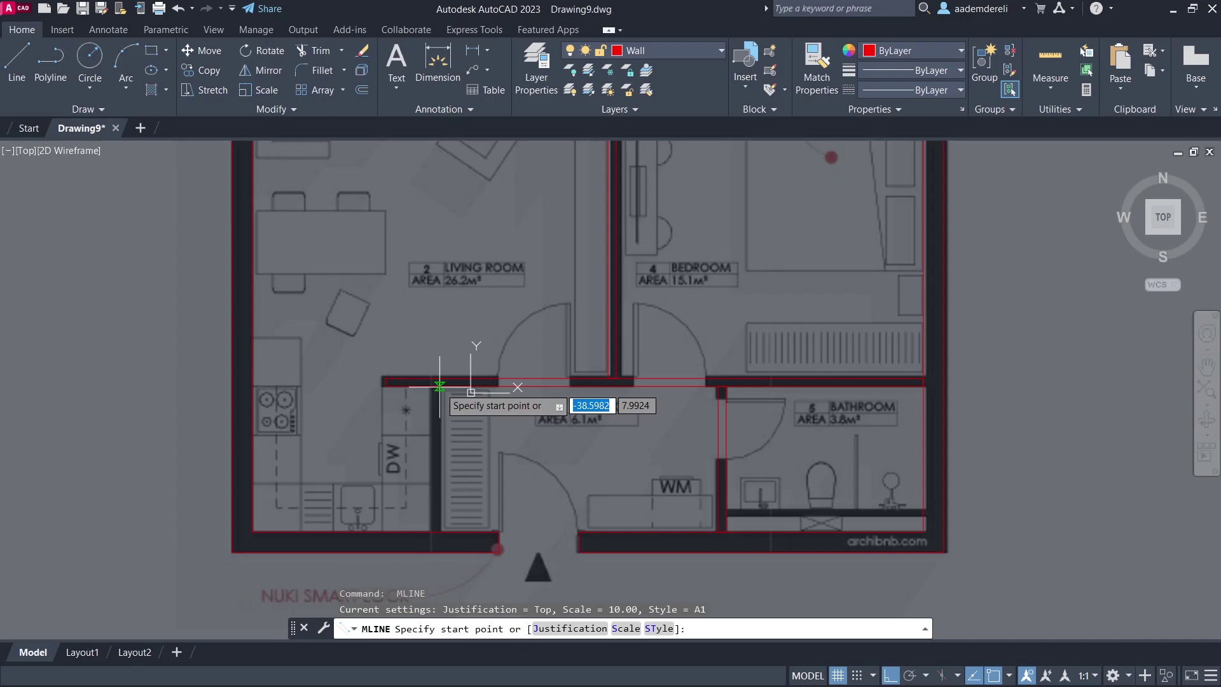
click(440, 388)
click(440, 532)
key(Return)
Join the kitchen–entrance wall to the horizontal interior wall with the Open Tee multiline edit
middle_drag(503, 453, 515, 437)
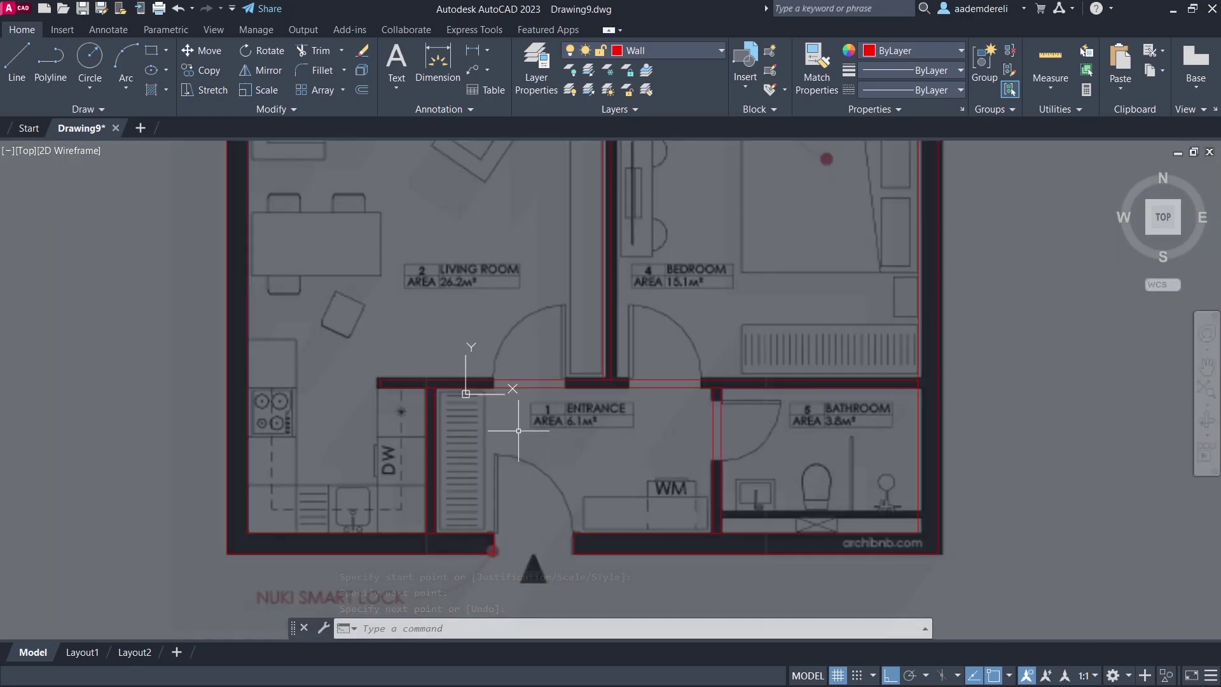
scroll(428, 382, up, 5)
text(MLE)
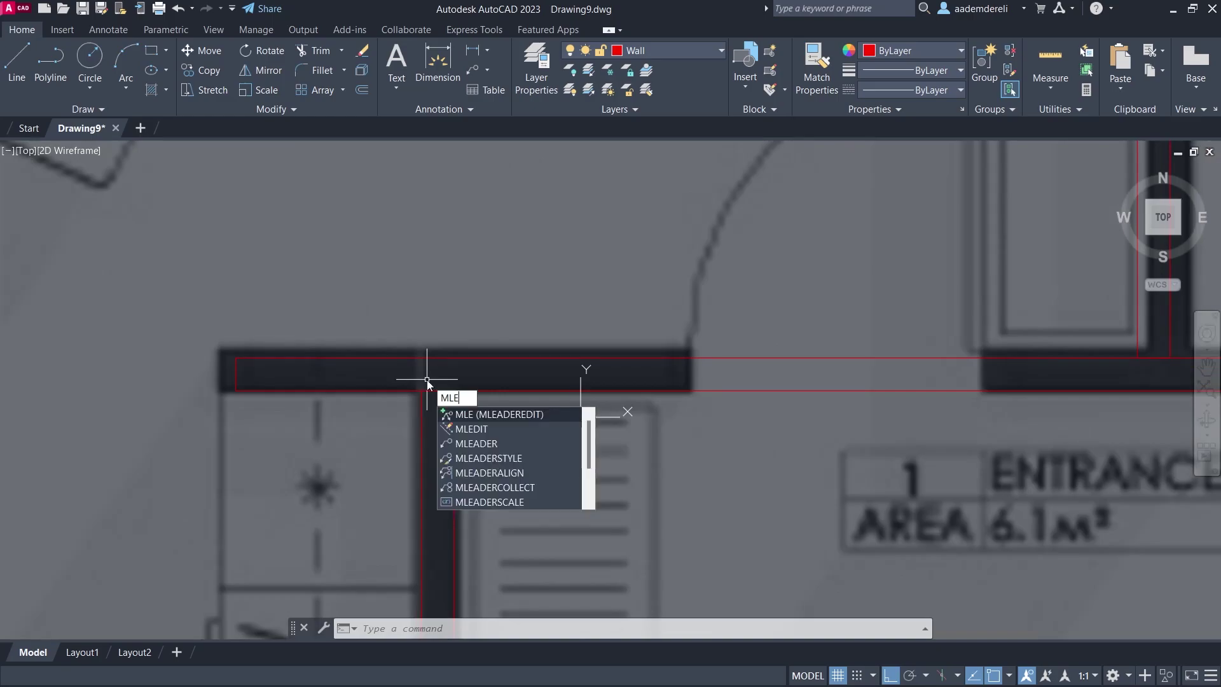
click(504, 431)
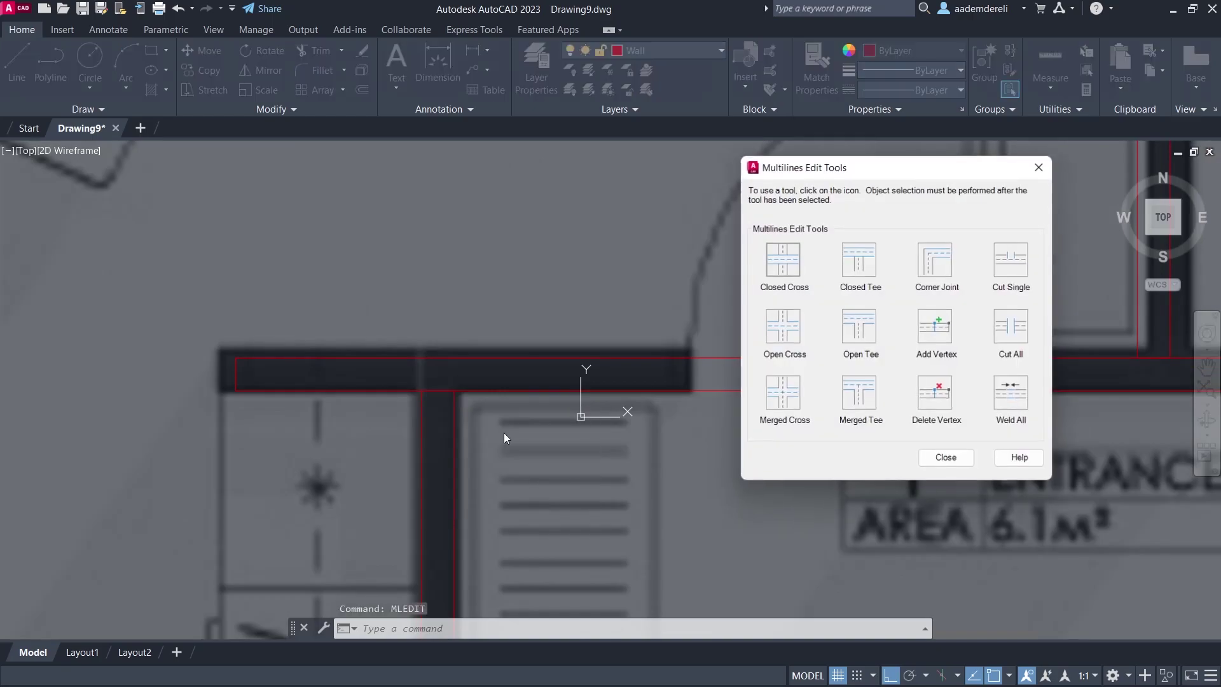
click(861, 326)
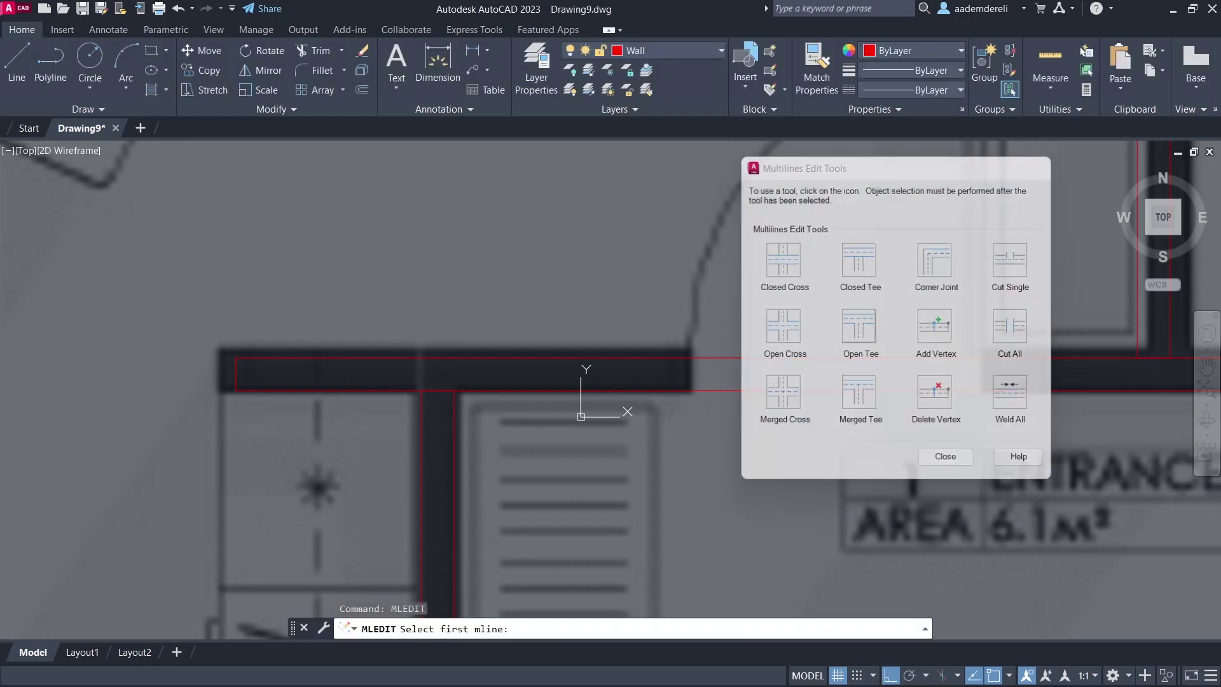
click(455, 410)
click(456, 408)
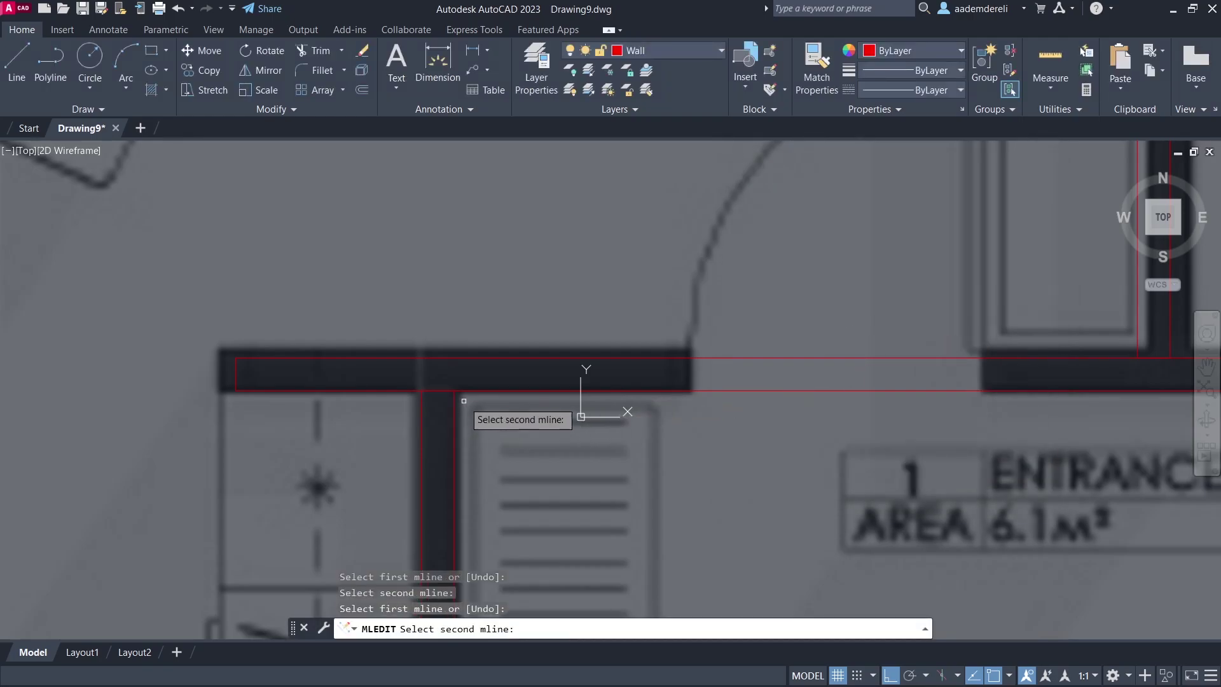
click(471, 396)
Apply Open Tee where the living room–bedroom wall and the bathroom wall meet the horizontal interior wall
scroll(928, 342, up, 5)
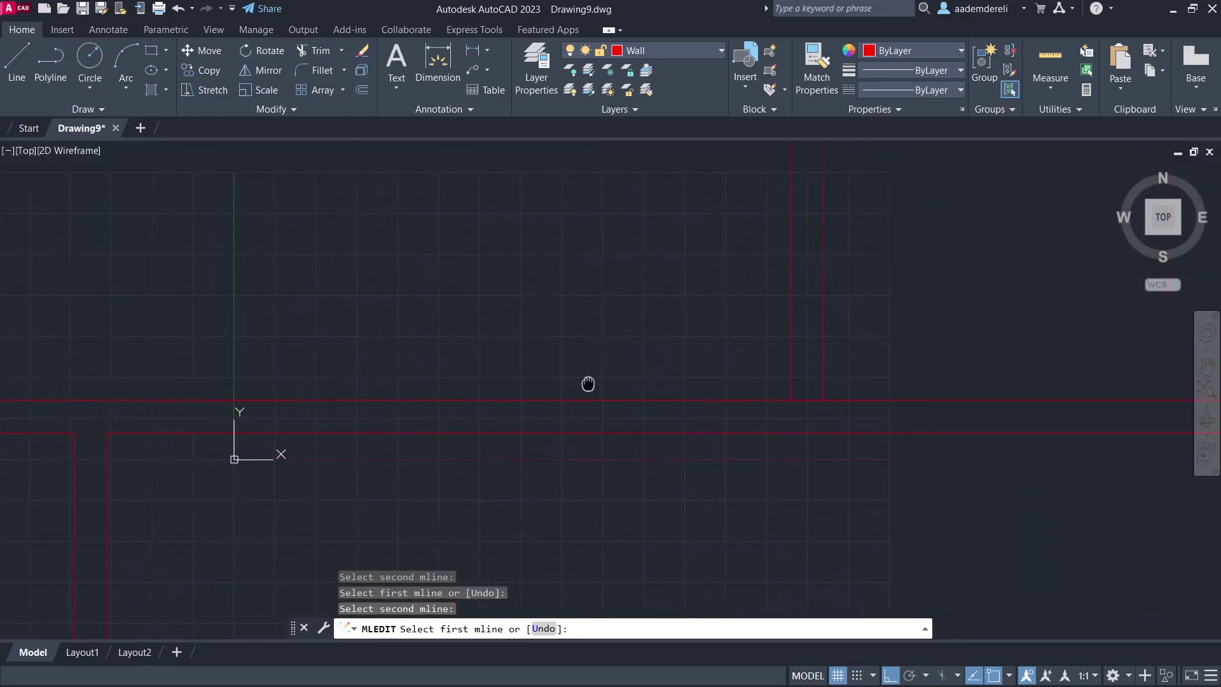
scroll(588, 382, down, 5)
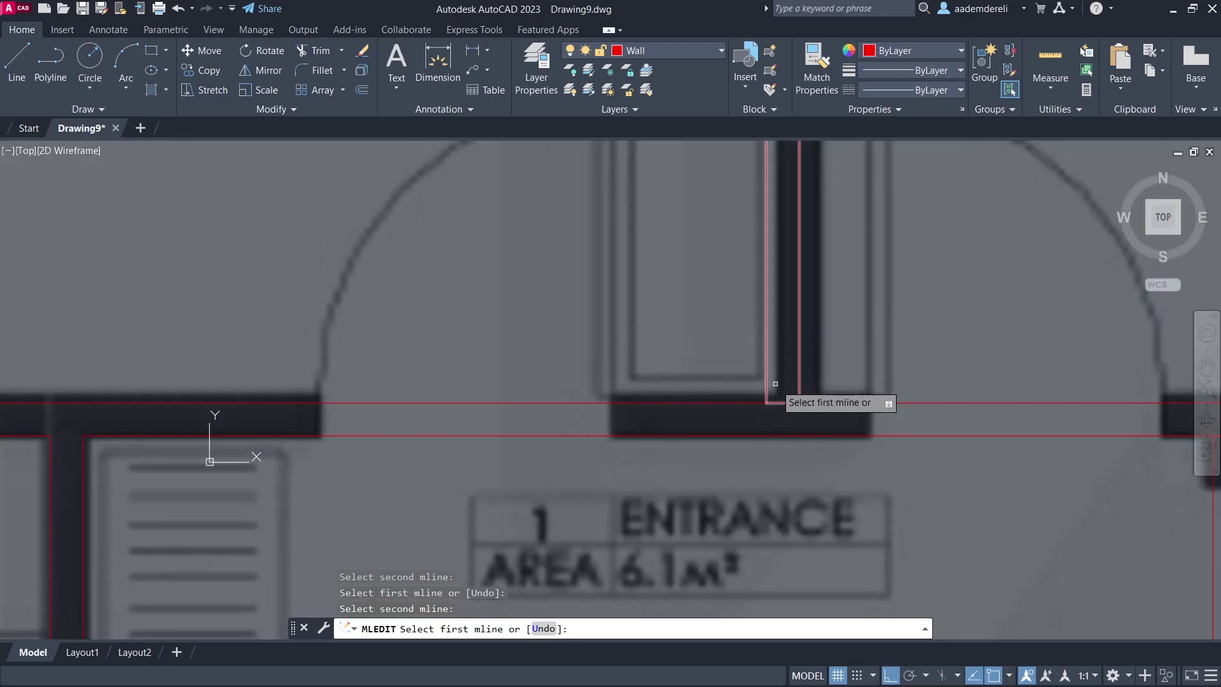
click(806, 403)
middle_drag(983, 370, 940, 369)
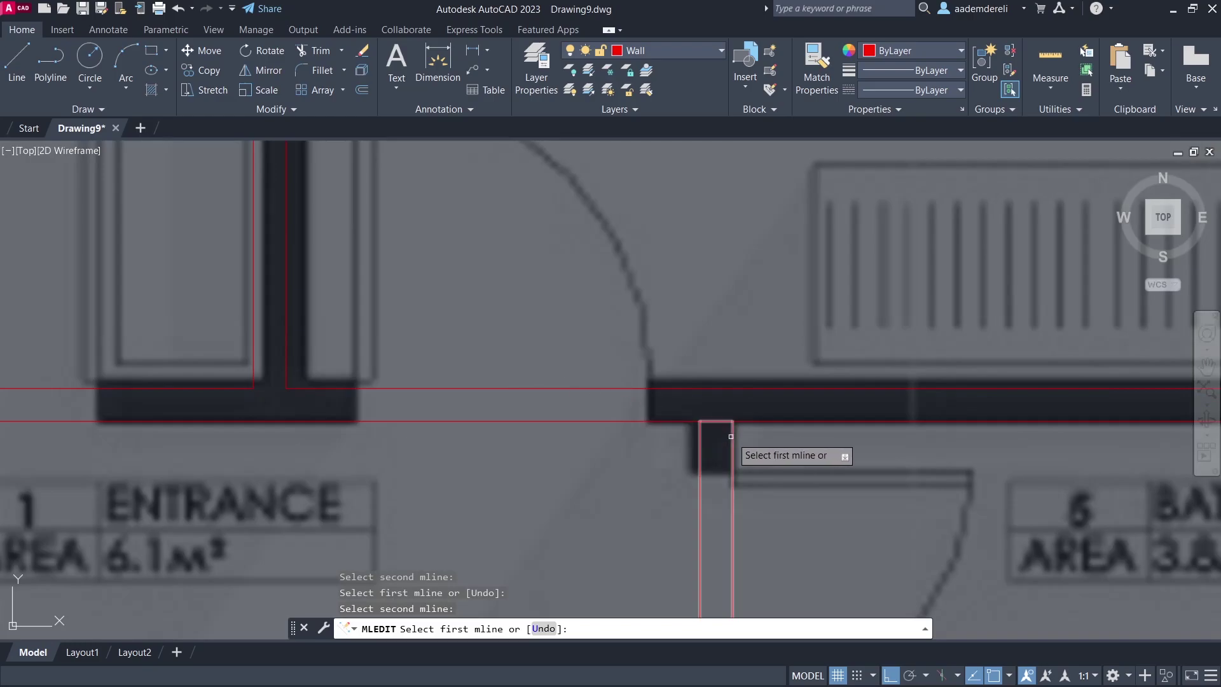
click(732, 429)
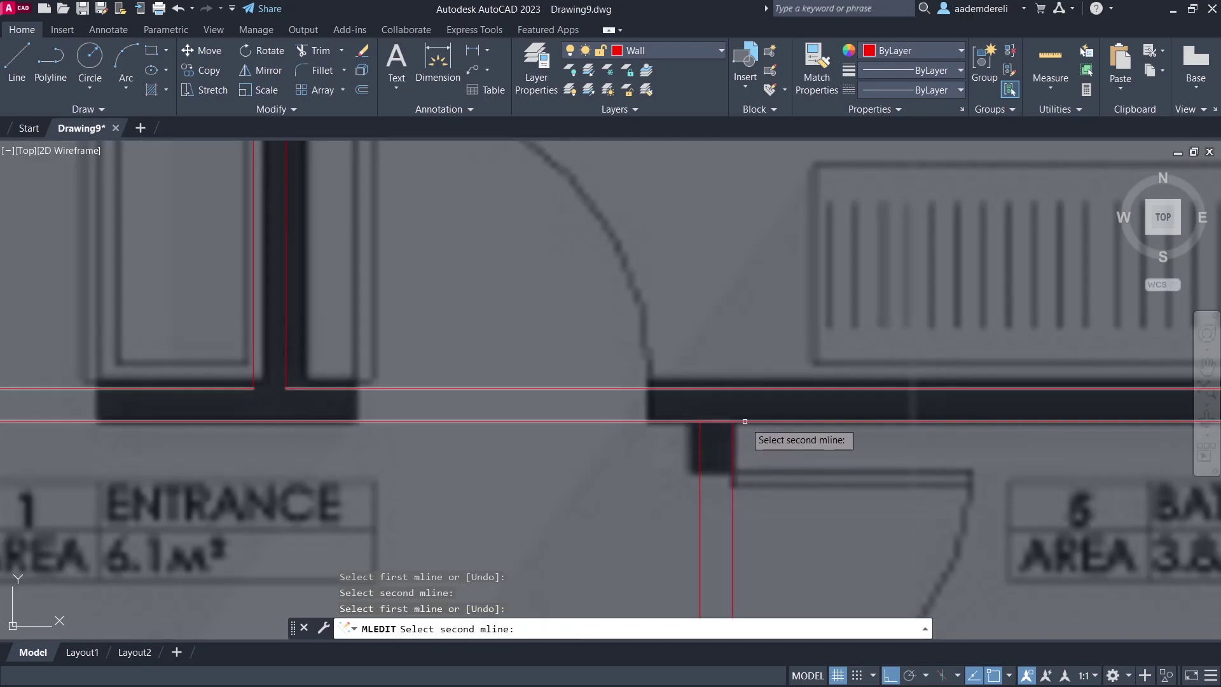
click(745, 421)
scroll(674, 382, down, 5)
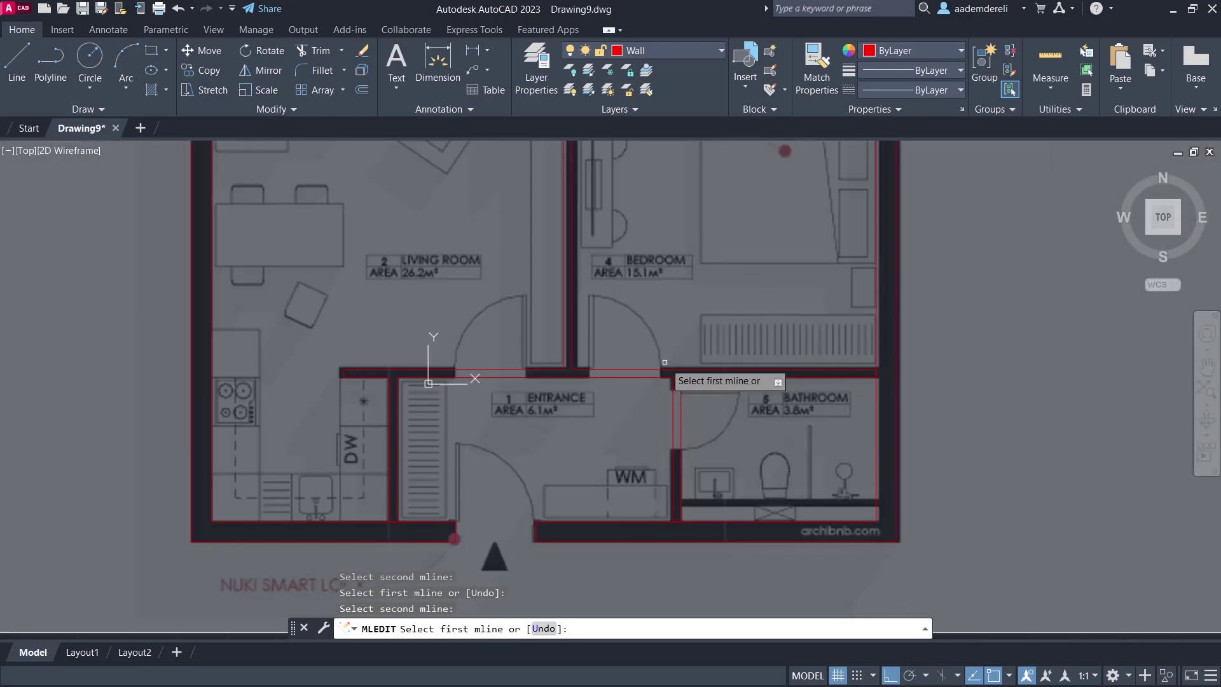
key(Return)
Draw a vertical guide polyline upward across the outer wall from the living room's upper inner corner near the balcony
middle_drag(668, 341, 658, 405)
middle_drag(674, 545, 704, 586)
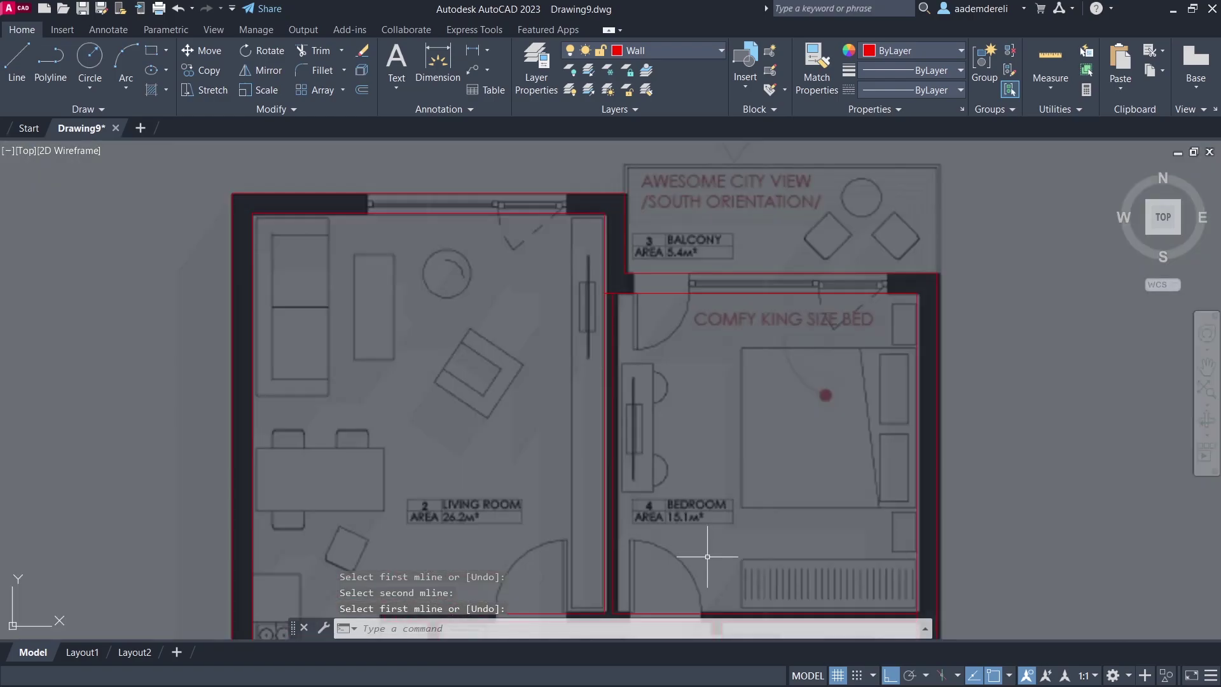
middle_drag(547, 272, 567, 338)
scroll(541, 277, up, 2)
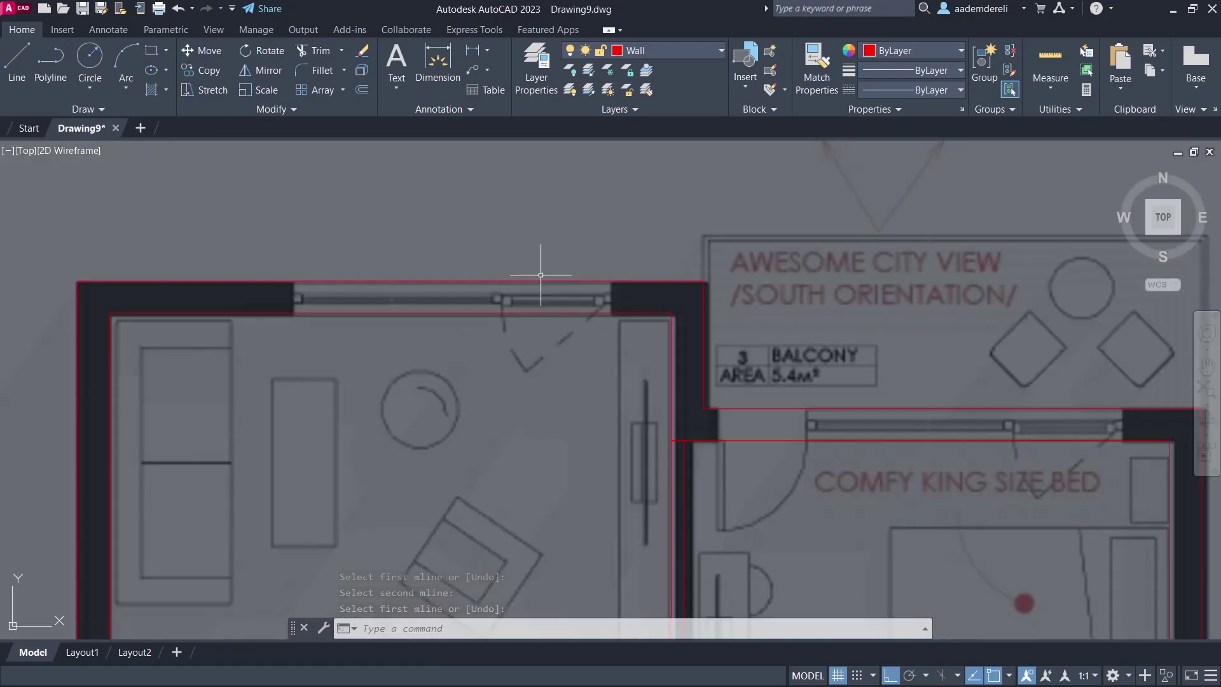
click(51, 64)
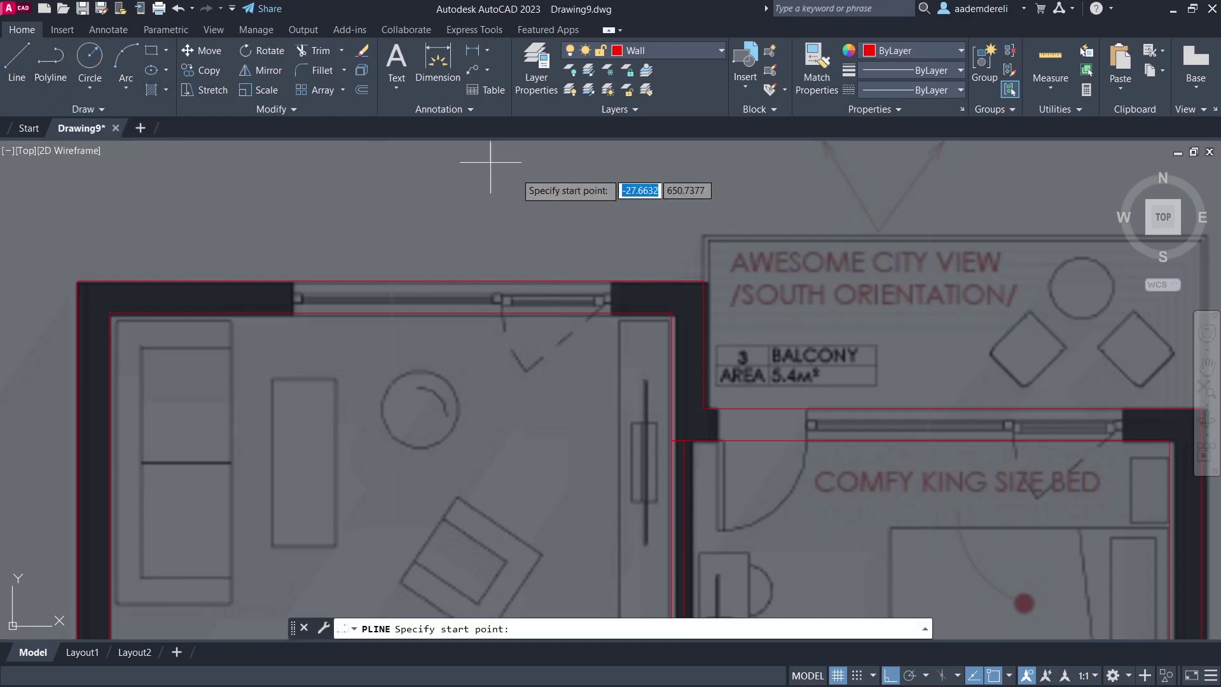
click(672, 281)
click(673, 207)
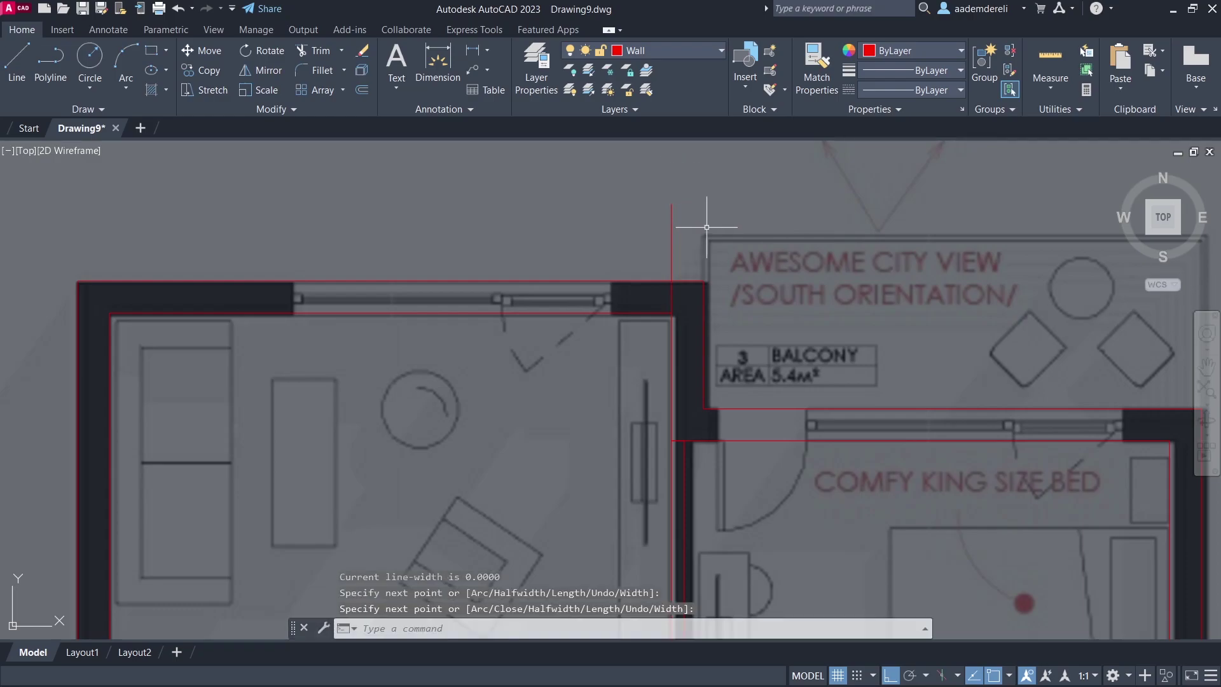
key(Return)
Copy the vertical guide line 45 cm and 295 cm to the left to mark the living room window's edges
click(706, 226)
click(563, 262)
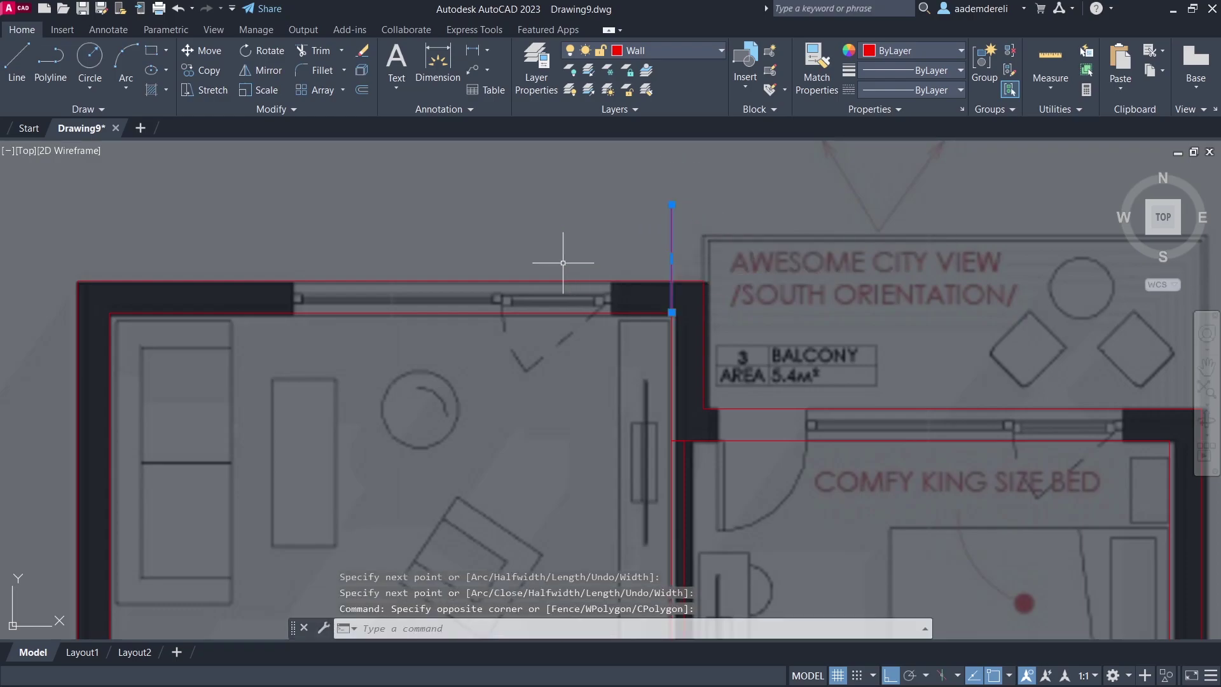
click(204, 71)
click(613, 419)
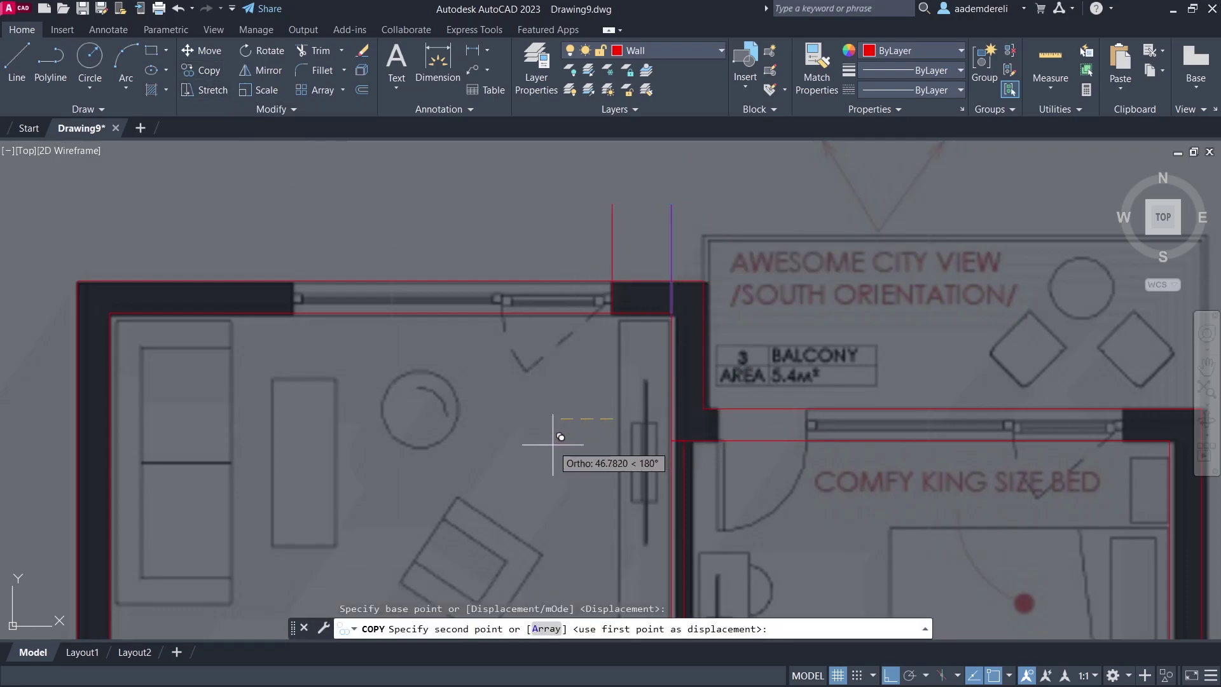
text(45)
key(Return)
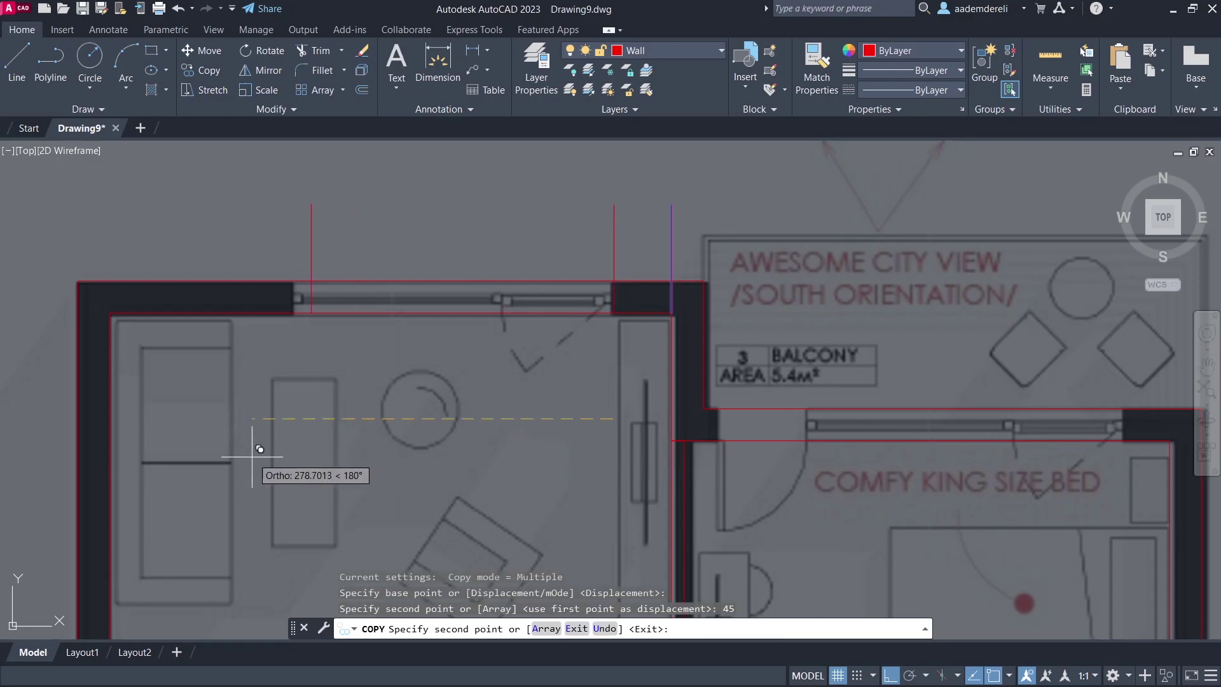
text(29)
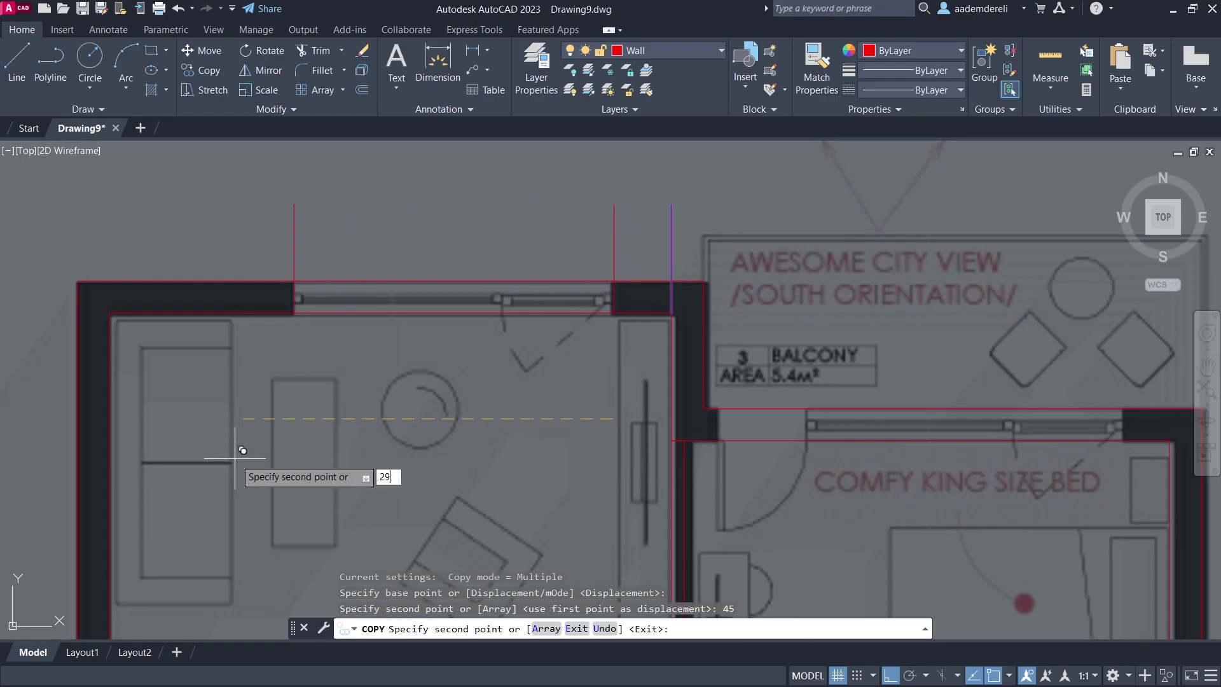
text(5)
key(Return)
key(Return)
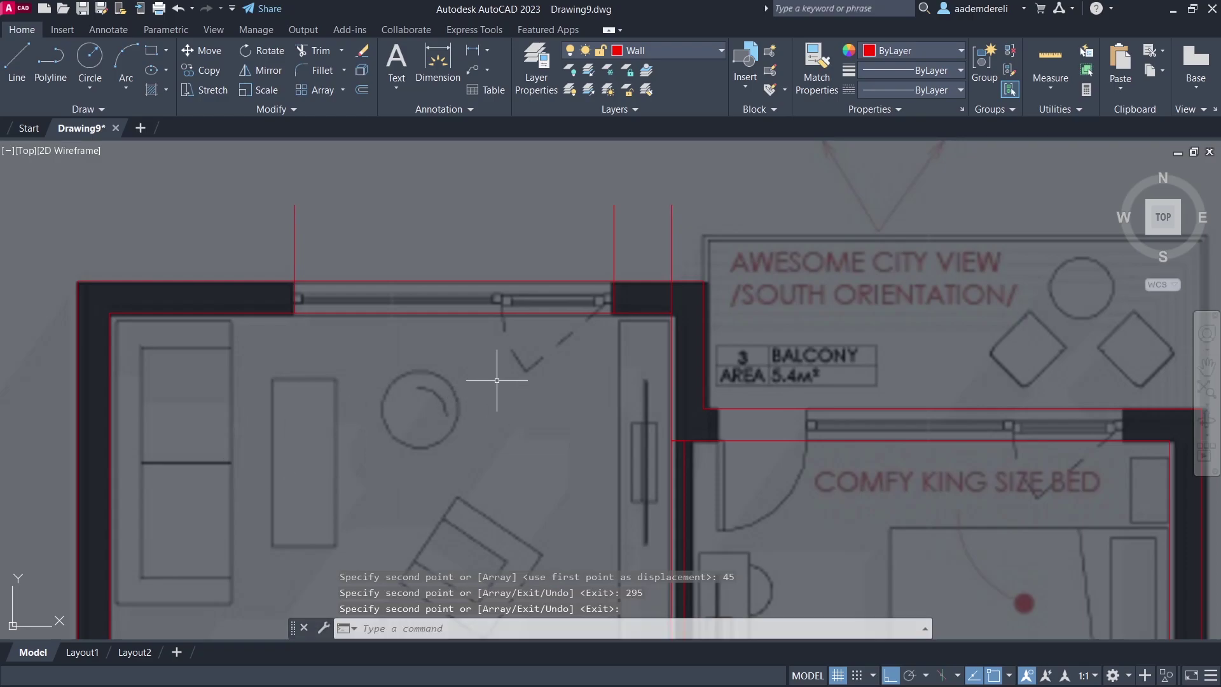
Trim the outer wall lines between the two copied guides to open the living room window
text(t or)
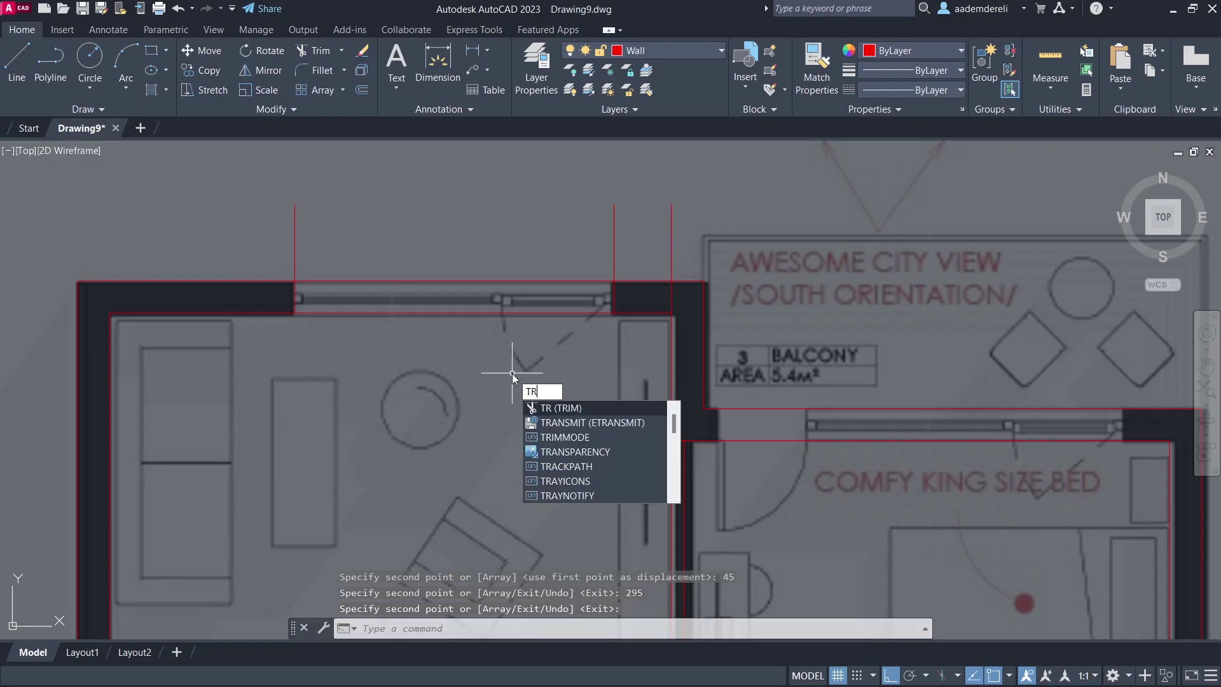
key(Return)
mouse_move(469, 219)
mouse_down()
mouse_move(388, 411)
mouse_move(442, 410)
mouse_move(413, 417)
mouse_up()
key(Return)
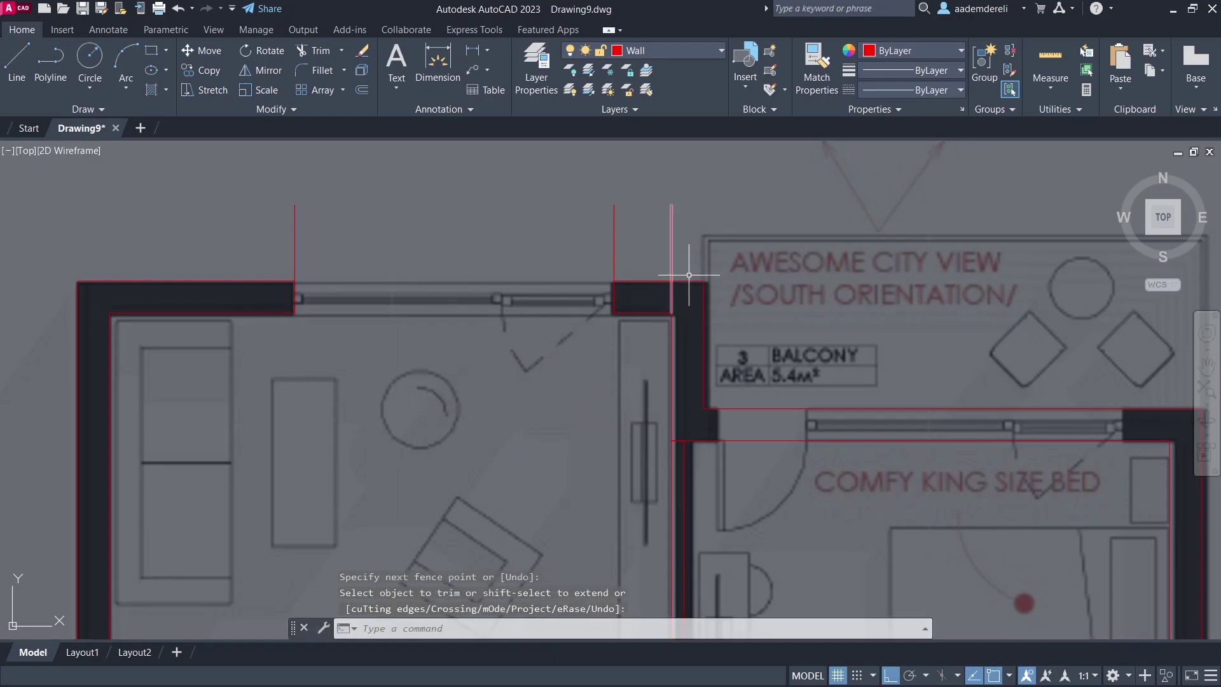
Delete the three vertical guide lines at the living room's upper wall
click(706, 264)
click(283, 245)
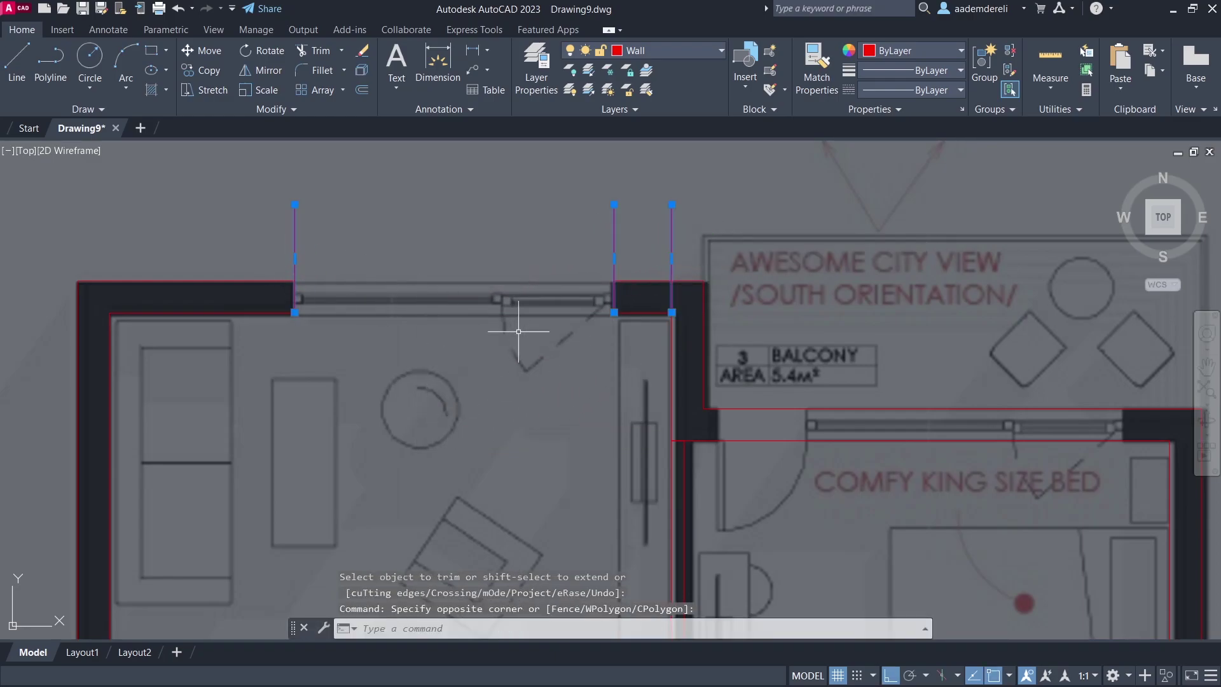
key(Delete)
Draw a rectangle spanning the bedroom's balcony wall thickness, from the balcony's inner wall corner to the bedroom's far inner corner
middle_drag(654, 349, 620, 364)
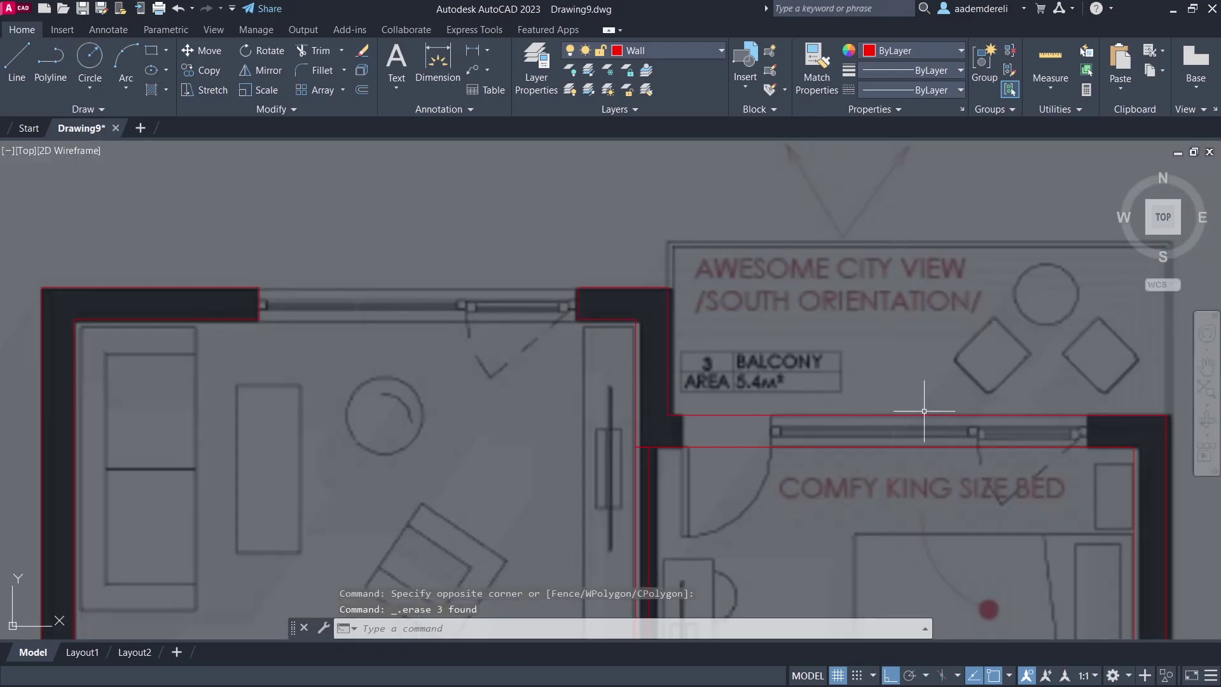
middle_drag(915, 407, 662, 373)
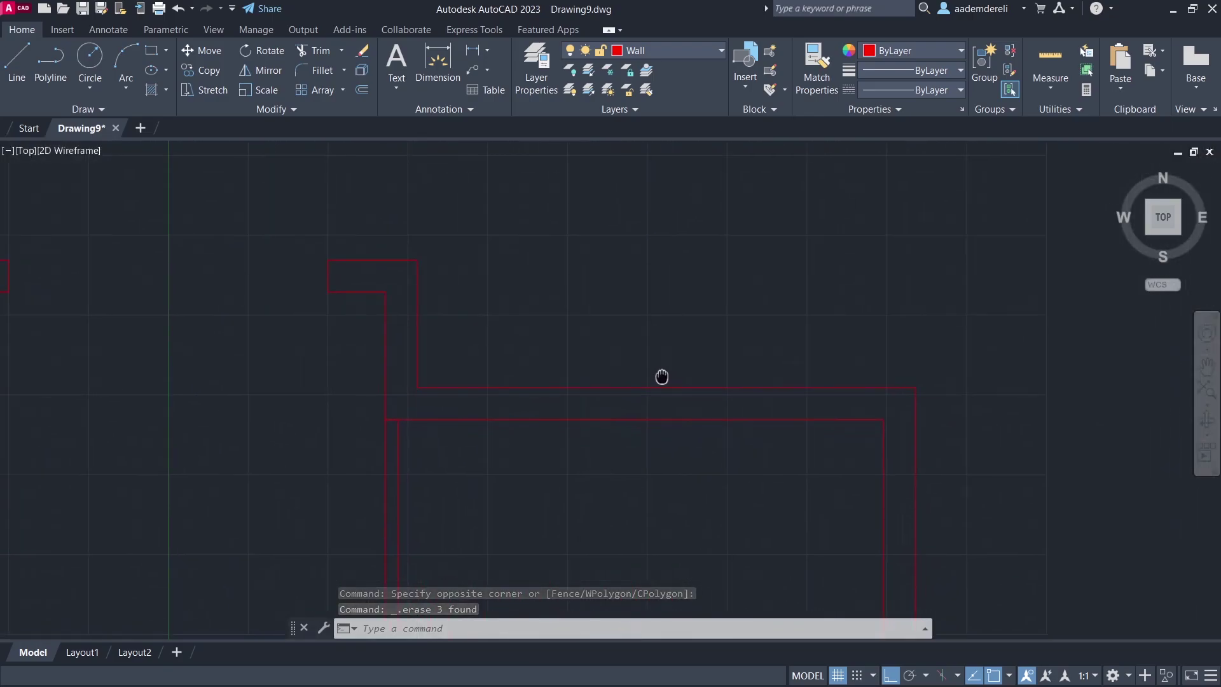
click(150, 51)
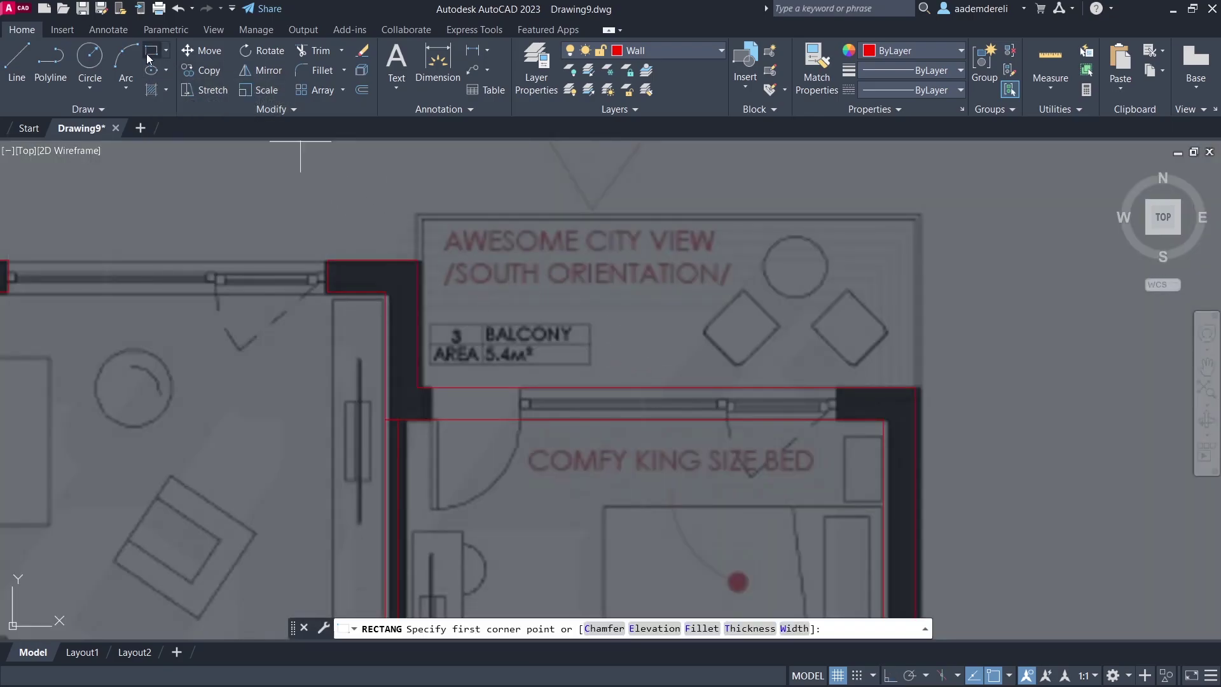
click(417, 388)
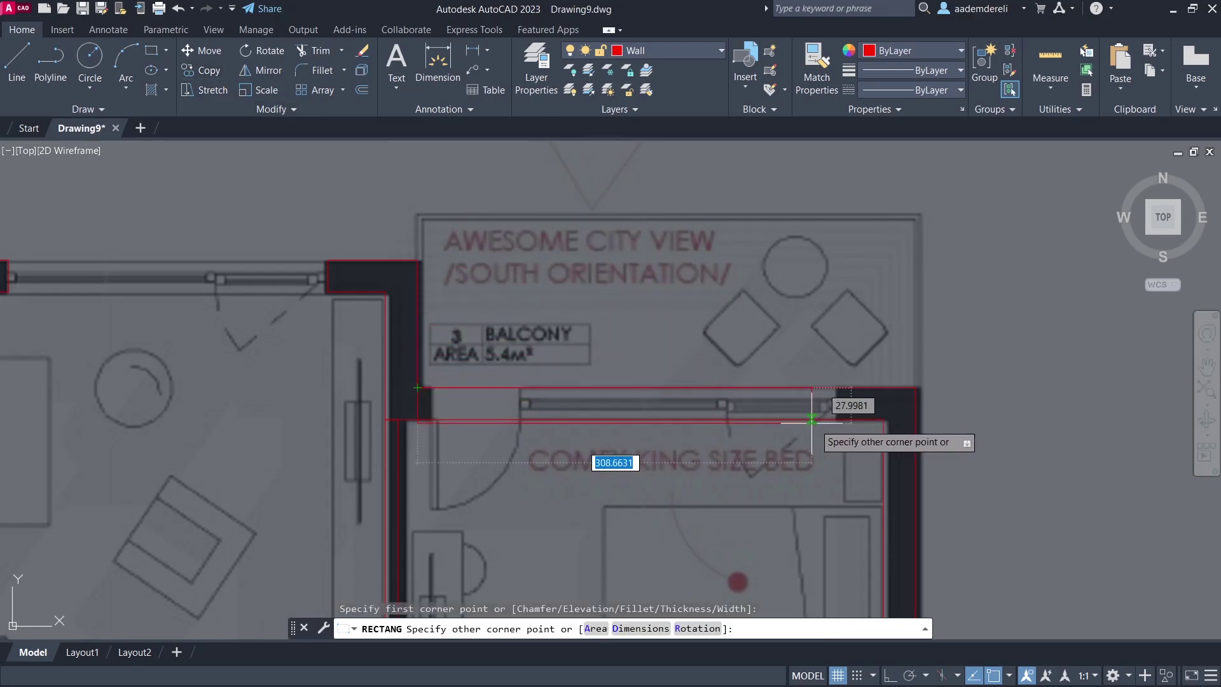
click(897, 403)
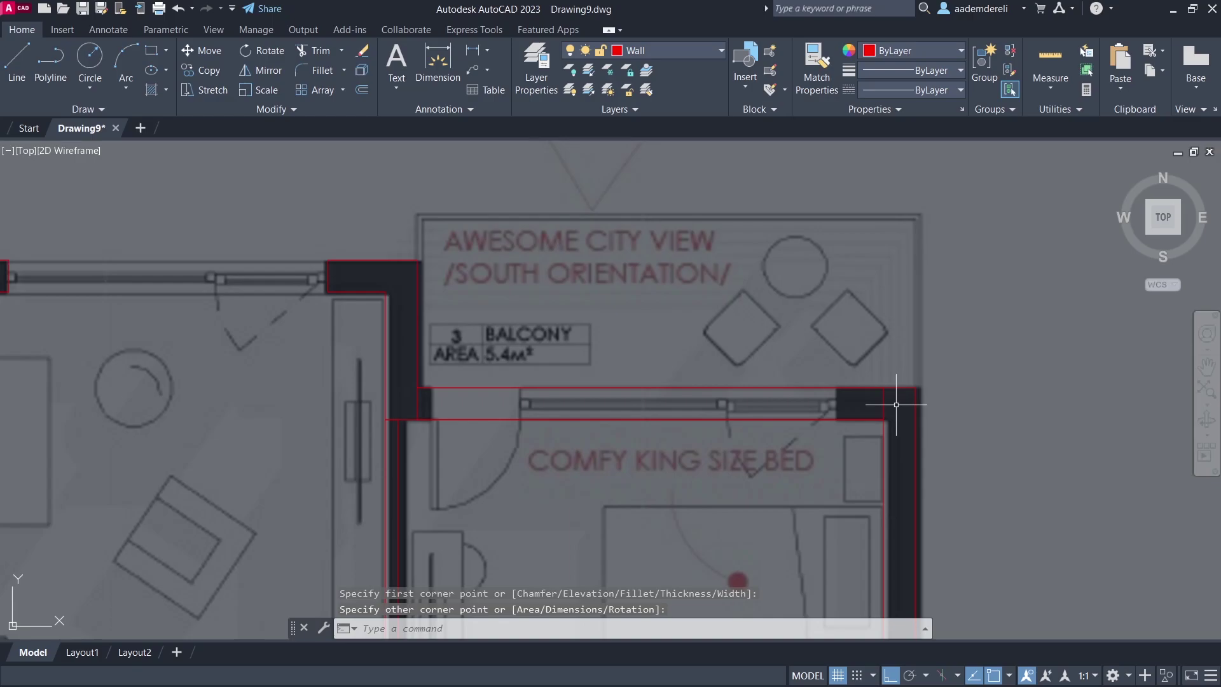
Stretch the rectangle's edge at the bedroom's outer corner 35 cm inward to the window's edge
click(895, 405)
click(820, 403)
click(883, 404)
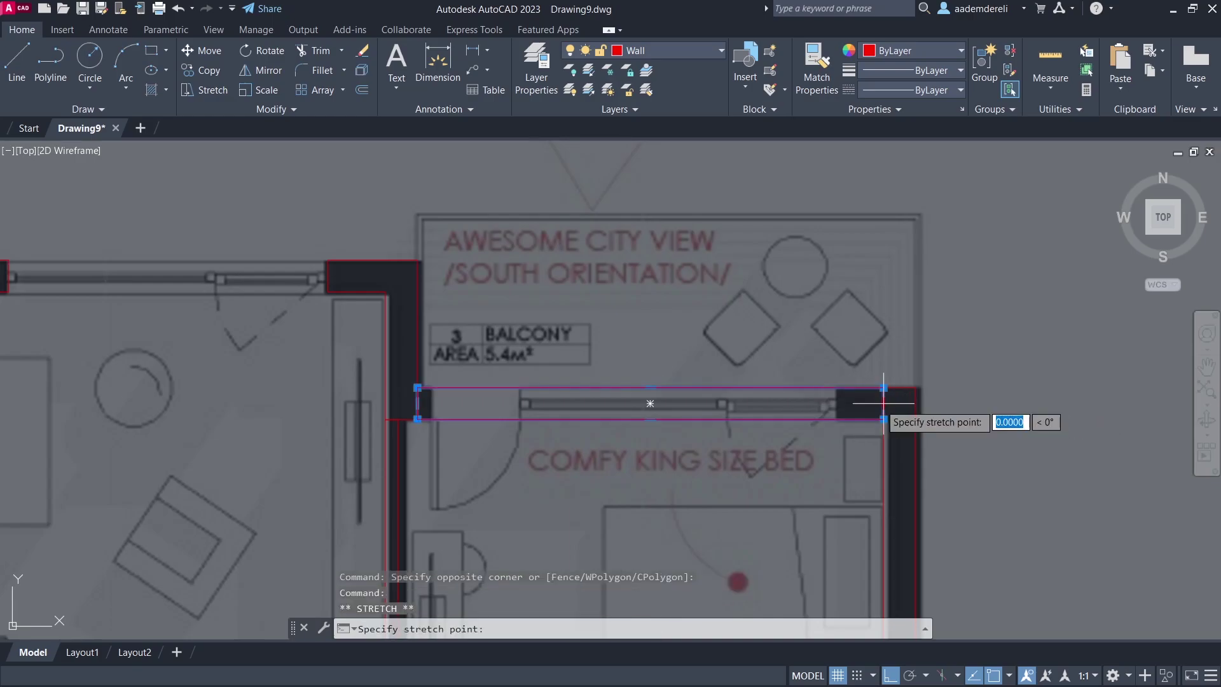
text(35)
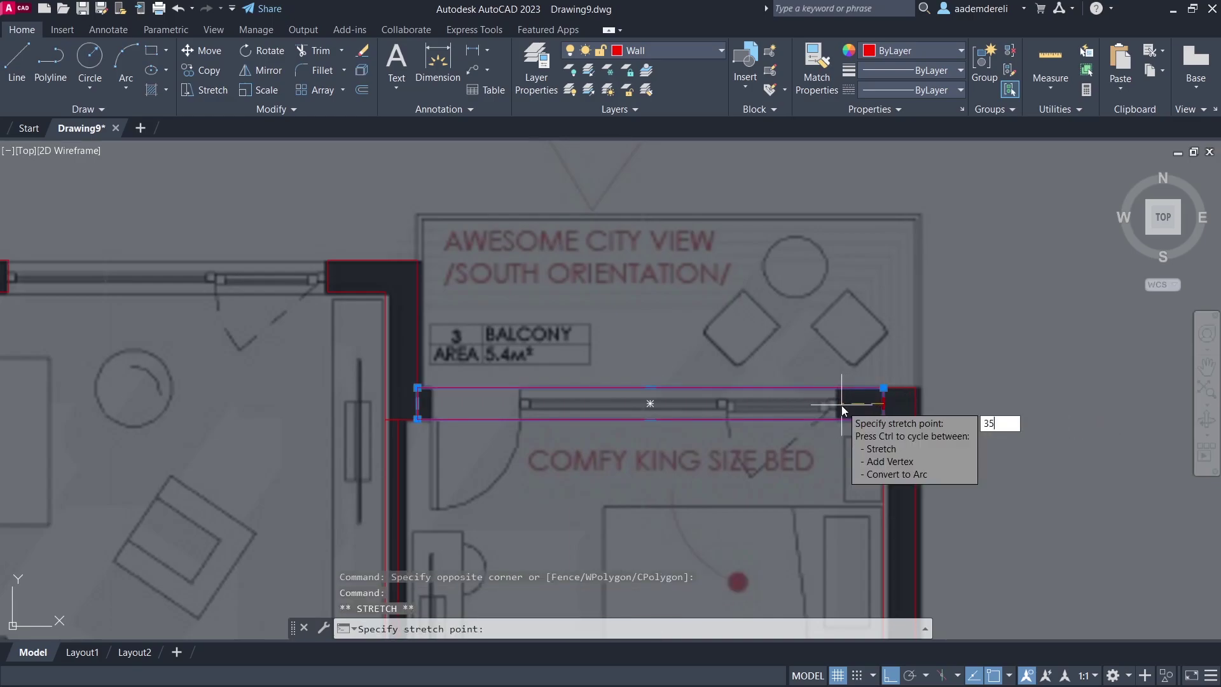
key(Return)
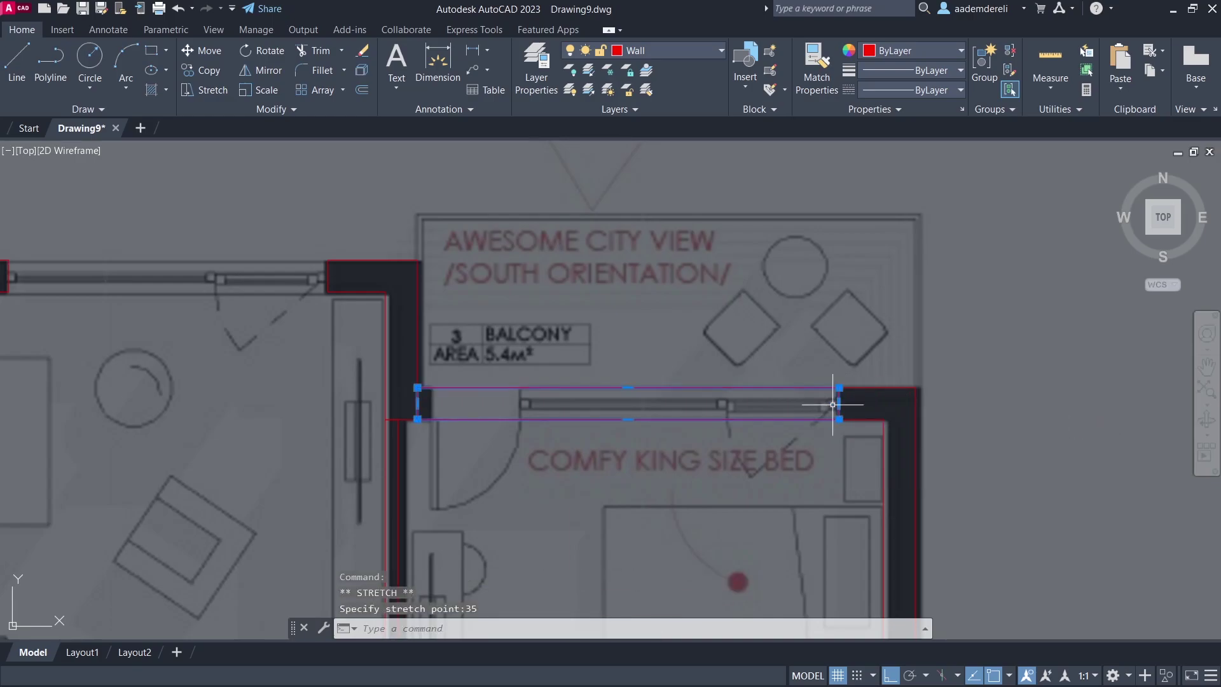
Stretch the rectangle's opposite short edge 10 cm inward to the balcony door's edge
click(417, 403)
text(10)
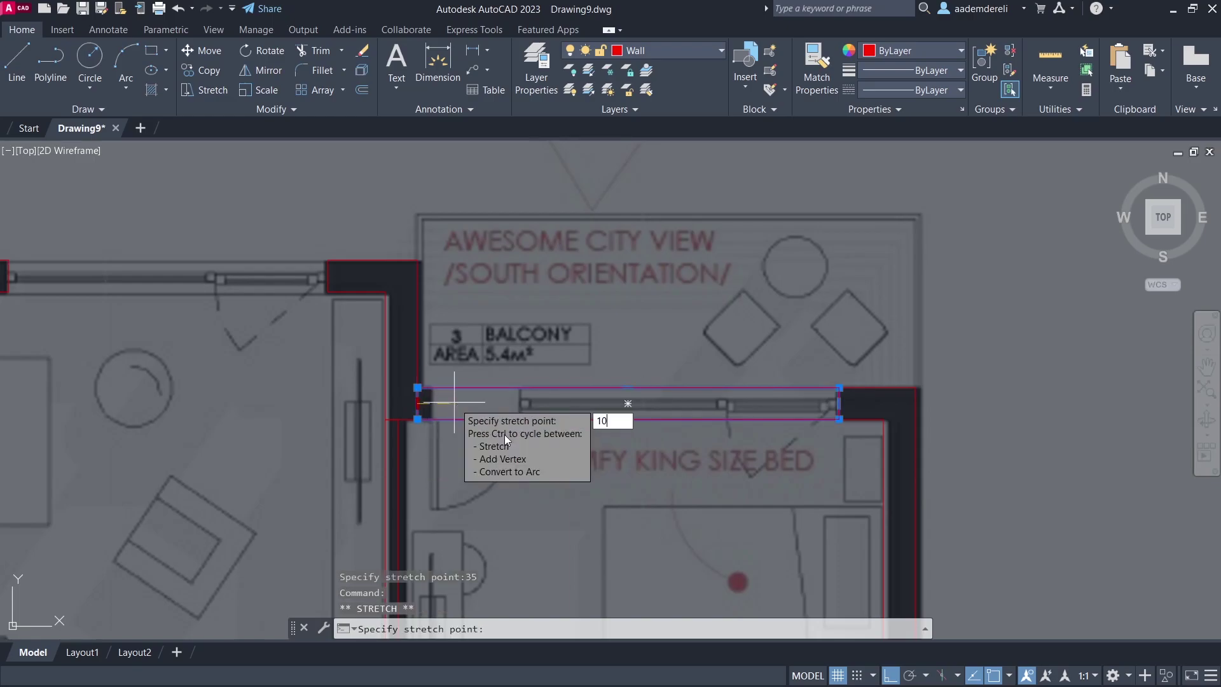
key(Return)
key(Escape)
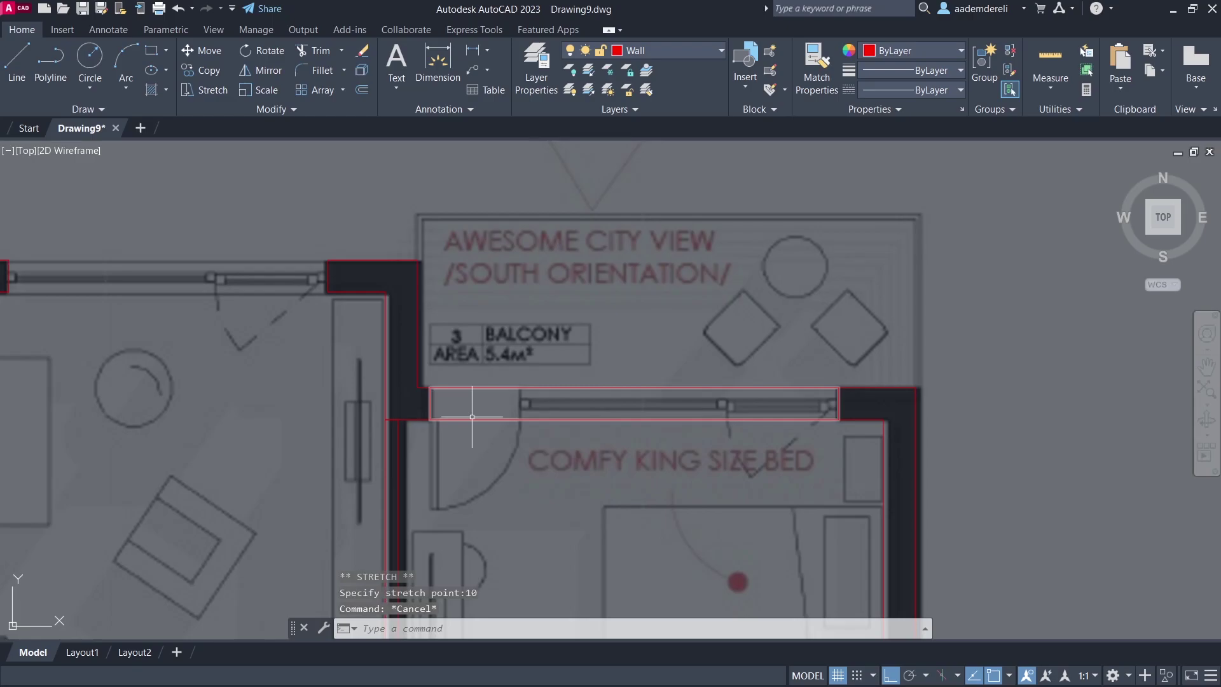
Trim the wall lines along the rectangle to open the bedroom's balcony door and window, and select the leftover end edges
click(322, 49)
click(671, 322)
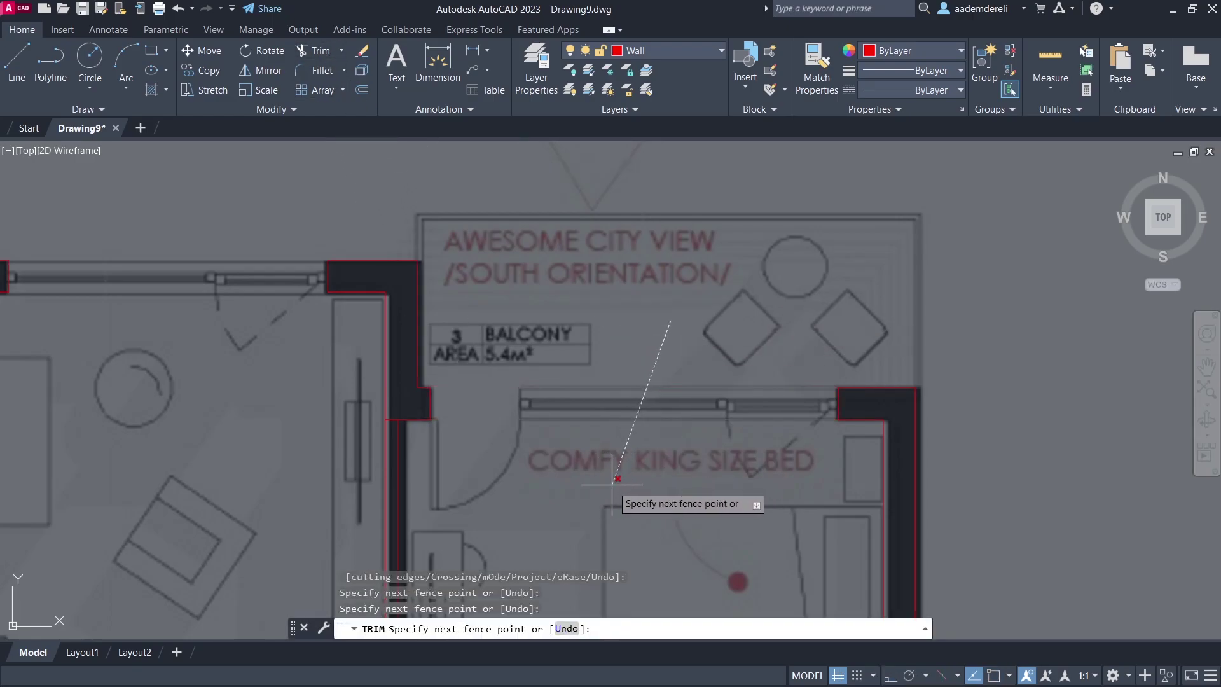
key(Return)
click(413, 465)
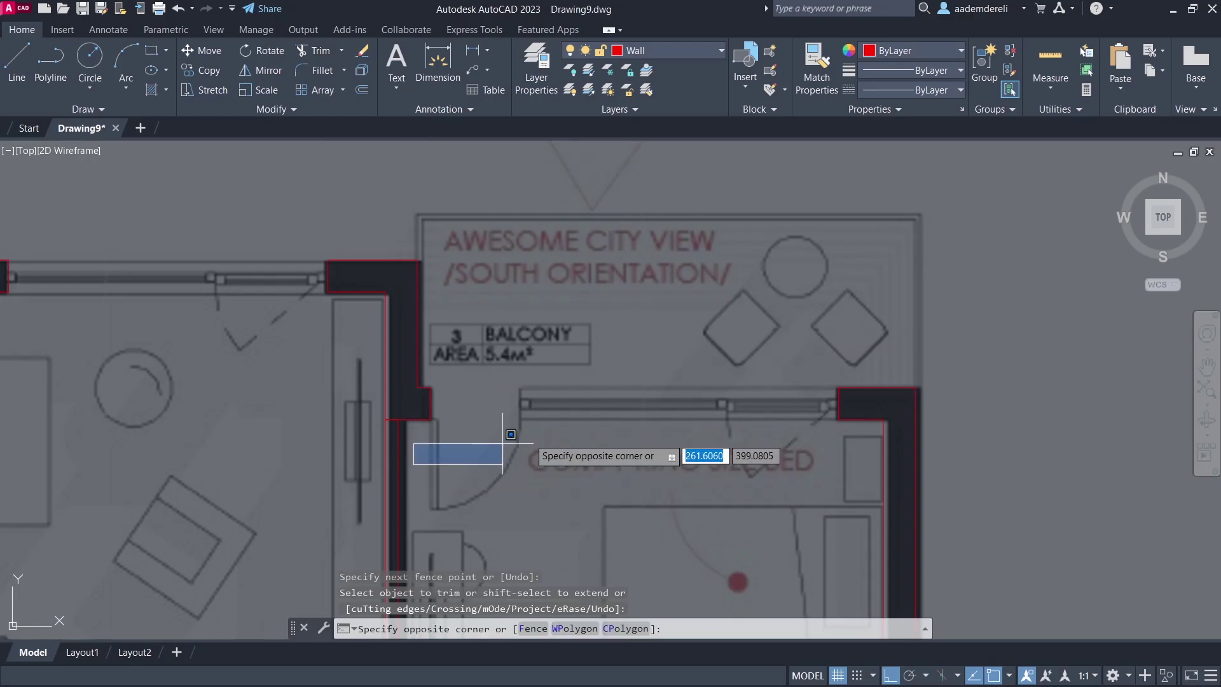
click(858, 301)
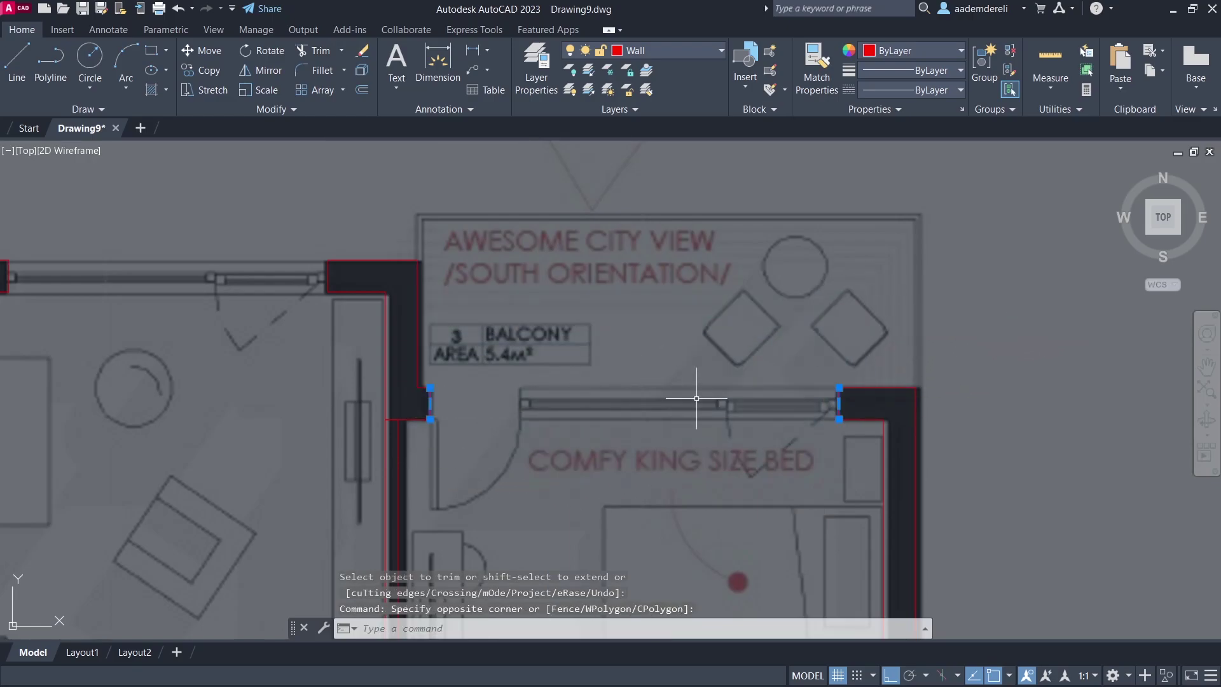
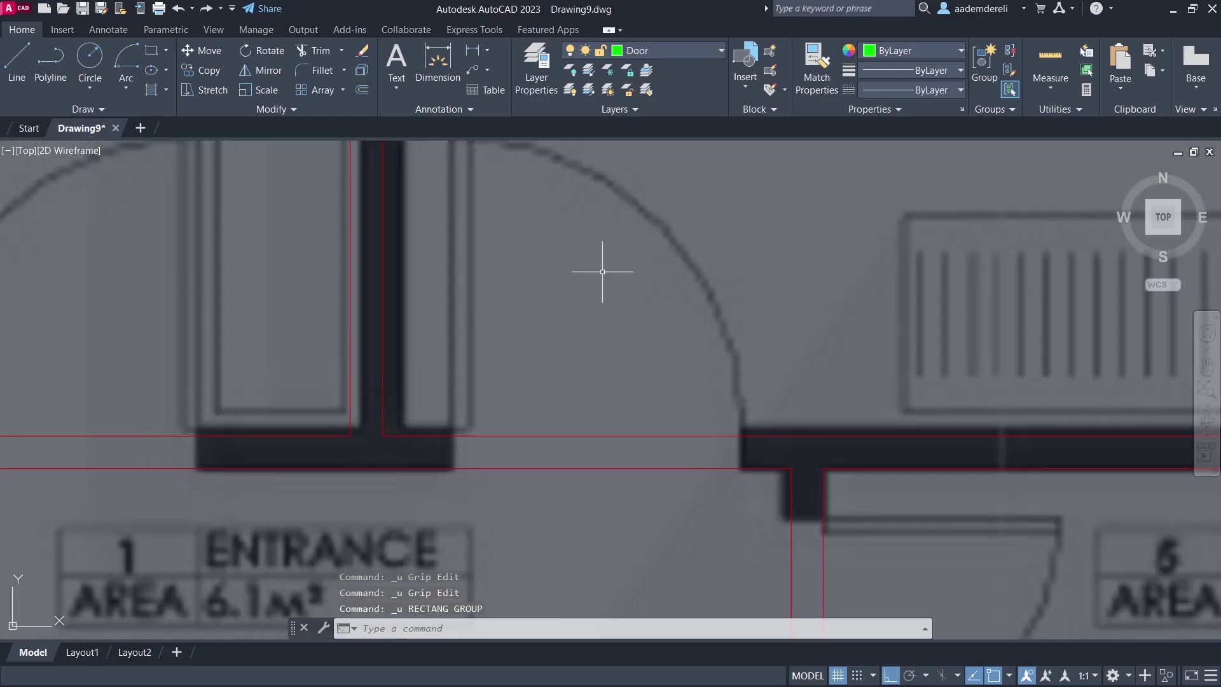
Draw a vertical guide line upward across the bedroom wall from the corner where the bathroom wall meets the entrance
click(17, 63)
click(791, 468)
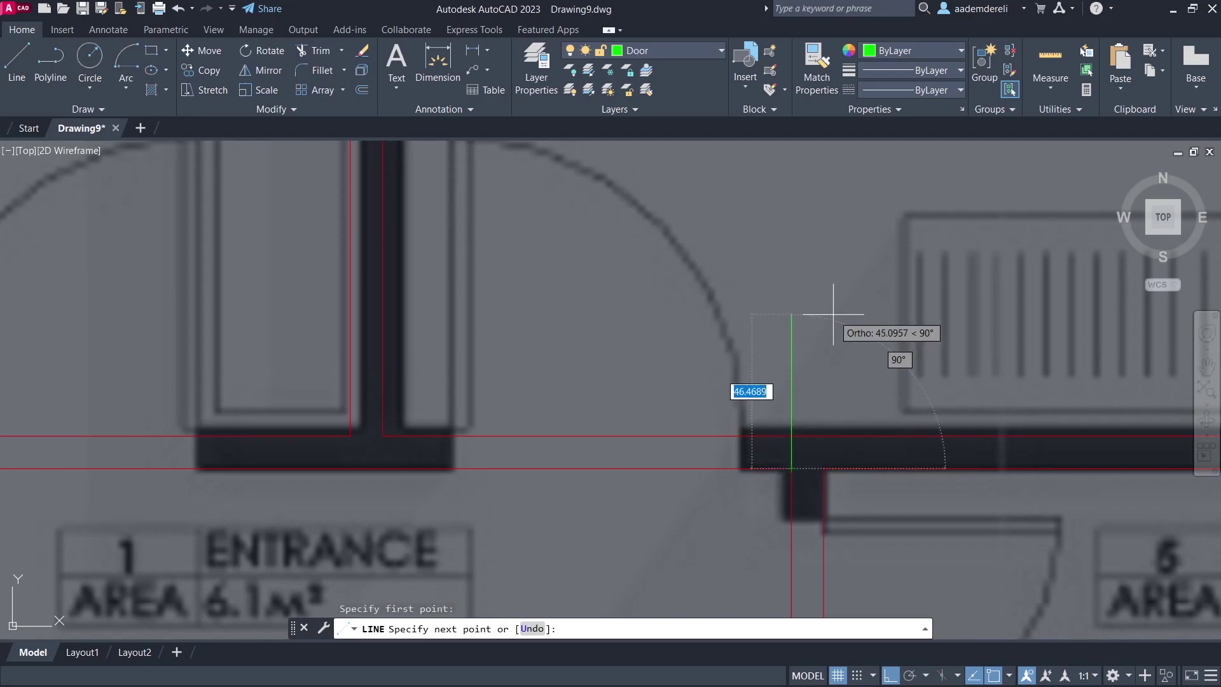
click(827, 273)
key(Return)
scroll(798, 362, down, 2)
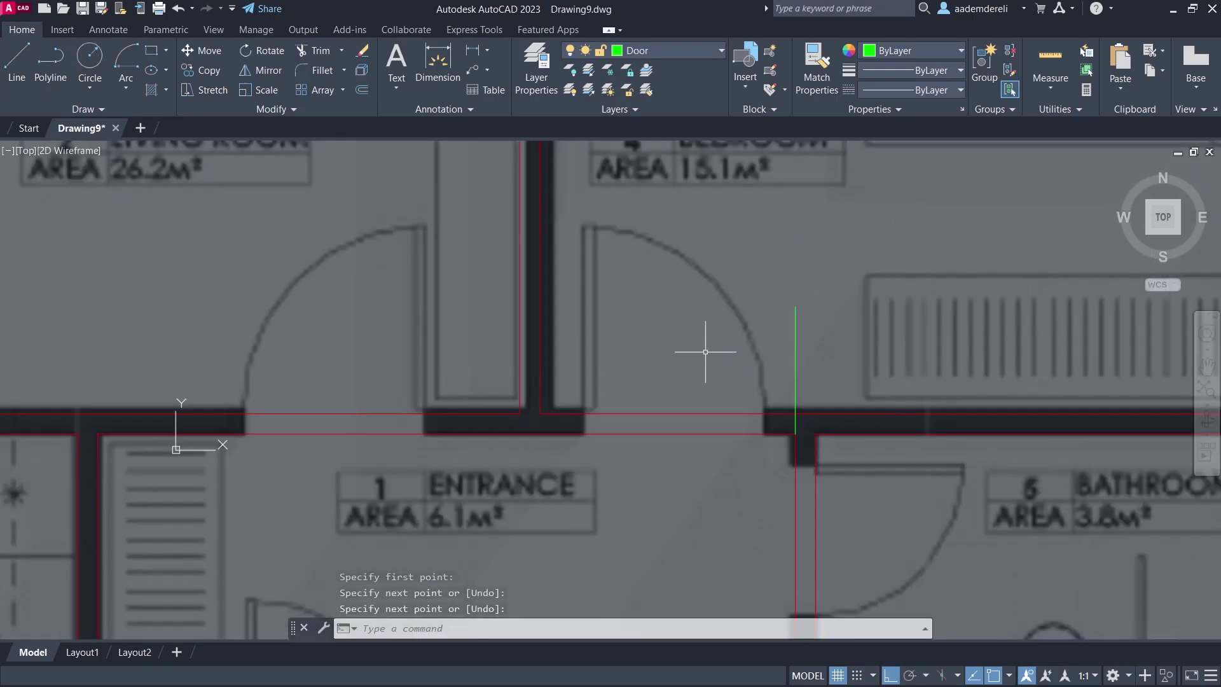
Move the vertical guide line 15 cm to the left, onto the bedroom door opening's edge
middle_drag(680, 338, 719, 384)
click(865, 386)
click(794, 412)
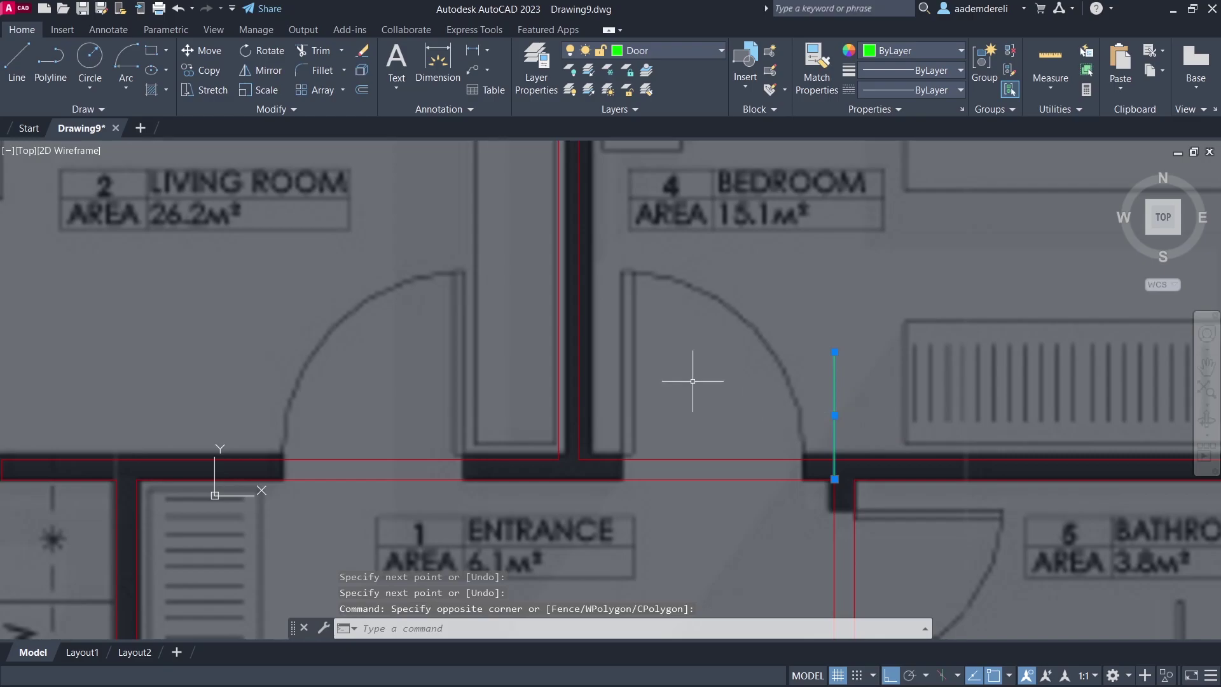
click(210, 51)
click(760, 513)
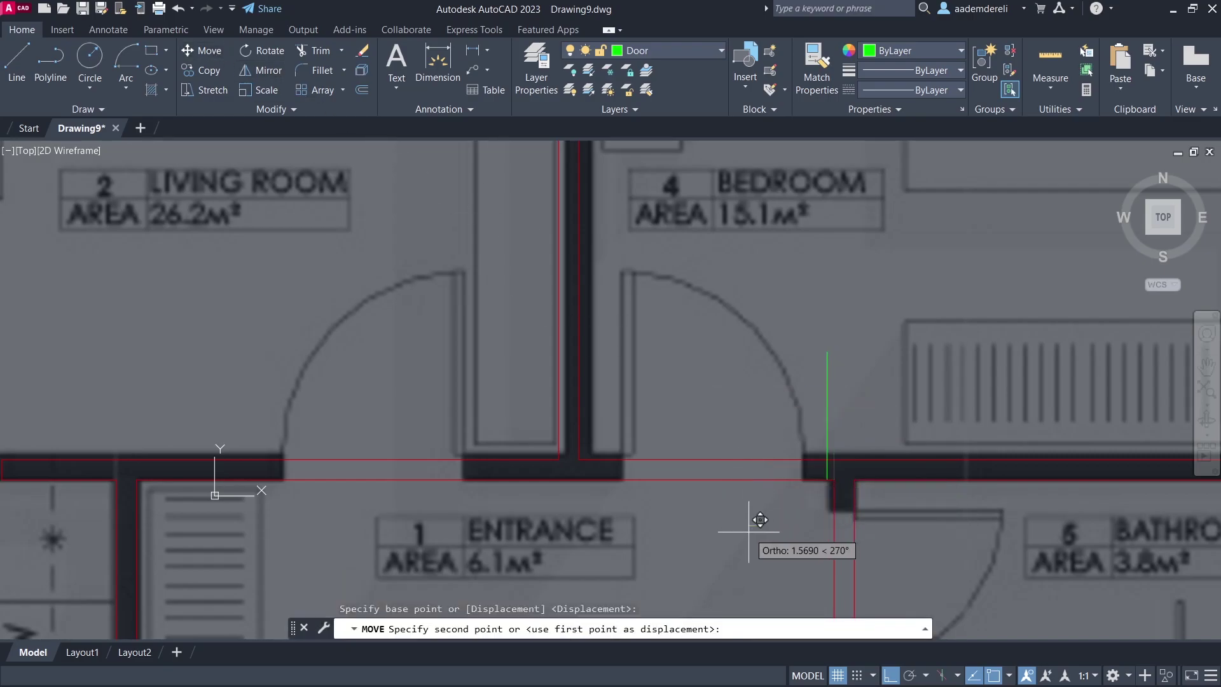
text(15)
key(Return)
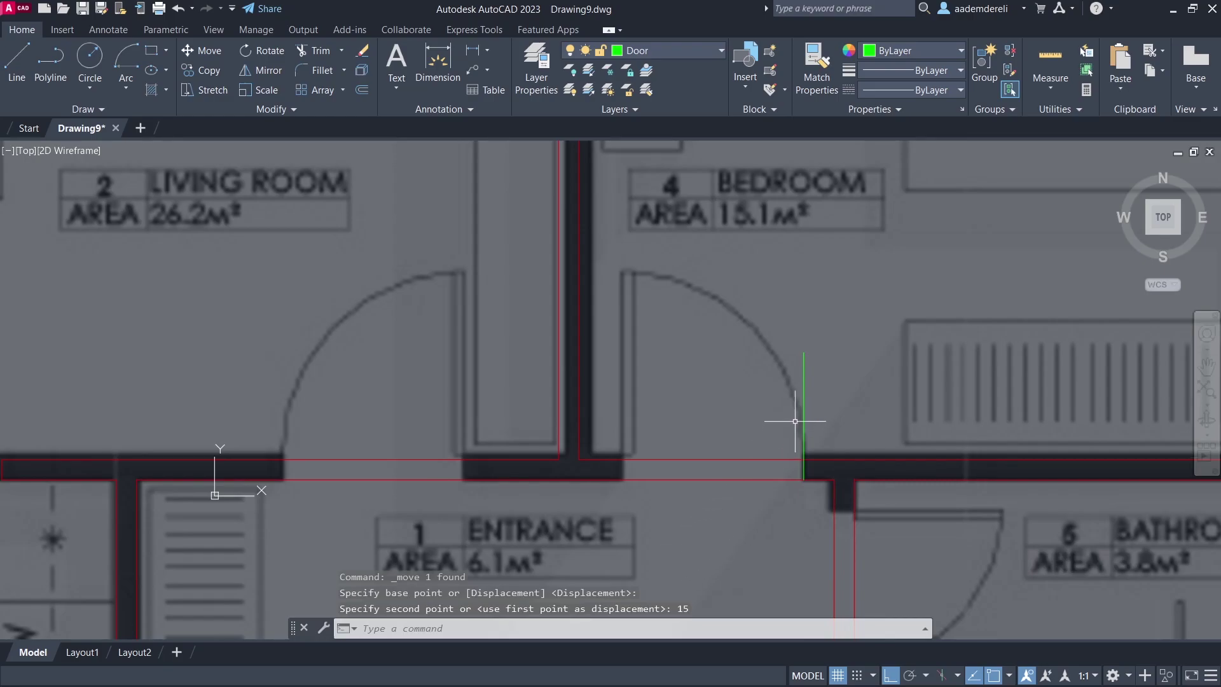
Copy the guide line 90 cm to the left to mark the bedroom door opening's other edge
click(819, 406)
click(764, 418)
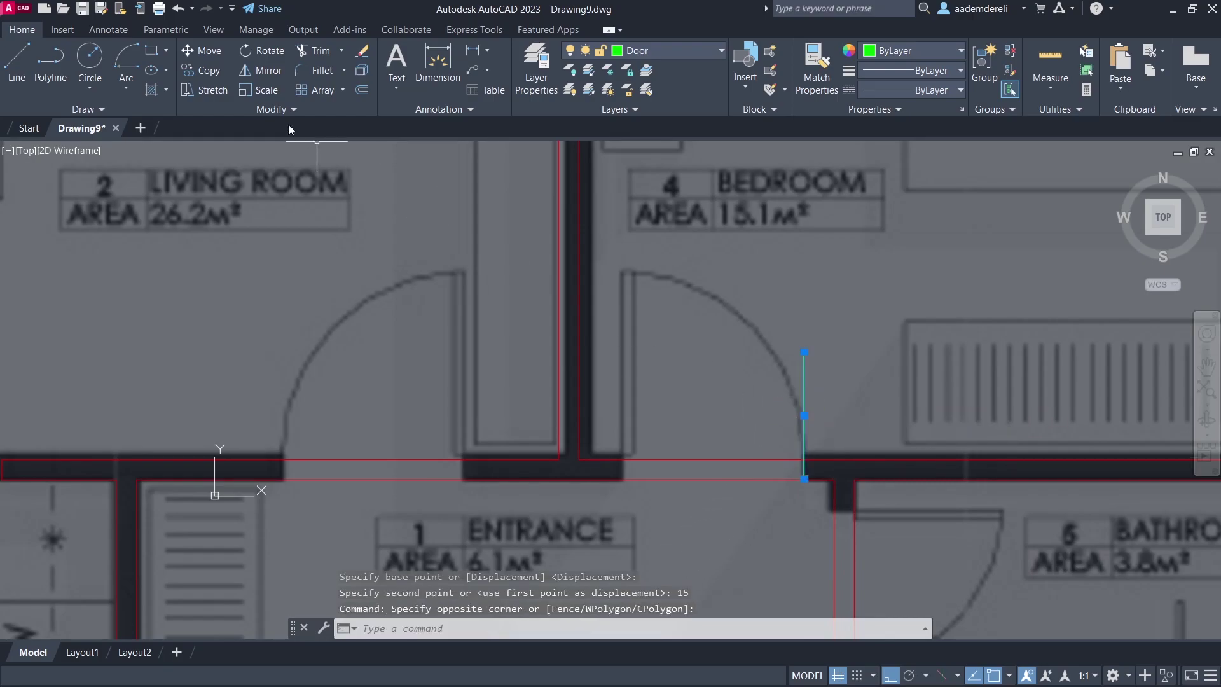
click(193, 74)
click(731, 548)
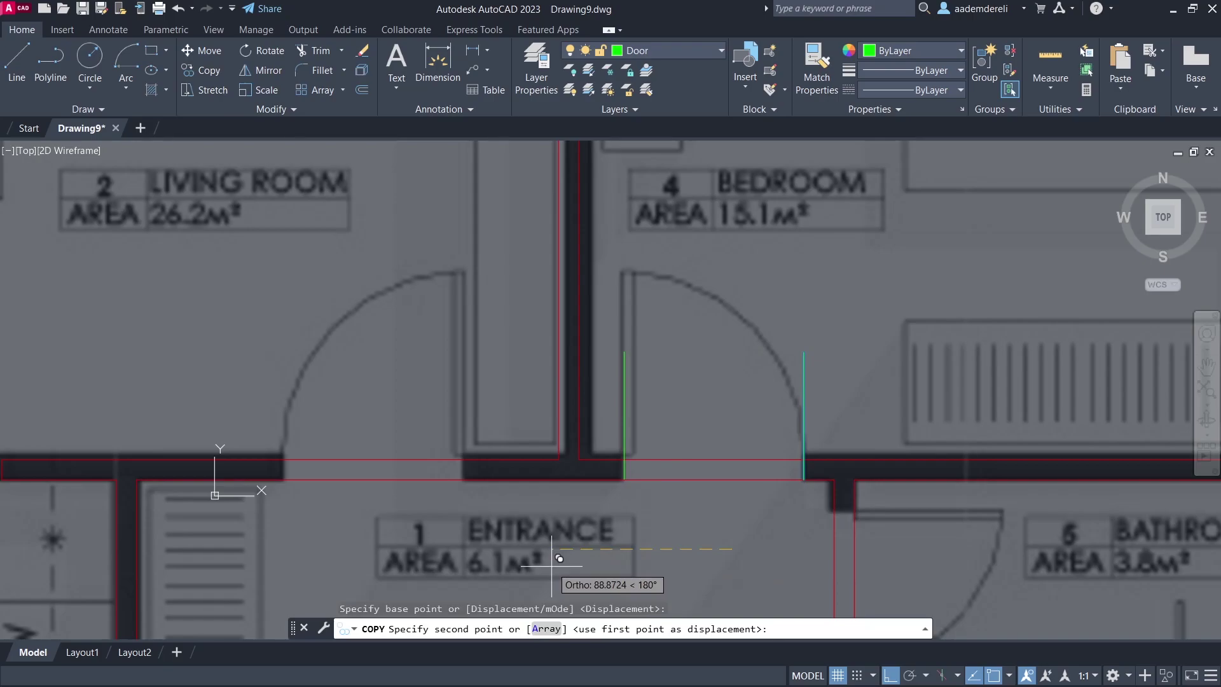
text(90)
key(Return)
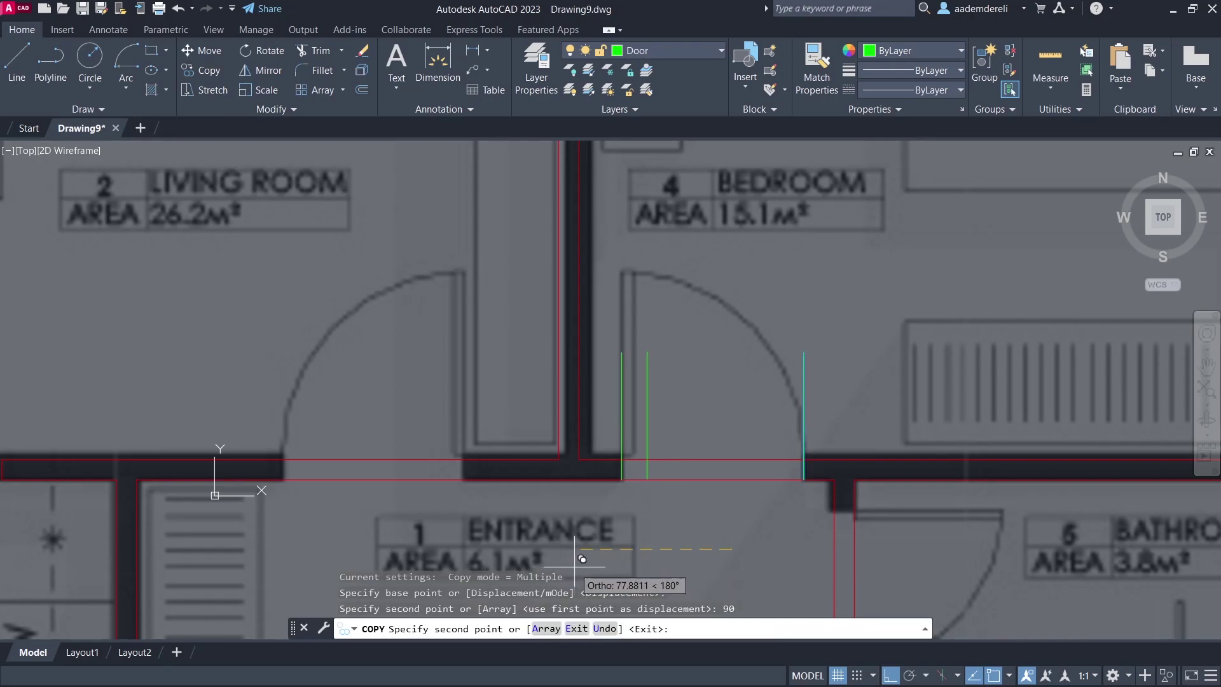
key(Return)
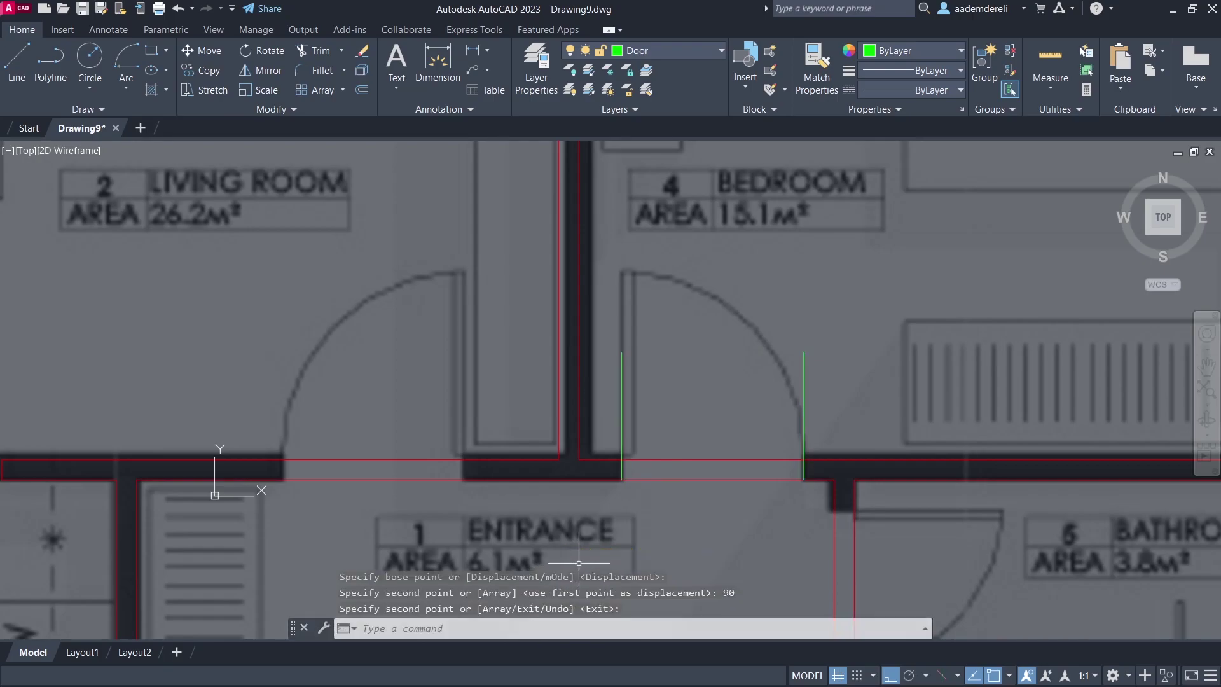
Copy both bedroom door guide lines 170 cm to the left to mark the living room door opening
click(835, 396)
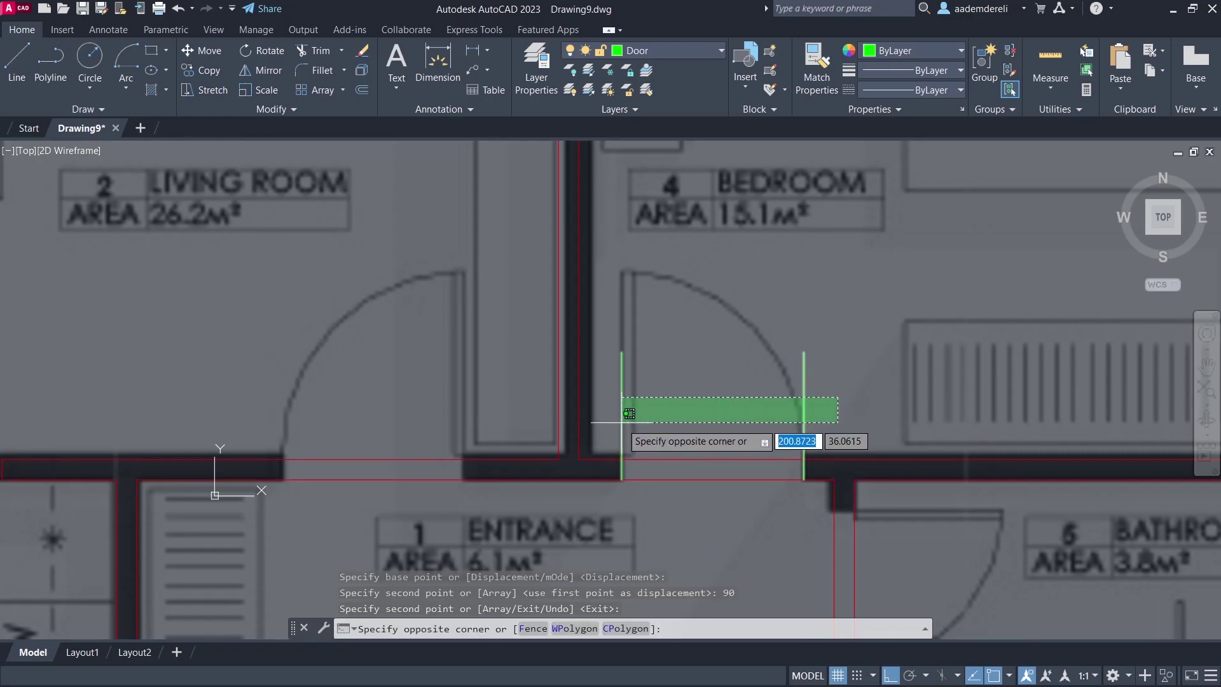
click(620, 422)
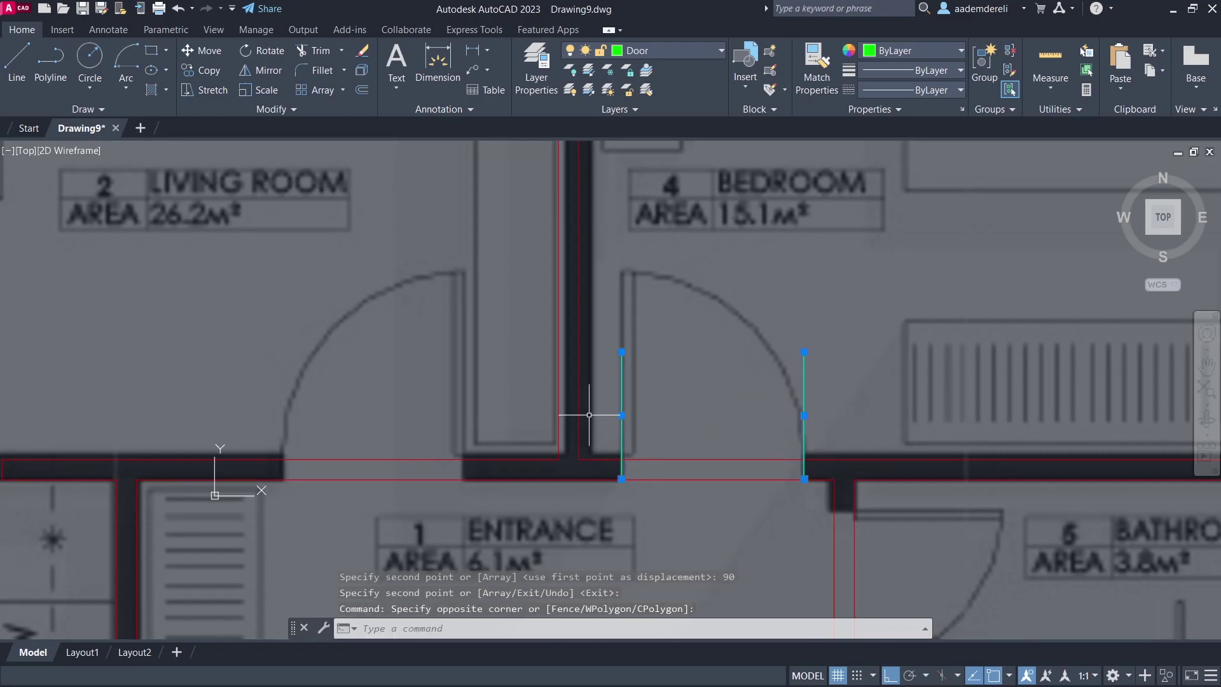
click(202, 70)
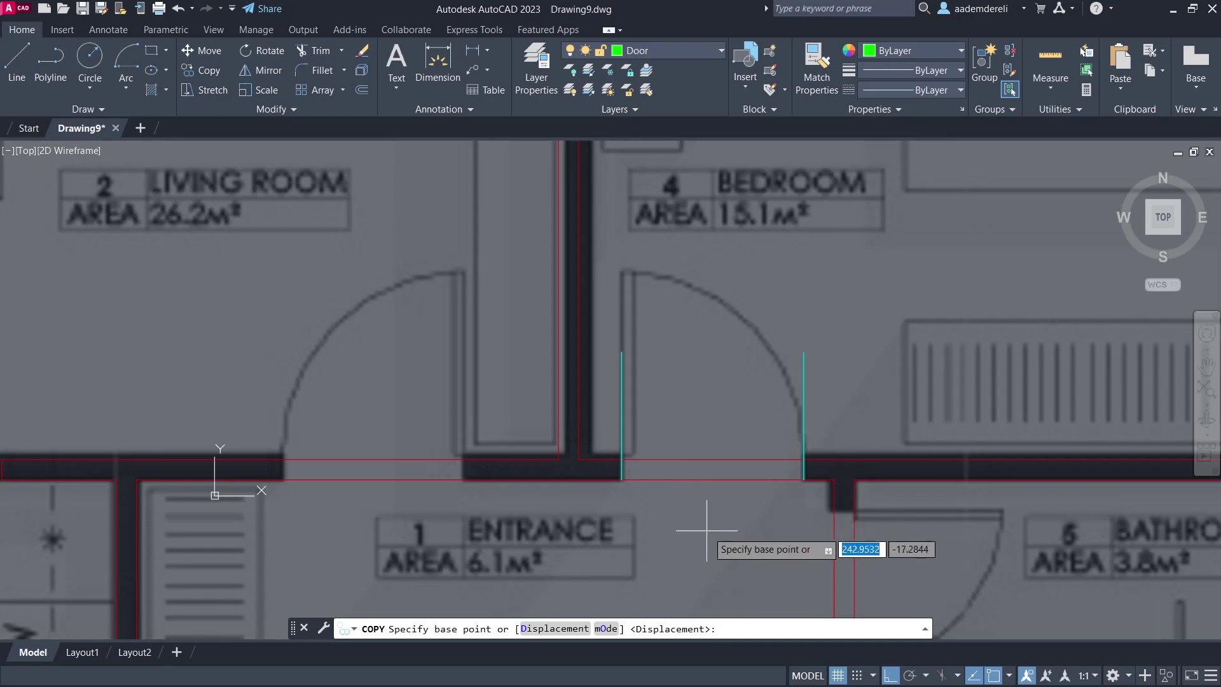
click(741, 547)
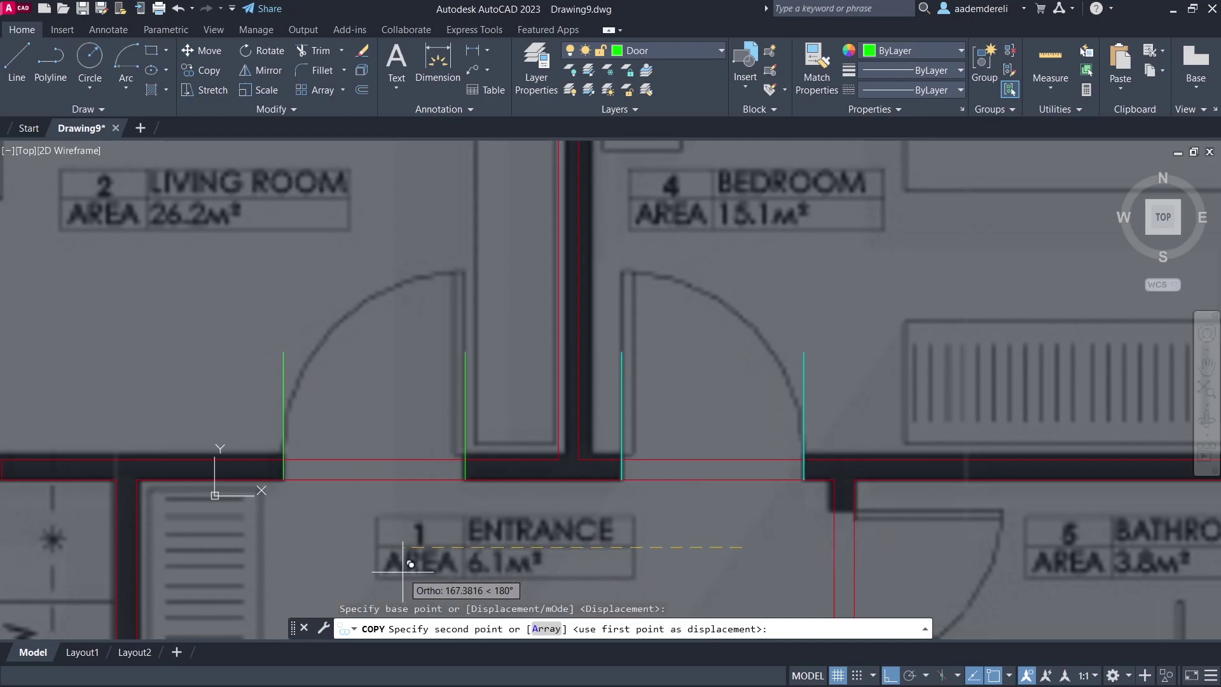
text(170)
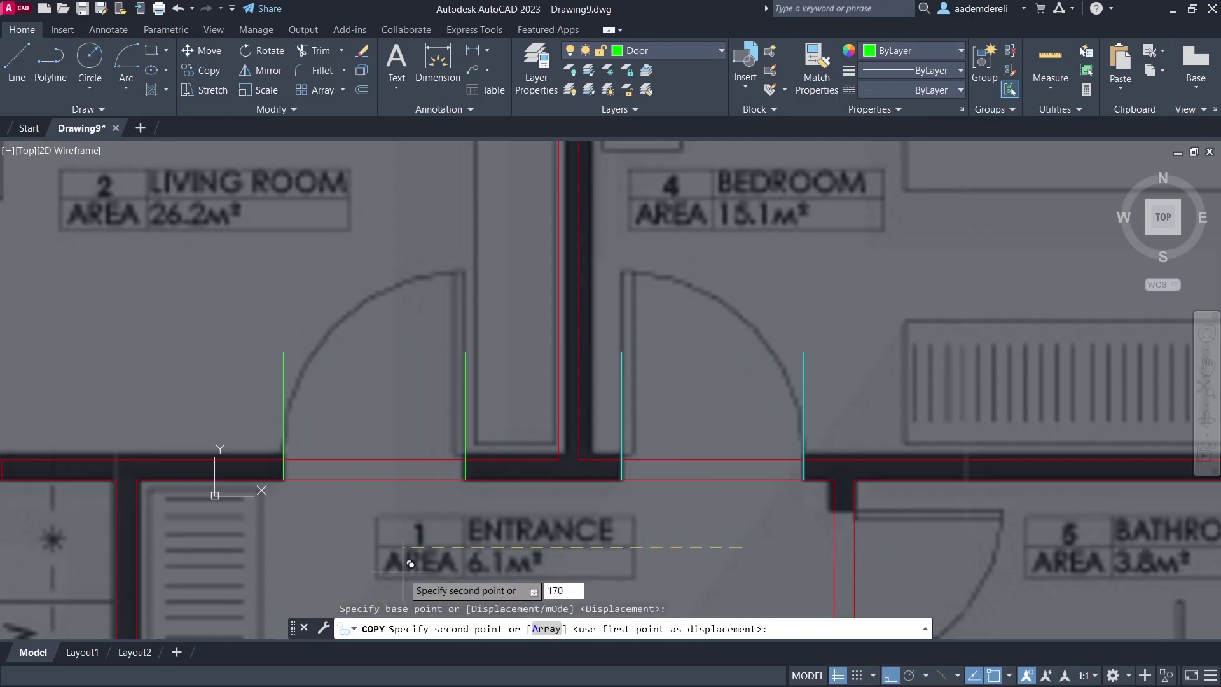
key(Return)
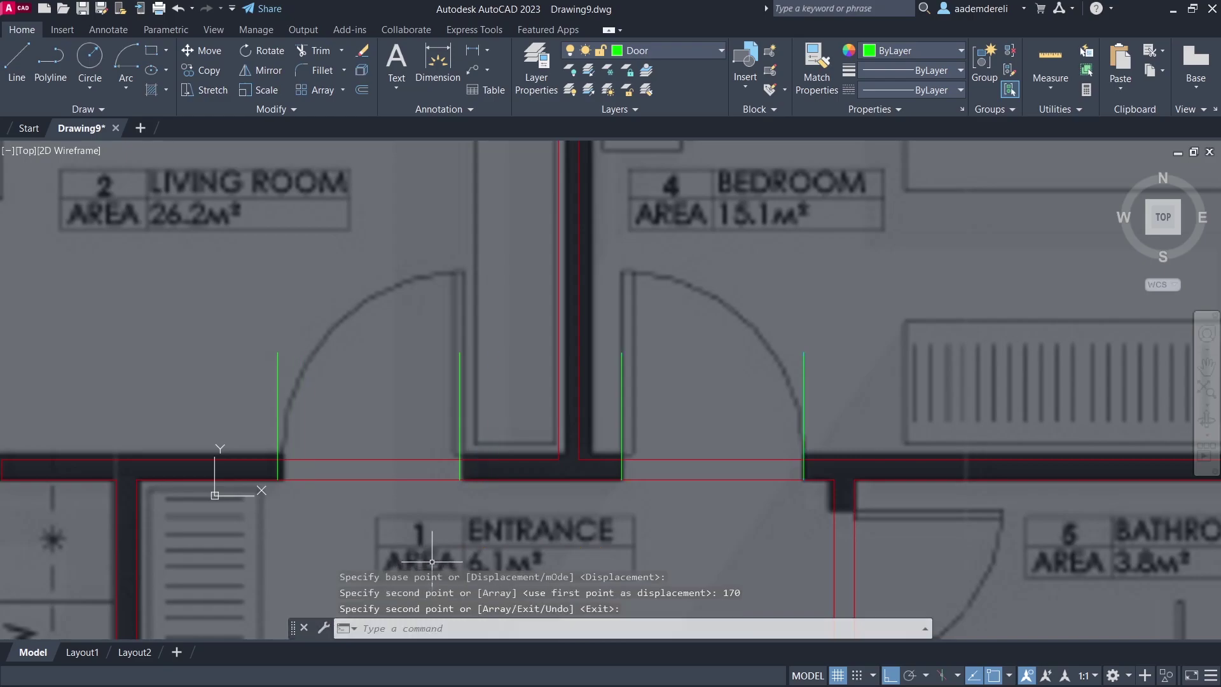
Trim the wall lines between each pair of guides to open the living room and bedroom doorways
text(tr)
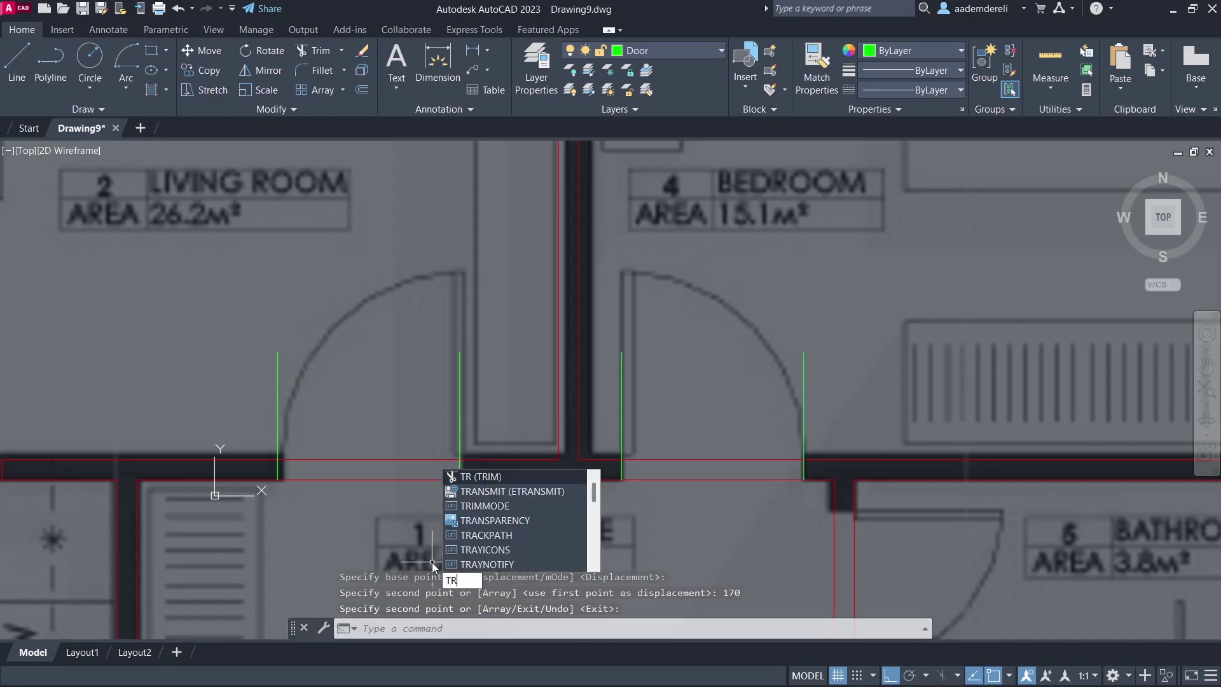
key(Return)
click(395, 413)
key(Return)
click(705, 421)
key(Return)
key(Return)
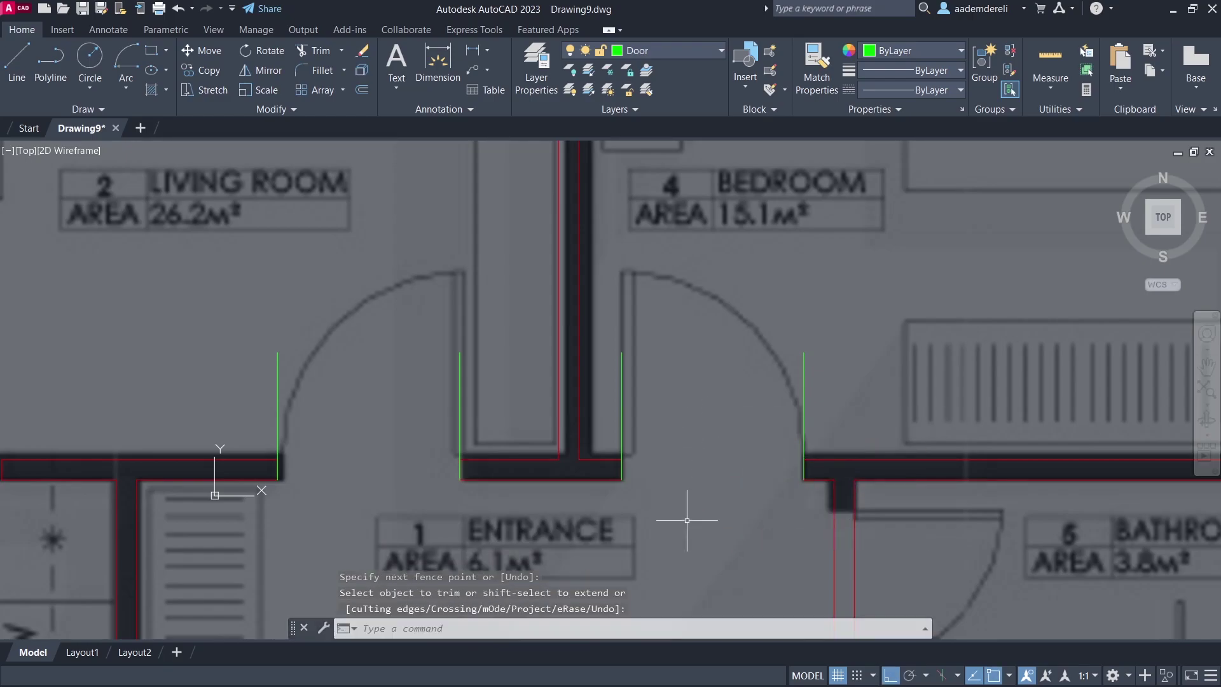
Delete the four vertical guide lines at the two doorways, keeping the wall segment between them
click(235, 280)
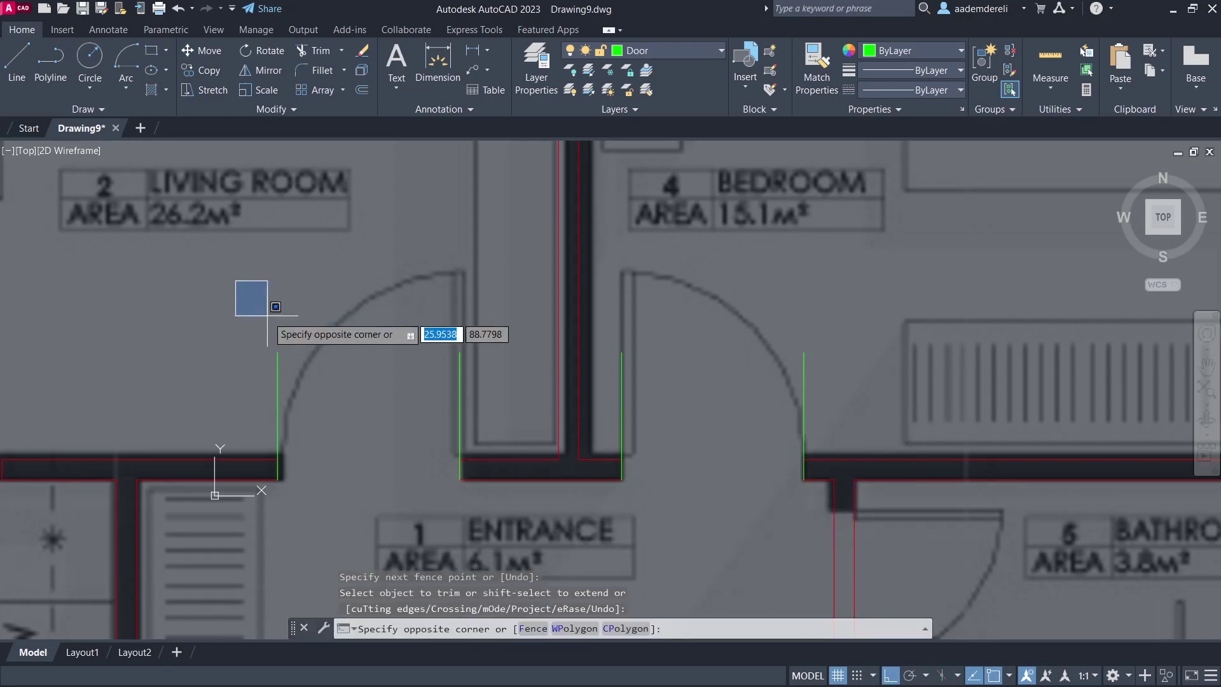
click(826, 507)
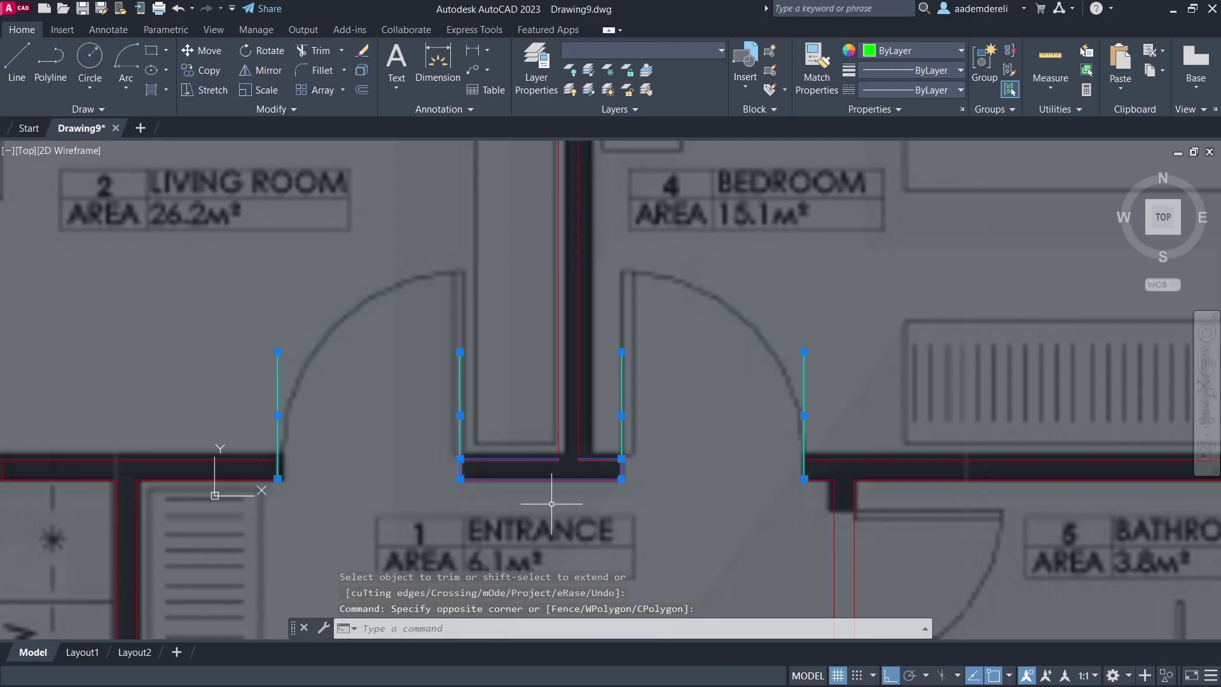
shift+click(509, 475)
shift+click(503, 502)
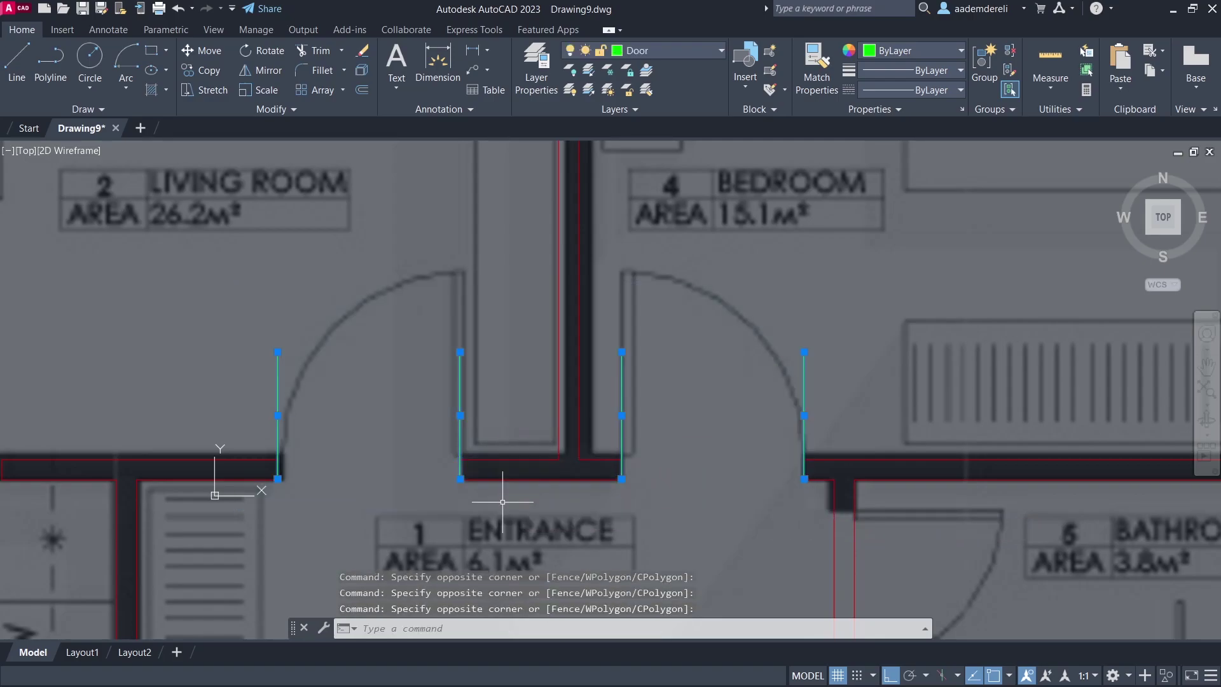
key(Delete)
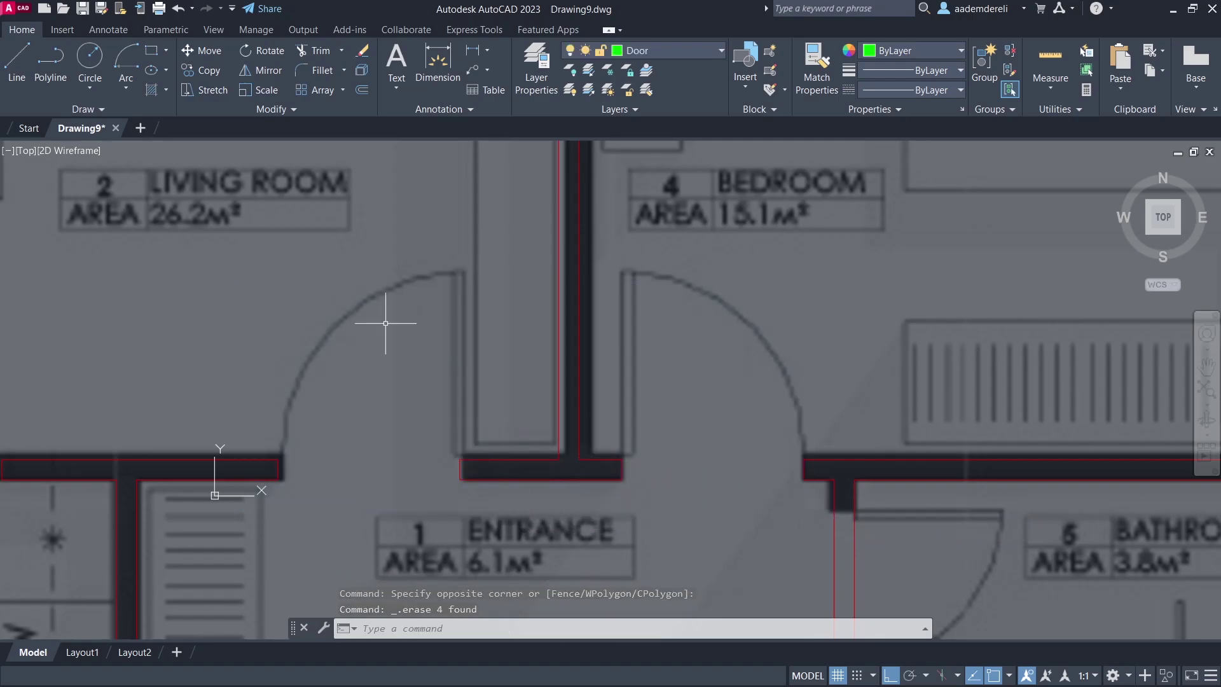
Draw a 5 by 90 cm rectangle as the bedroom door leaf, rising from the inner wall corner at the opening's hinge side
click(152, 50)
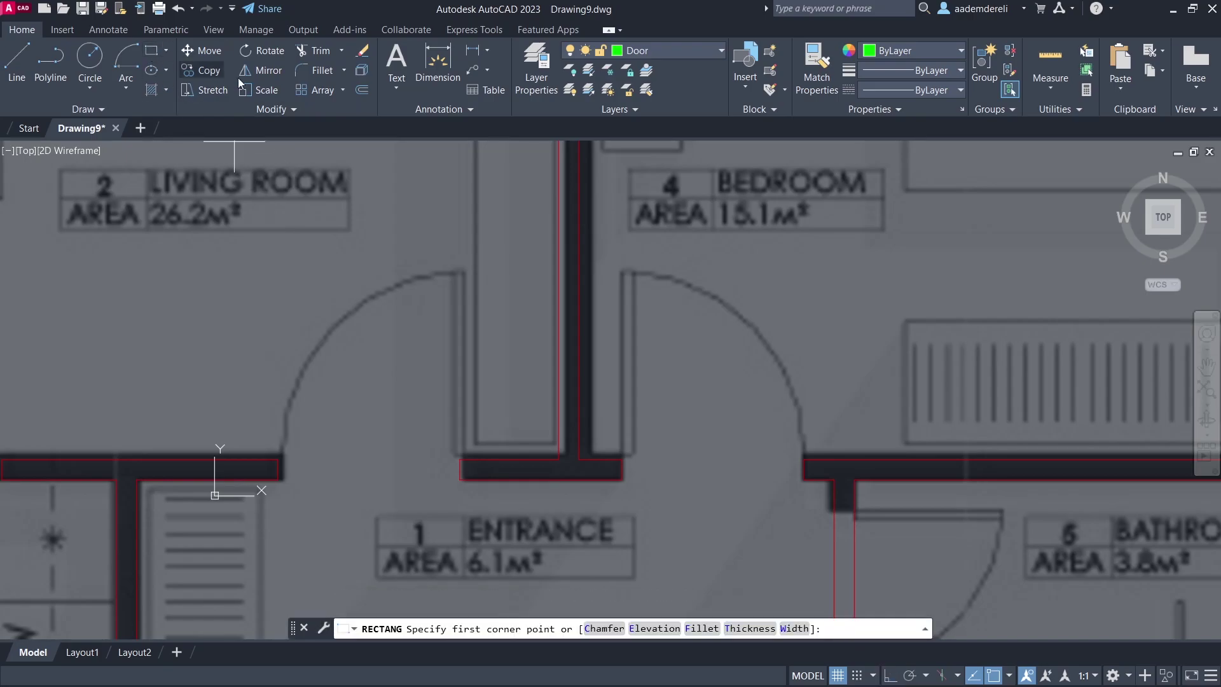
click(622, 458)
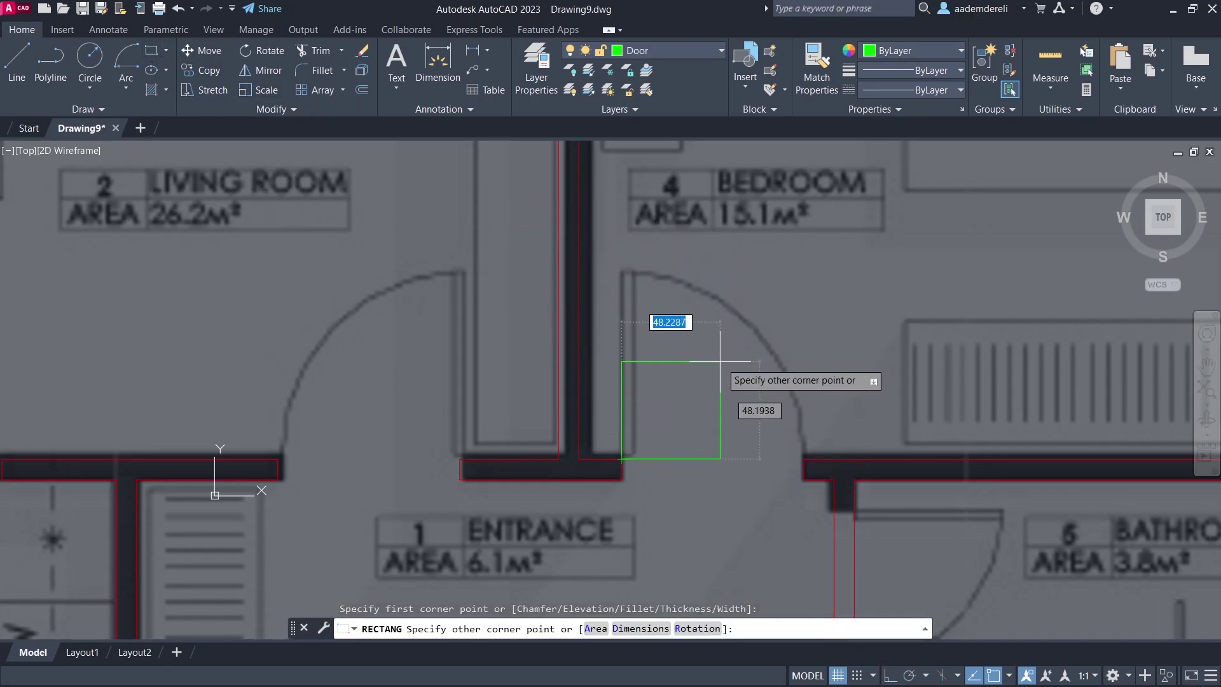
text(5)
key(Tab)
text(9)
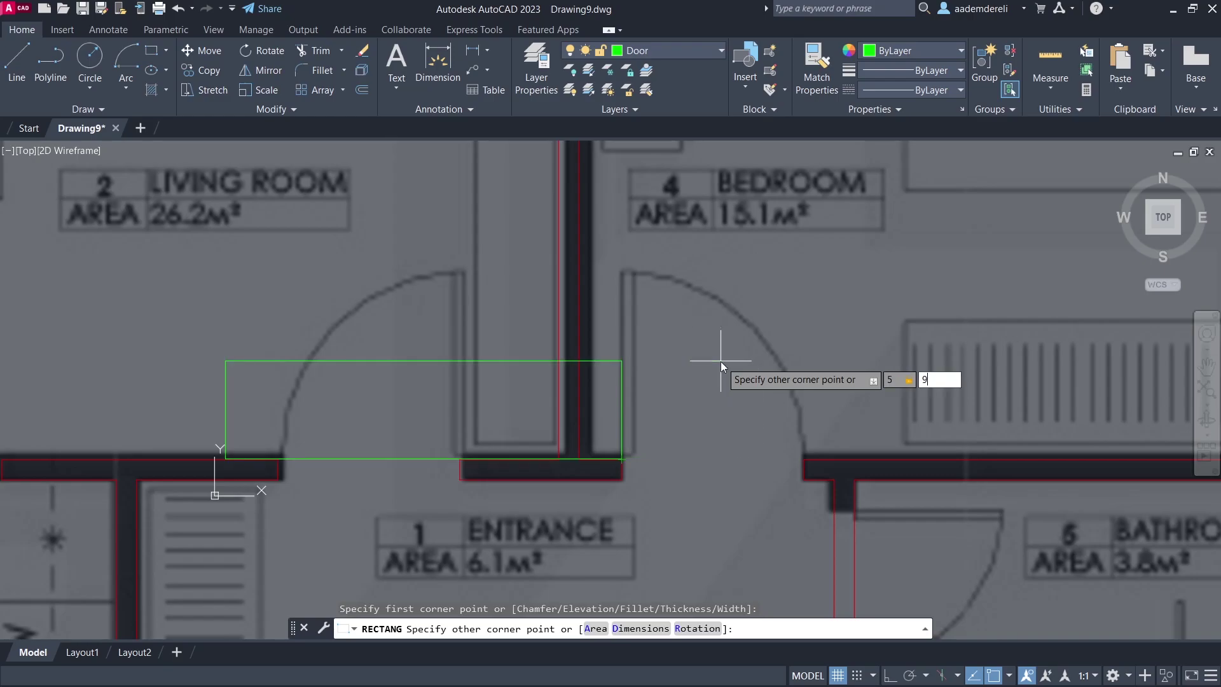
key(Return)
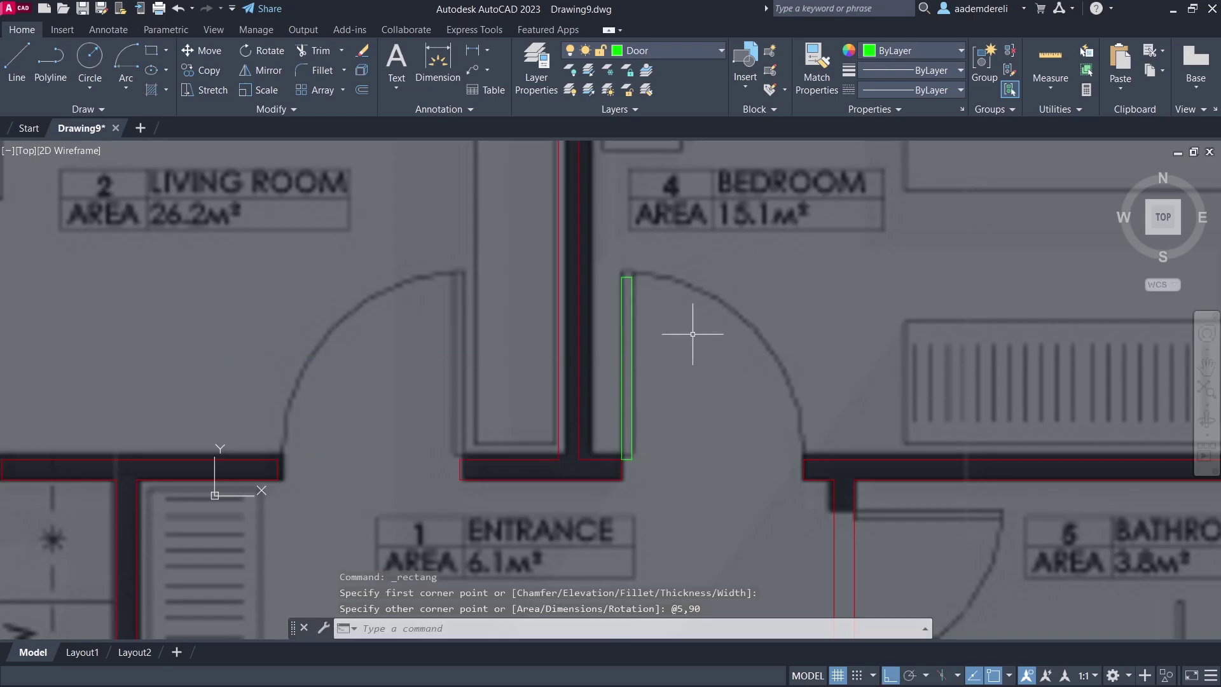
Draw the bedroom door's swing with a Center, Start, End arc, centred on the hinge corner and running from the opposite jamb to the leaf
click(130, 84)
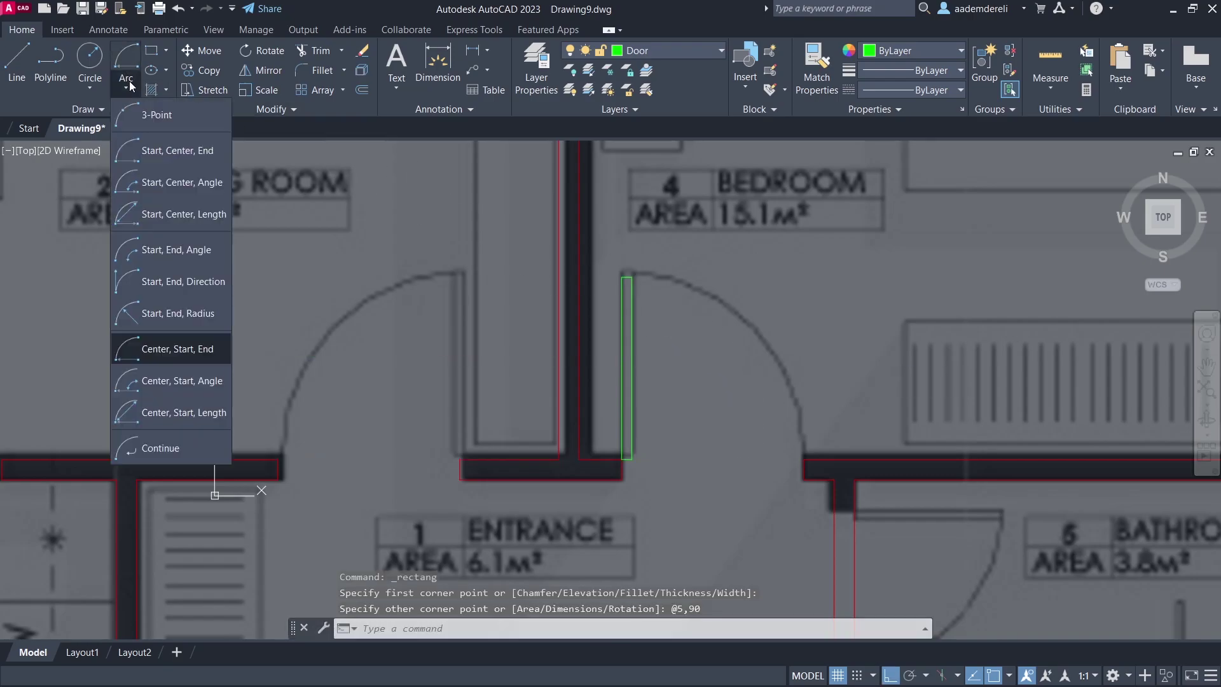
click(162, 350)
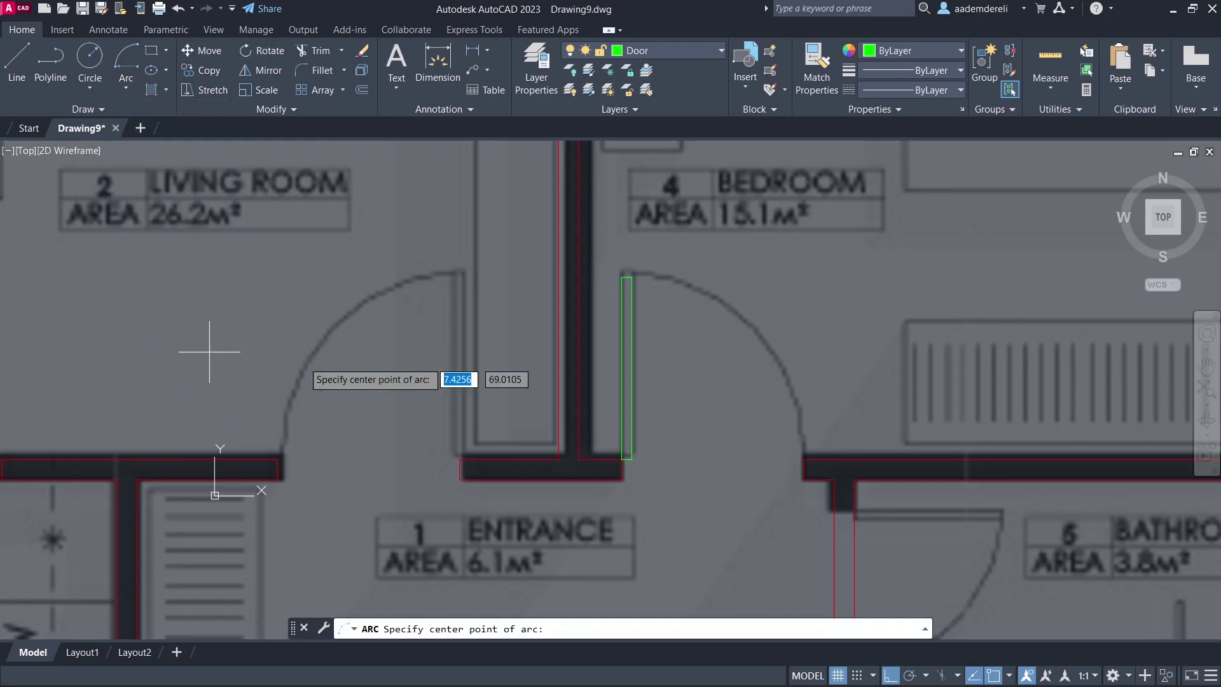
click(621, 458)
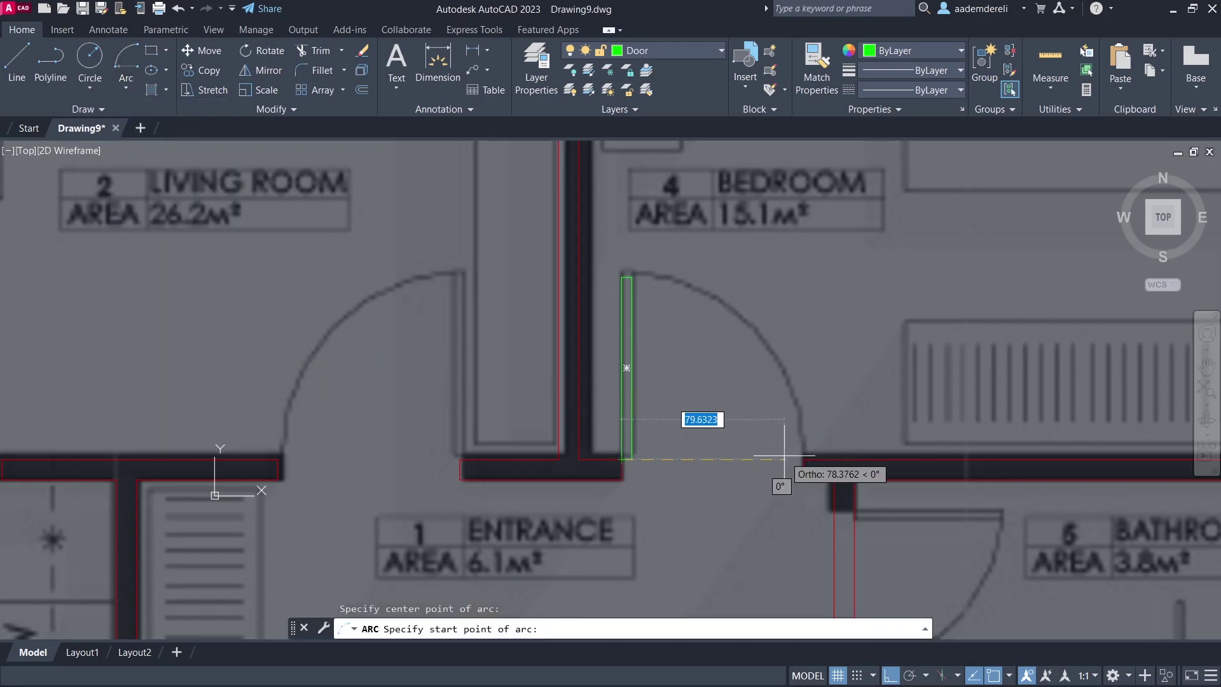
click(803, 458)
click(698, 292)
Mirror the bedroom door leaf and swing arc about the middle of the short wall segment into the living room opening, keeping the originals
click(715, 267)
click(600, 329)
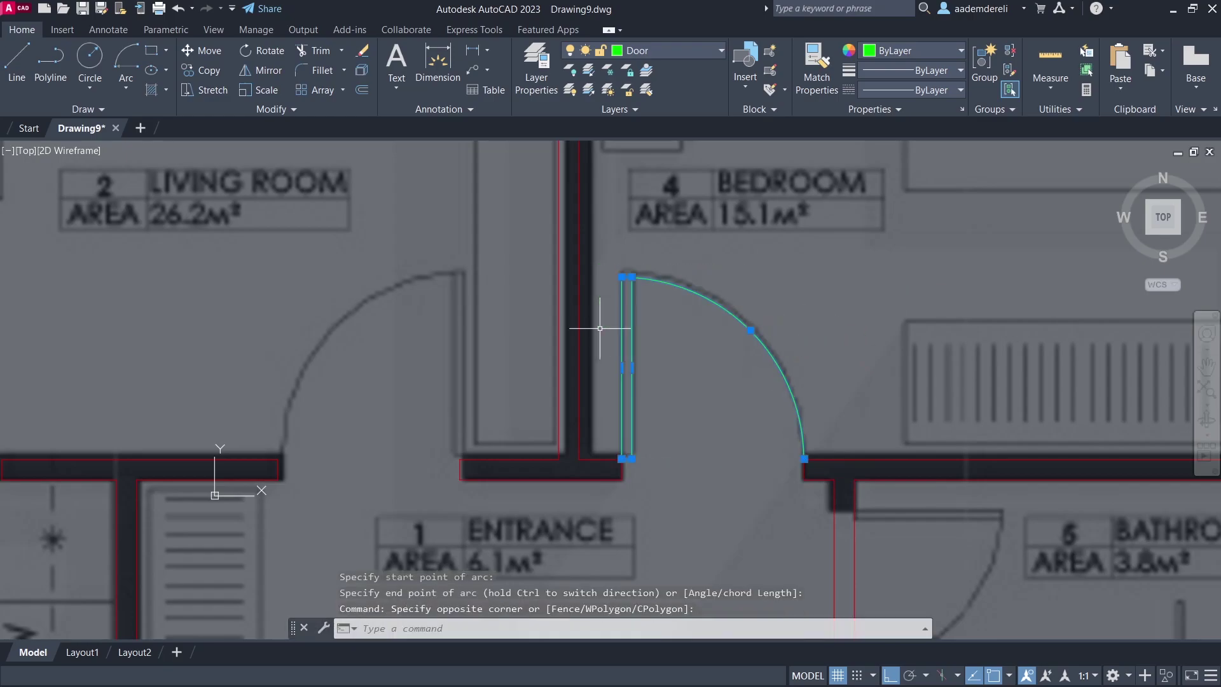
click(266, 71)
click(540, 477)
click(532, 533)
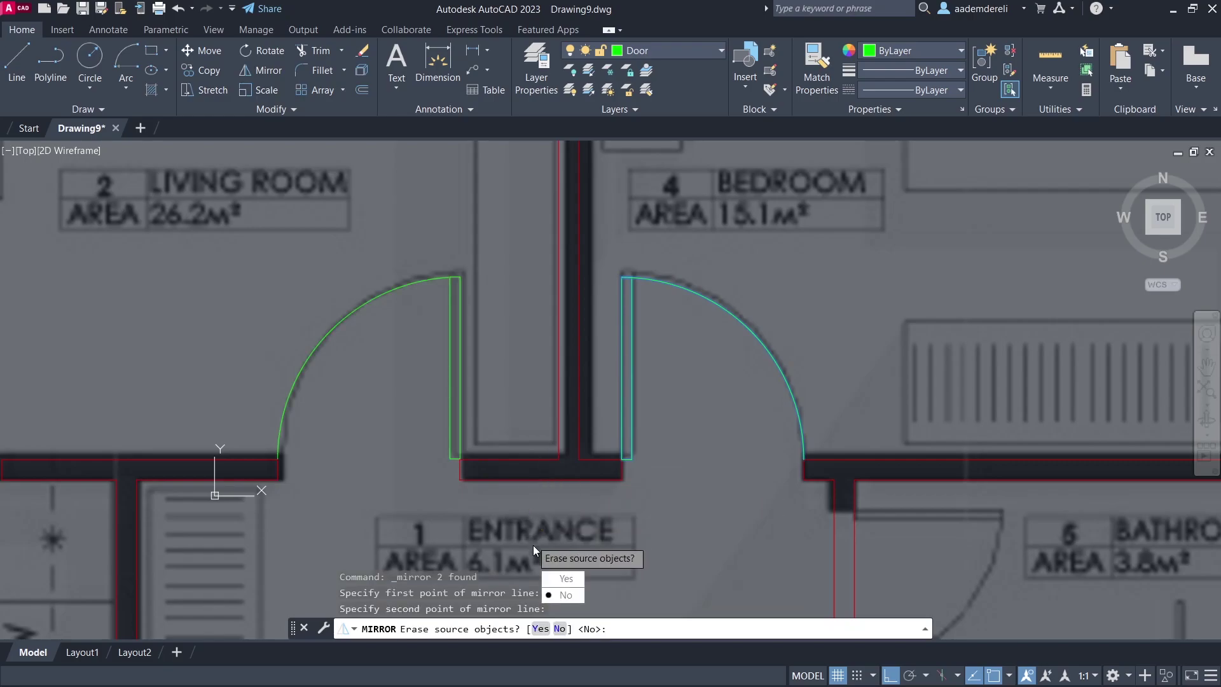
click(564, 594)
Draw a 5 by 100 cm rectangle as the entrance door leaf, rising from the inner wall corner at the opening's hinge side
scroll(547, 382, down, 5)
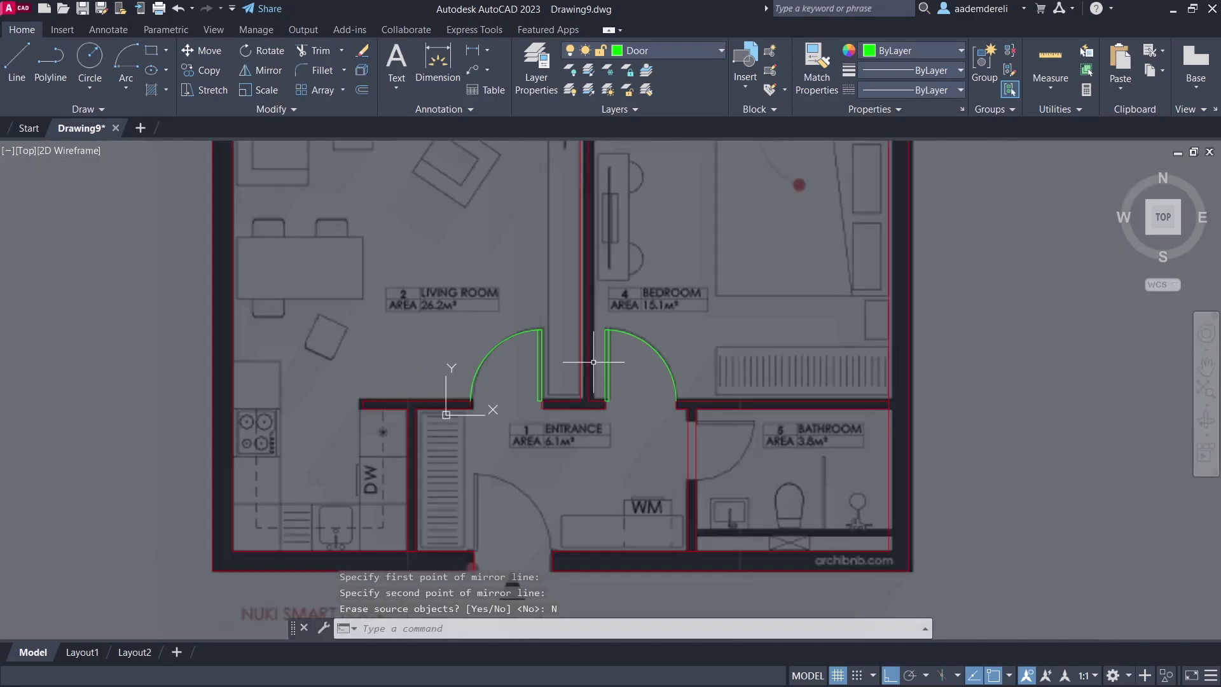
mouse_move(559, 401)
middle_down()
mouse_move(524, 398)
mouse_move(540, 381)
middle_up()
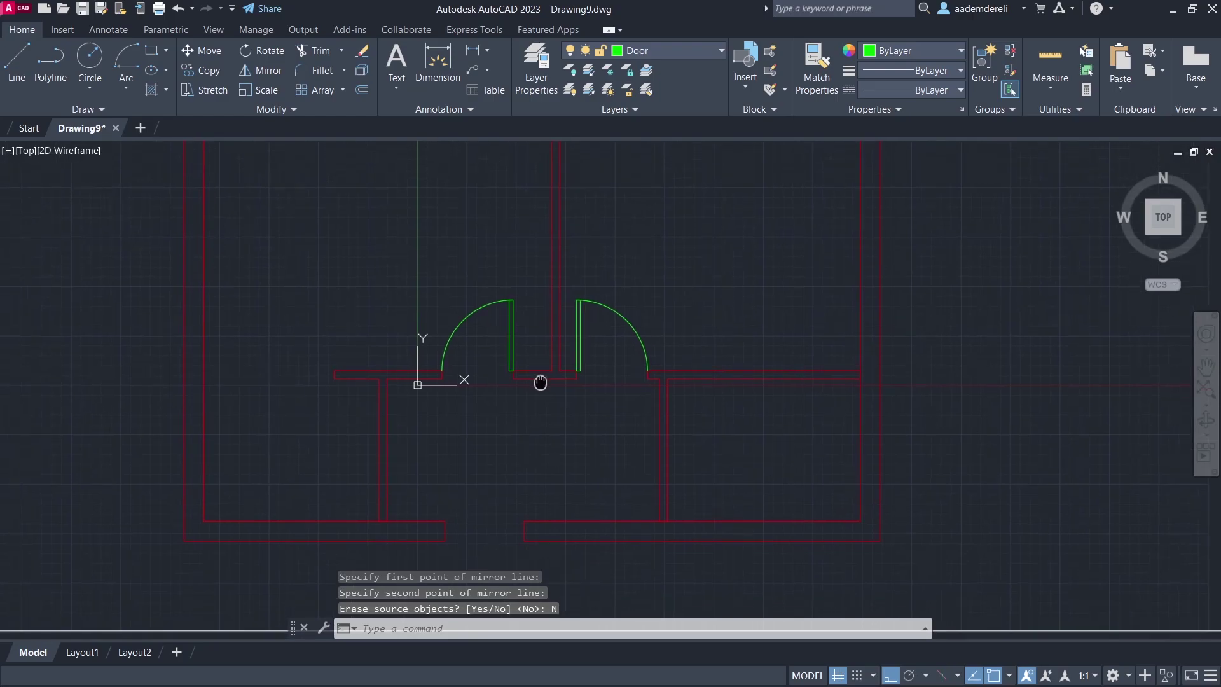
scroll(471, 502, up, 4)
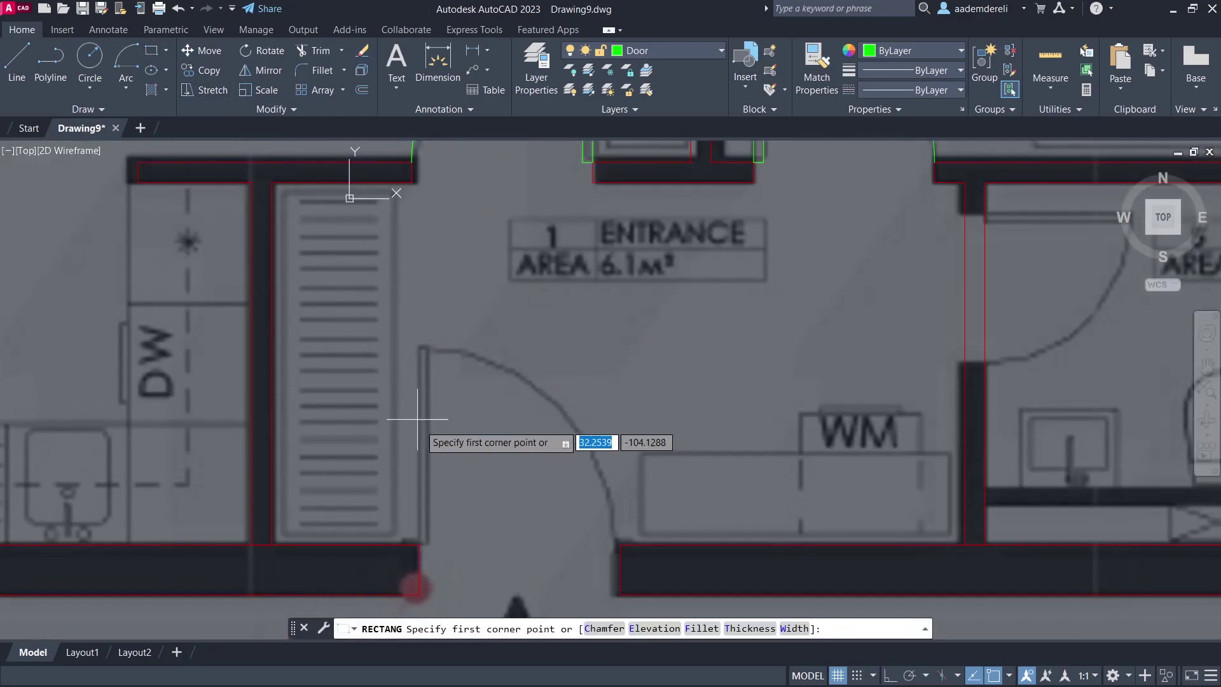
click(420, 544)
text(5)
key(Tab)
text(100)
key(Return)
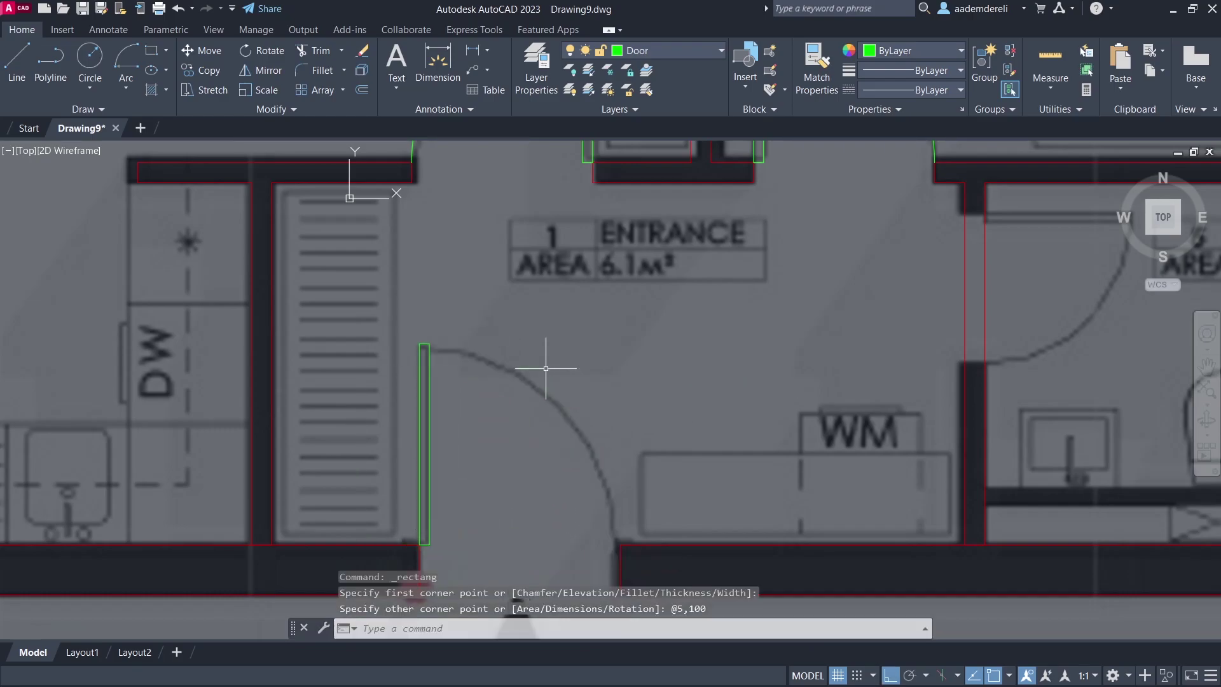
Draw the entrance door's swing arc centred on the hinge corner, from the opposite jamb around to the leaf
click(127, 61)
click(420, 545)
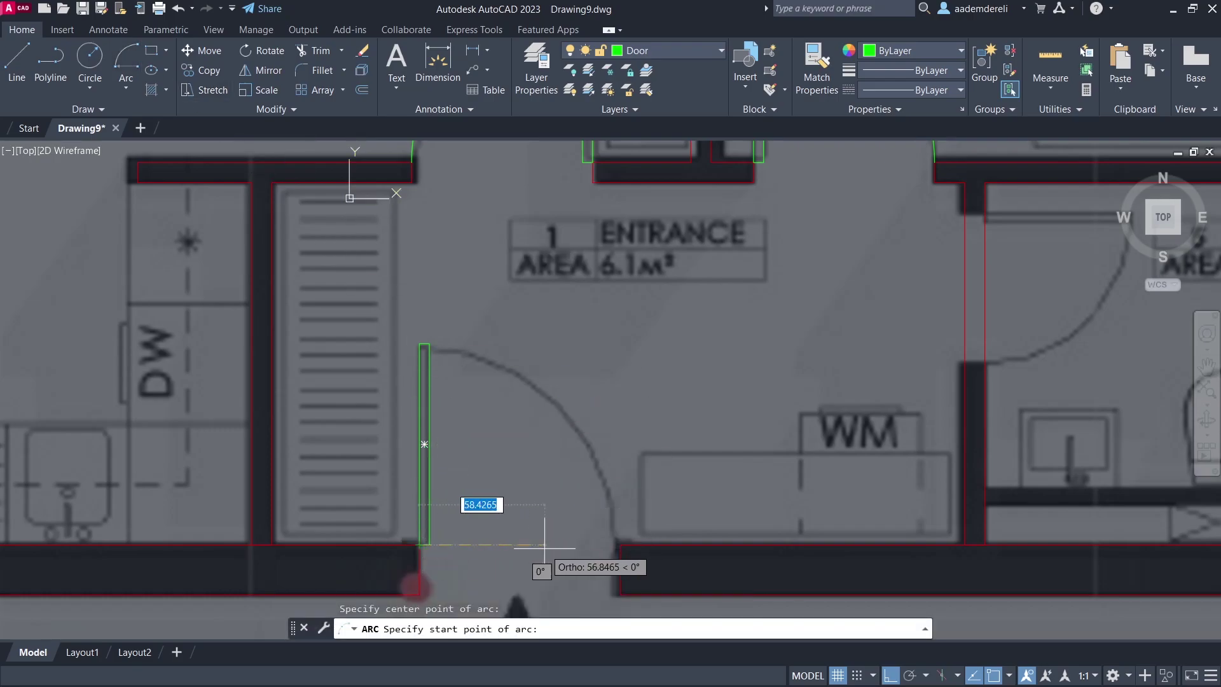
click(620, 545)
click(512, 357)
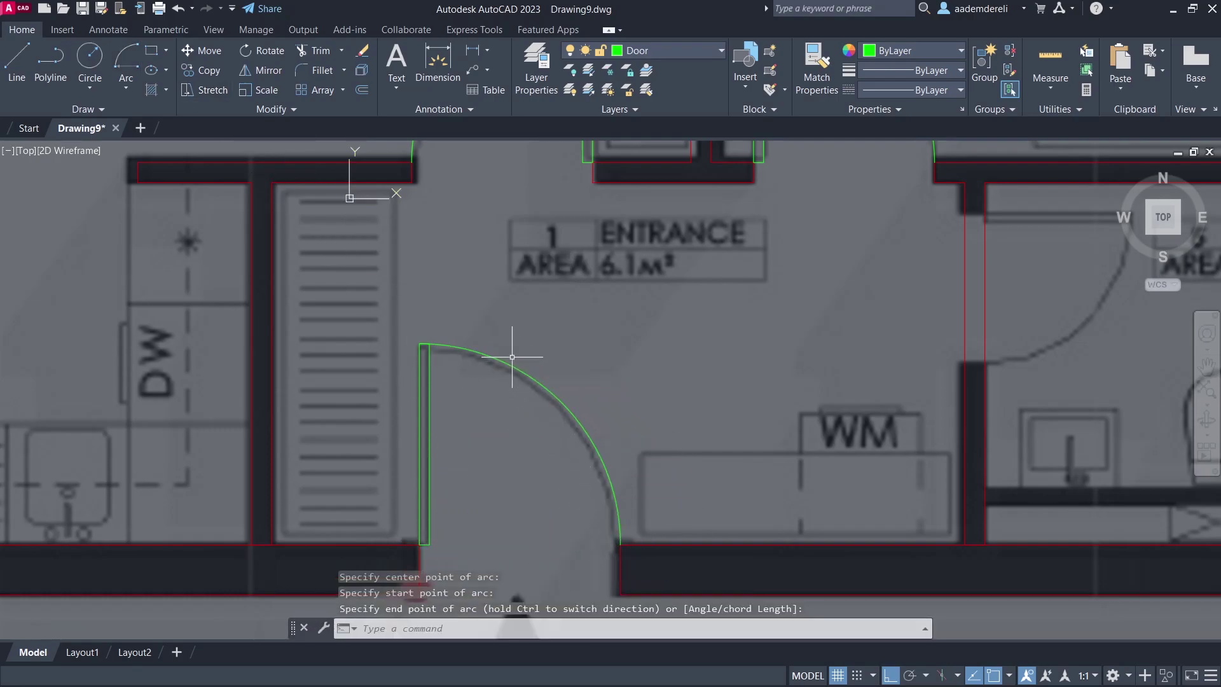
Draw a horizontal polyline guide from the bedroom doorway's wall corner along the wall's lower face, across the bathroom partition
mouse_move(957, 319)
middle_down()
mouse_move(668, 379)
mouse_move(641, 410)
middle_up()
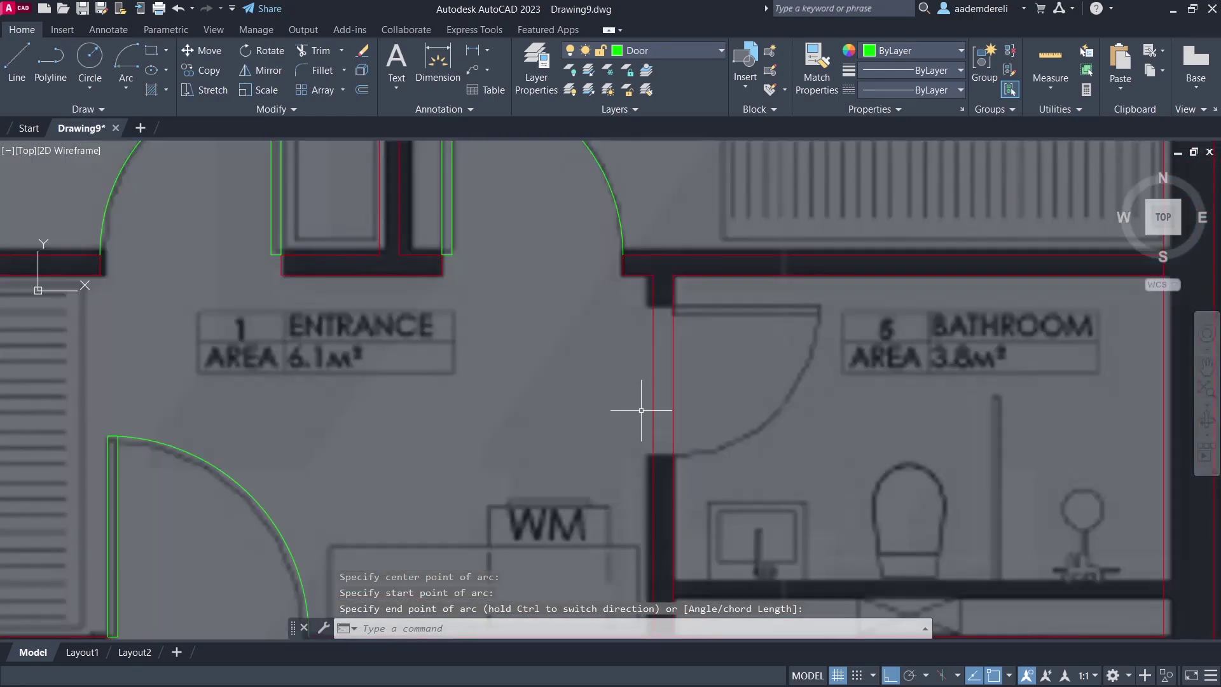
click(51, 63)
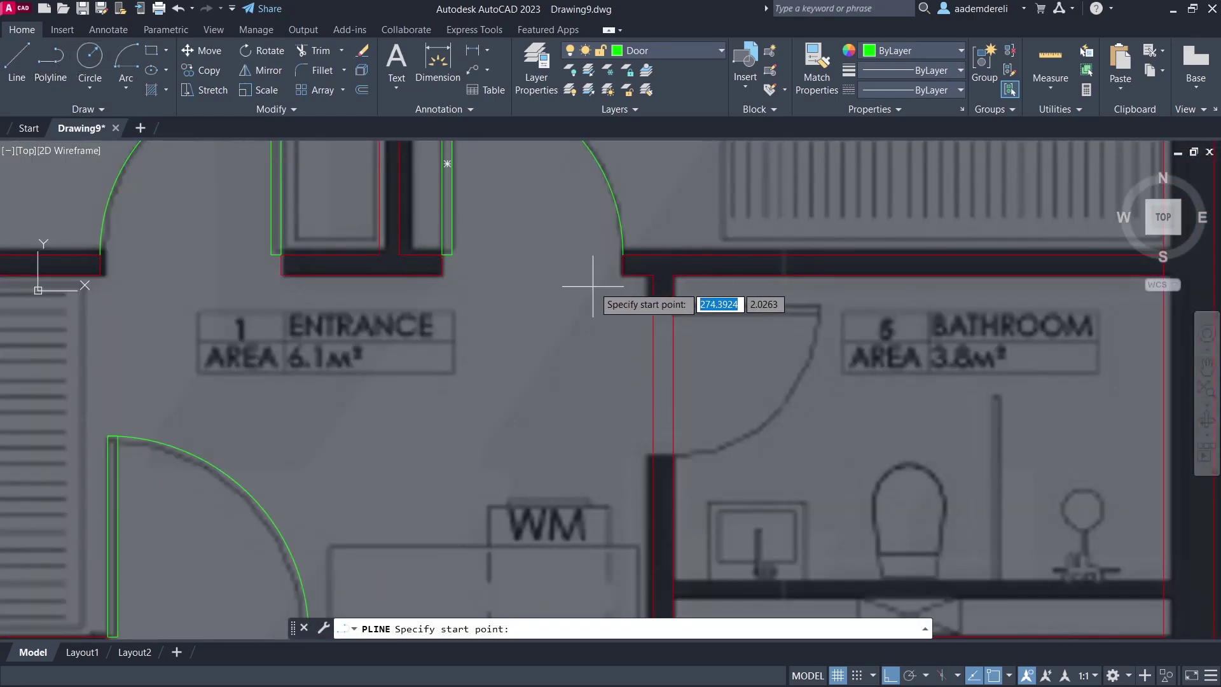
click(623, 275)
click(903, 347)
key(Return)
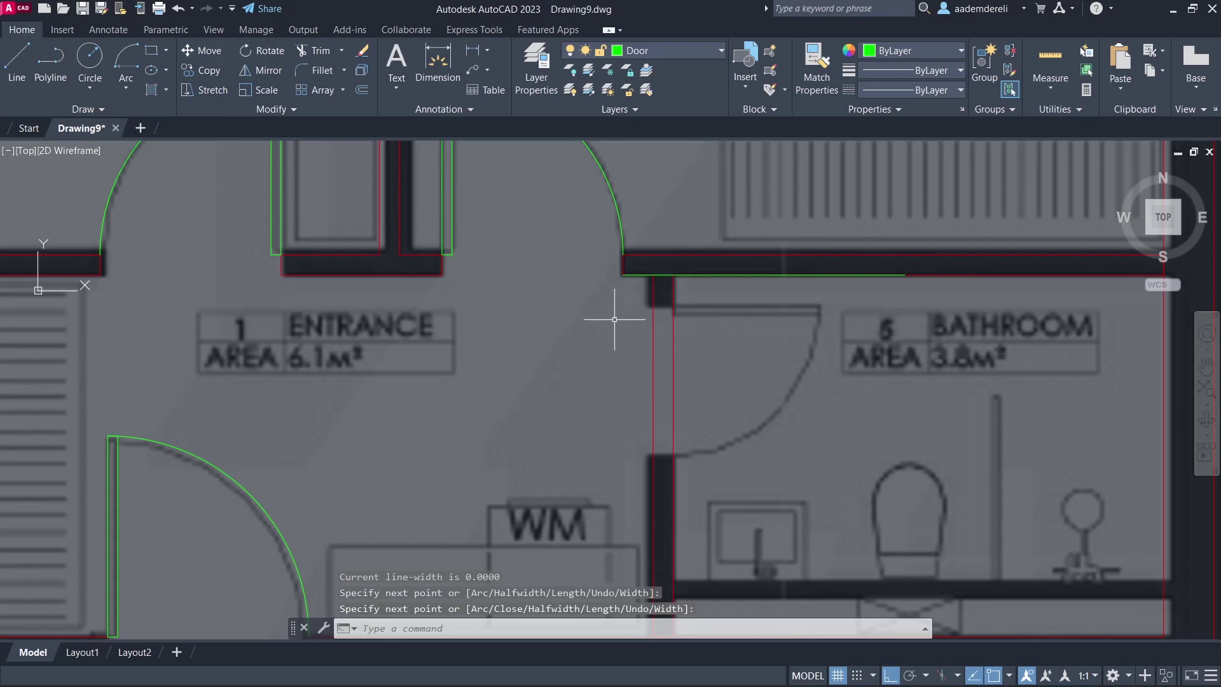
Move the horizontal guide line 15 cm down to mark the upper edge of the bathroom door opening
click(587, 312)
click(918, 262)
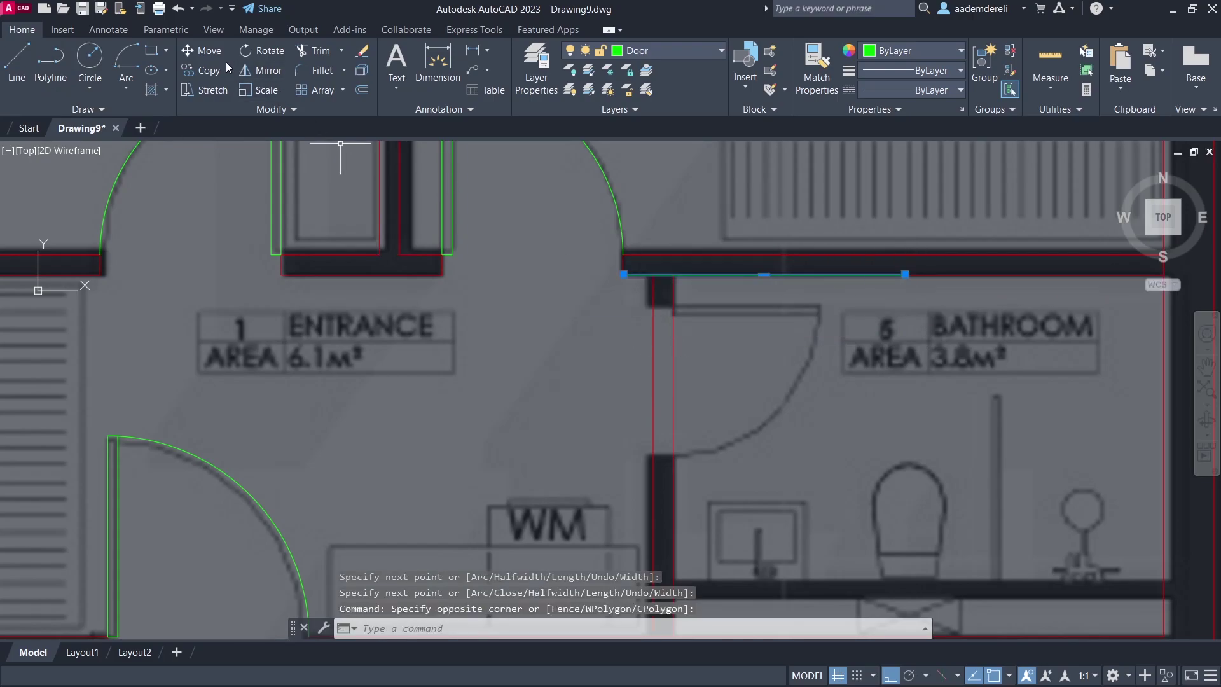
click(209, 51)
click(529, 298)
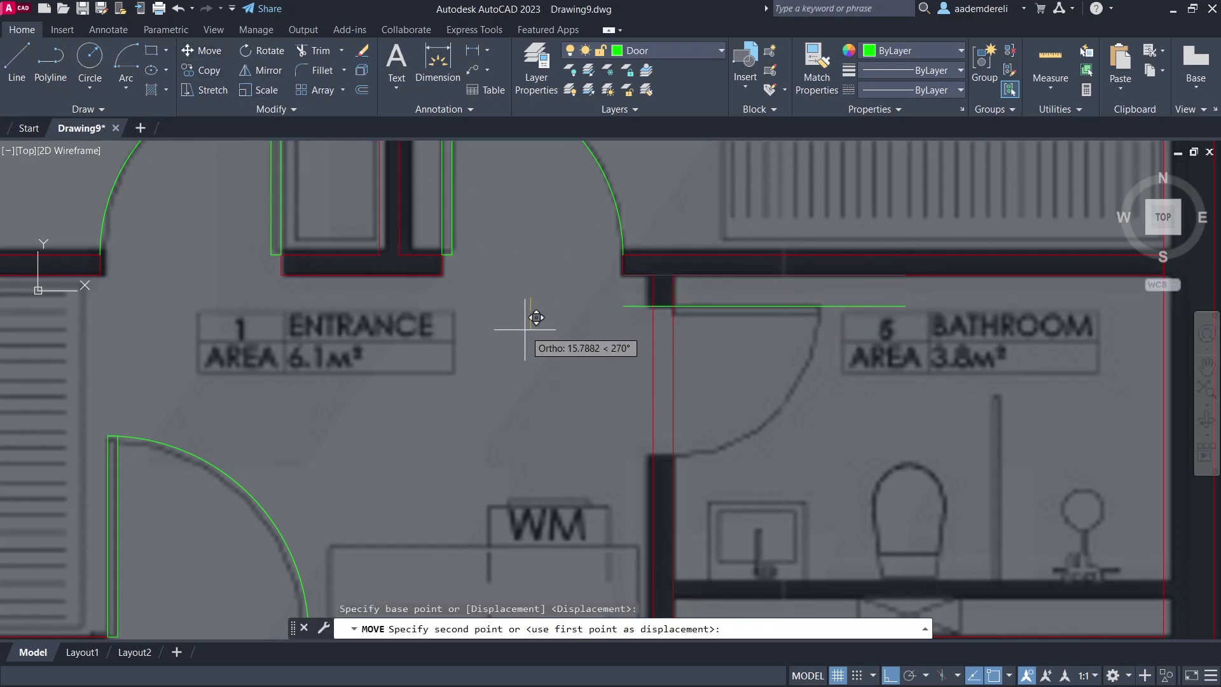
text(15)
key(Return)
Copy the horizontal guide line 75 cm down to mark the lower edge of the bathroom door opening
click(737, 290)
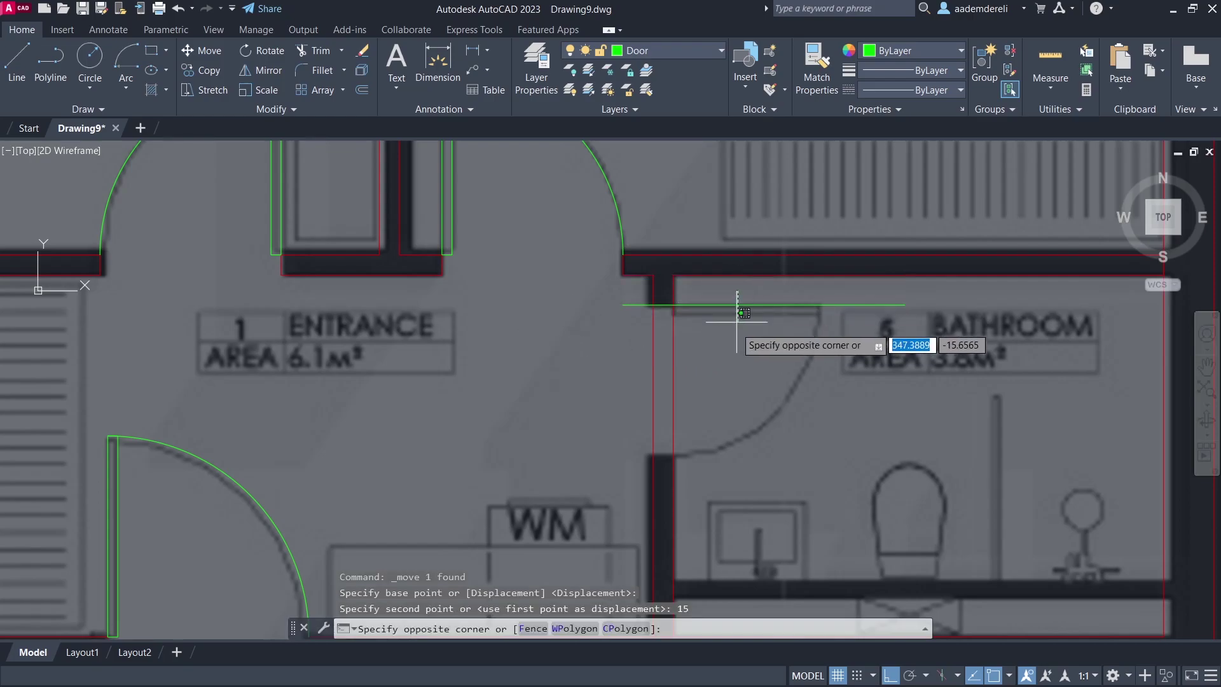
click(729, 343)
click(210, 71)
click(530, 324)
text(75)
key(Return)
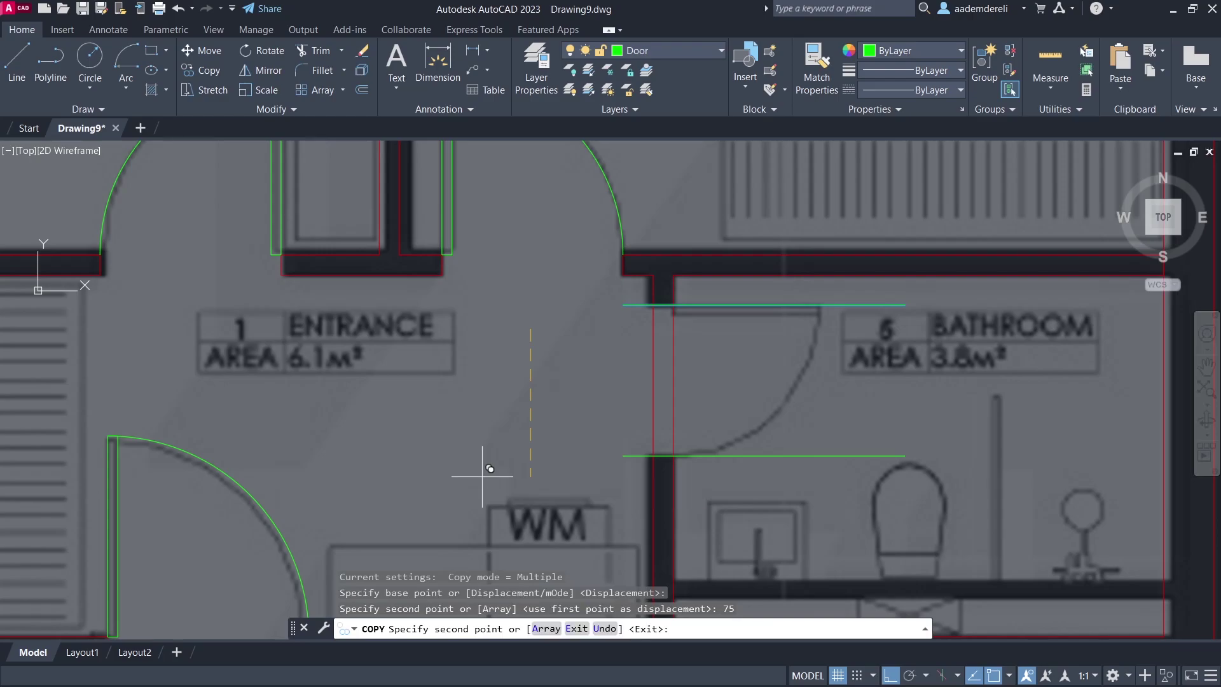
key(Return)
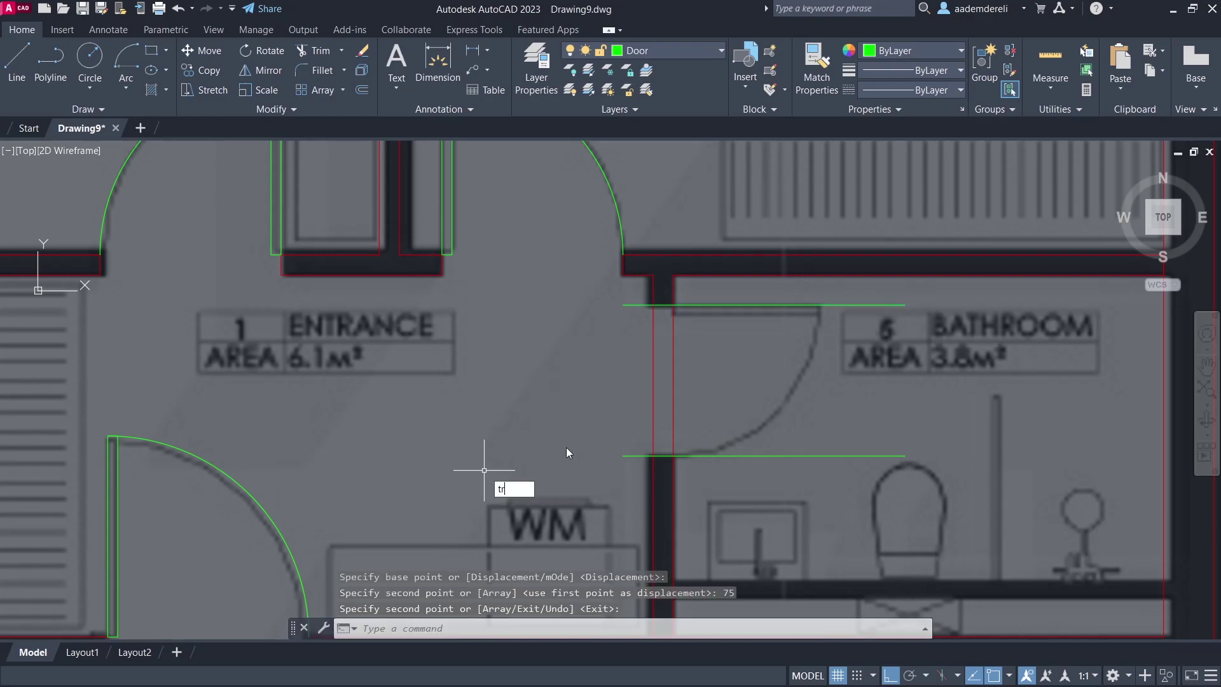
Trim both partition wall lines between the two horizontal guides to open the bathroom doorway
text(tr)
key(Return)
click(791, 382)
click(372, 453)
key(Return)
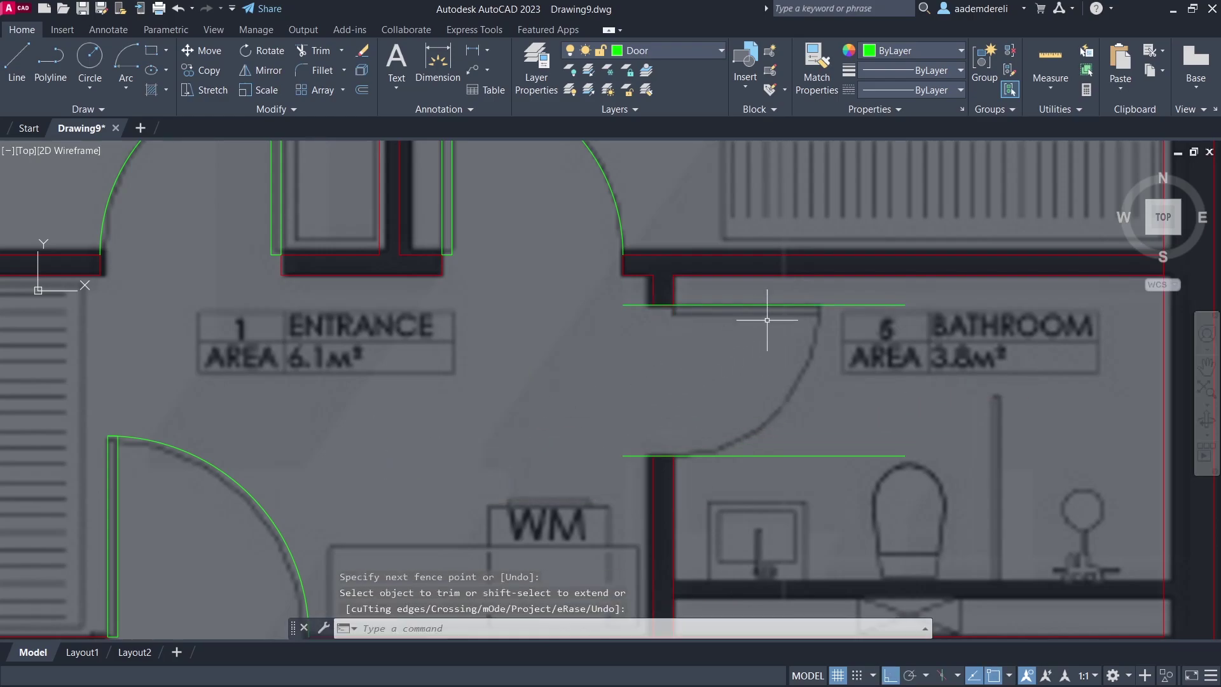
Delete the two horizontal guide lines at the bathroom doorway
key(Return)
click(801, 280)
click(712, 565)
key(Delete)
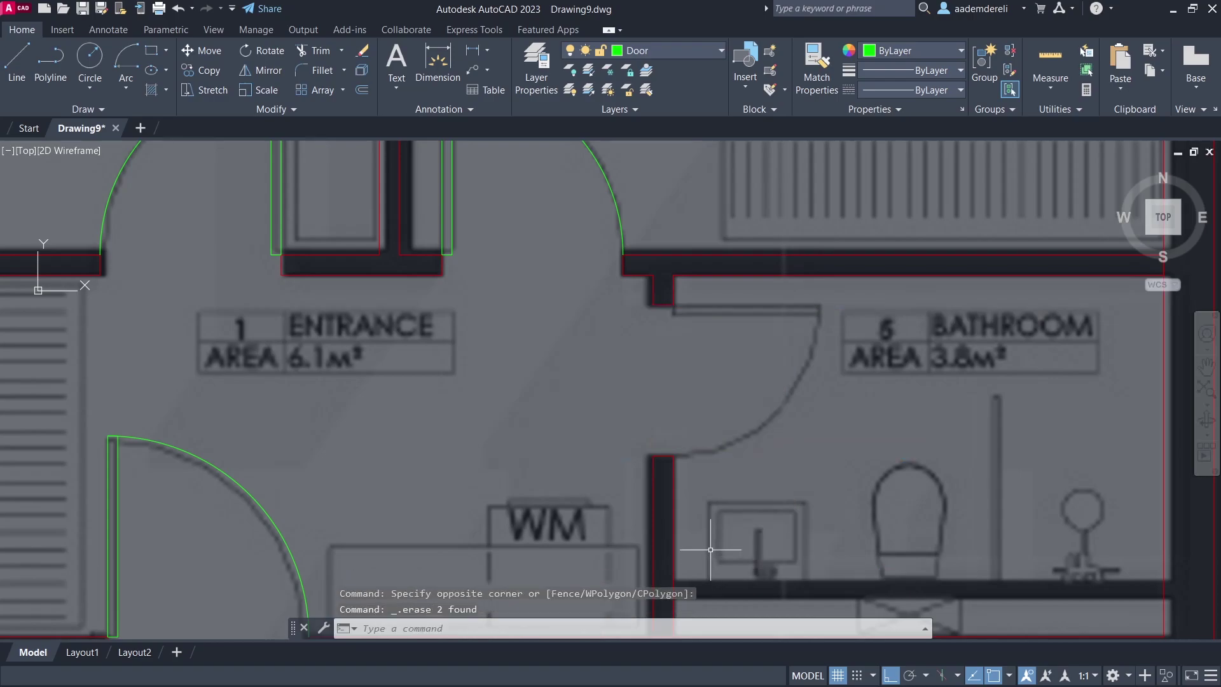
Draw a rectangle 75 cm wide and 5 cm downward as the bathroom door leaf, starting from the opening's upper corner on the bathroom side
click(151, 51)
click(673, 305)
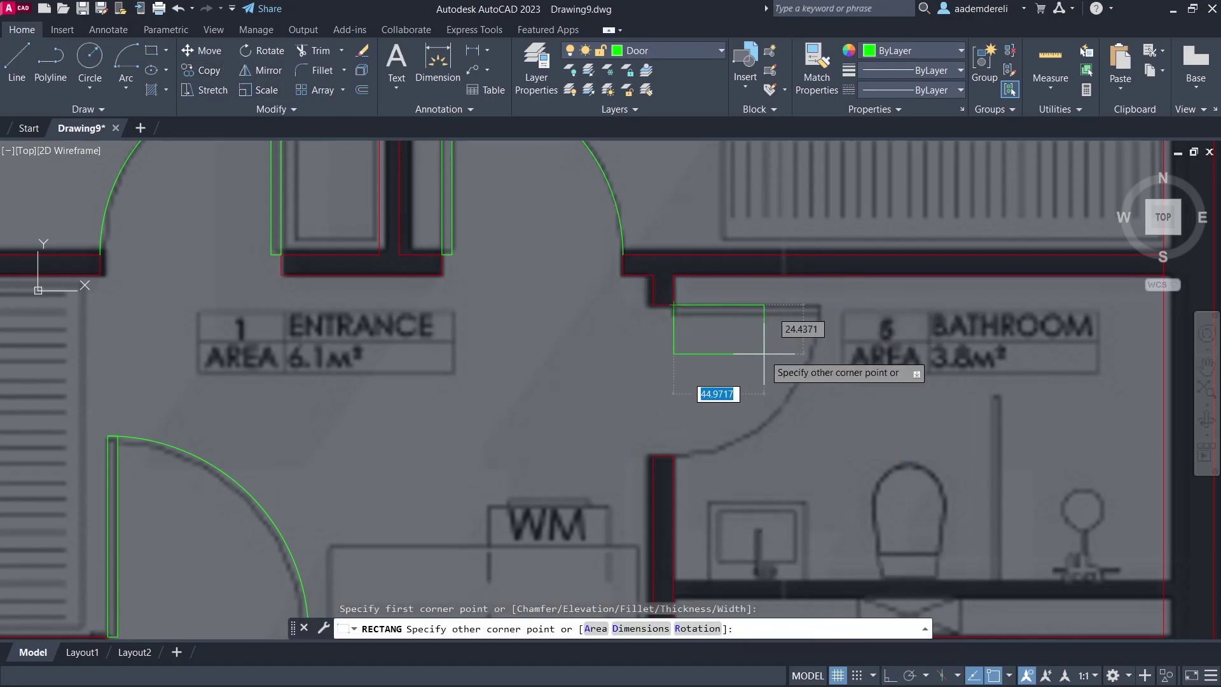
text(75)
key(Tab)
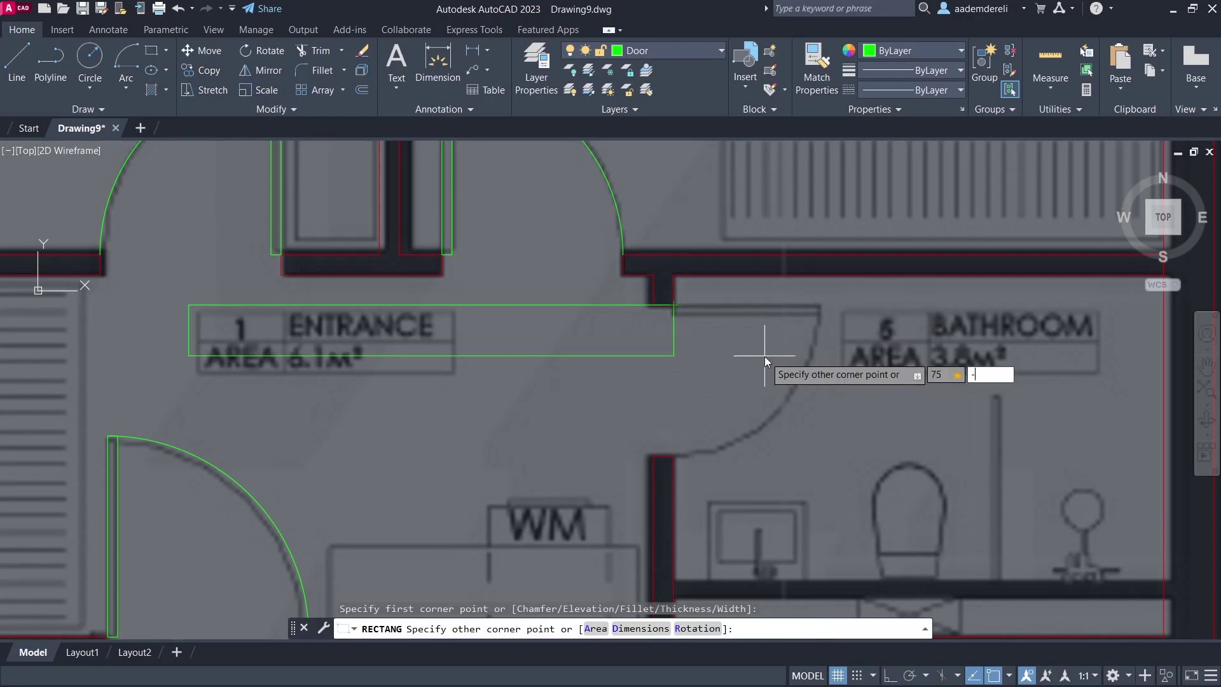
key(Return)
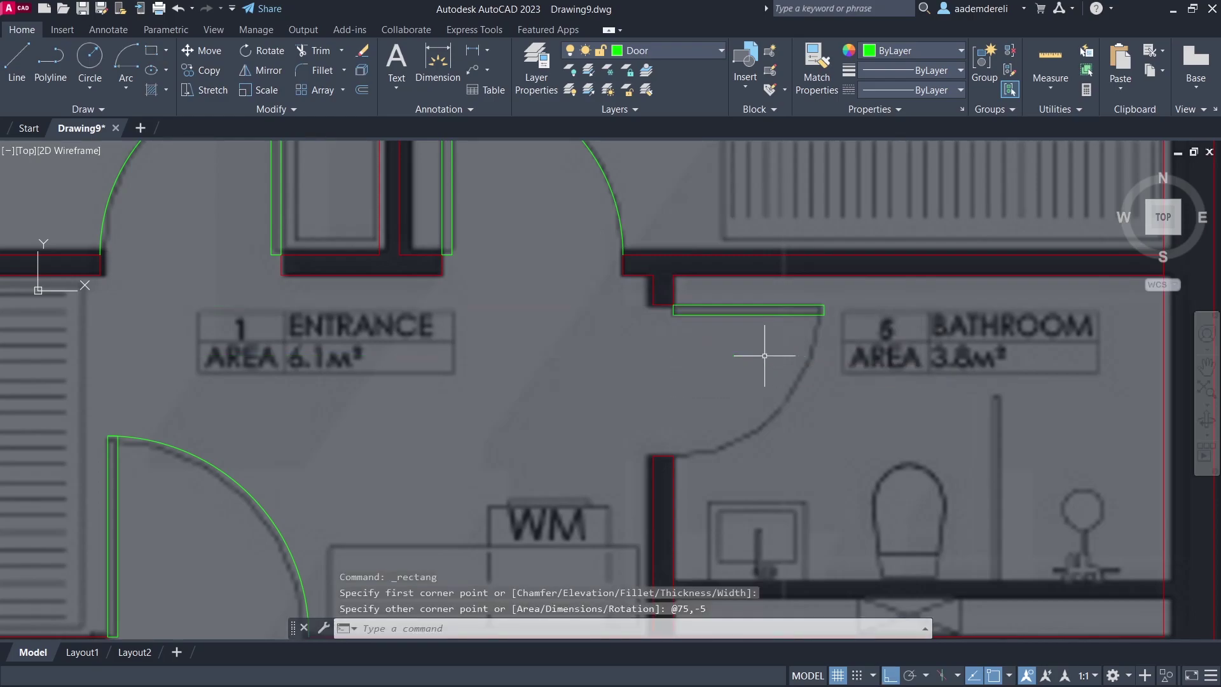
Draw the bathroom door's swing arc centred on the hinge corner, from the lower jamb around to the leaf
click(133, 55)
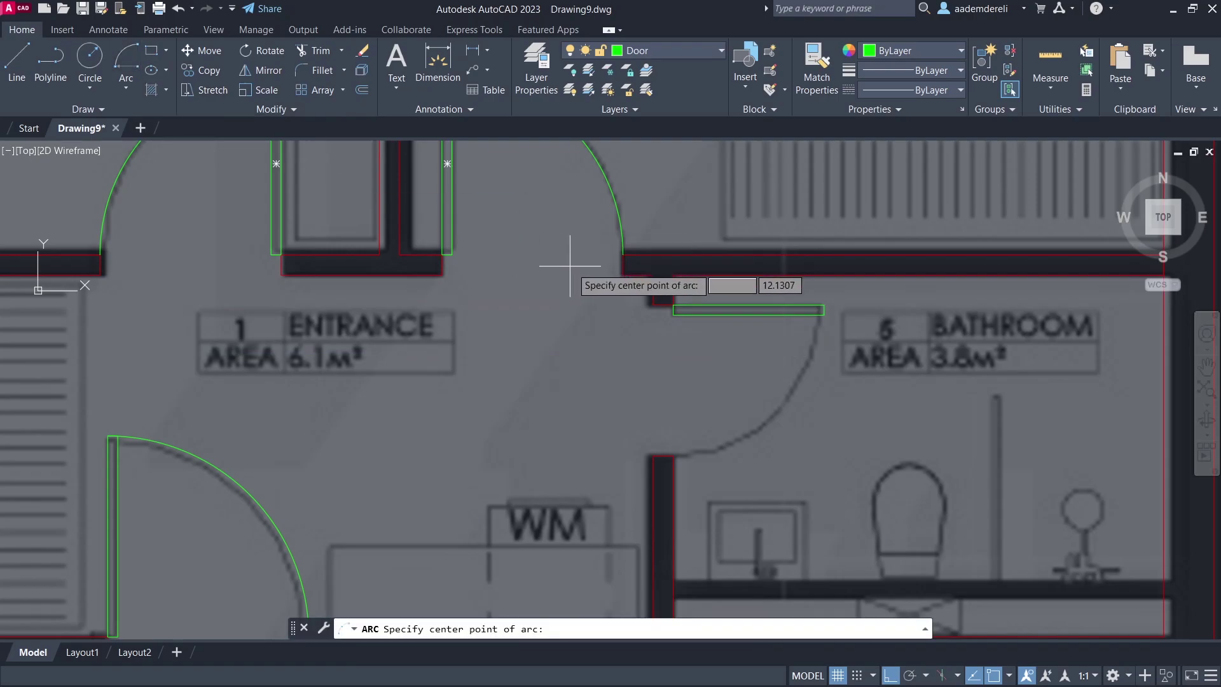
click(673, 306)
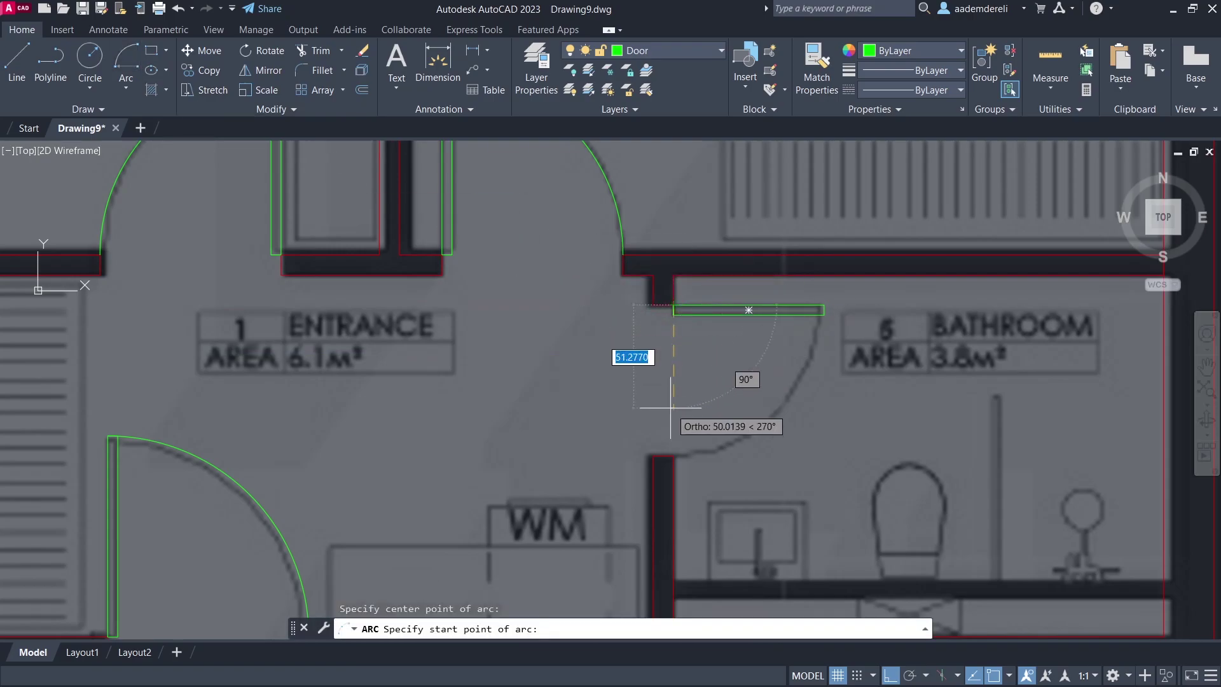
click(674, 455)
click(851, 397)
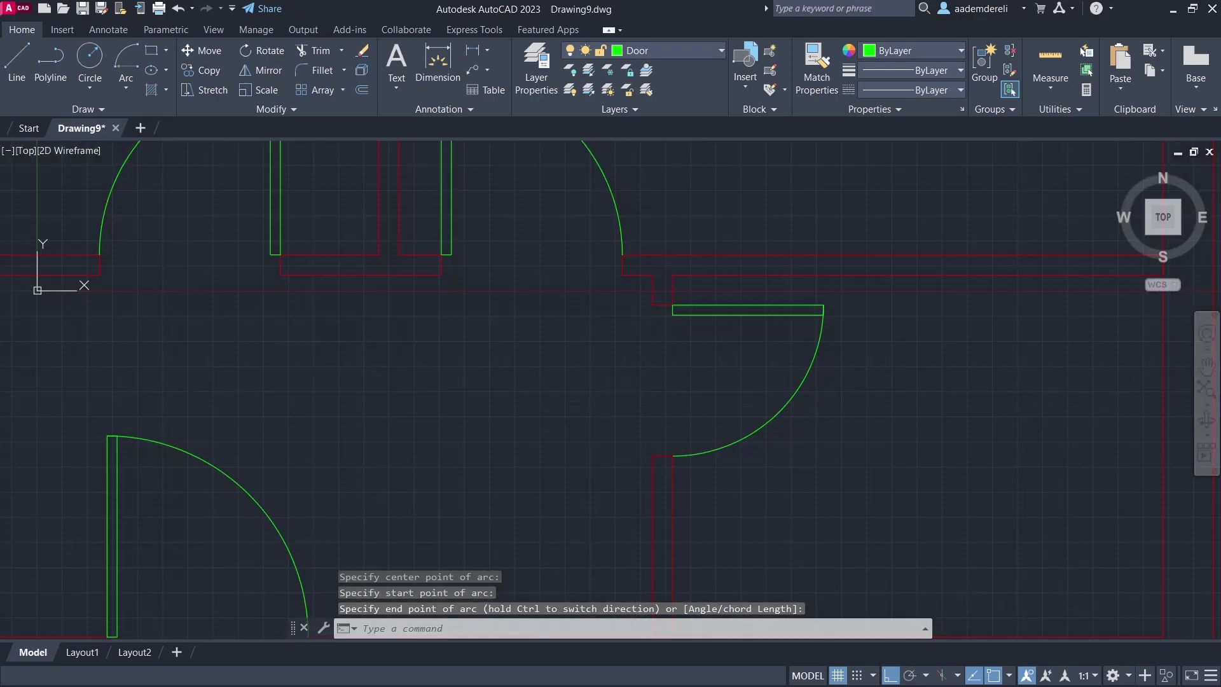
scroll(748, 390, down, 4)
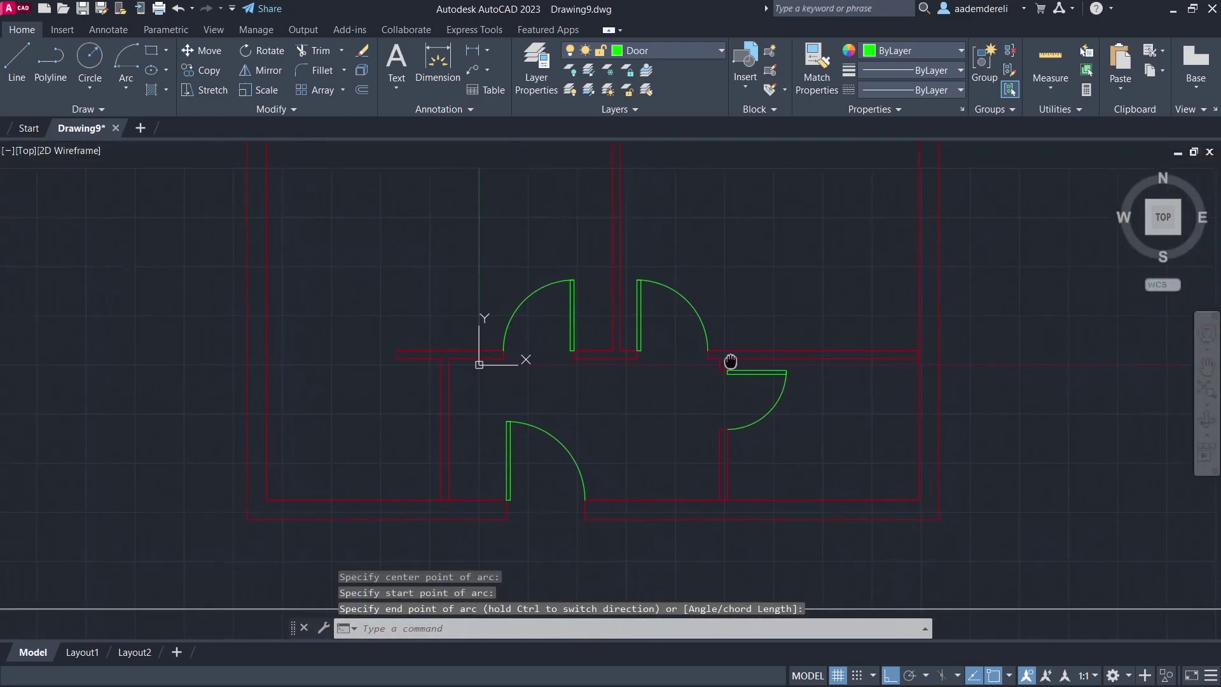
middle_drag(730, 362, 684, 420)
scroll(684, 420, down, 2)
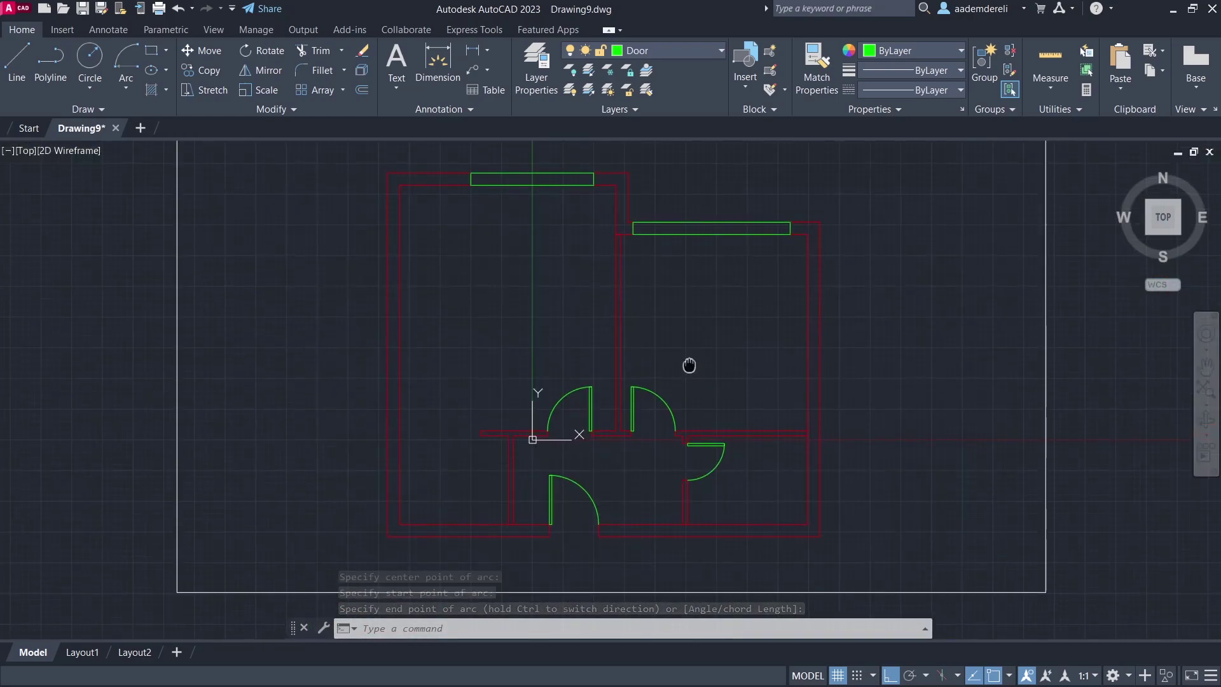
scroll(811, 369, down, 2)
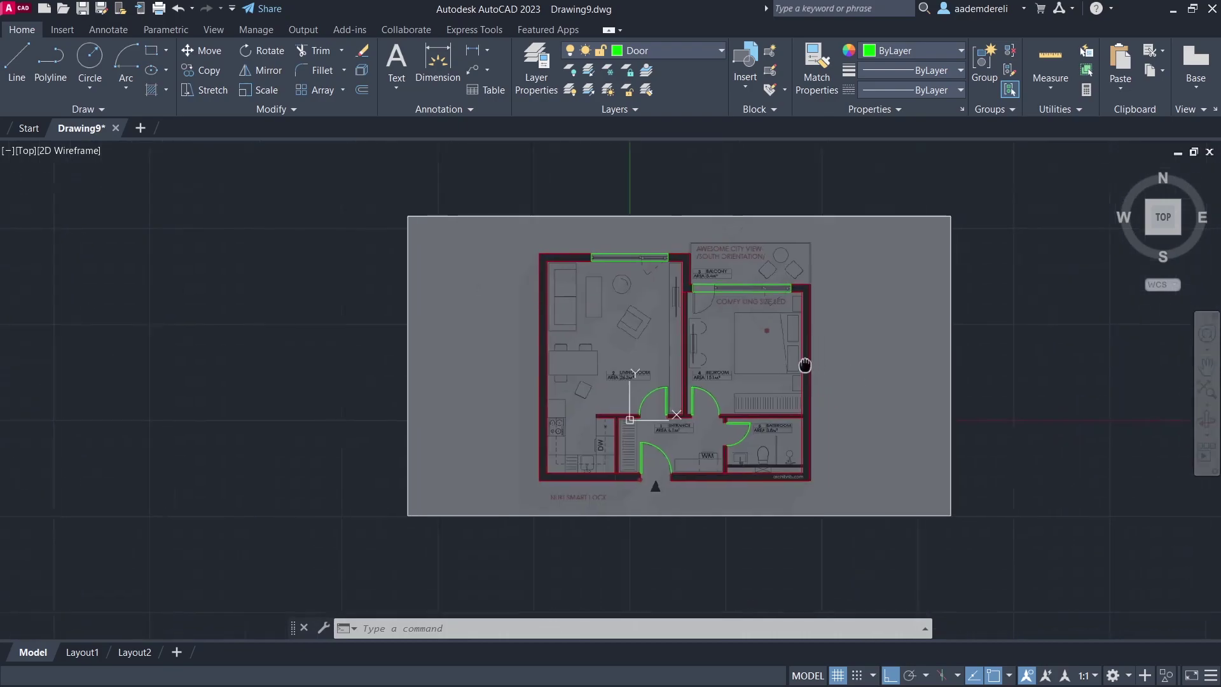
scroll(706, 246, up, 3)
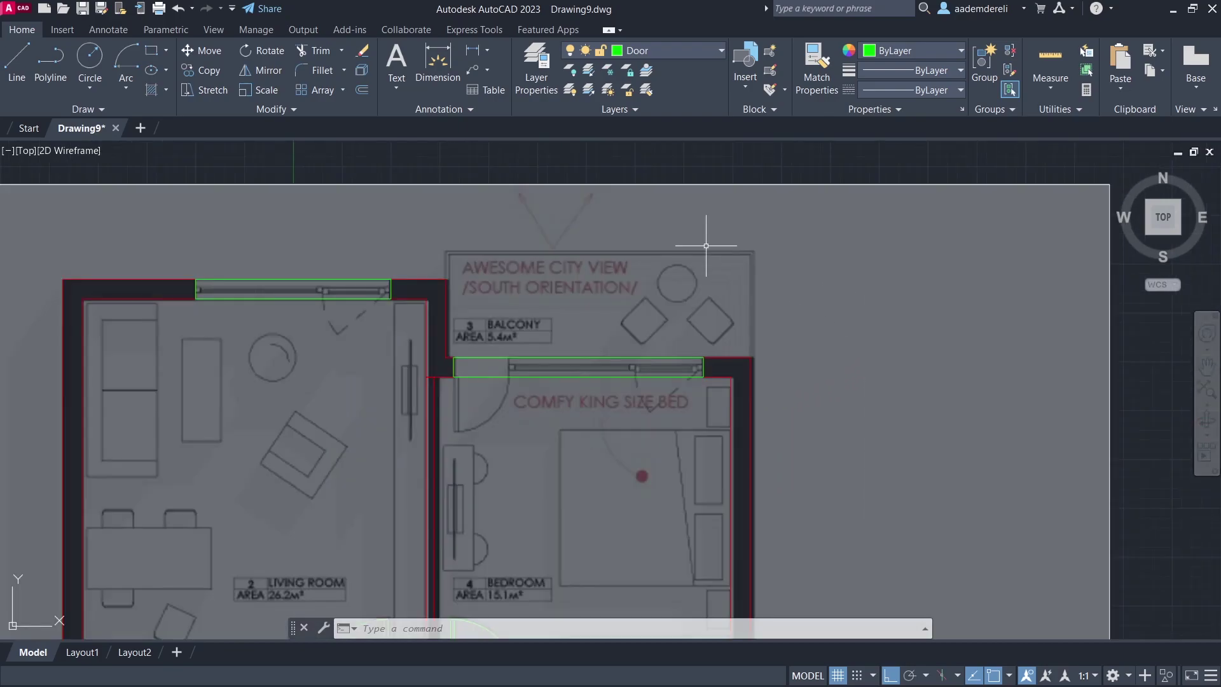
Start a multiline for the balcony railing with scale 6 and bottom justification
scroll(705, 265, up, 2)
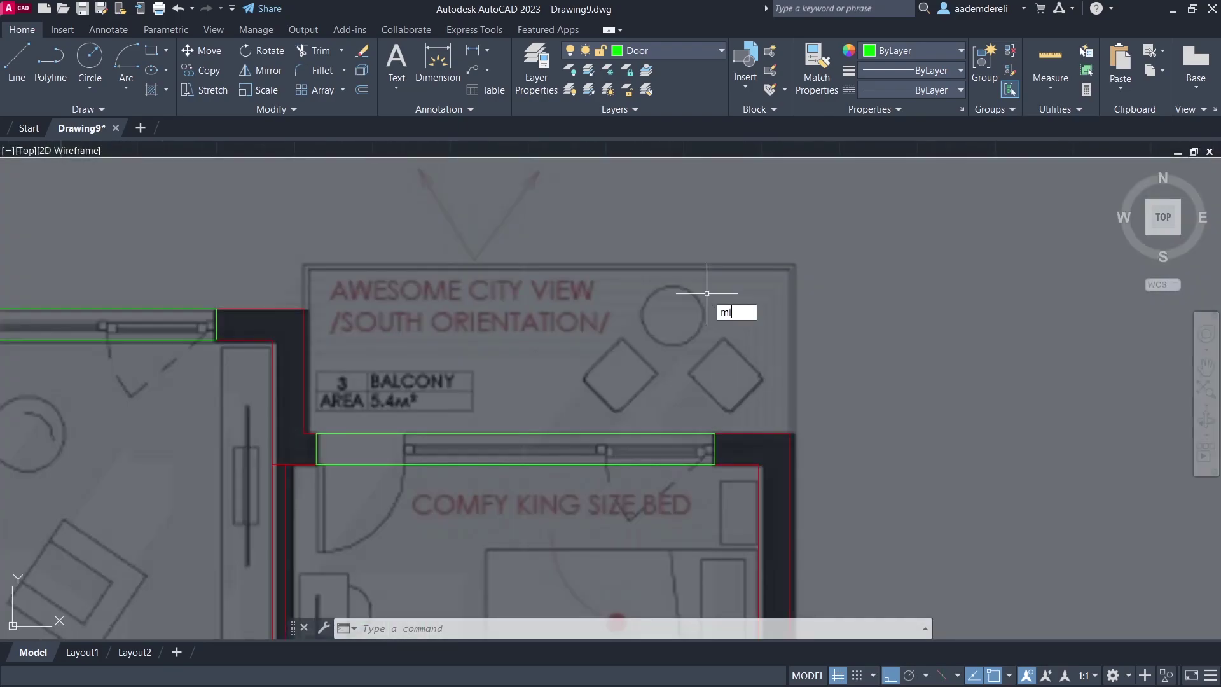
key(Return)
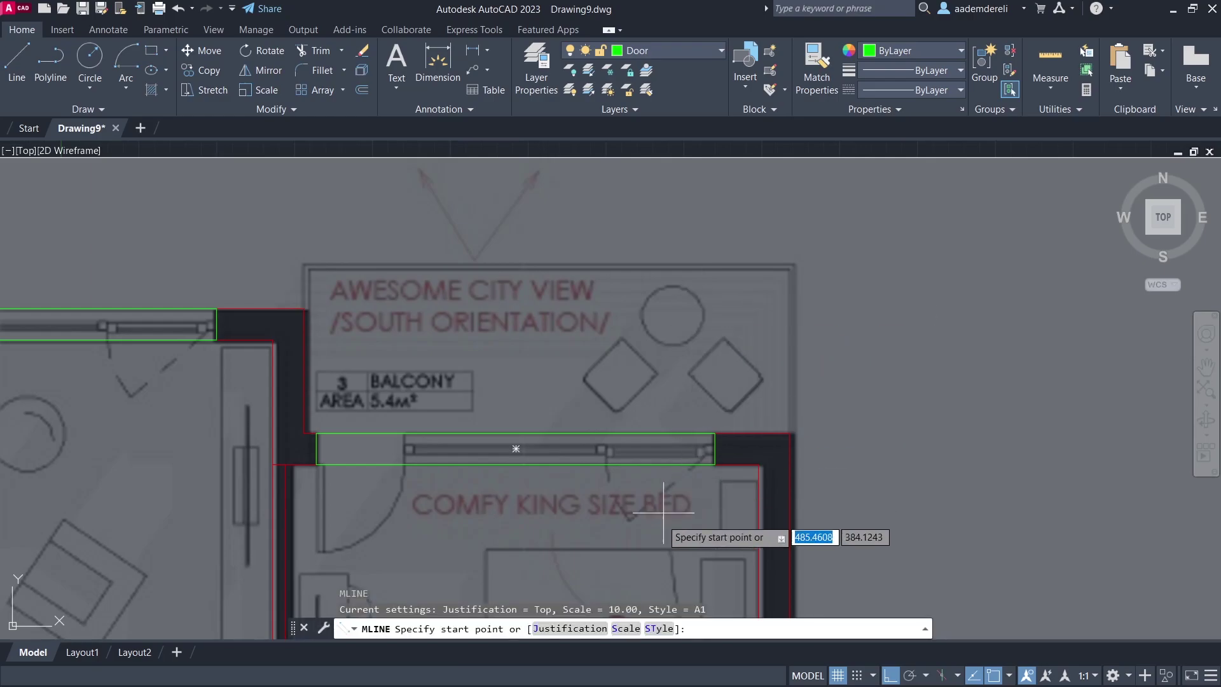
click(626, 628)
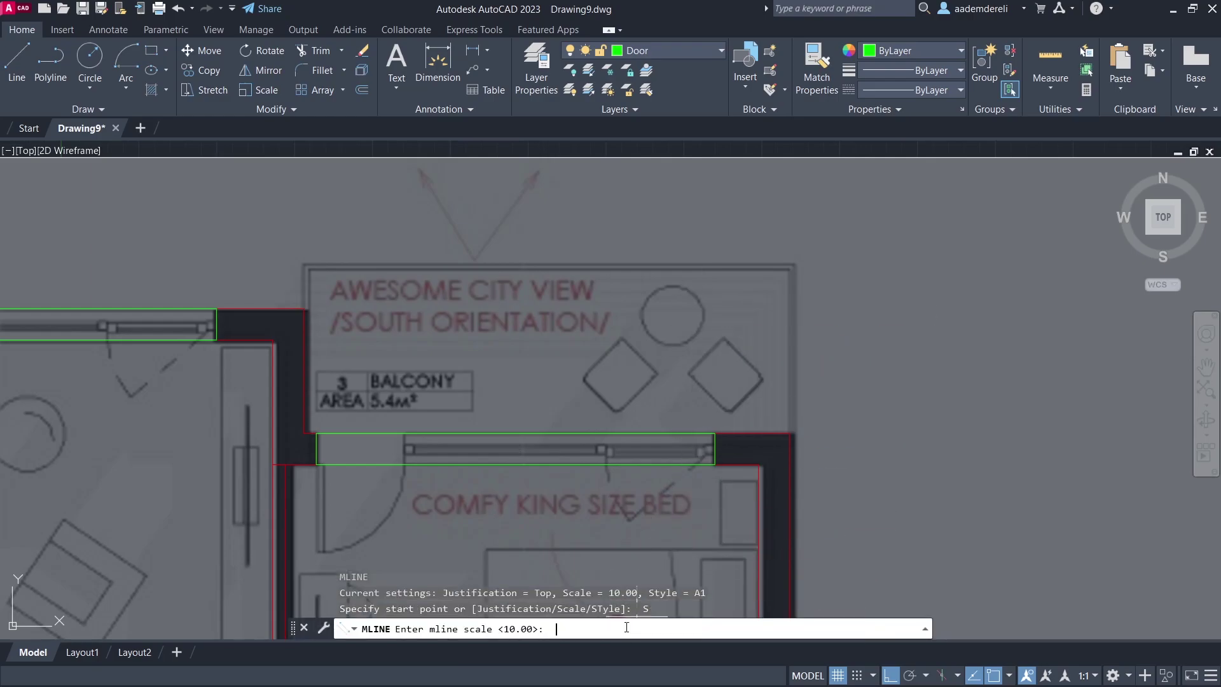
key(Return)
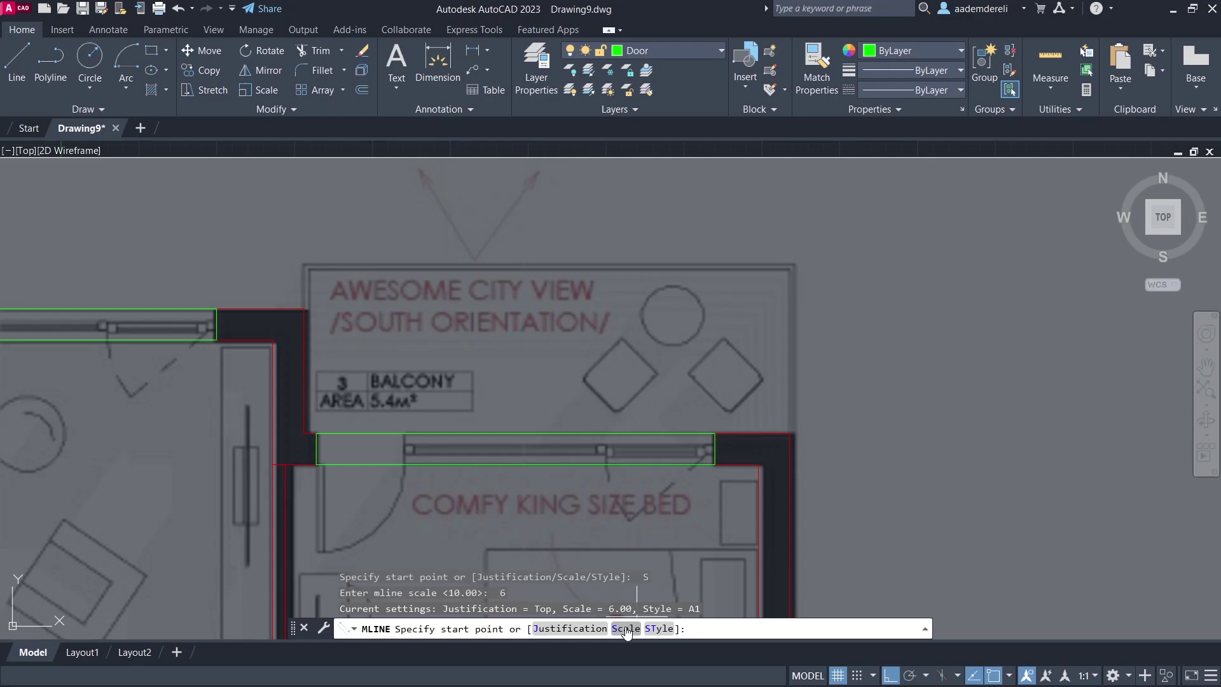
click(570, 629)
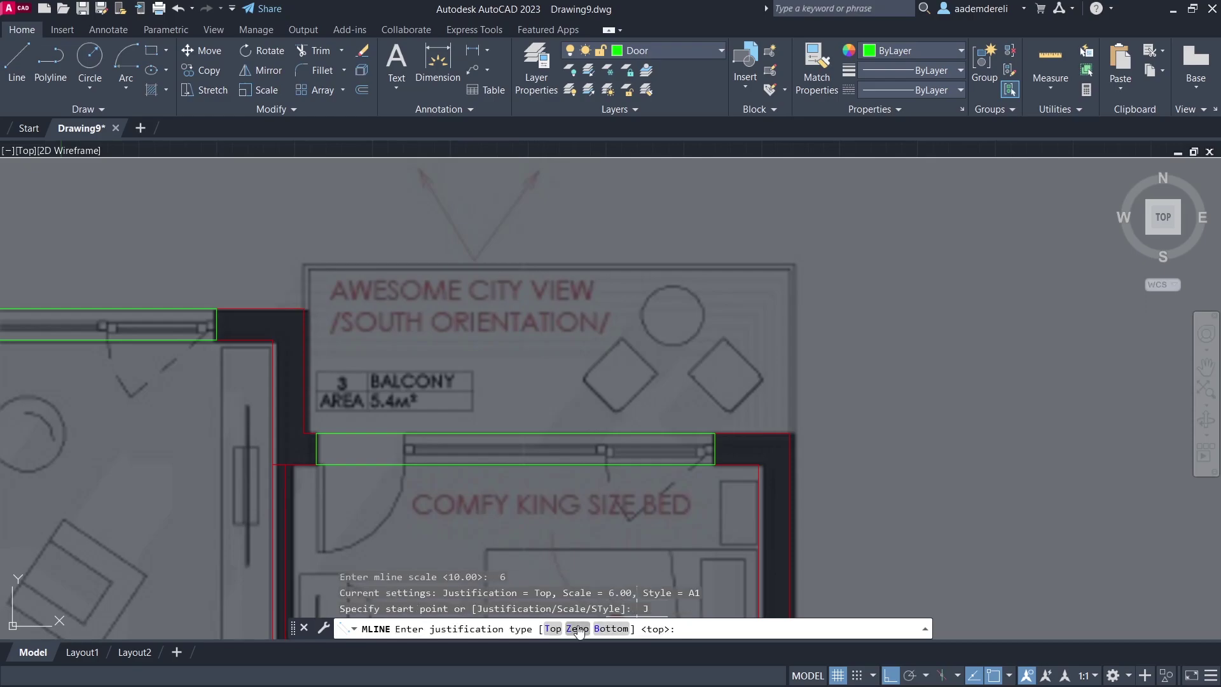
click(602, 629)
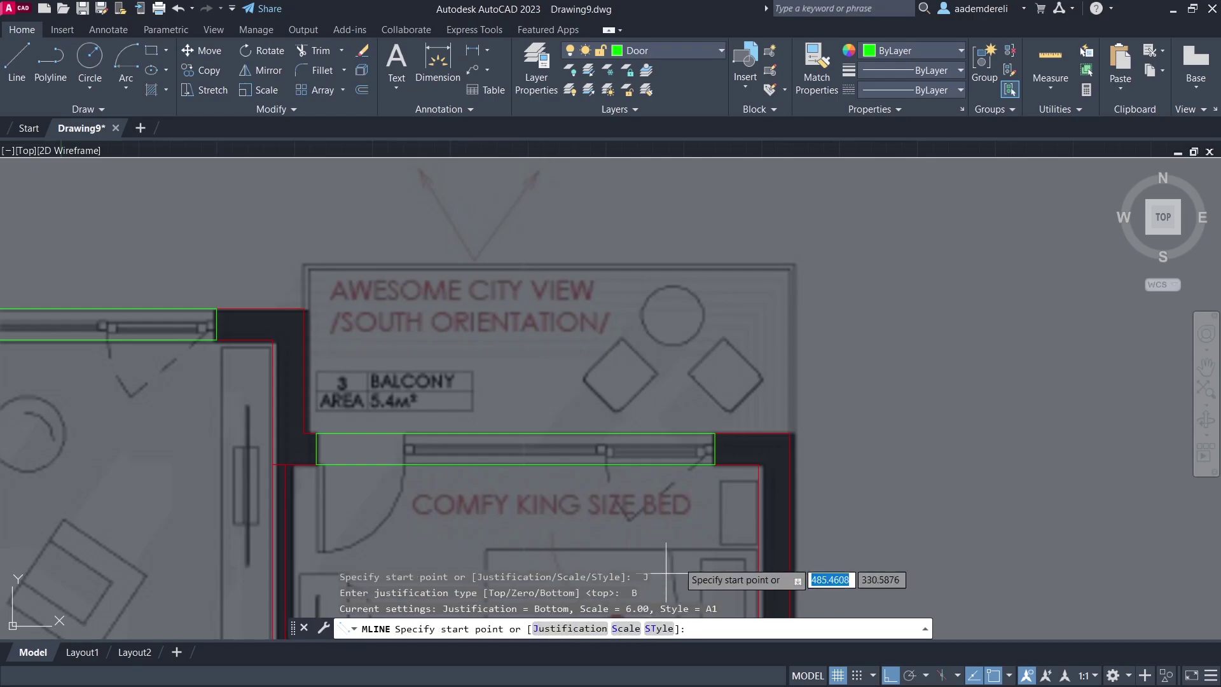
Draw the balcony railing from the bedroom's outer upper corner, 135 cm upward, across the balcony, and down to the living-room wall corner
click(790, 434)
text(130)
key(Return)
key(ctrl+z)
text(135)
key(Return)
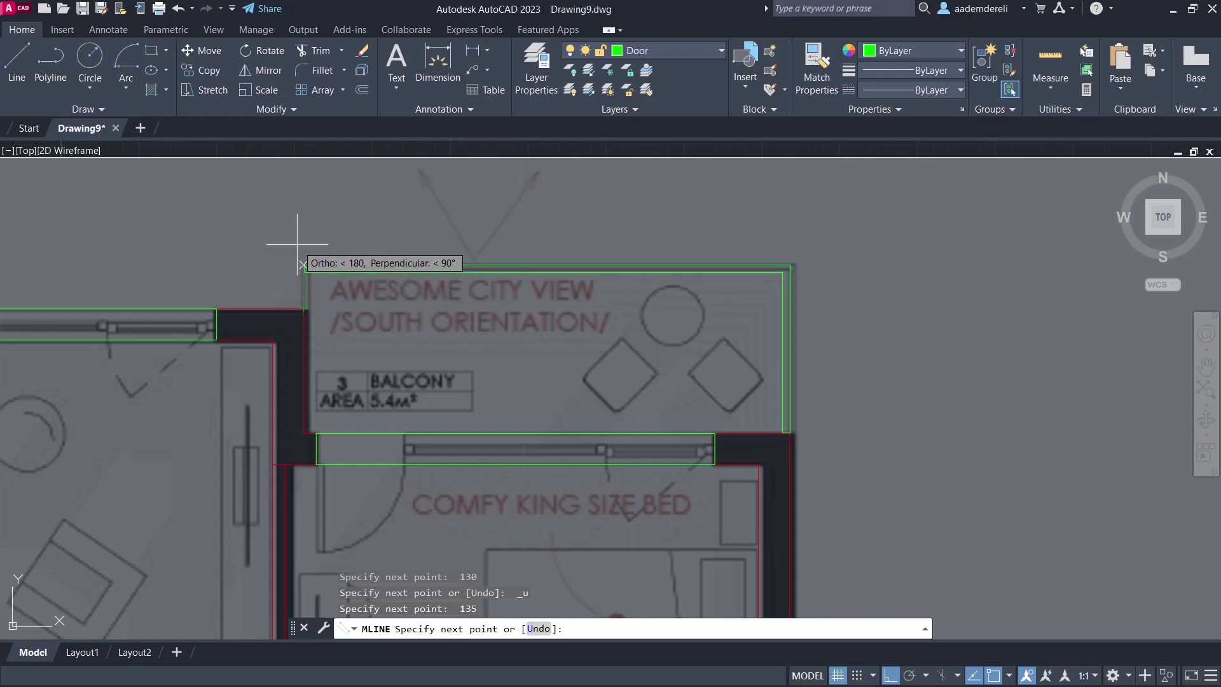
click(305, 272)
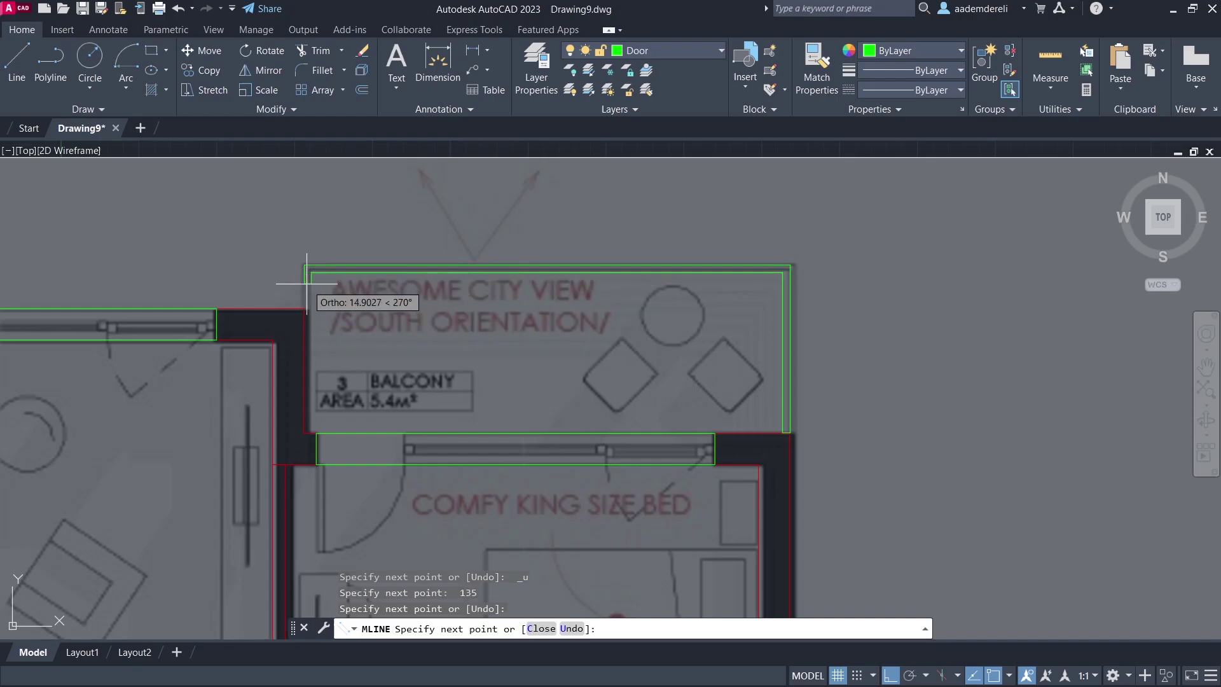
click(304, 308)
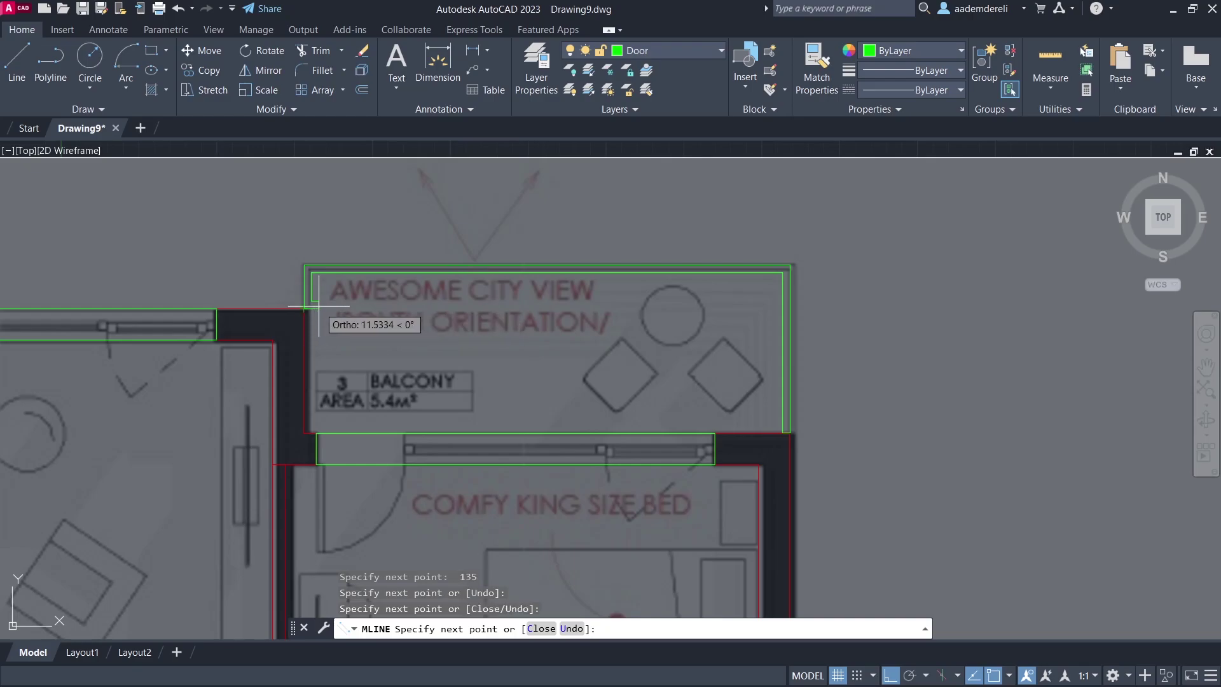
key(Return)
Stretch the balcony railing's endpoint and corner on the living-room side 6 cm outward
click(310, 292)
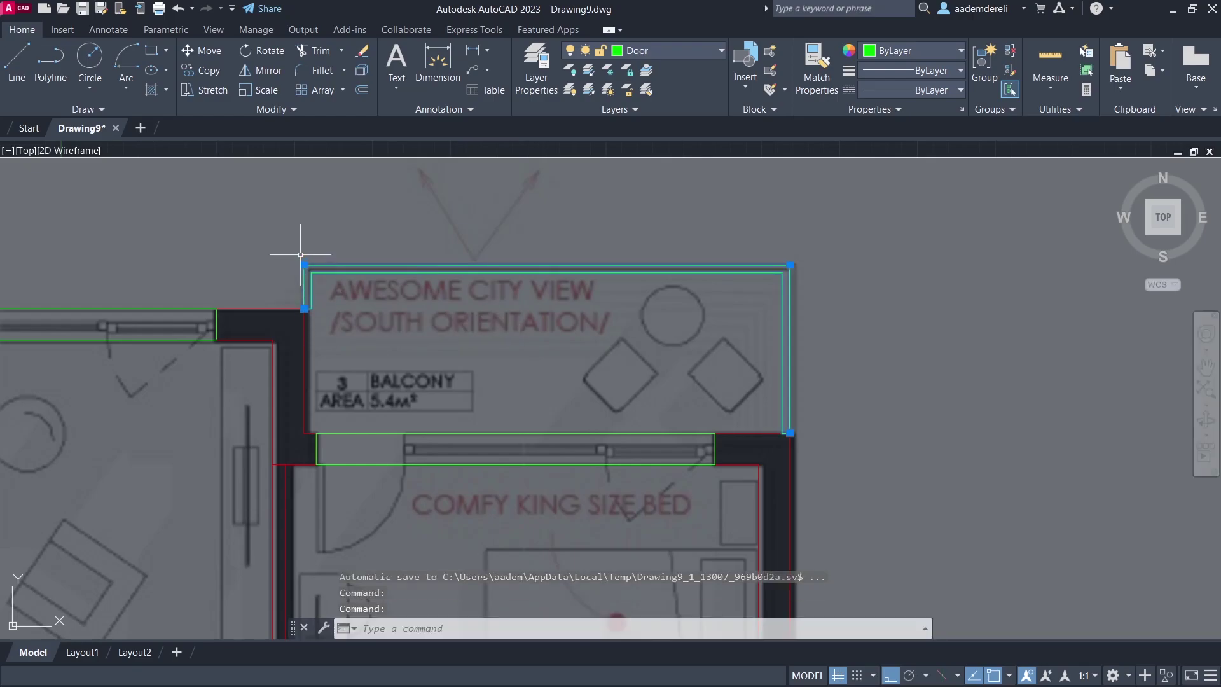
click(304, 308)
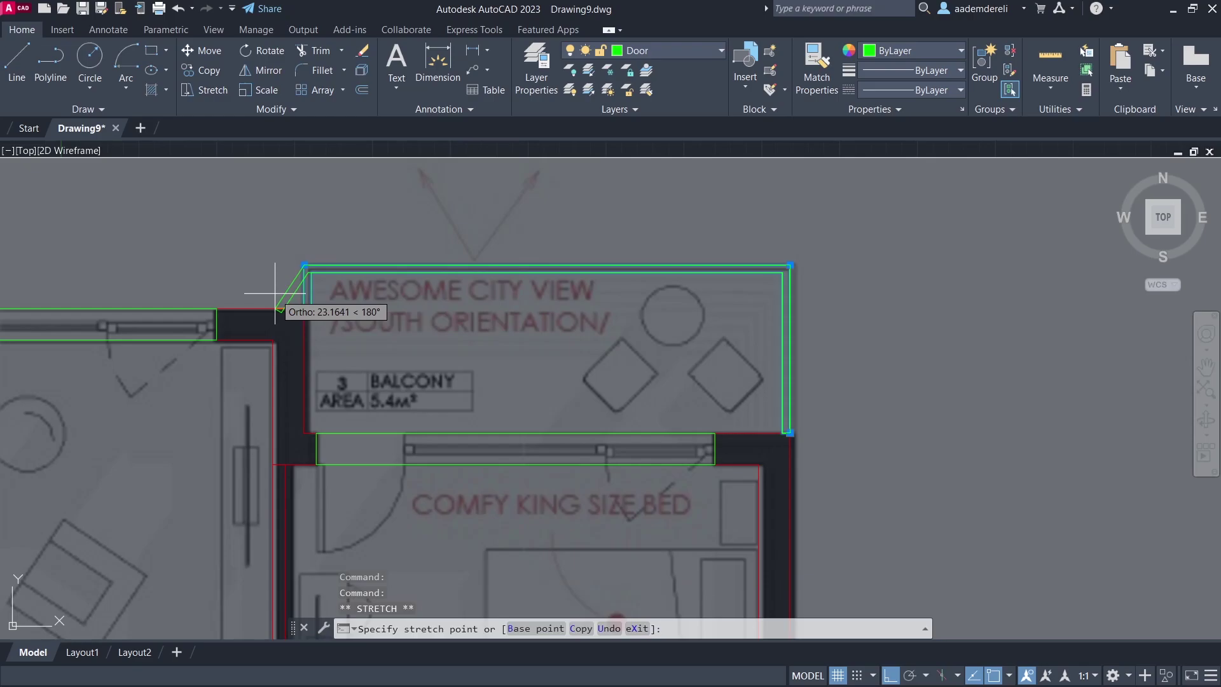
text(6)
key(Return)
click(301, 264)
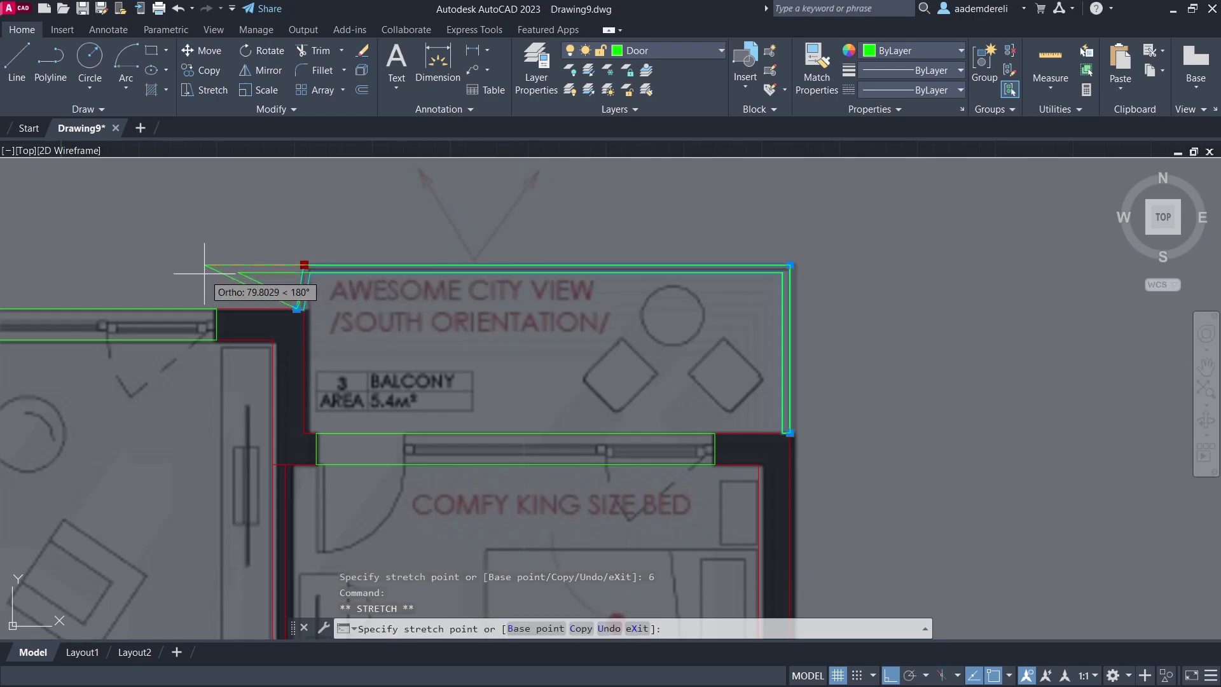
text(6)
key(Return)
key(Escape)
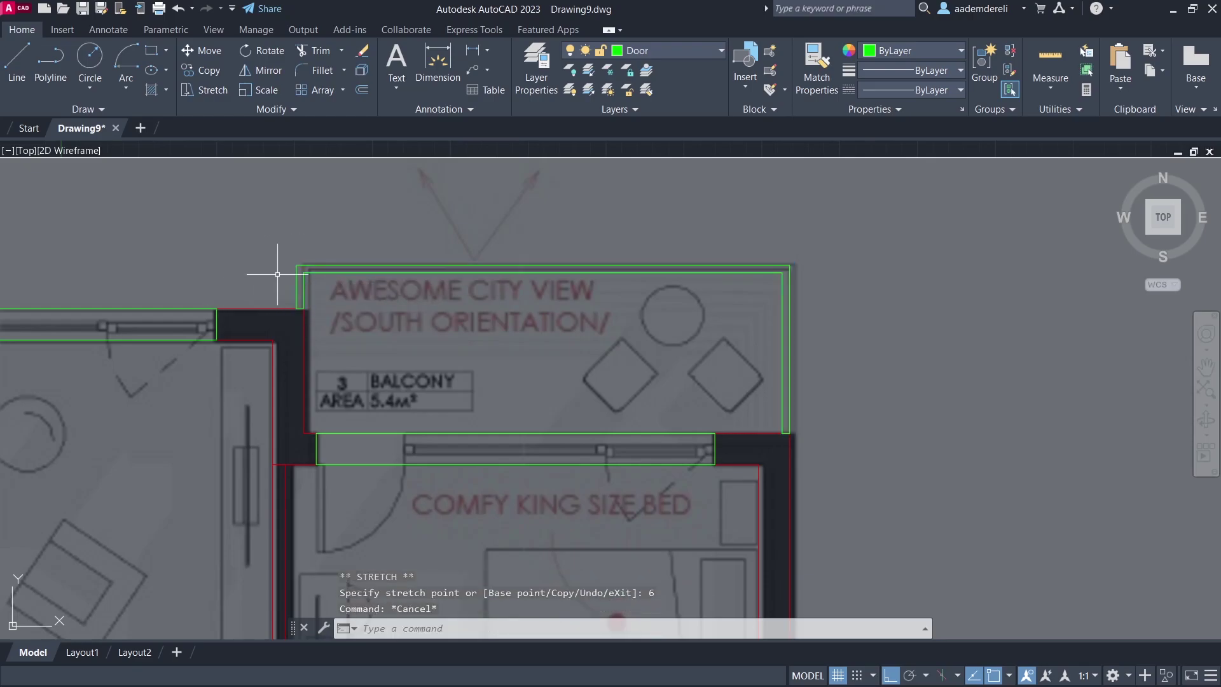
Move the reference image horizontally off the traced plan, placing it to the plan's right
scroll(512, 280, down, 6)
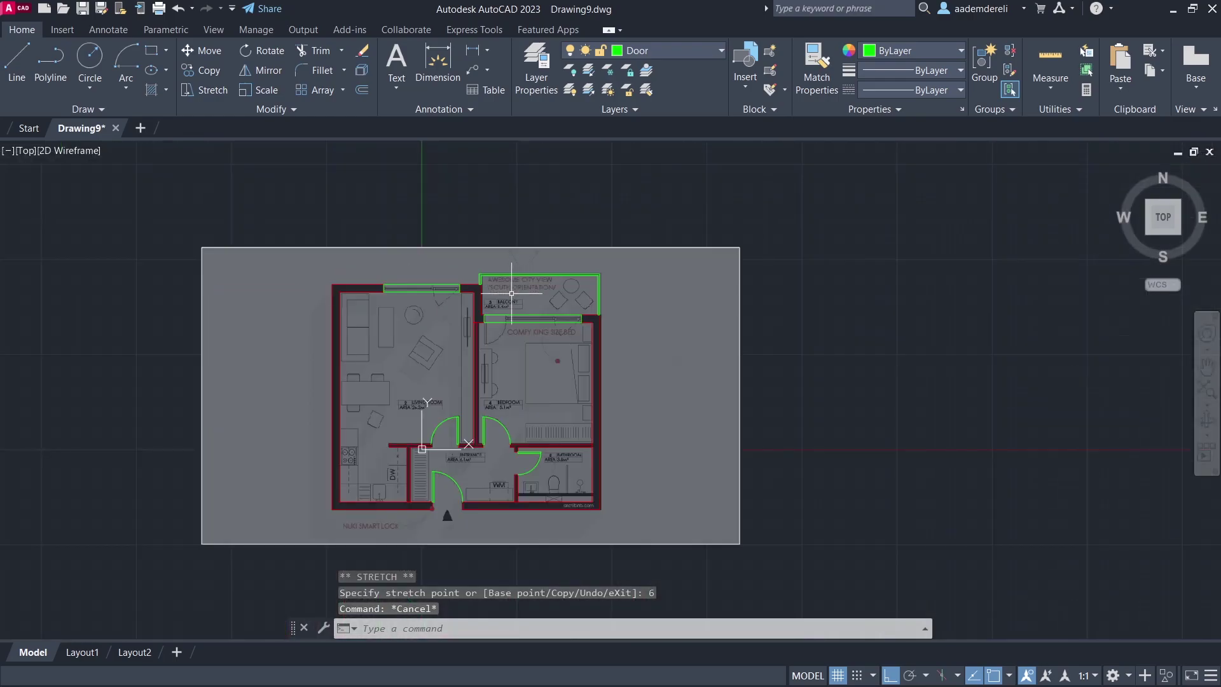
click(569, 237)
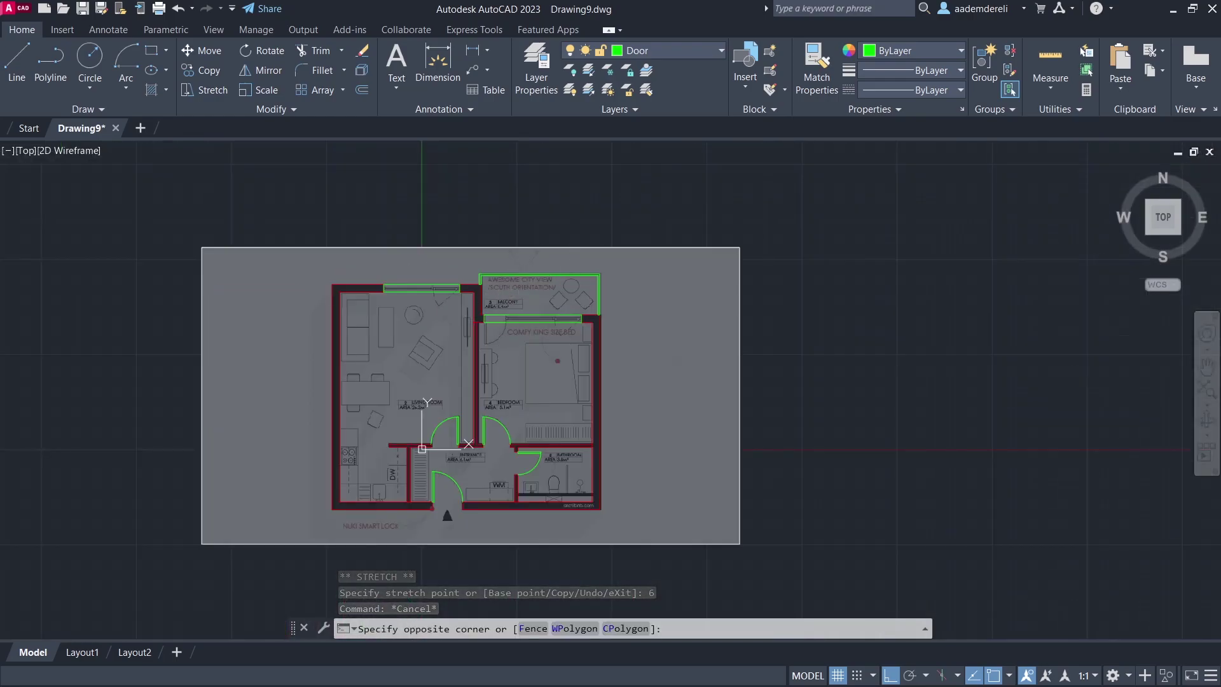
click(525, 258)
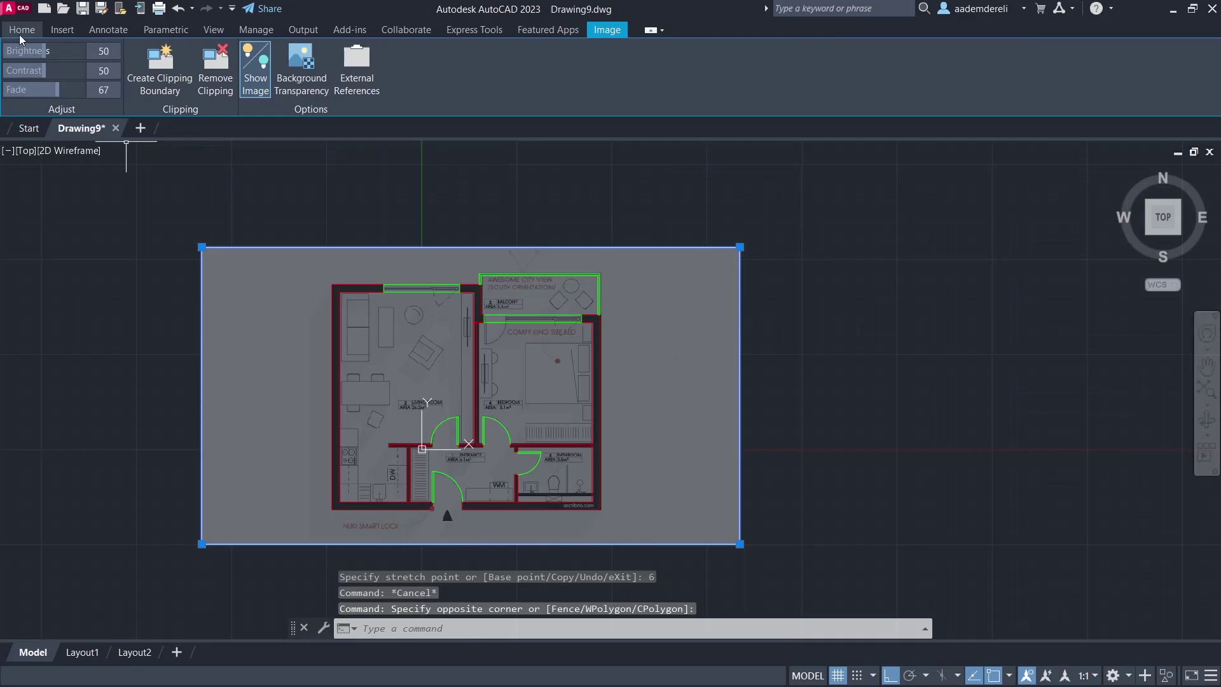
click(20, 37)
click(201, 51)
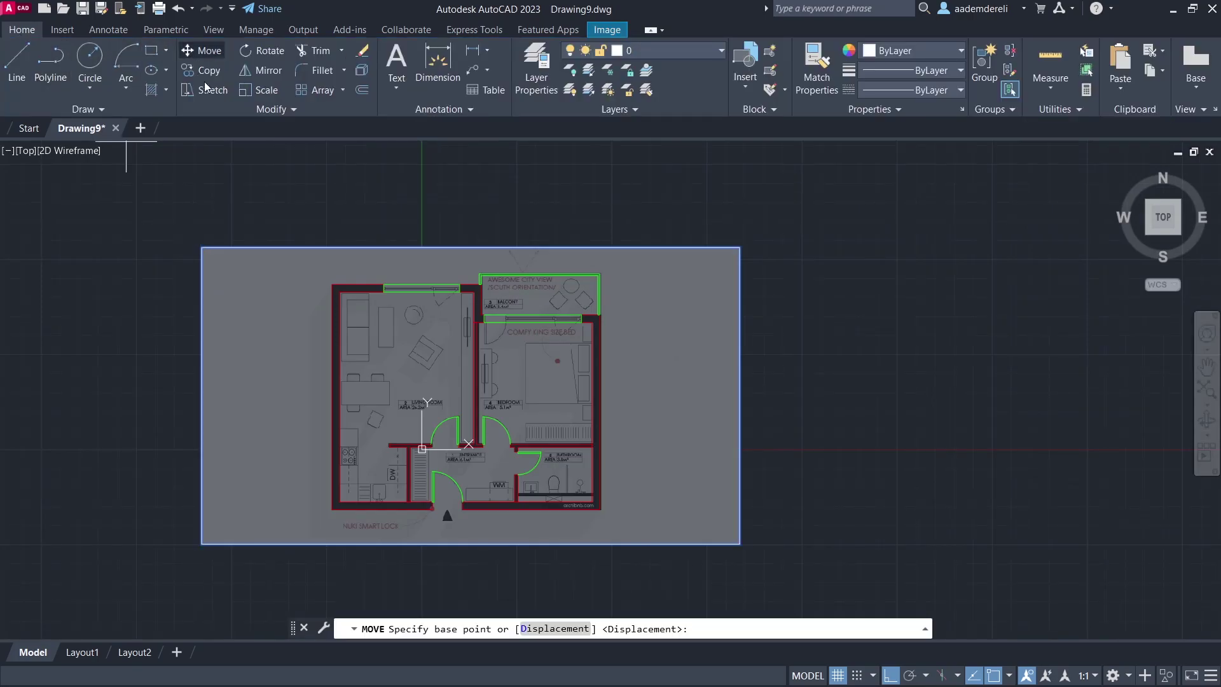
scroll(204, 218, down, 2)
click(213, 217)
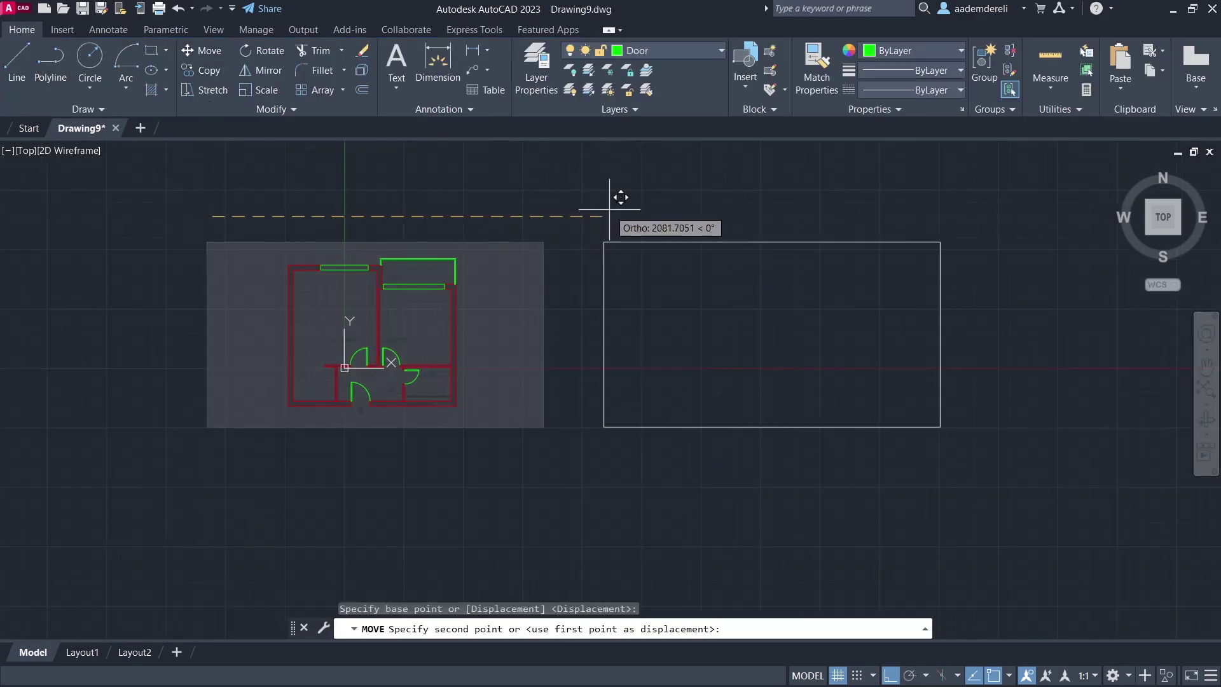
click(638, 196)
Move the traced plan and the reference image together horizontally to the right, clear of the Y axis
click(487, 235)
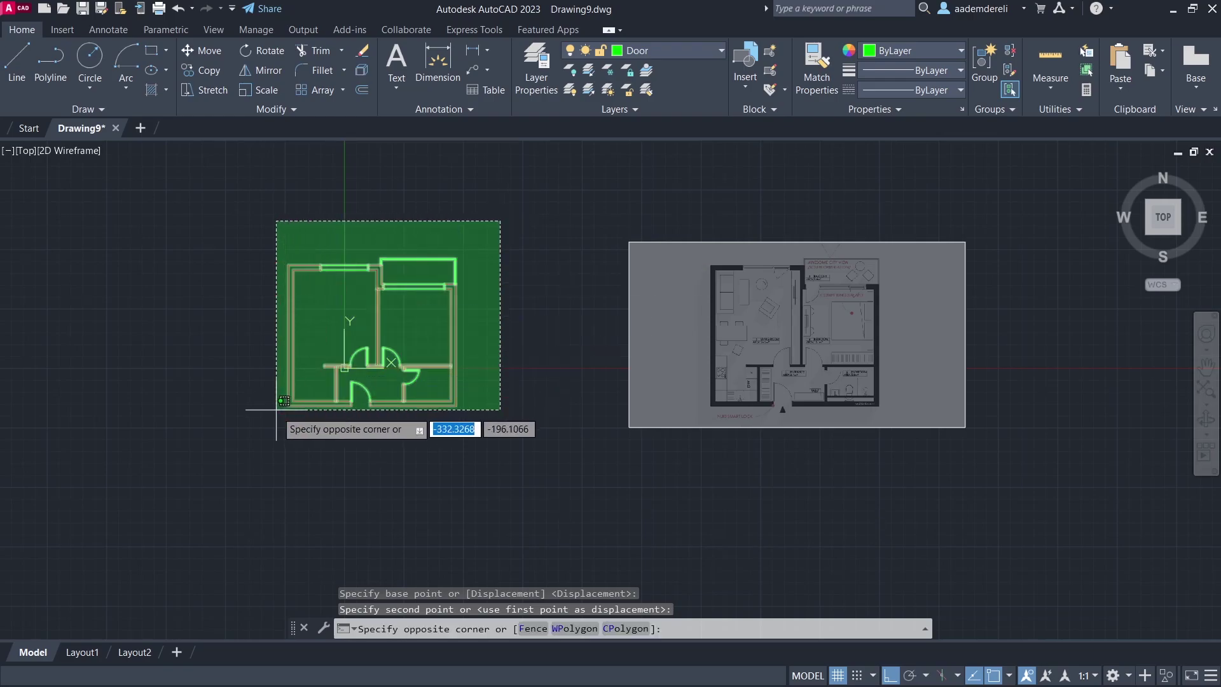
click(265, 426)
click(715, 450)
click(606, 308)
key(space)
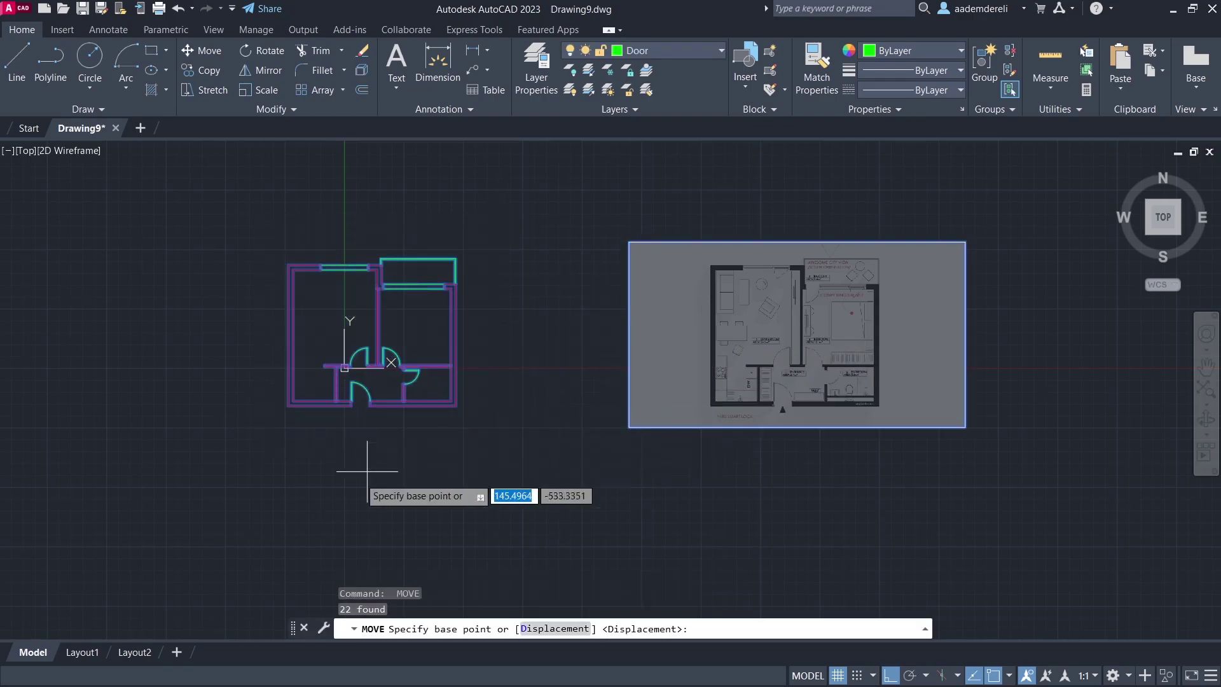
click(234, 542)
click(389, 499)
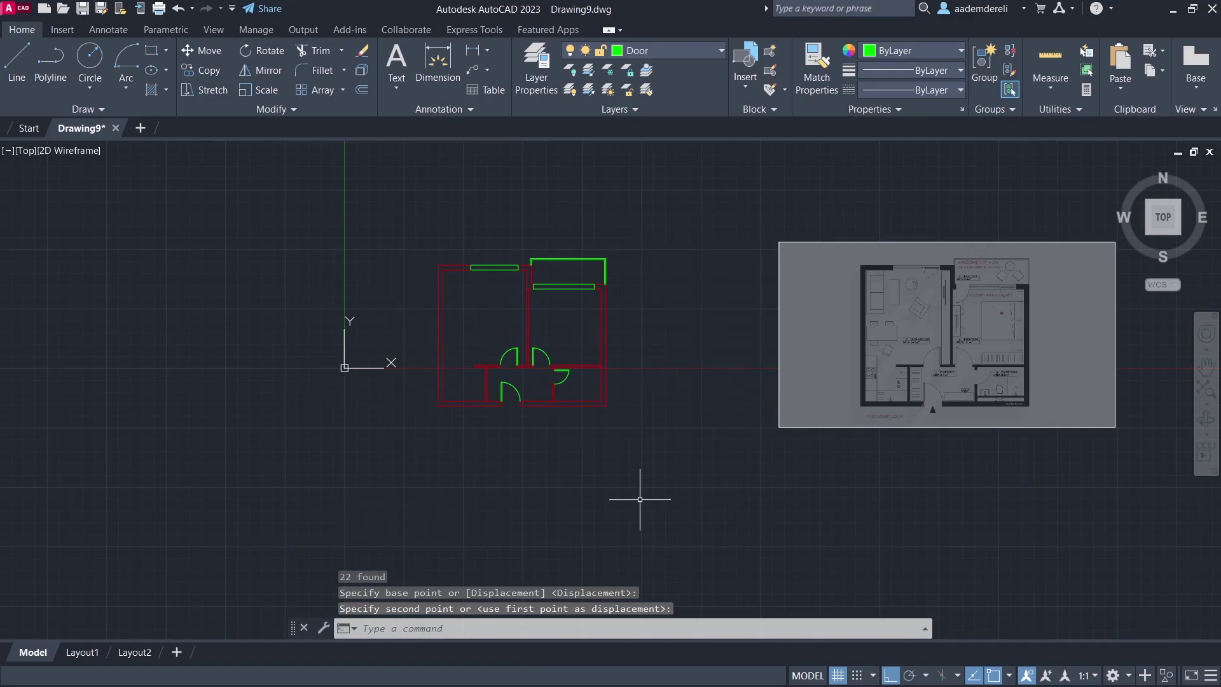
Move the traced plan and the reference image together straight upward, clear of the X axis
click(922, 501)
click(419, 235)
key(m)
key(space)
click(646, 481)
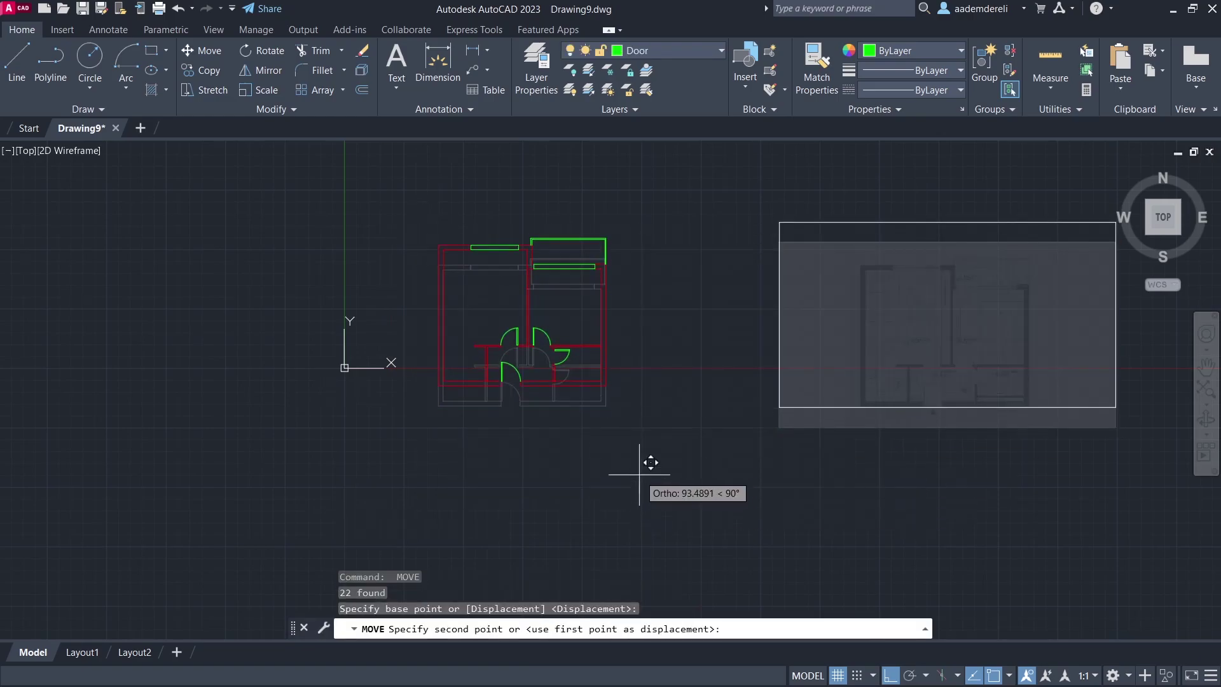
click(648, 425)
Make the Dimensions layer current
scroll(505, 269, up, 4)
middle_drag(505, 261, 506, 323)
click(666, 44)
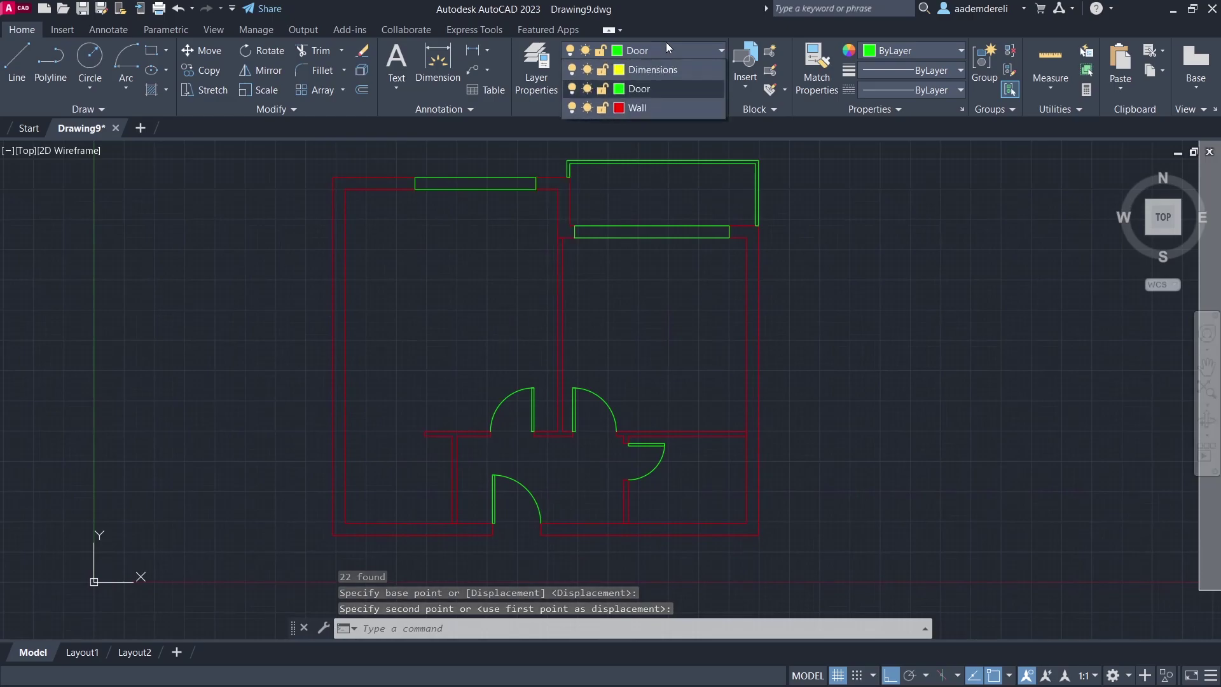
click(673, 87)
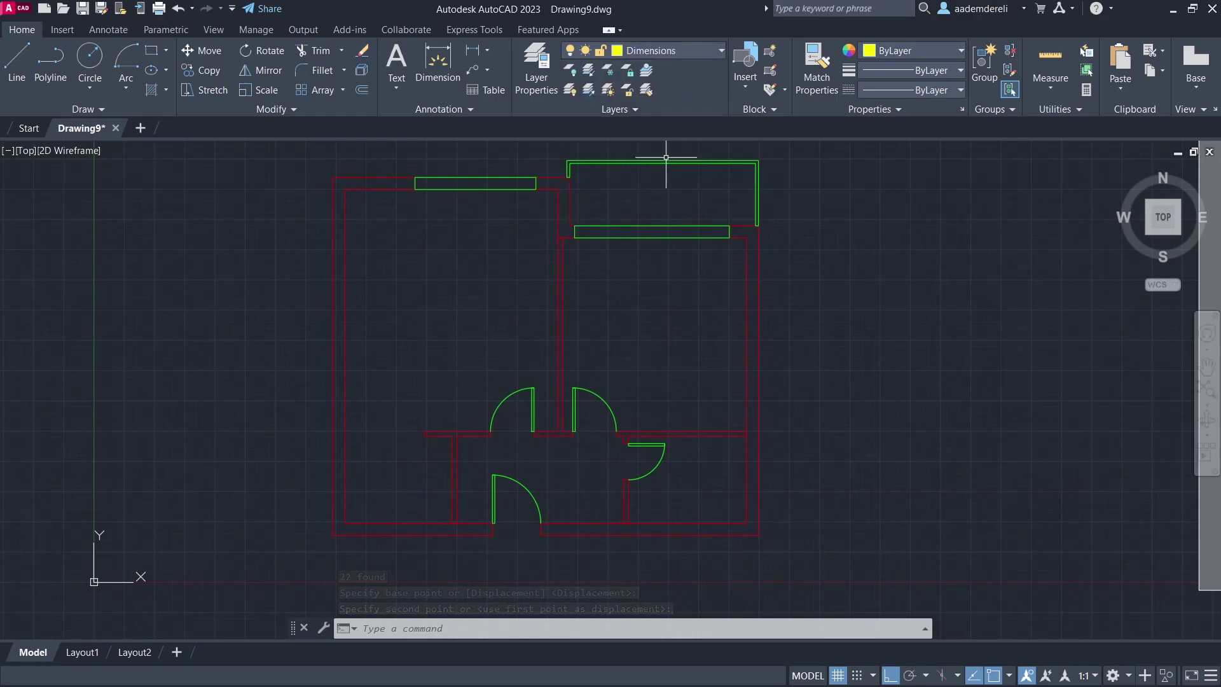
Add a vertical linear dimension along the full height of the living room's outer left wall, placed just outside it
scroll(632, 273, down, 2)
middle_drag(632, 273, 615, 294)
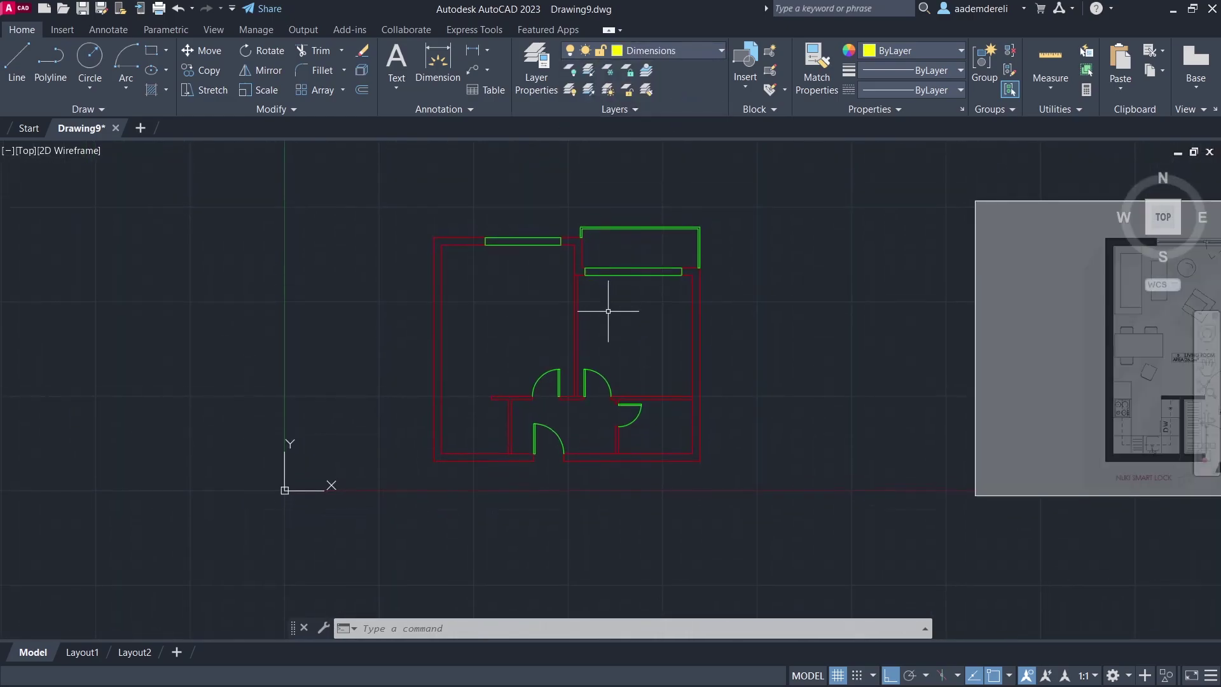
scroll(610, 318, up, 2)
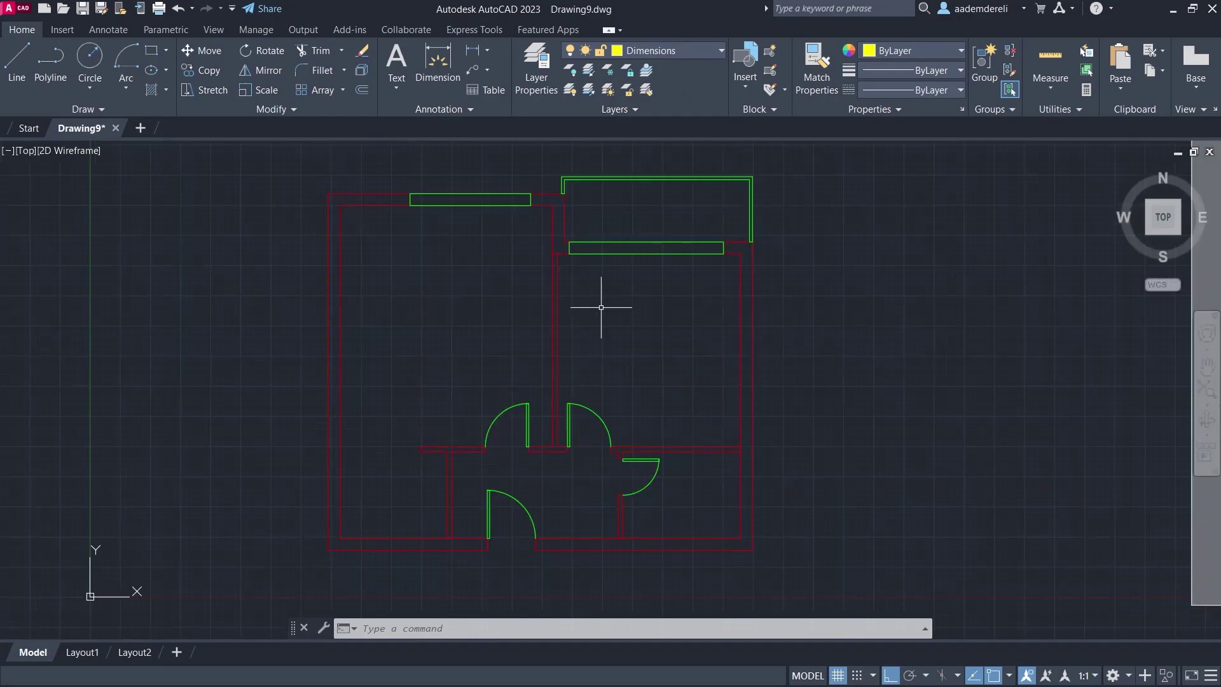
click(473, 51)
click(334, 204)
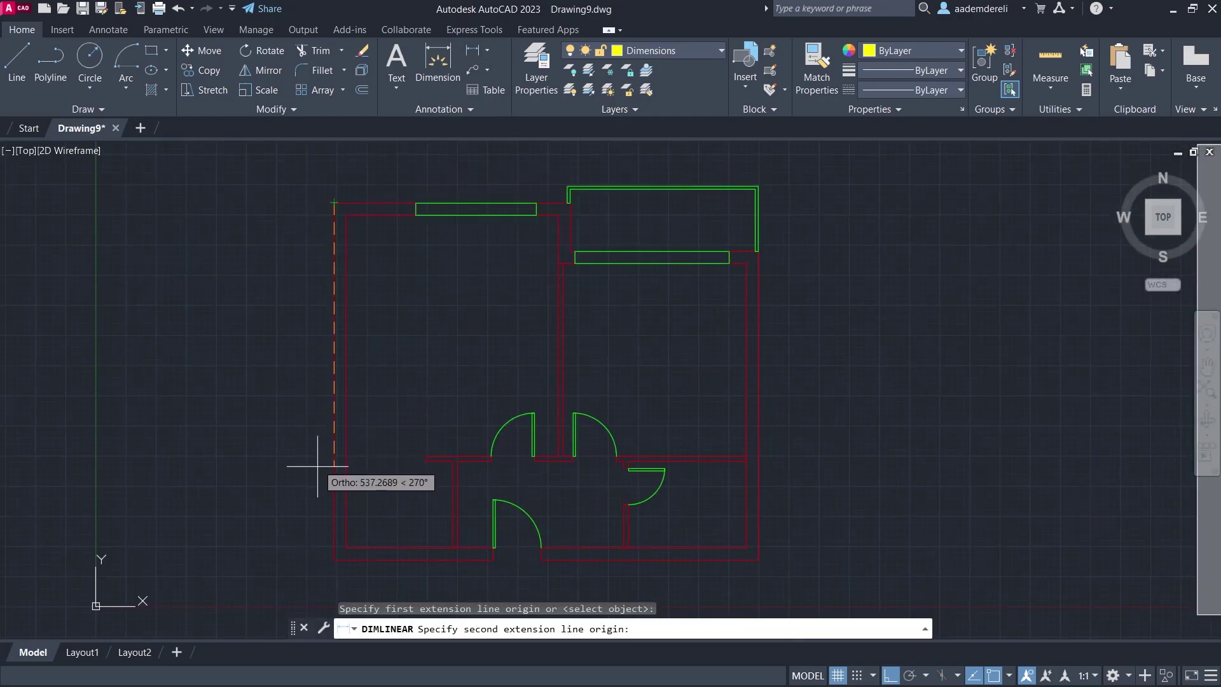
click(334, 560)
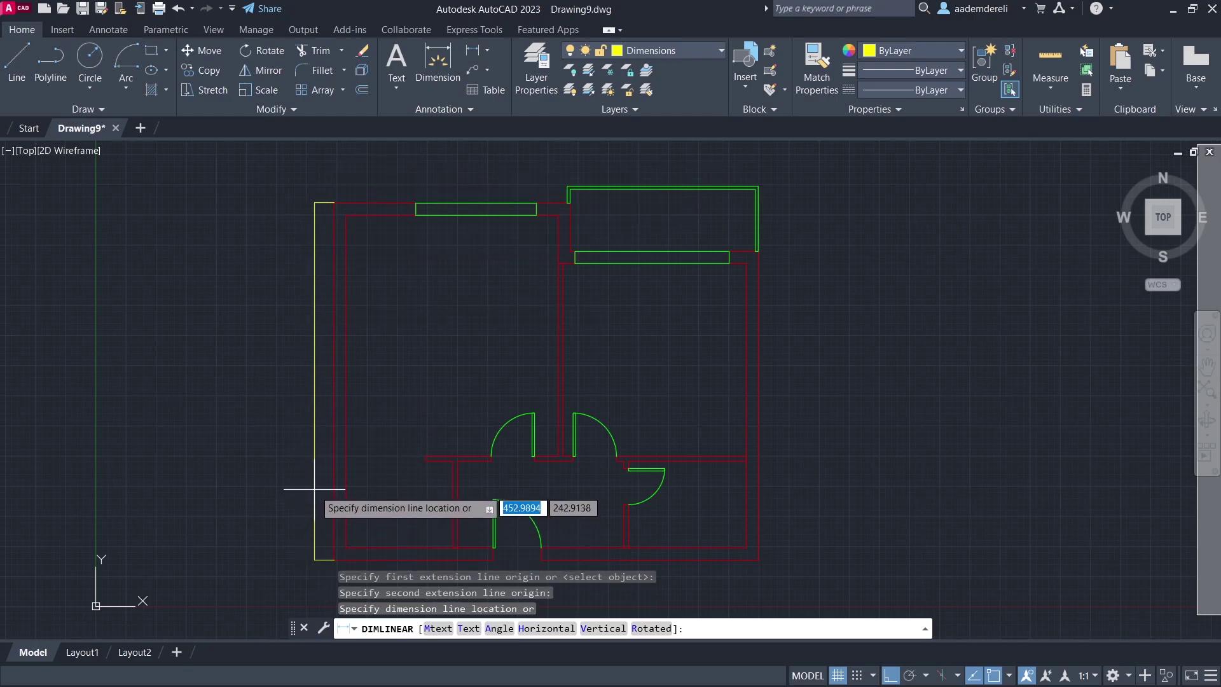
click(319, 413)
Modify the Standard dimension style, setting its overall scale to 100
scroll(310, 339, up, 3)
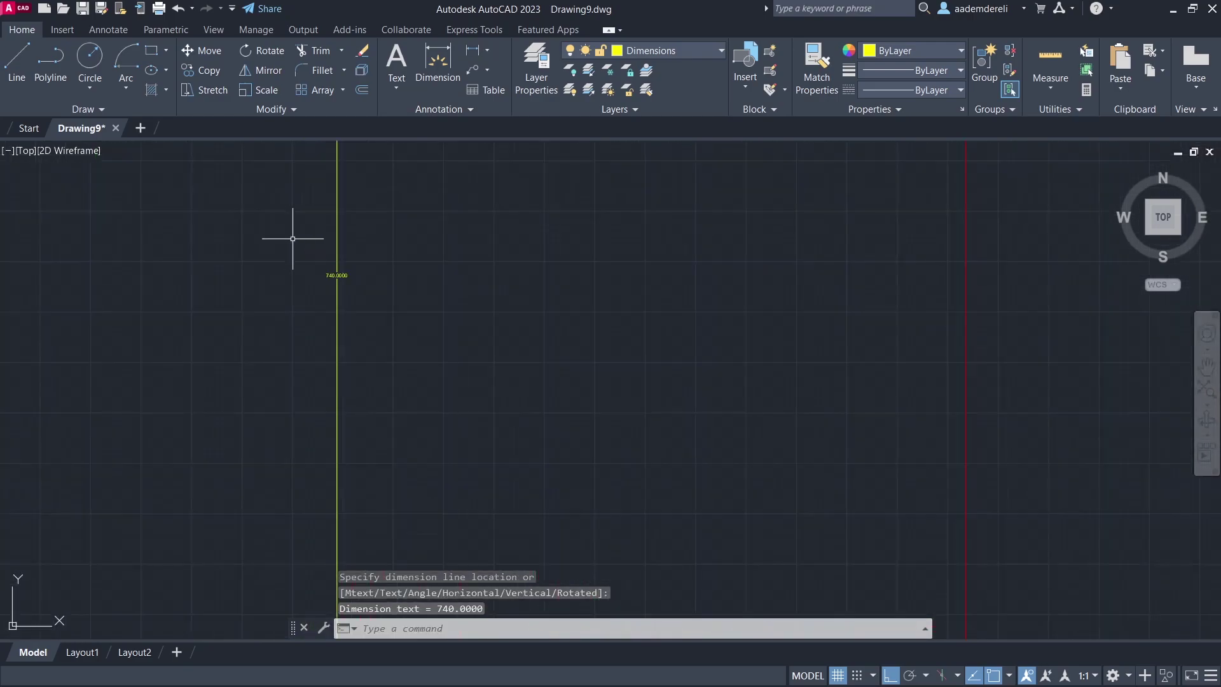
scroll(354, 320, down, 5)
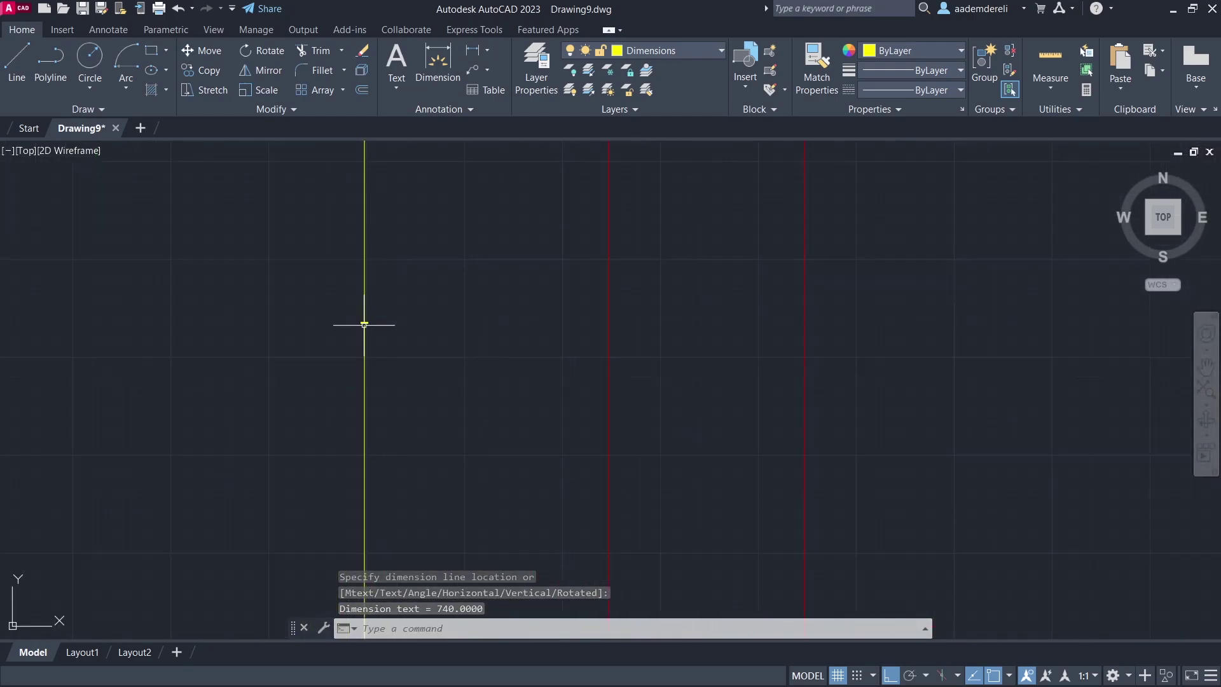
middle_drag(354, 324, 395, 341)
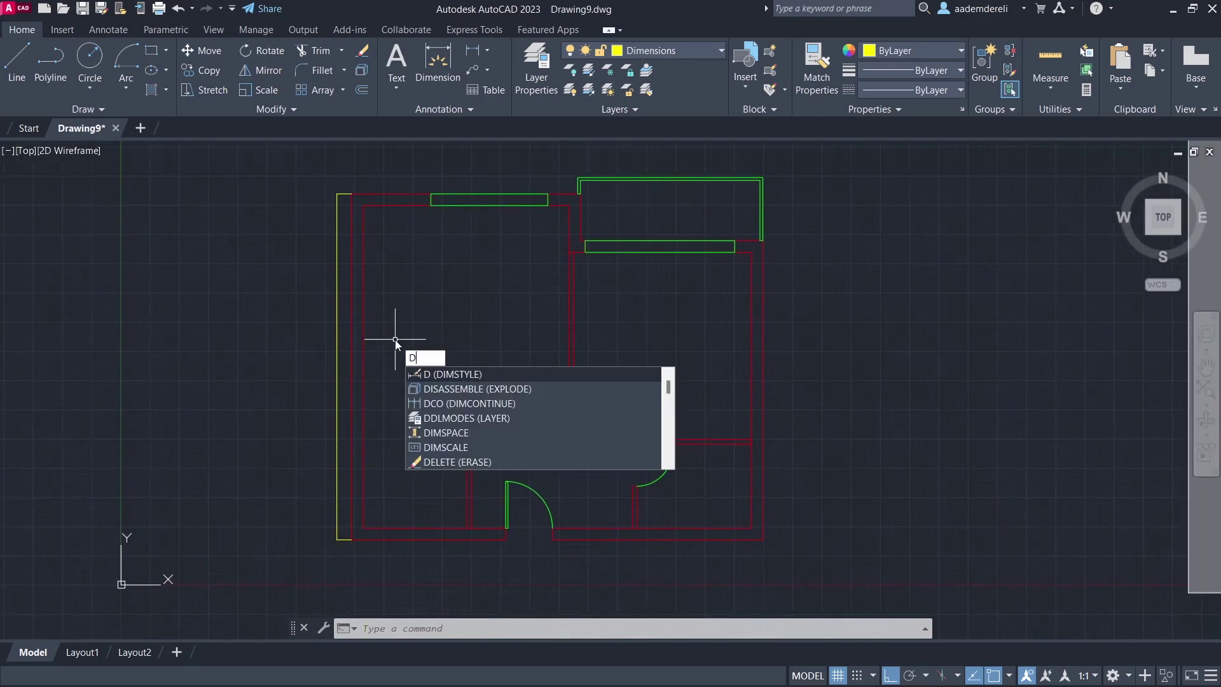
key(Return)
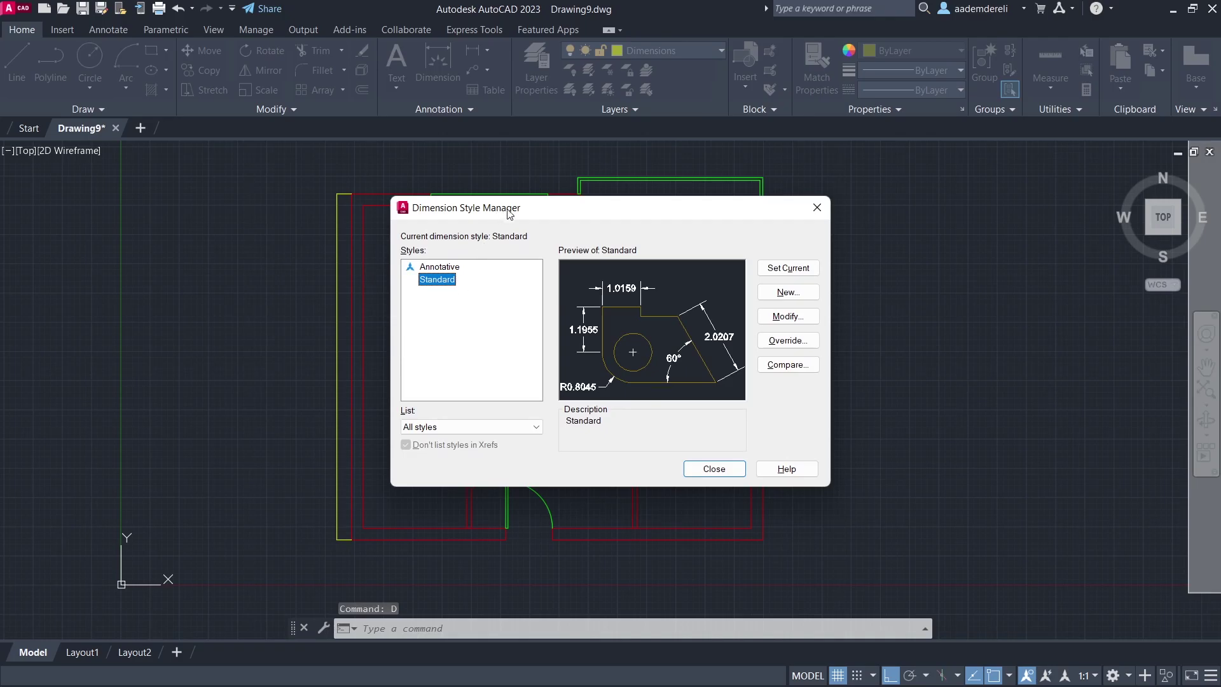
drag(505, 211, 728, 207)
click(1010, 312)
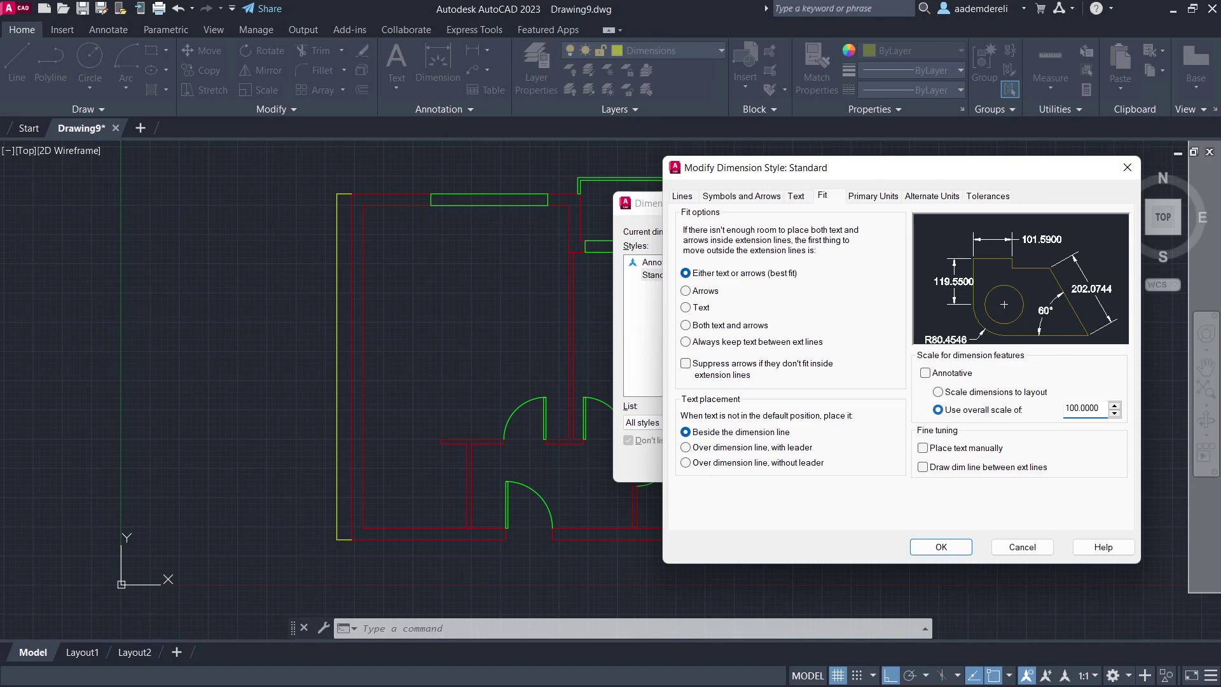
Set the Standard dimension style's linear dimension precision to 0, without decimal places
click(874, 197)
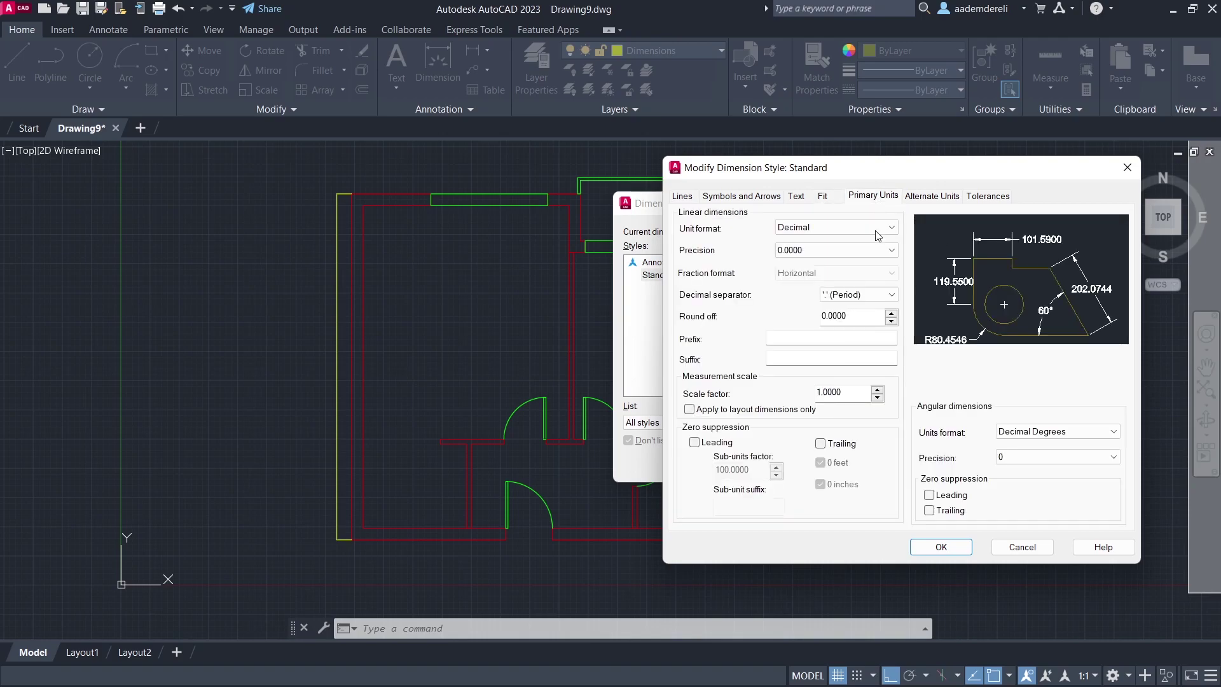
click(800, 251)
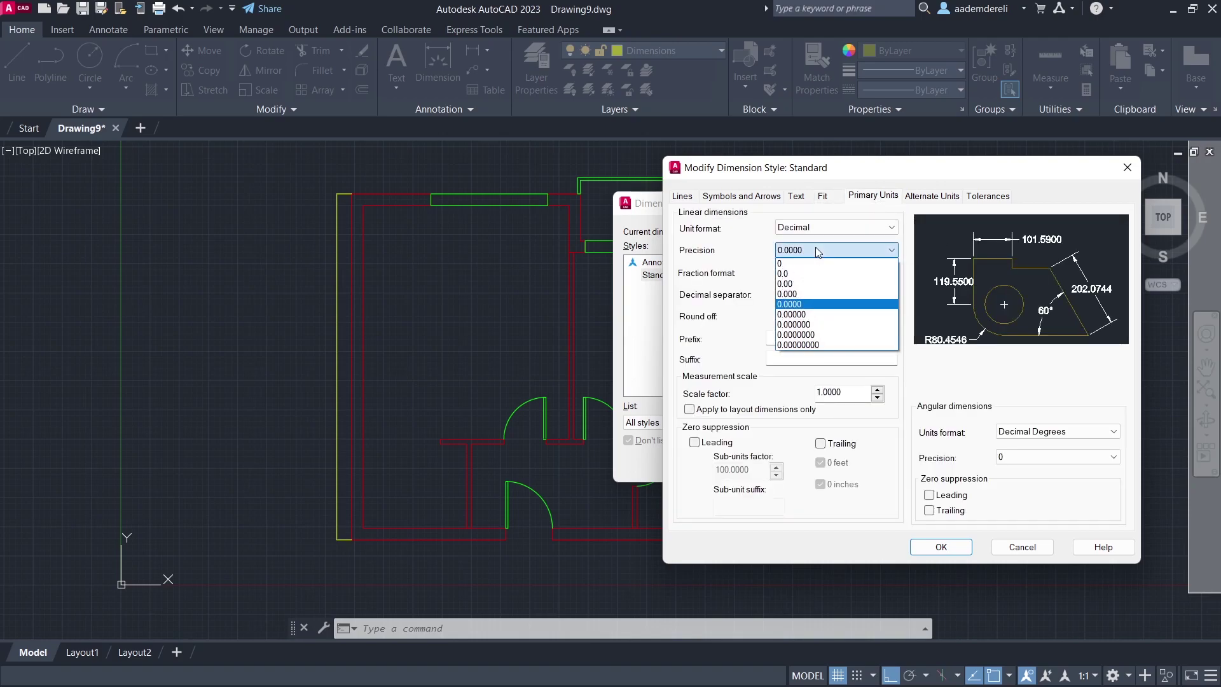
click(814, 263)
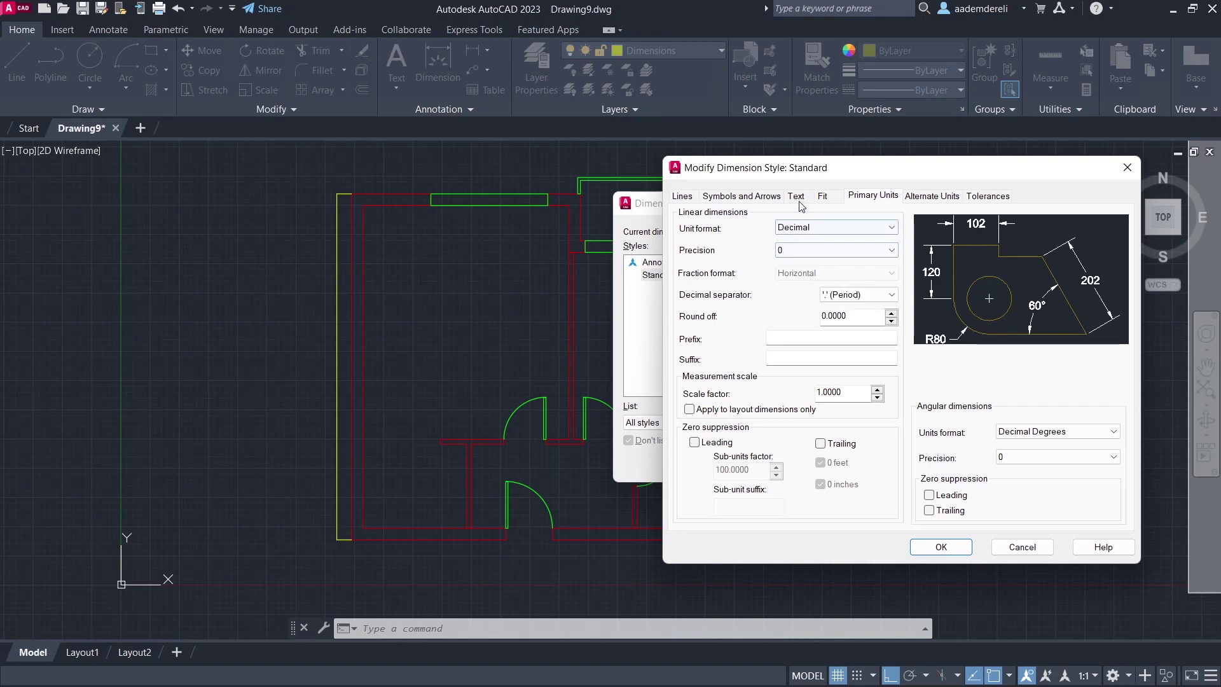
Give the Standard dimension style Architectural tick arrowheads with an arrow size of 0.1, and apply the style changes
click(732, 198)
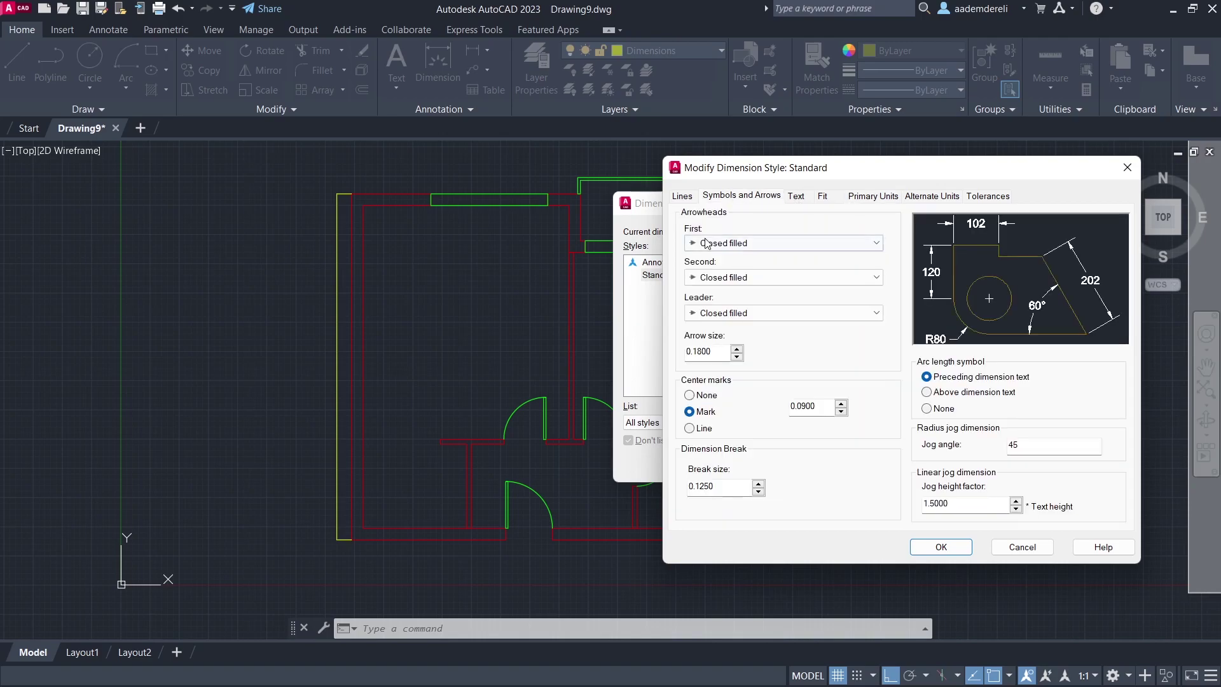
click(773, 244)
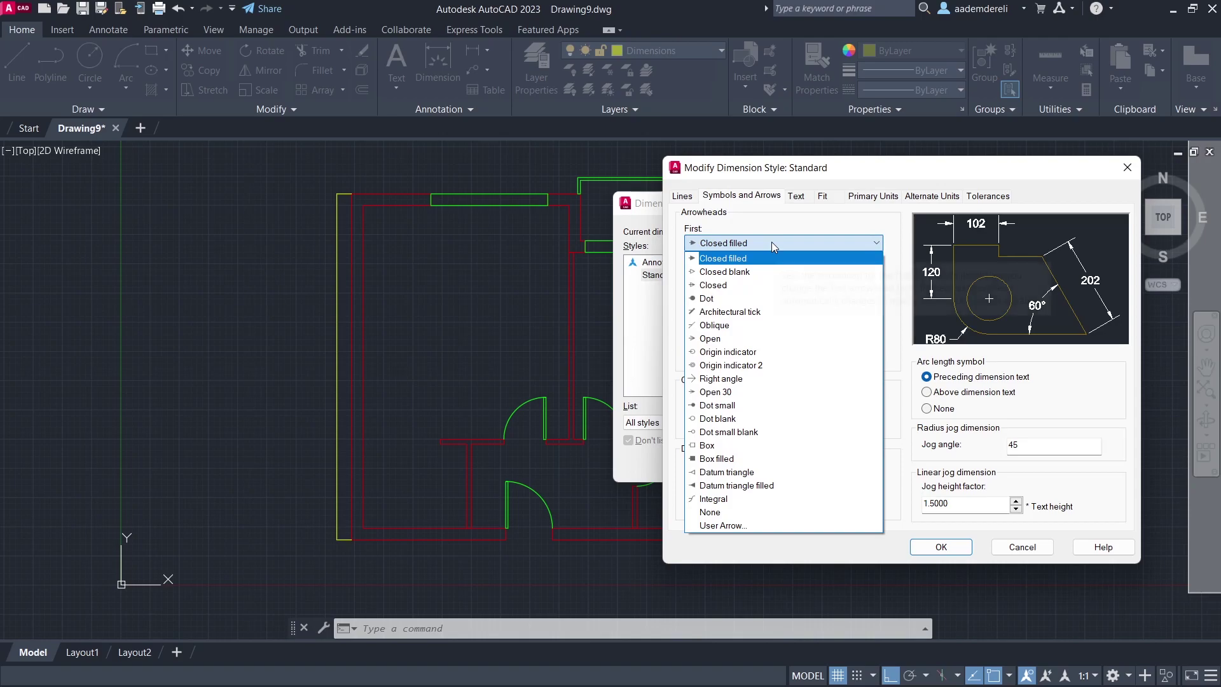
click(782, 312)
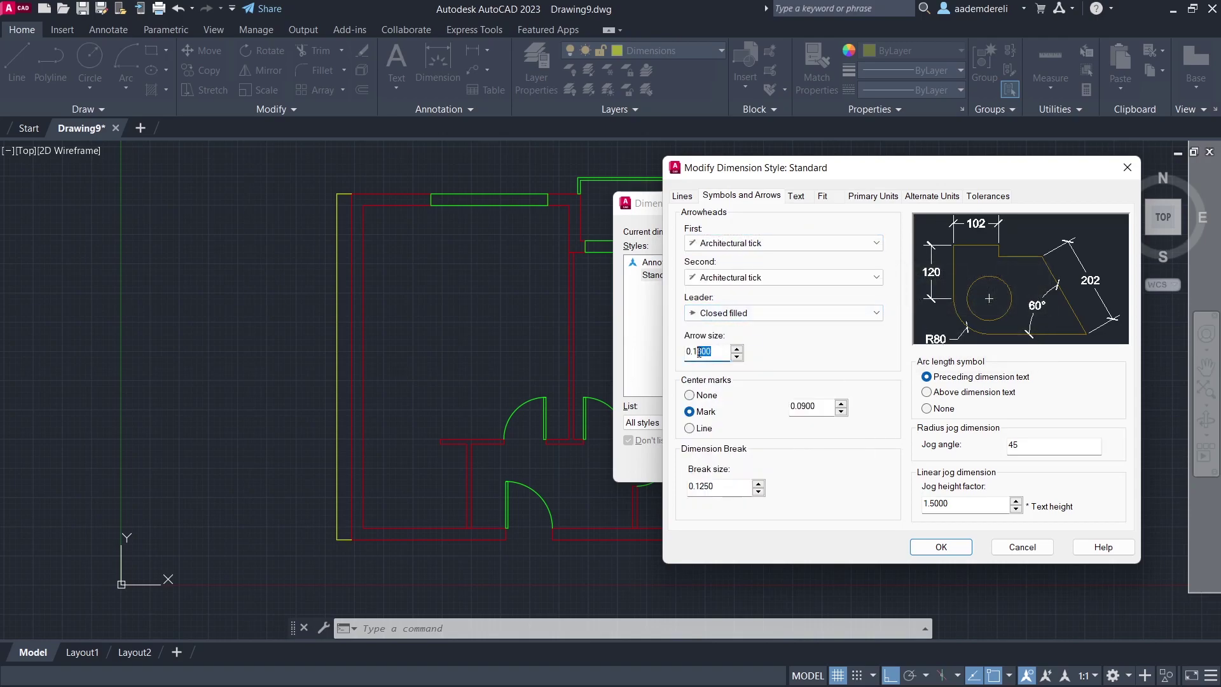
key(BackSpace)
key(Tab)
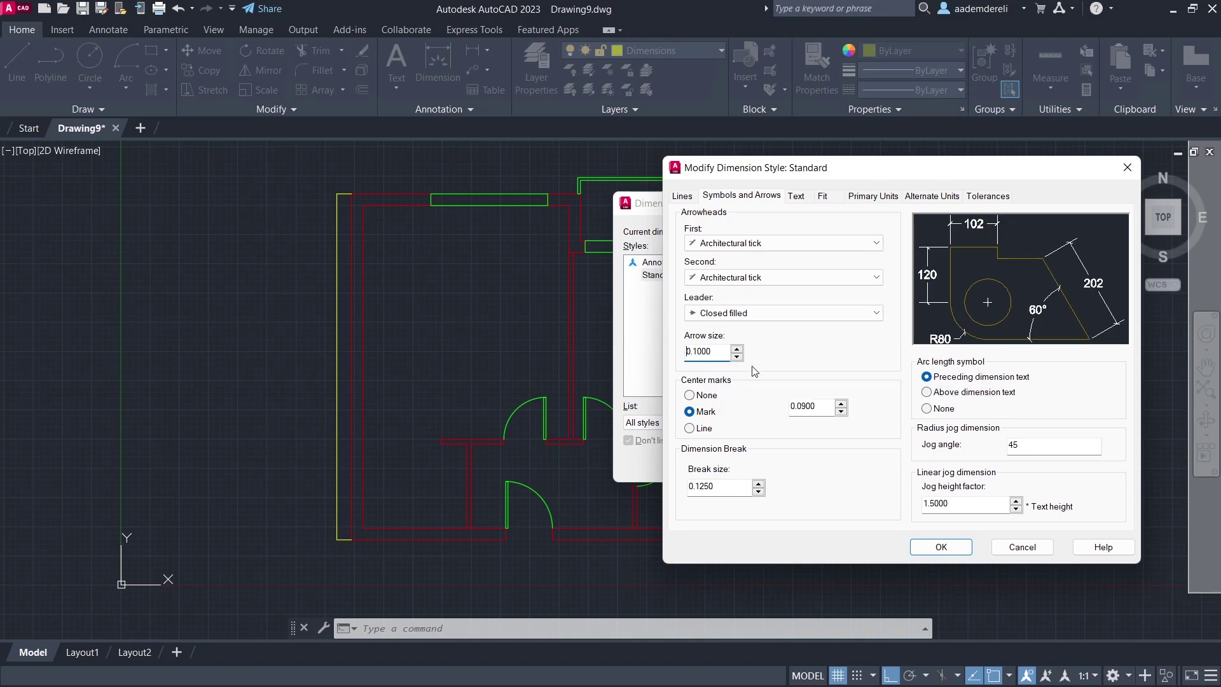
click(926, 548)
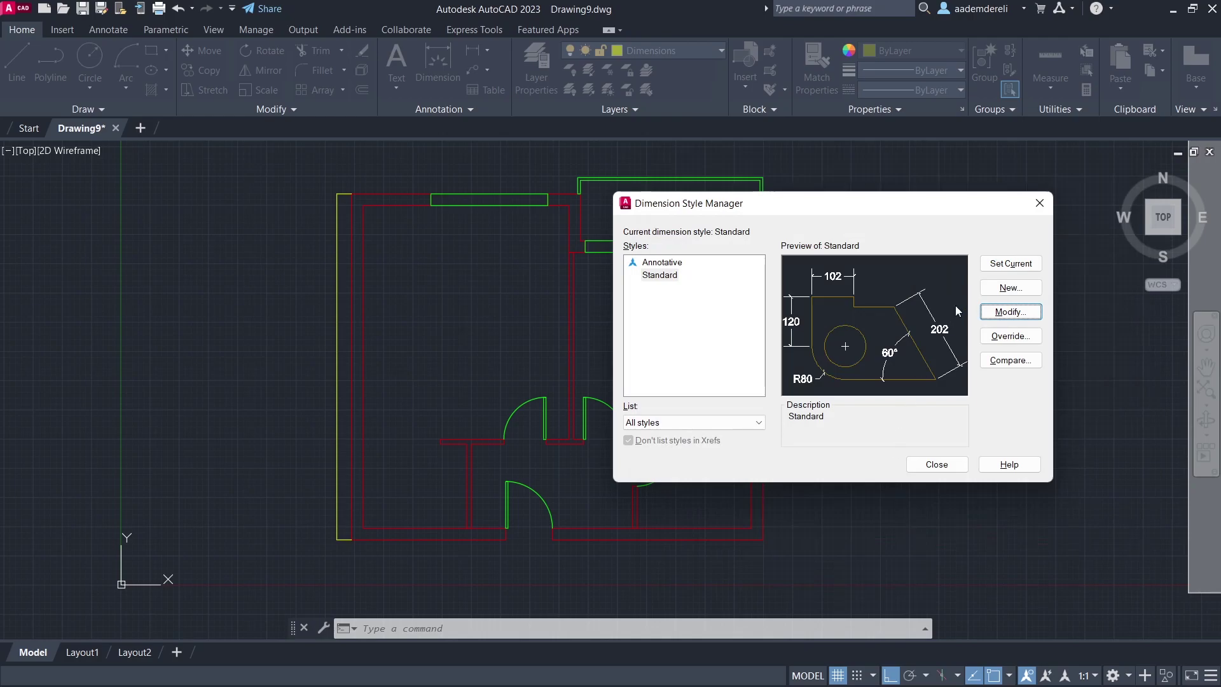
click(1037, 207)
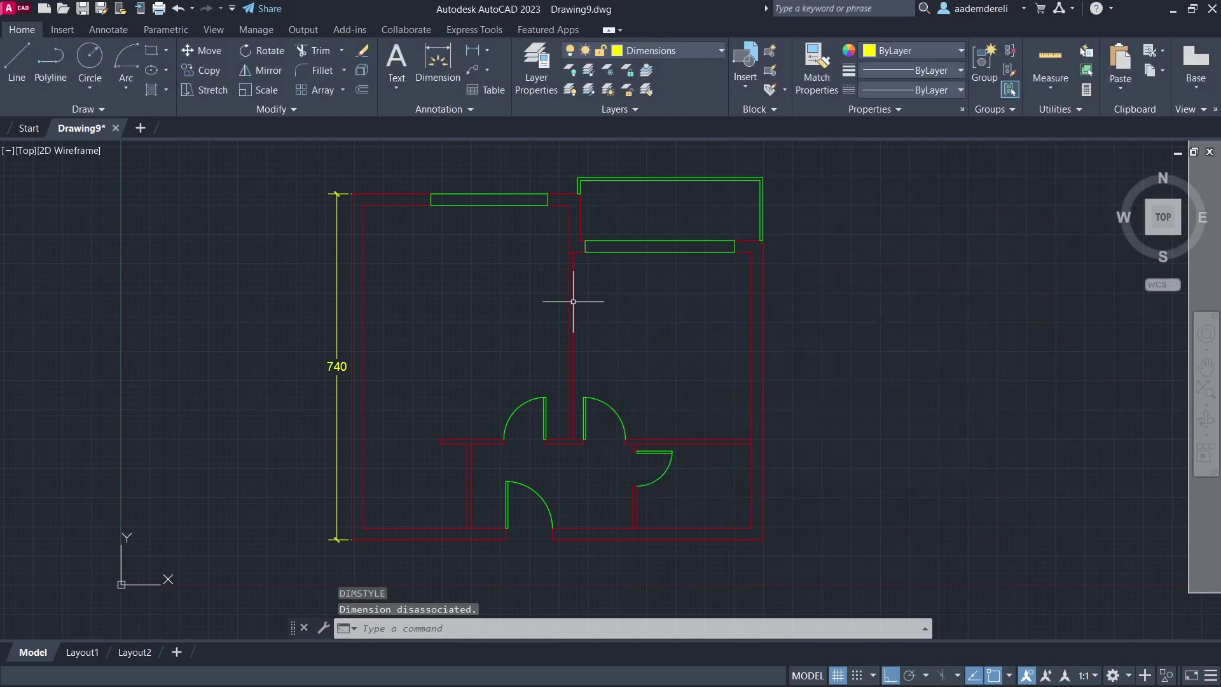
Move the vertical dimension of the living room's outer left wall farther away from the wall
click(335, 335)
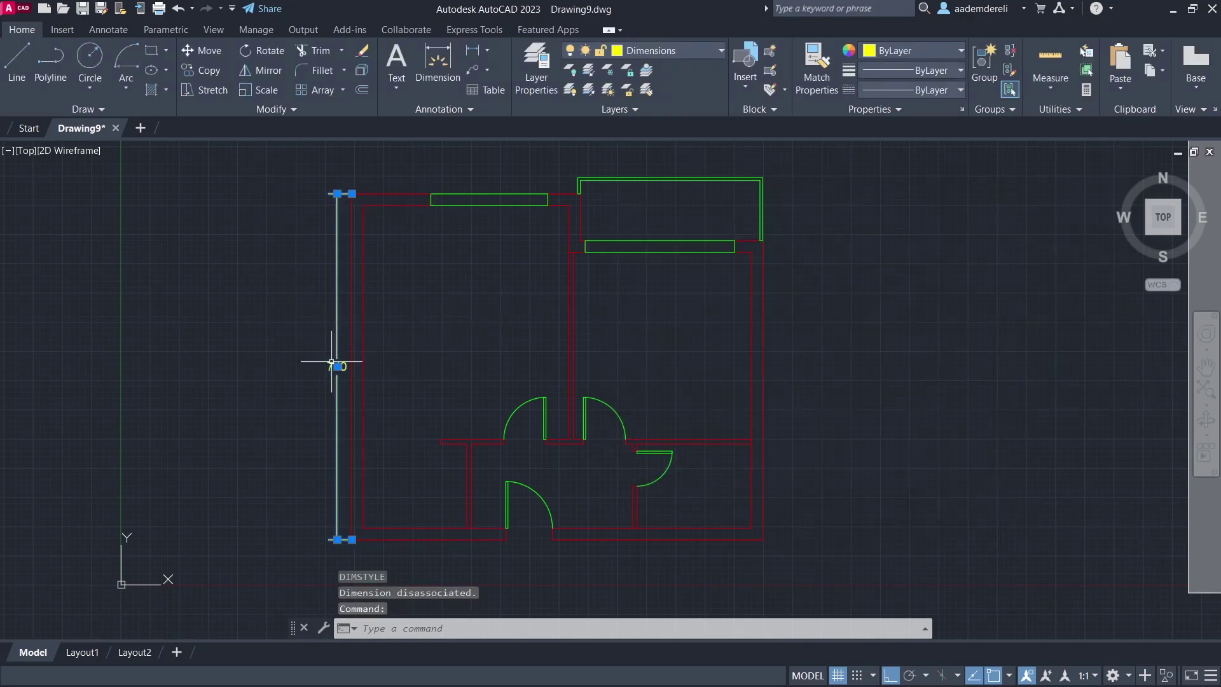
click(332, 363)
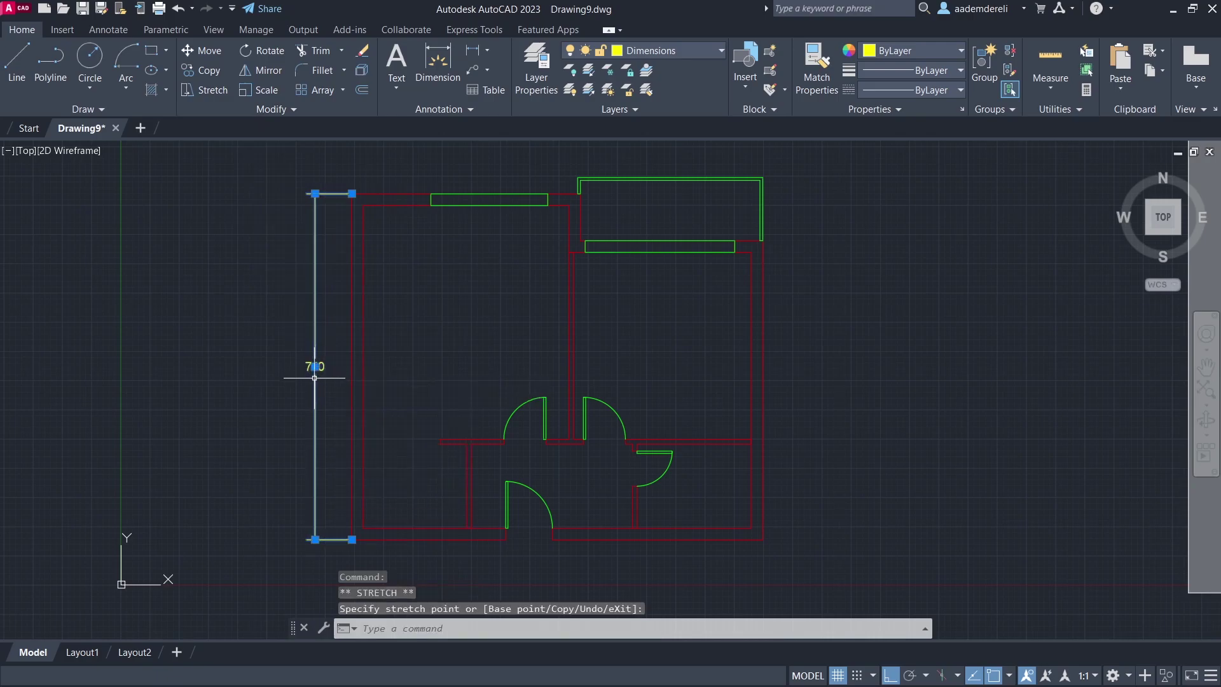
click(314, 382)
key(Escape)
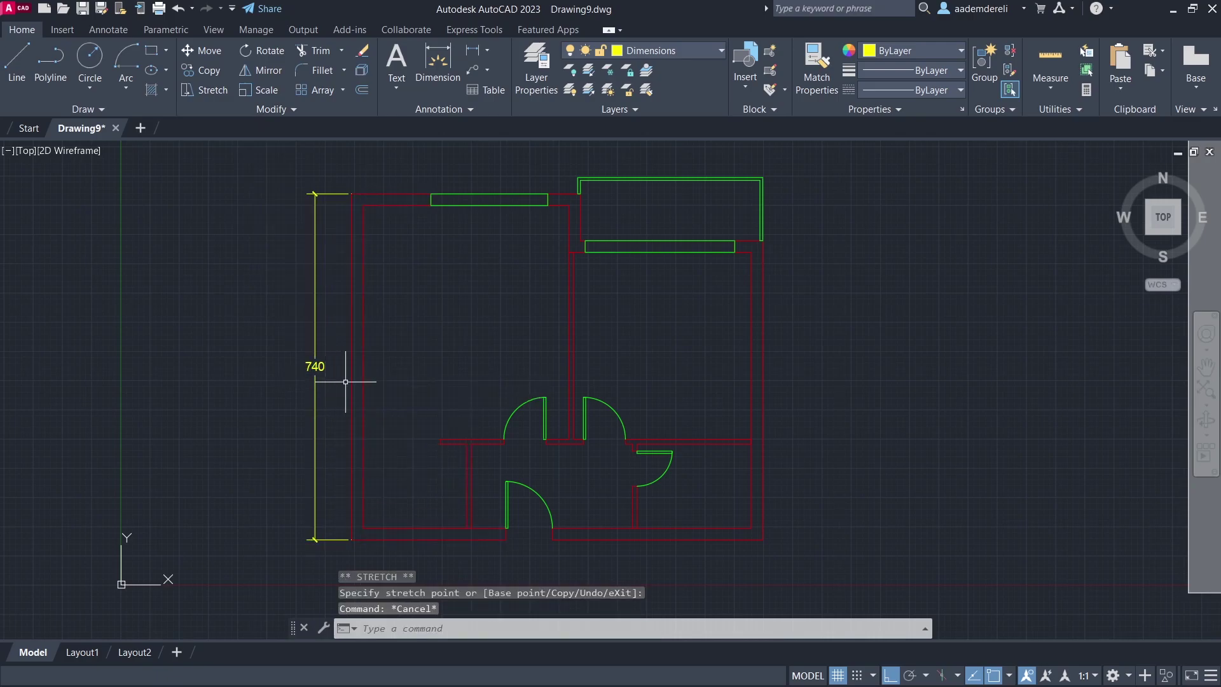
Add a horizontal linear dimension below the plan from its lower-left outer corner to the left jamb of the entrance door
middle_drag(344, 381, 326, 374)
click(470, 56)
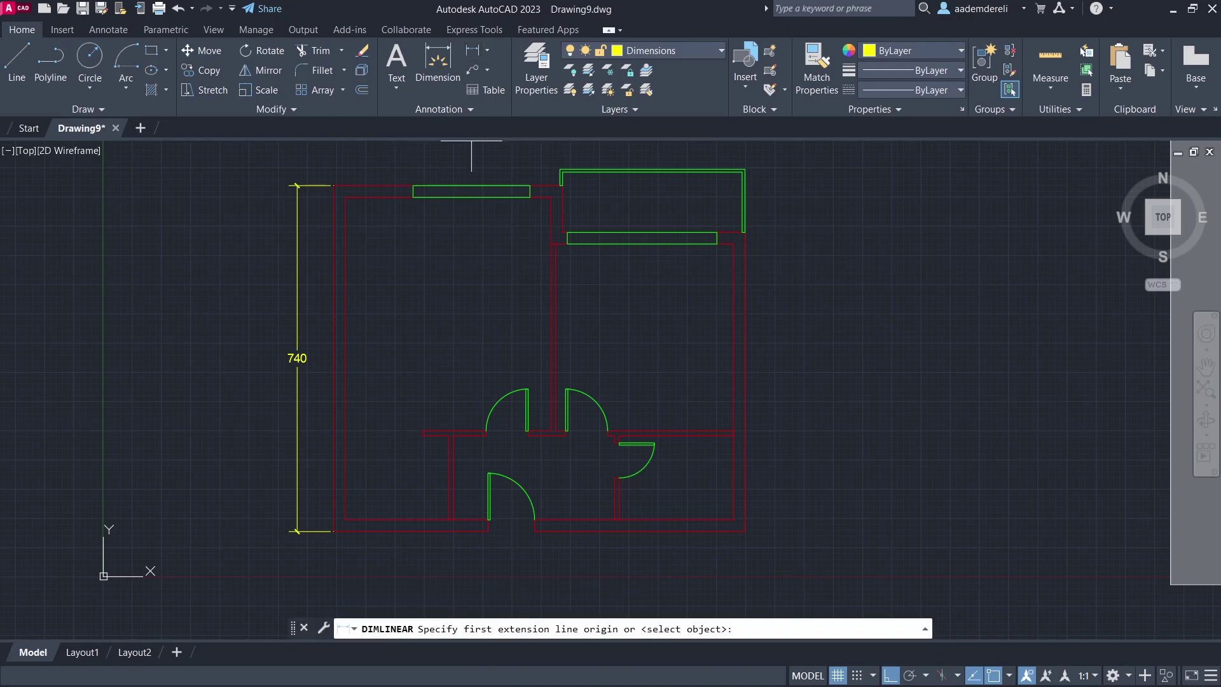
click(334, 531)
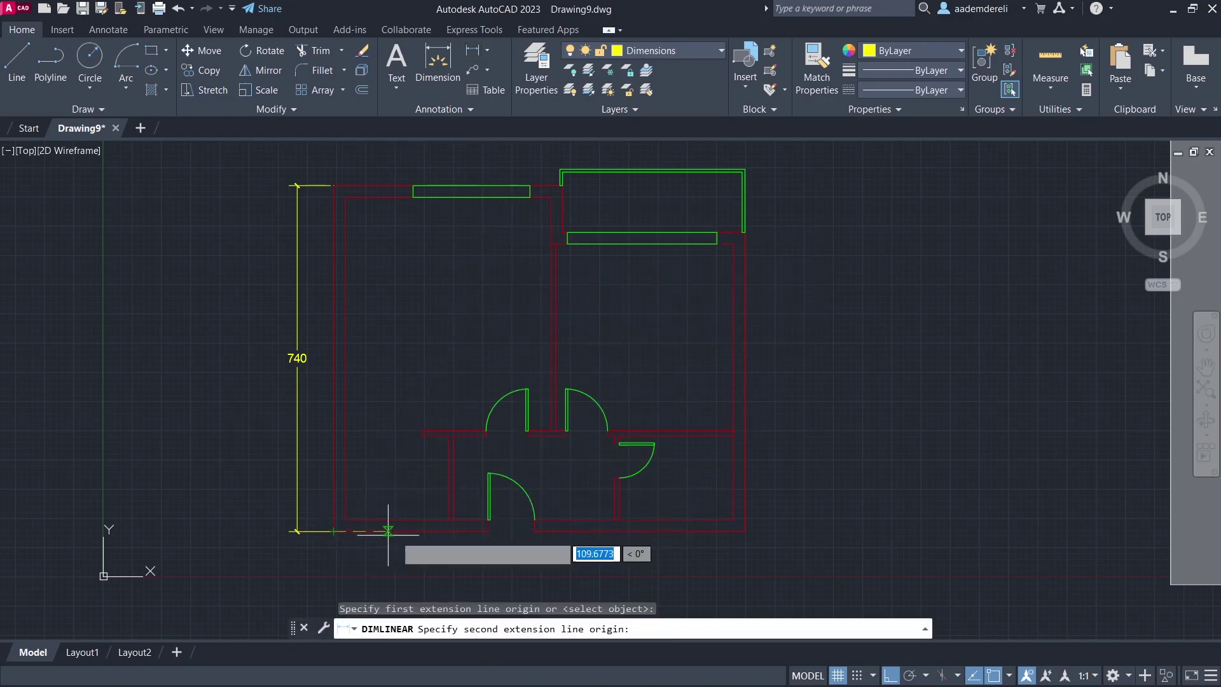
click(489, 531)
click(473, 557)
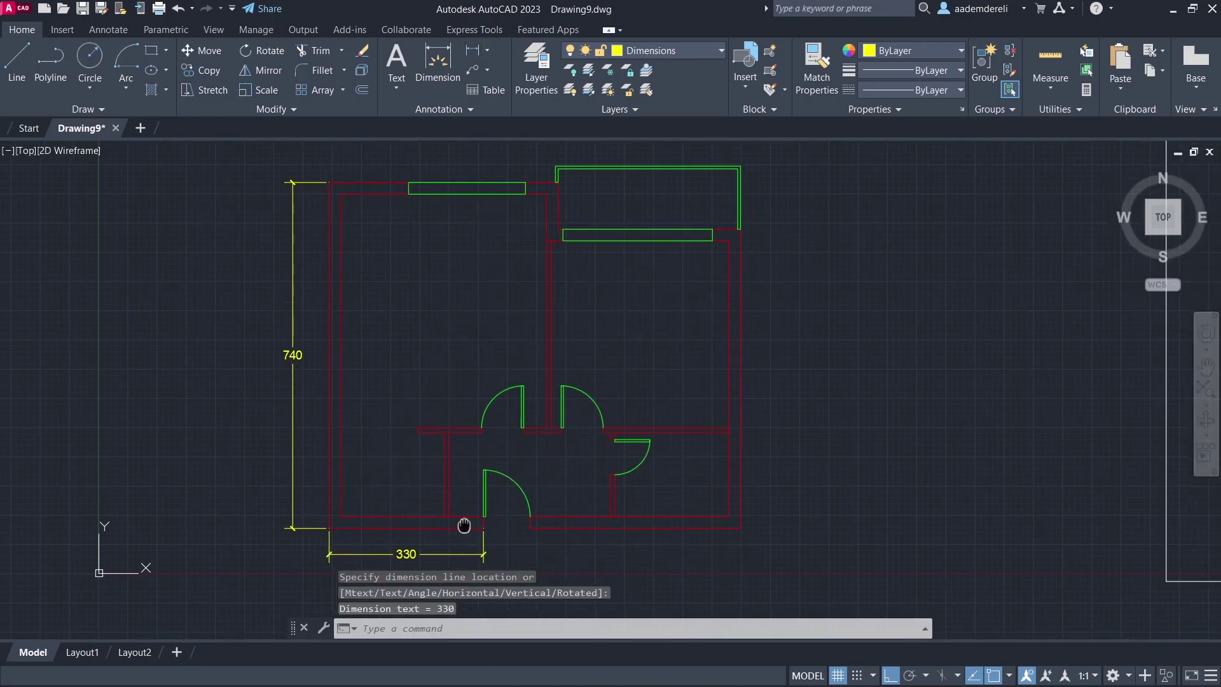
Continue the bottom dimension across the entrance door opening and on to the plan's lower-right outer corner
middle_drag(468, 526, 452, 522)
text(dco)
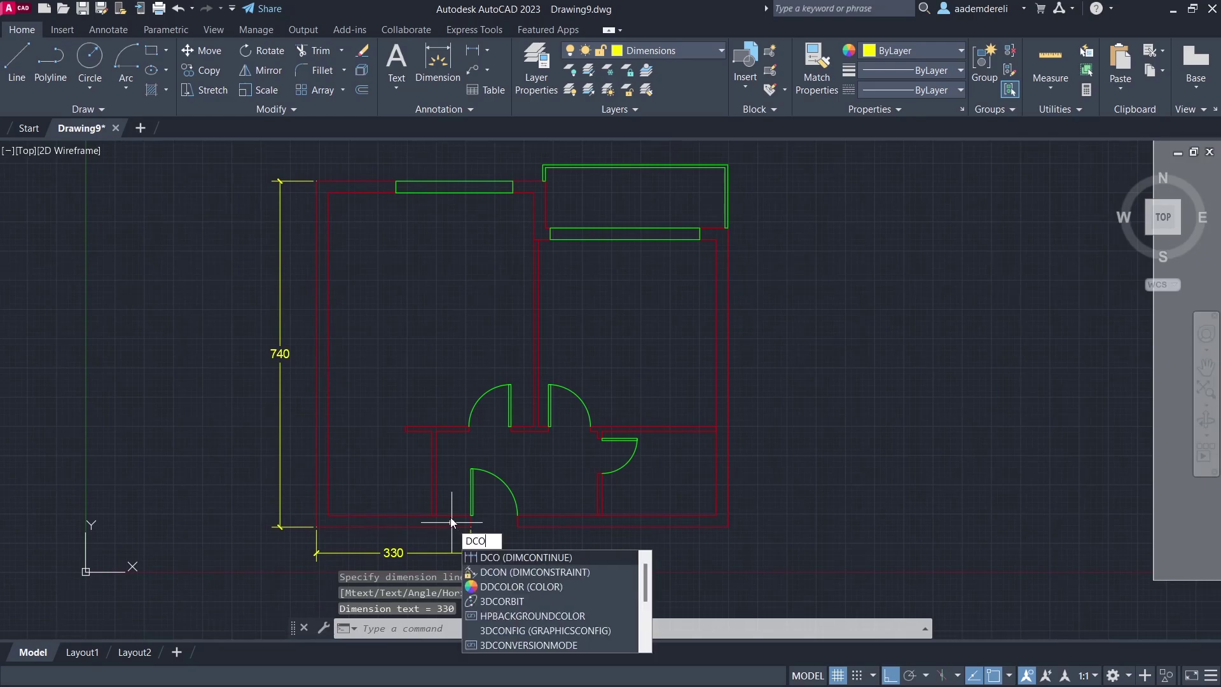
key(Return)
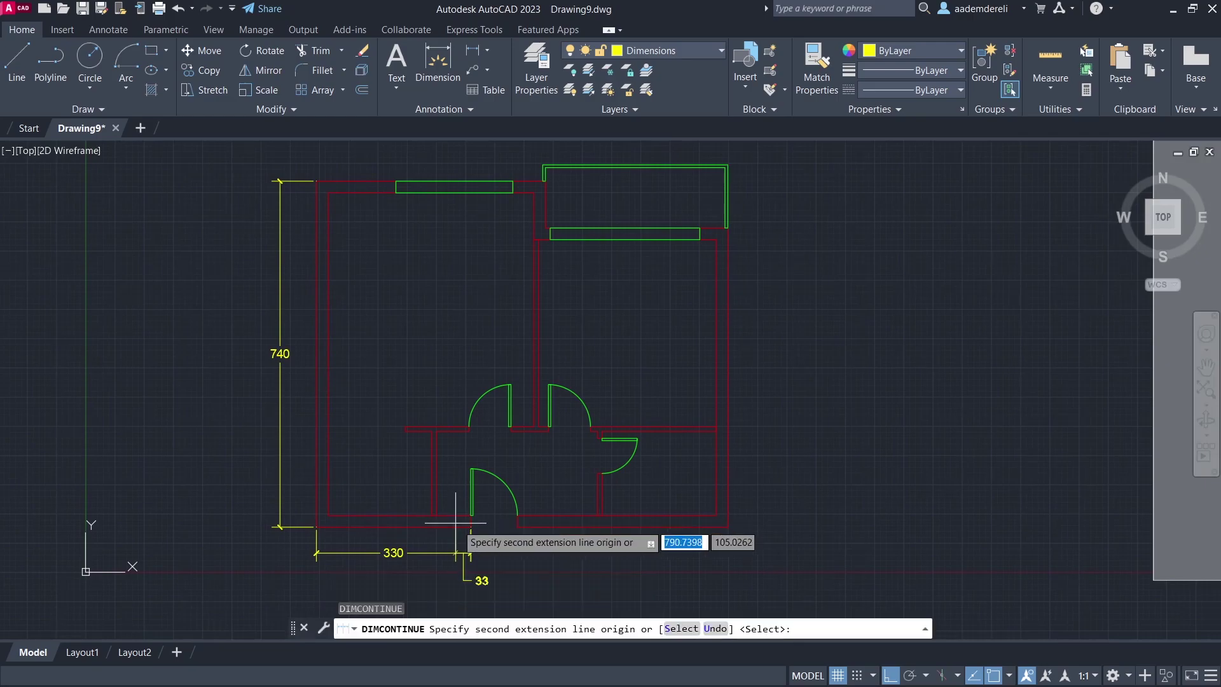
click(517, 526)
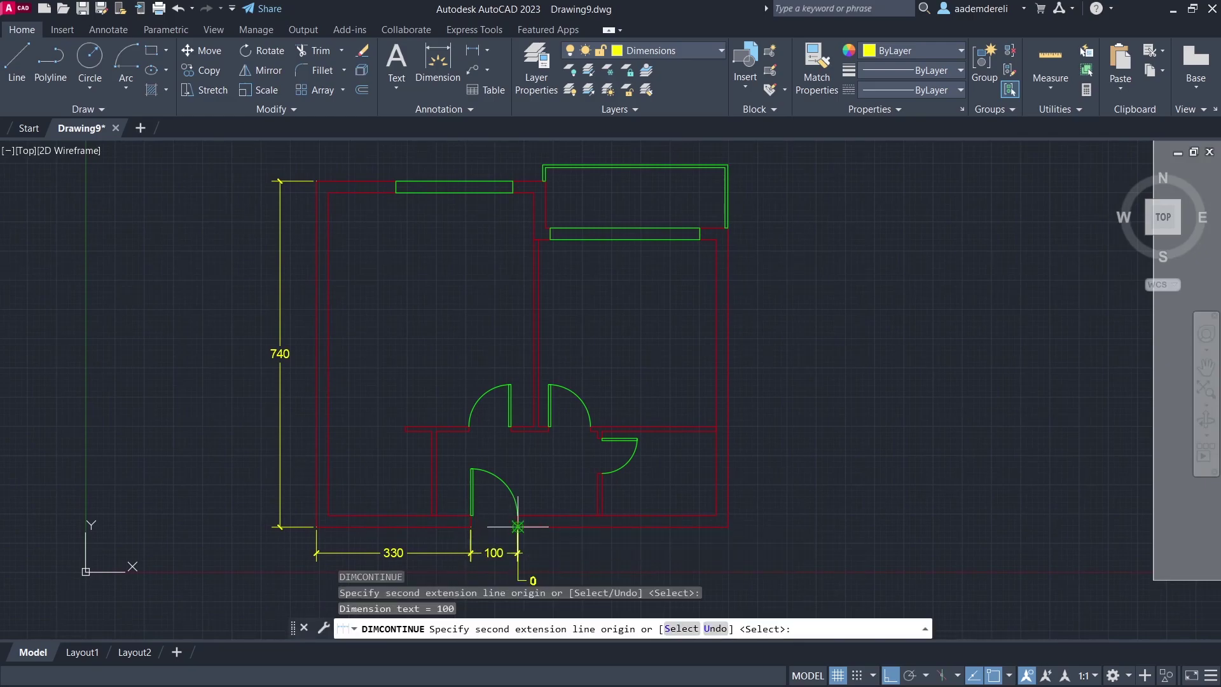
click(728, 527)
middle_drag(728, 526, 721, 470)
key(Return)
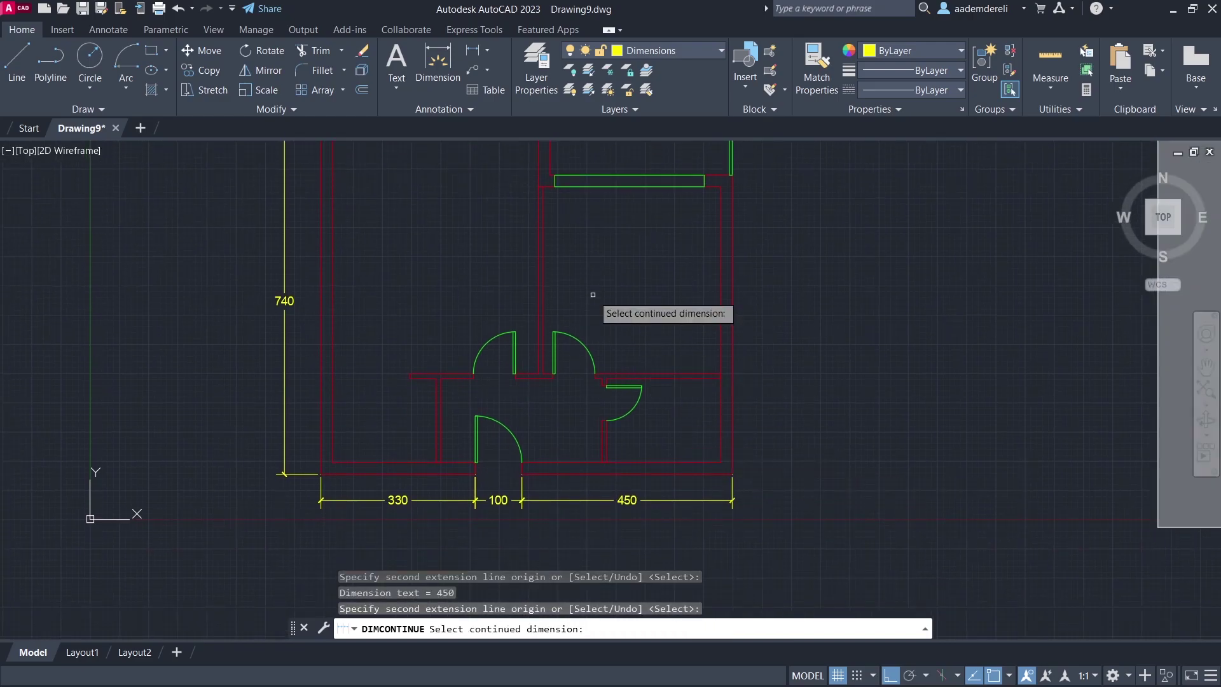
Add an overall horizontal dimension of the plan's full width, placed below the bottom dimension chain
click(471, 51)
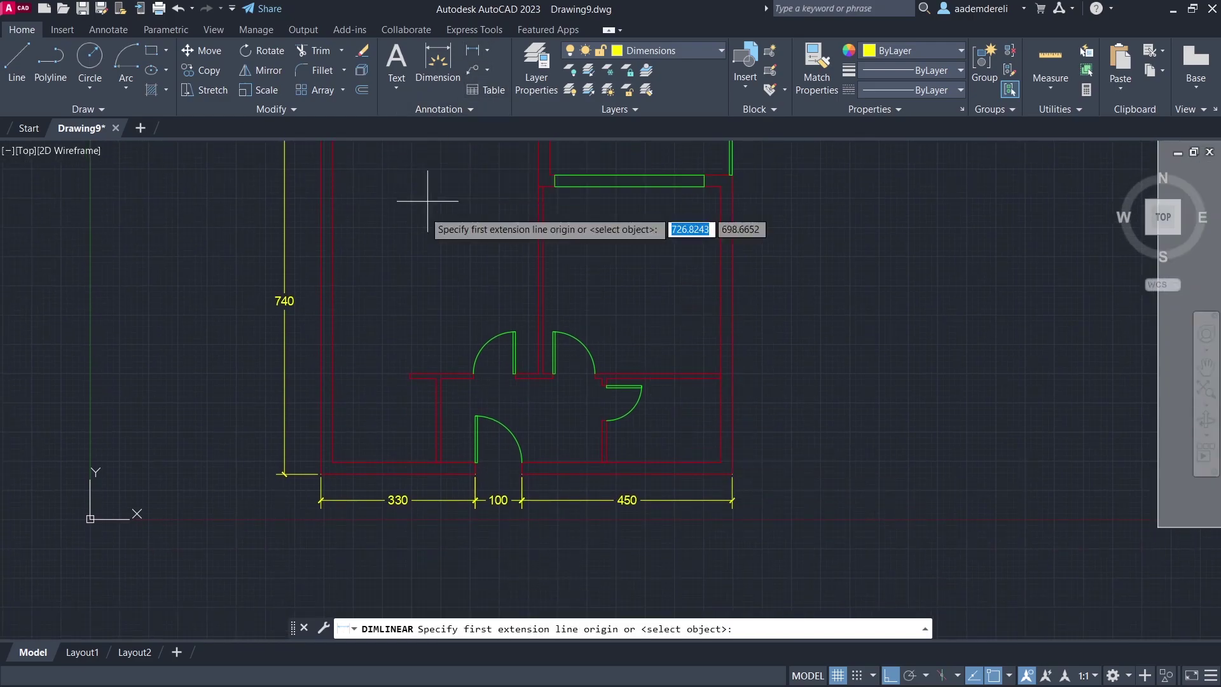
click(321, 485)
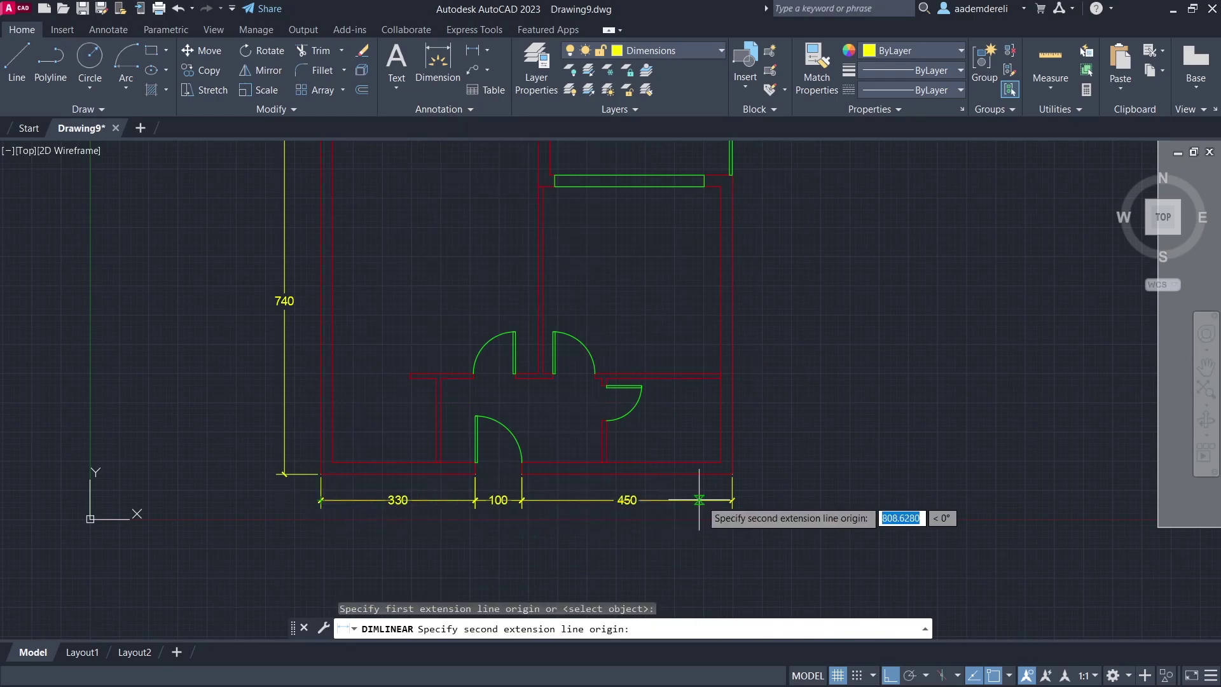
click(733, 499)
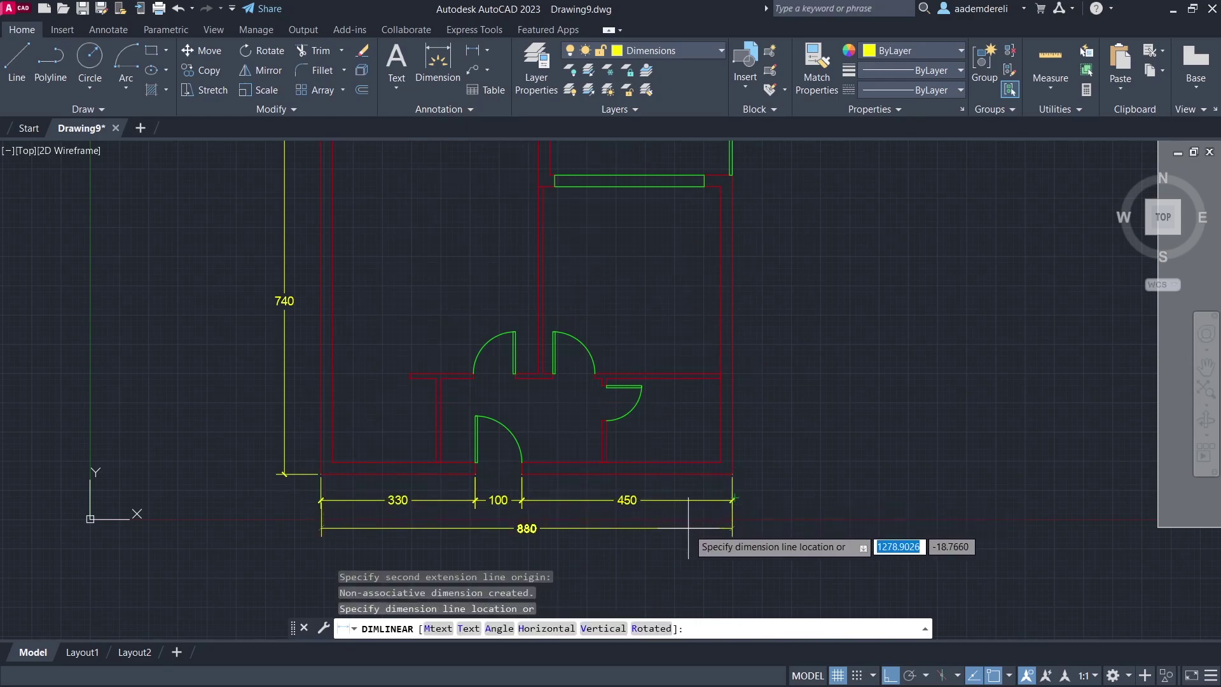
click(712, 525)
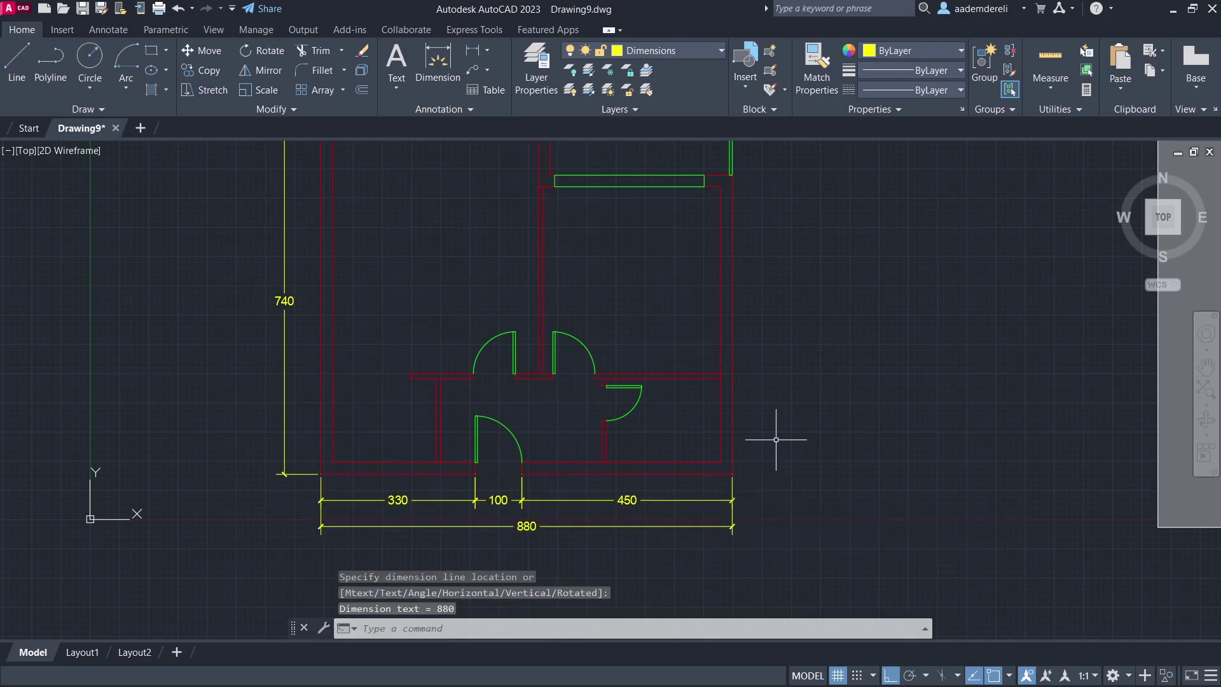
Add a vertical linear dimension along the full height of the outer right wall, placed just outside it
middle_drag(780, 379, 701, 438)
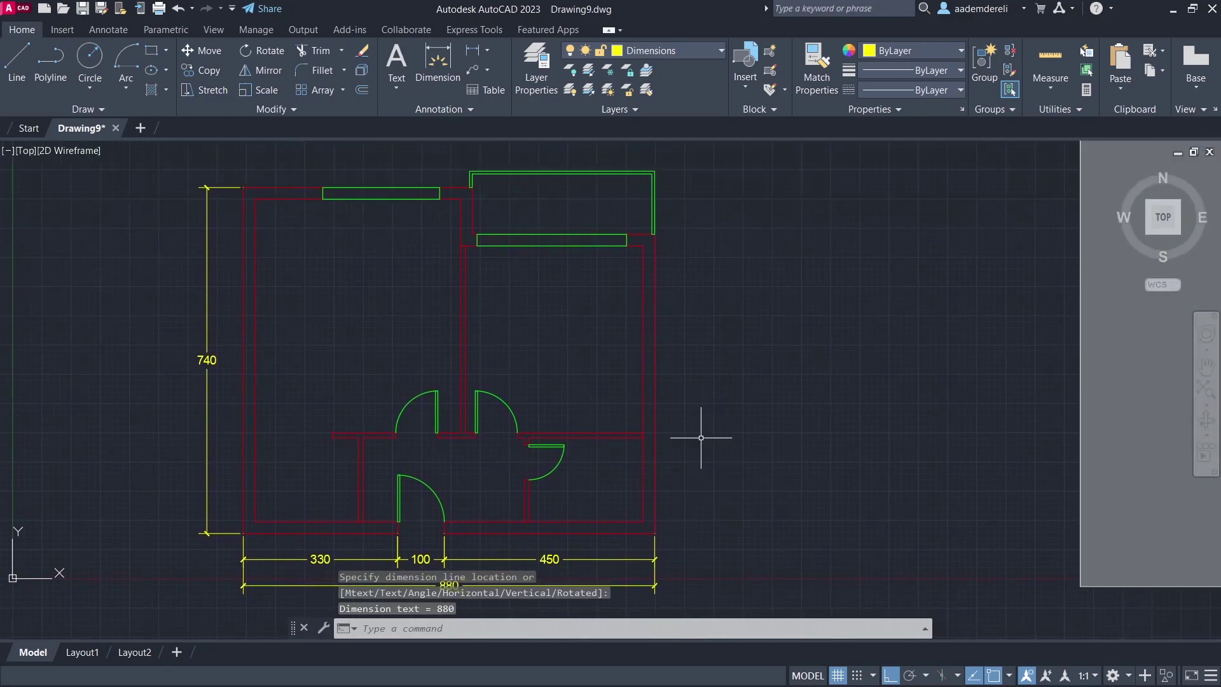
key(Return)
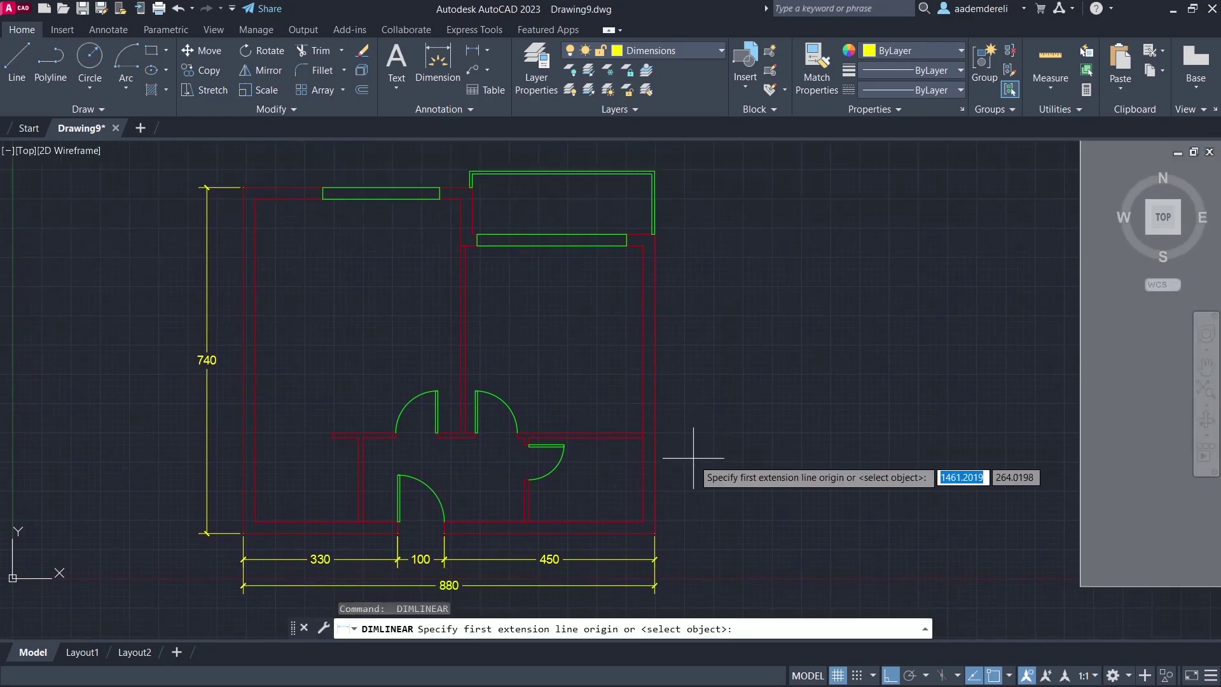
click(654, 533)
click(654, 234)
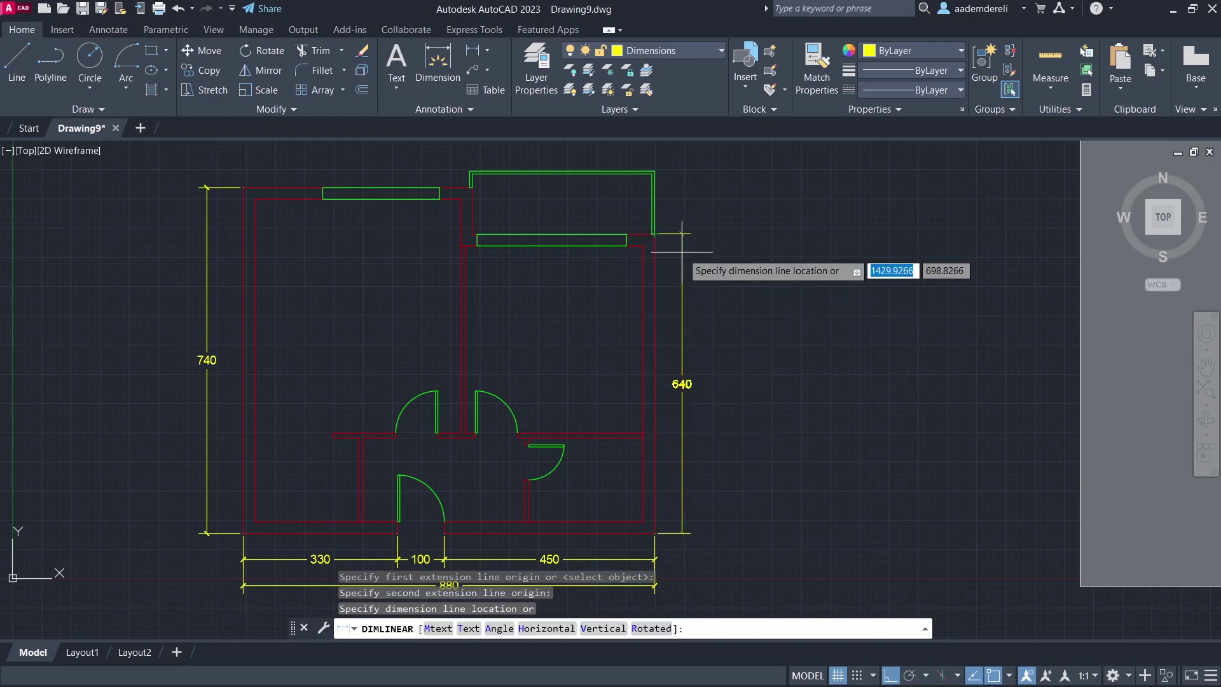
click(685, 255)
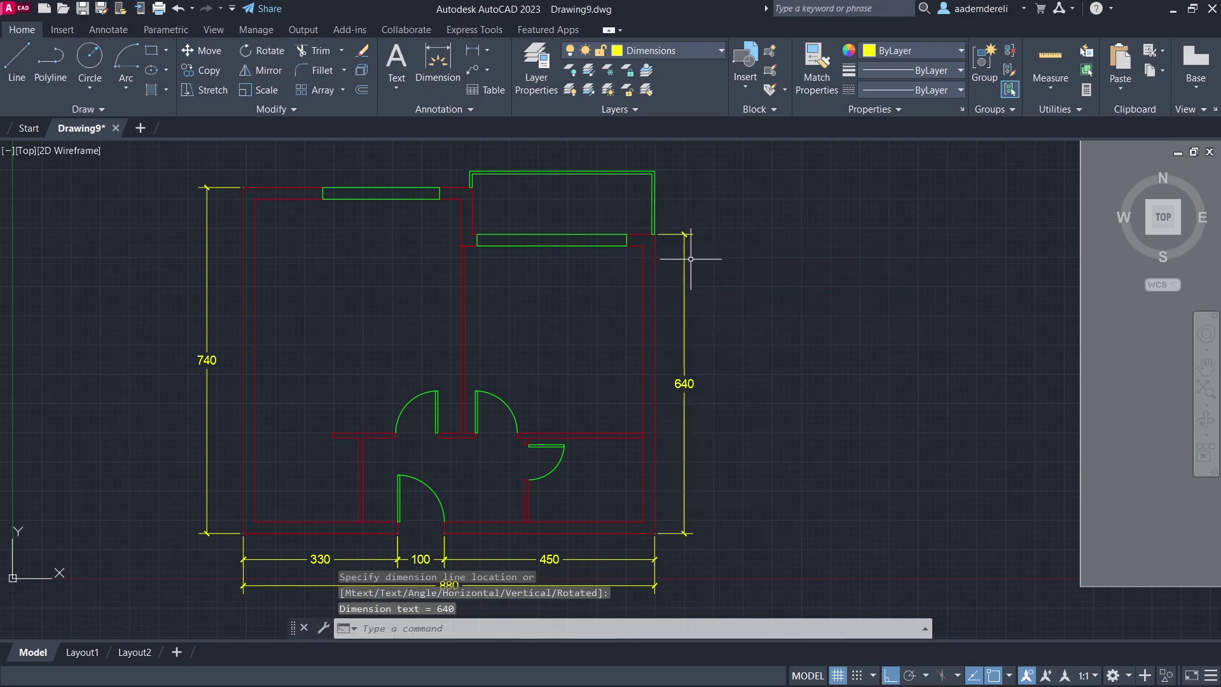
Continue the right wall's dimension upward along the balcony to the level of the living room's top outer wall
key(Return)
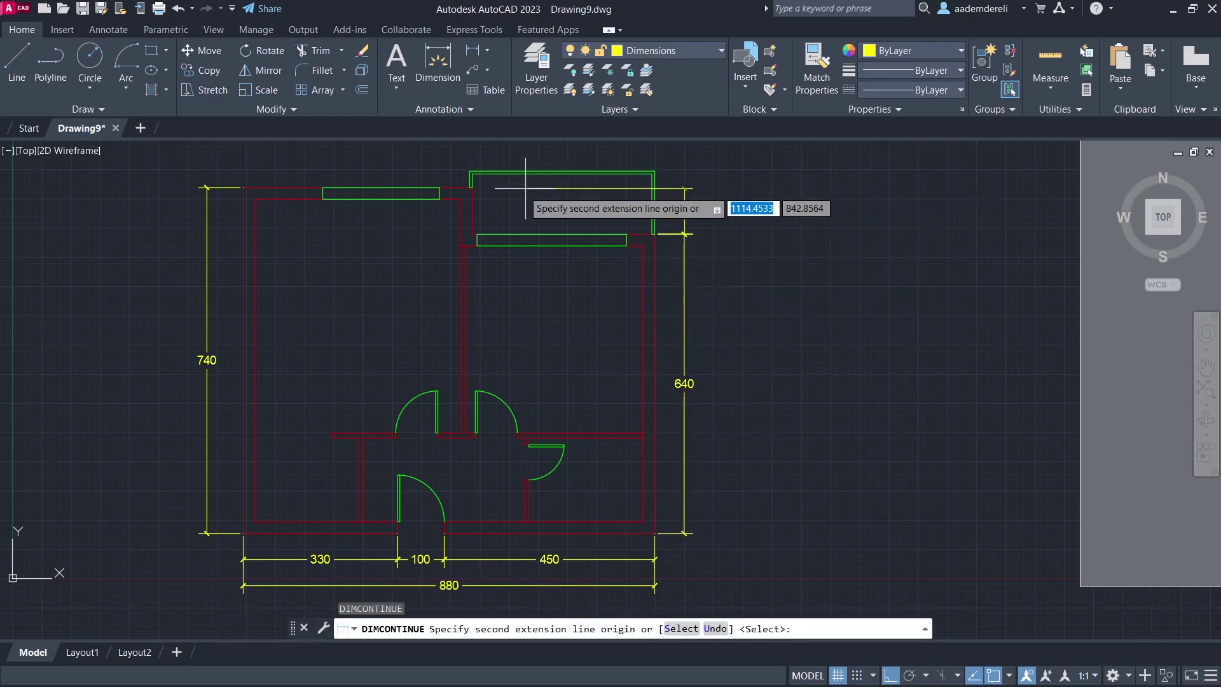
click(659, 186)
key(Return)
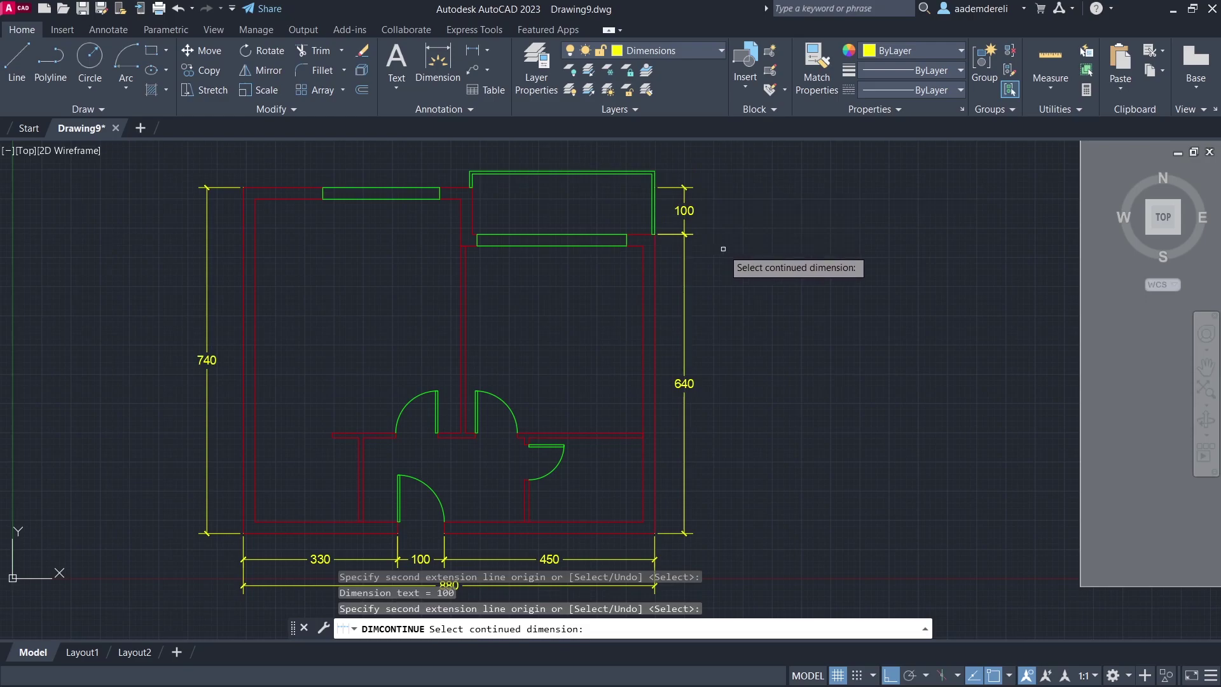
key(Escape)
Add an overall vertical dimension spanning both right-hand dimensions, placed outside them
click(473, 53)
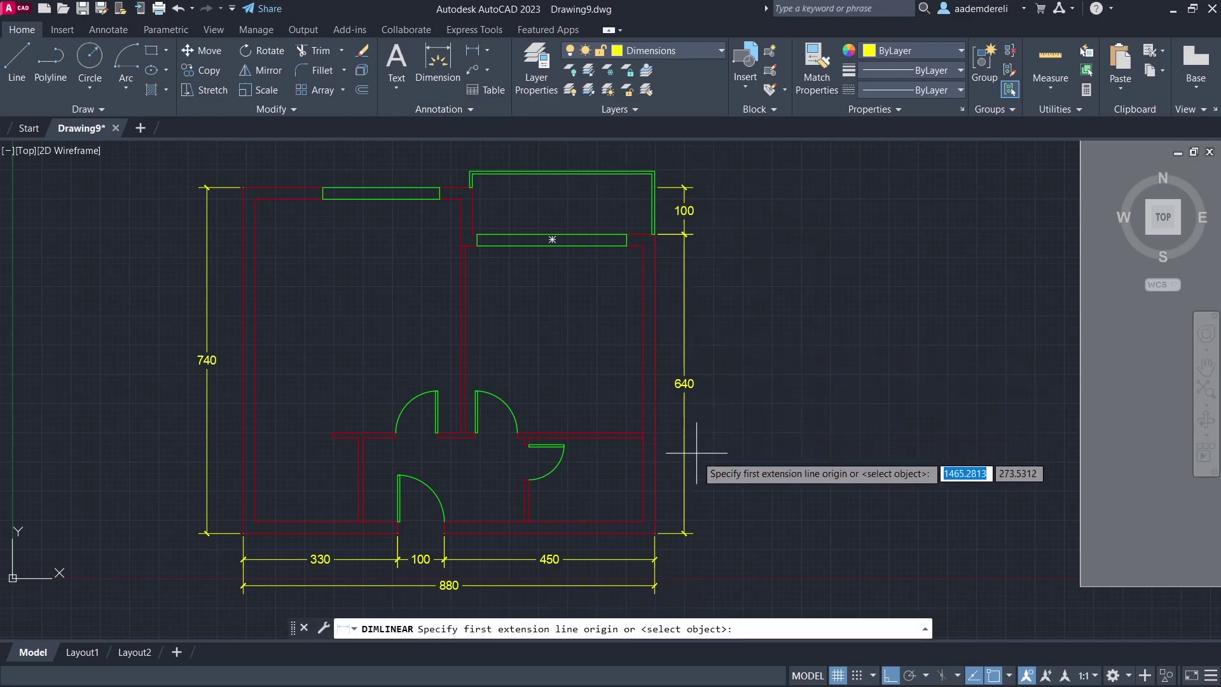
click(687, 535)
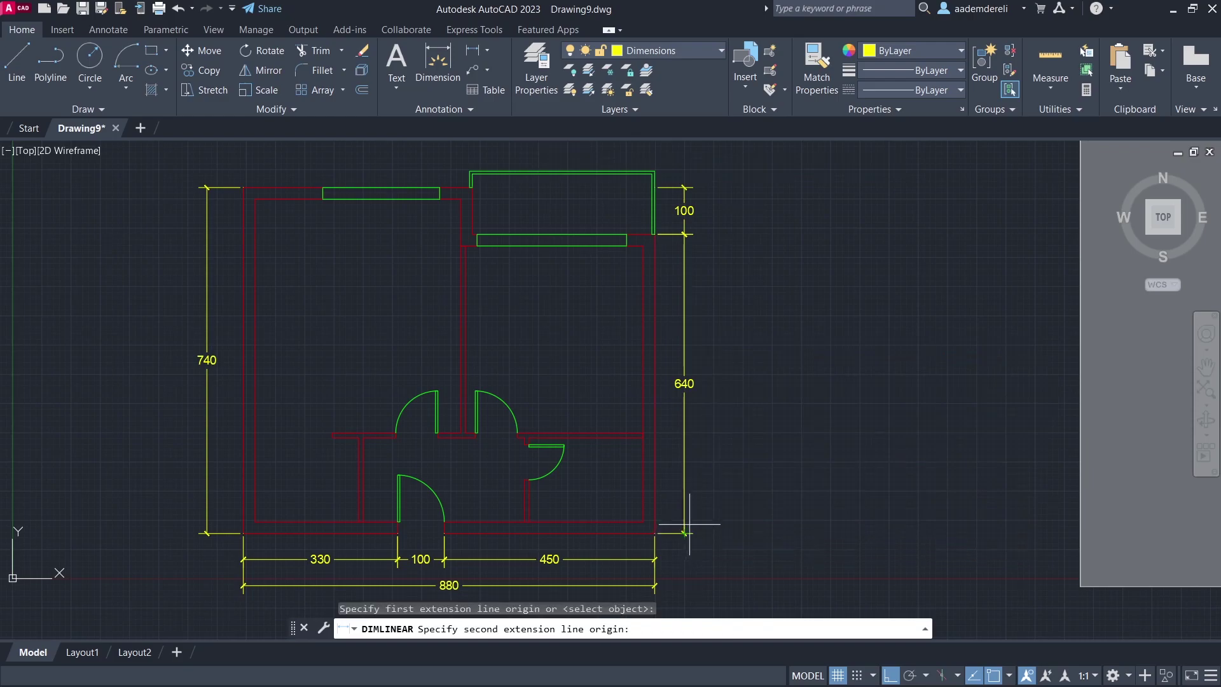
click(684, 189)
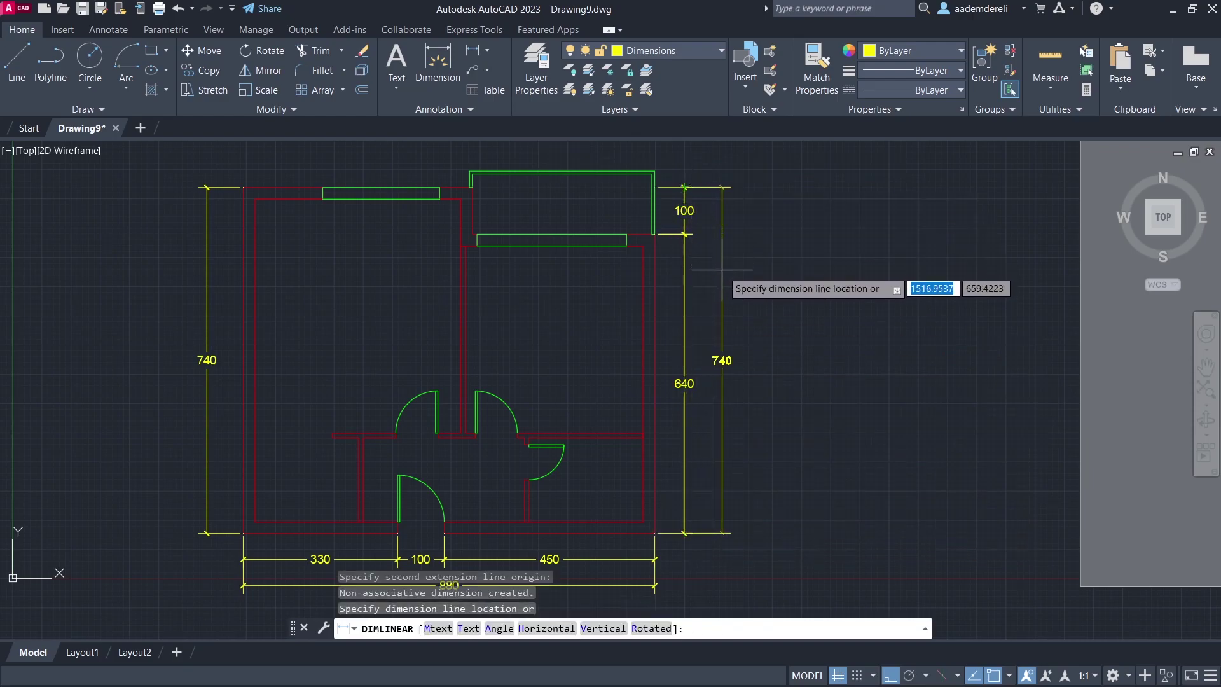
click(720, 271)
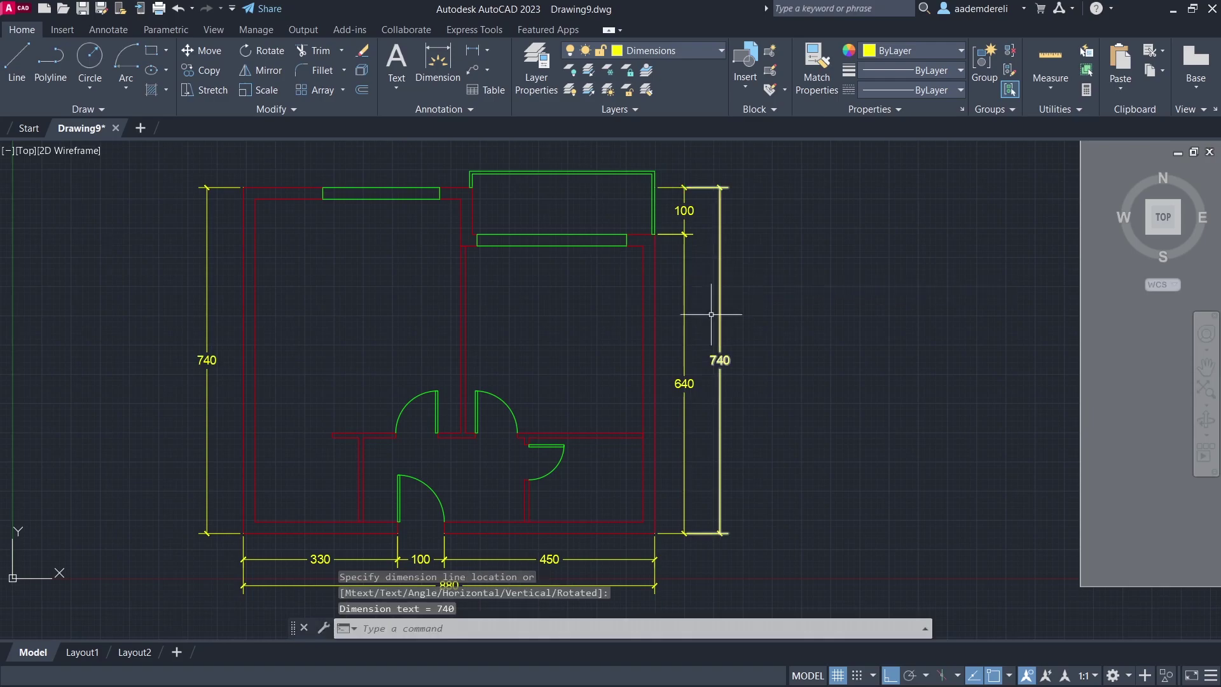
Add a horizontal linear dimension from the plan's top-left outer corner to the living room window's left edge, placed above the wall
middle_drag(491, 294, 554, 375)
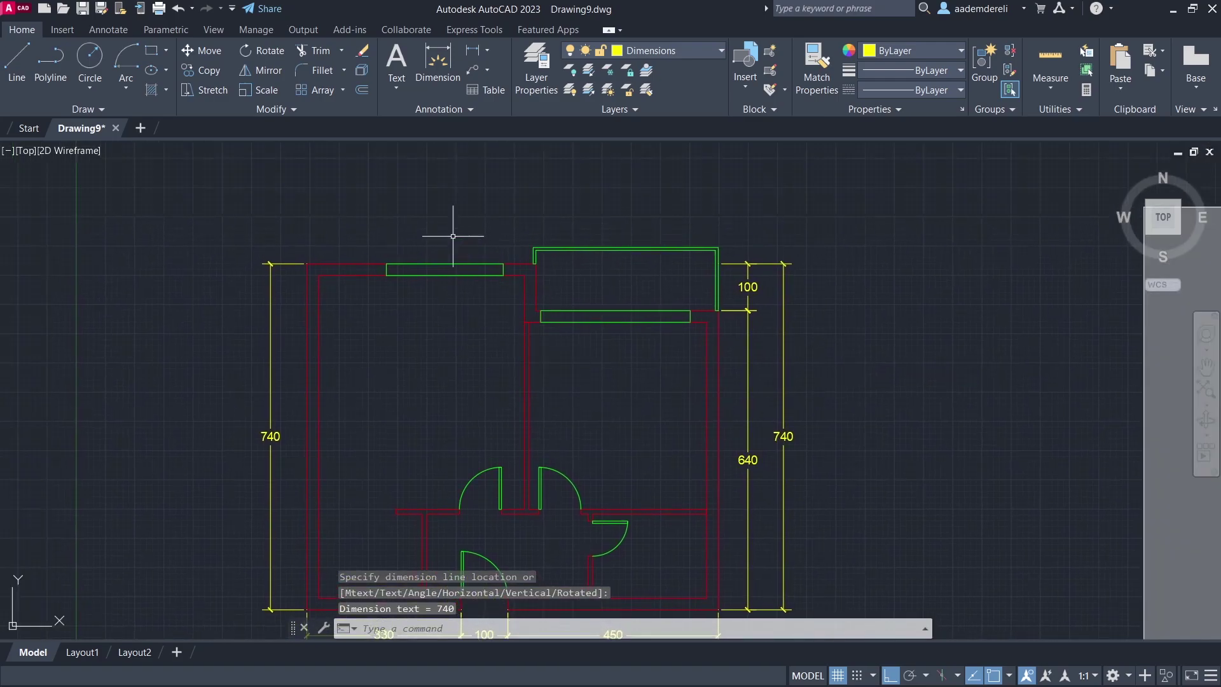
click(472, 49)
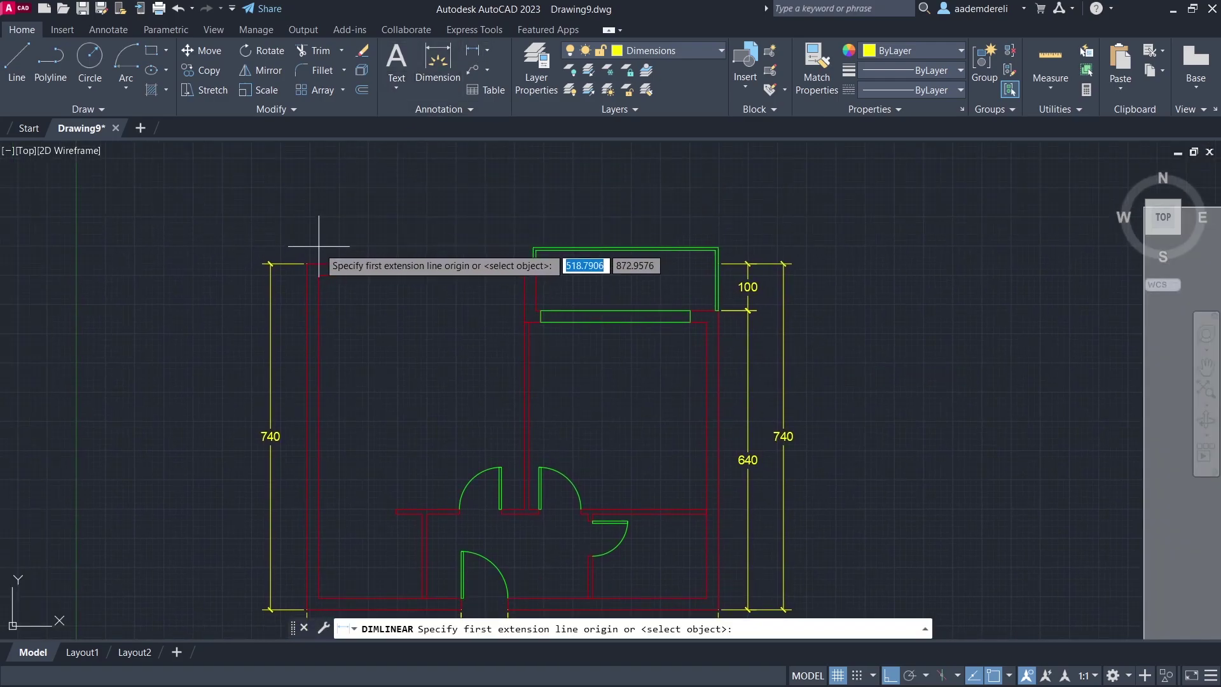
click(307, 263)
click(387, 263)
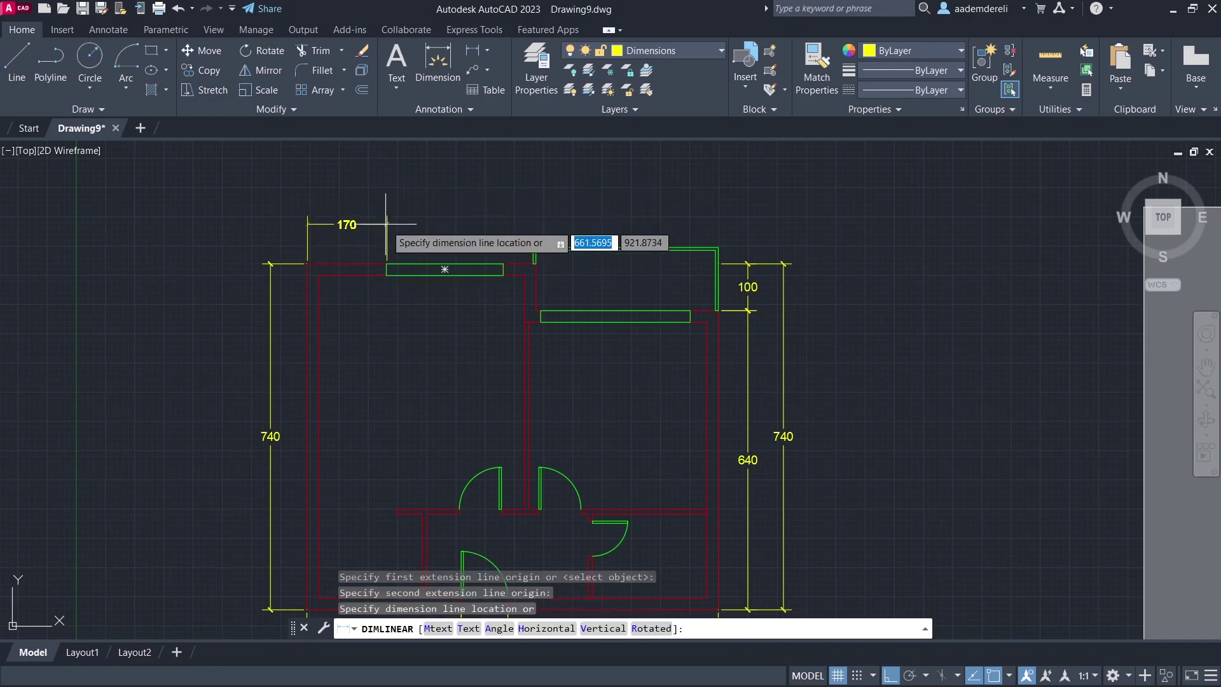
click(385, 215)
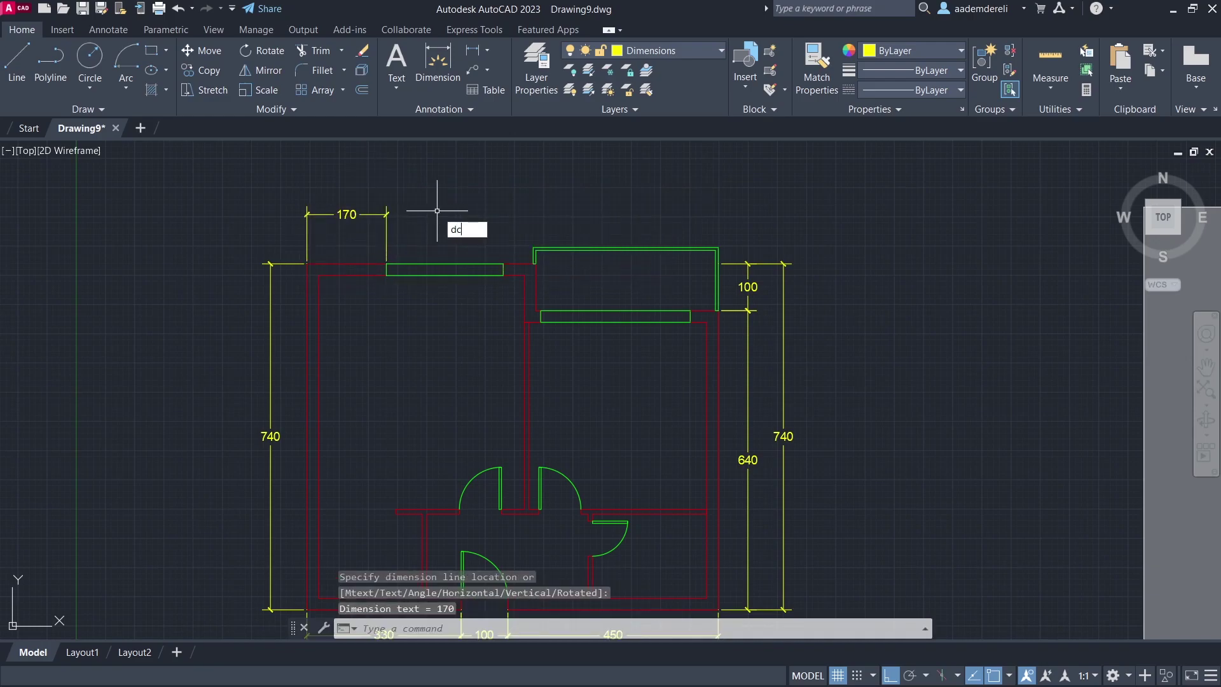
Continue the top dimension chain to the window's right edge, the living room's outer right corner and the balcony's right edge
text(dco)
key(Return)
click(503, 263)
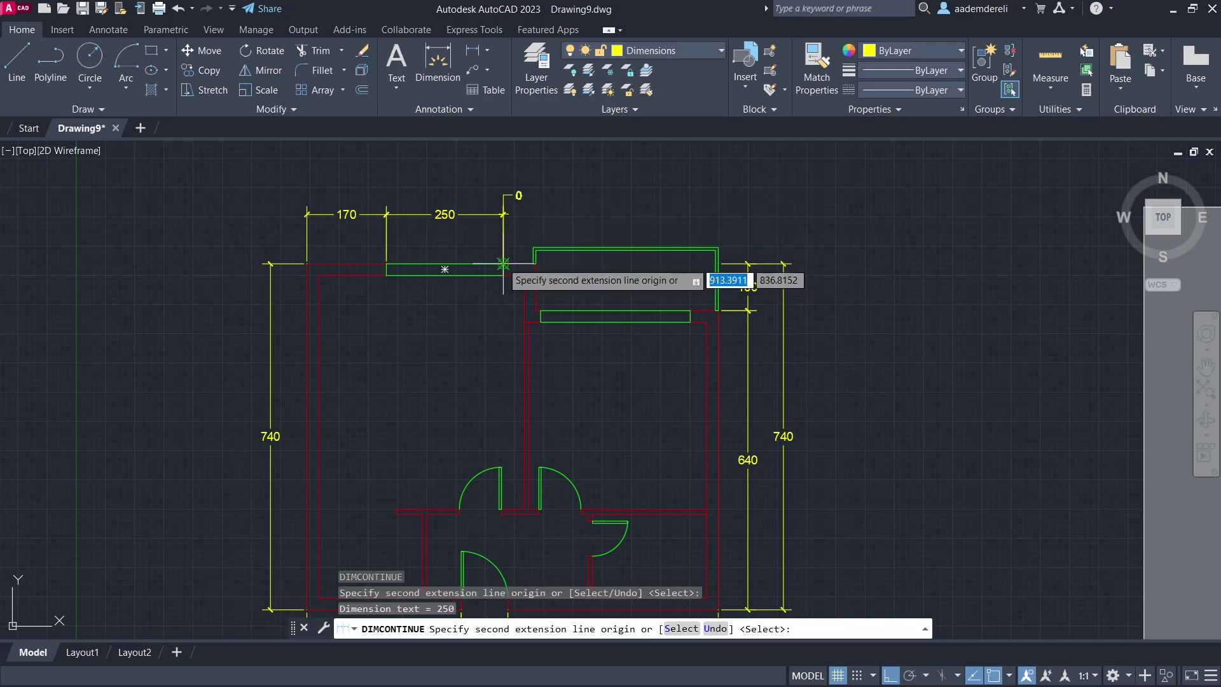
click(537, 263)
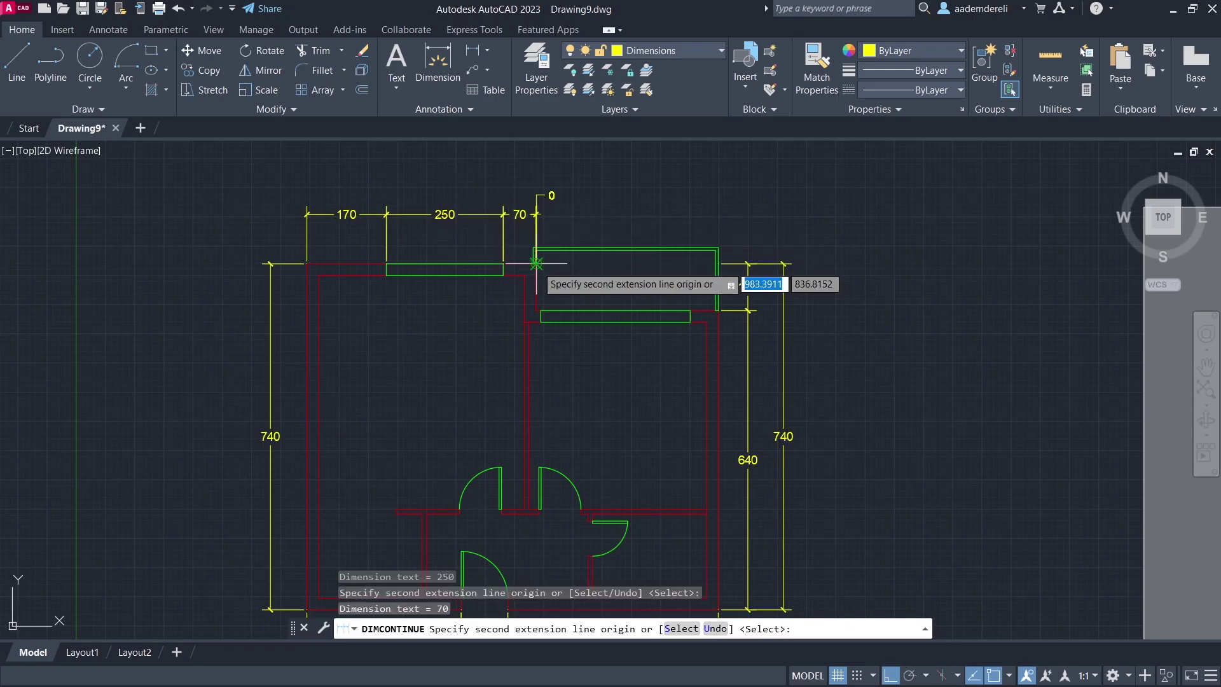
click(719, 264)
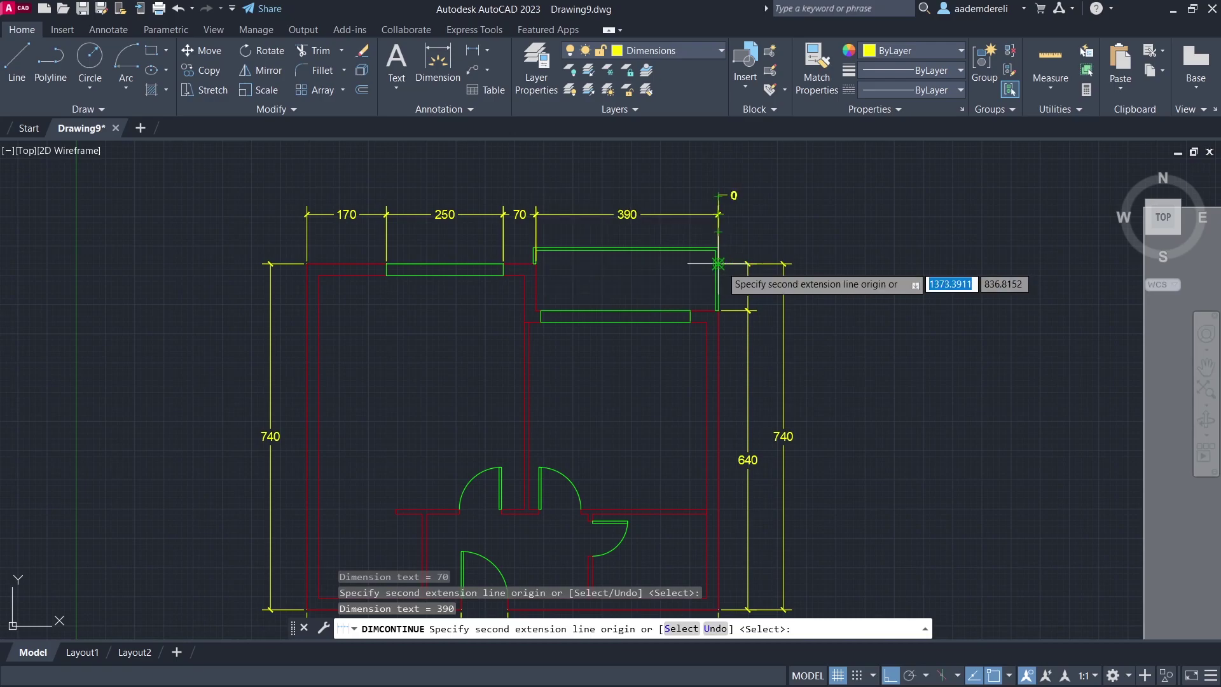
key(Escape)
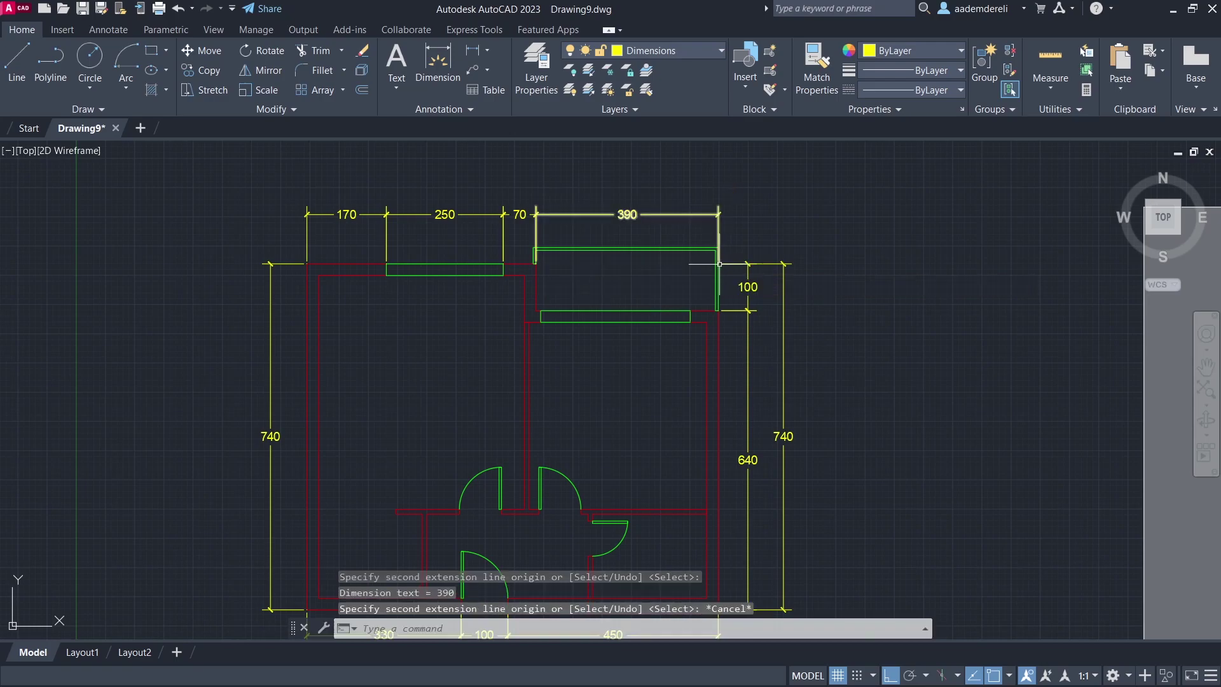
Add a horizontal dimension spanning the living room's full outer width, placed in a second row above the top chain
click(475, 54)
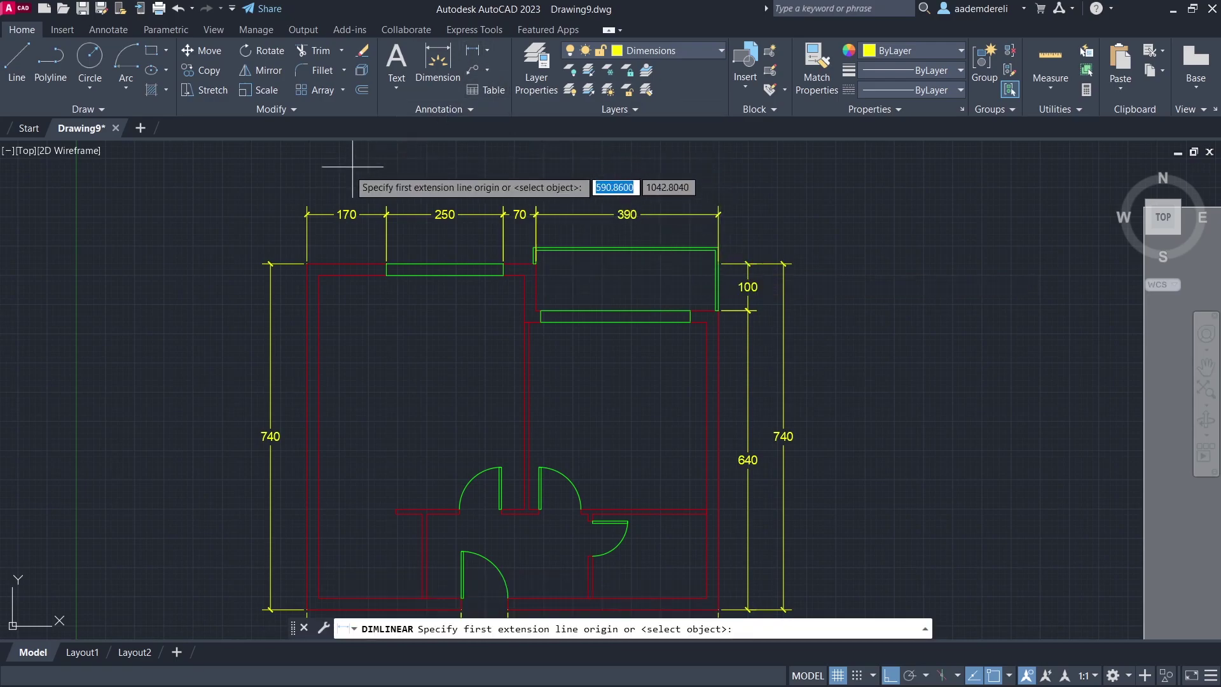
click(307, 214)
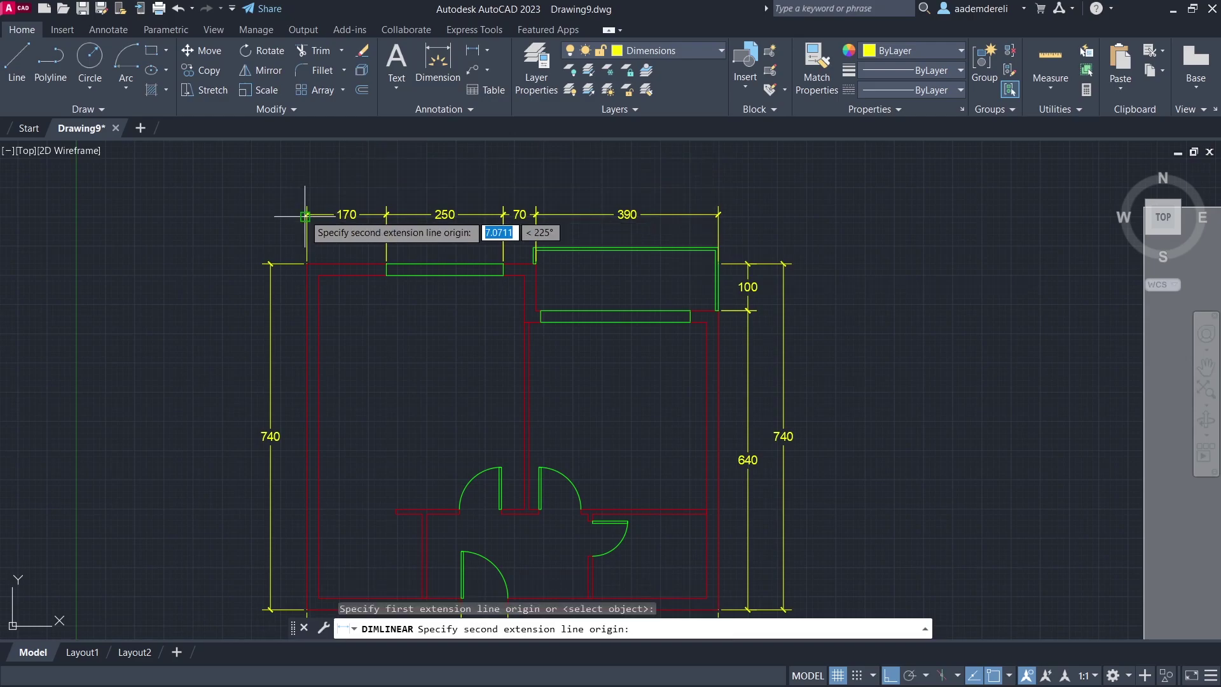
click(536, 215)
click(533, 183)
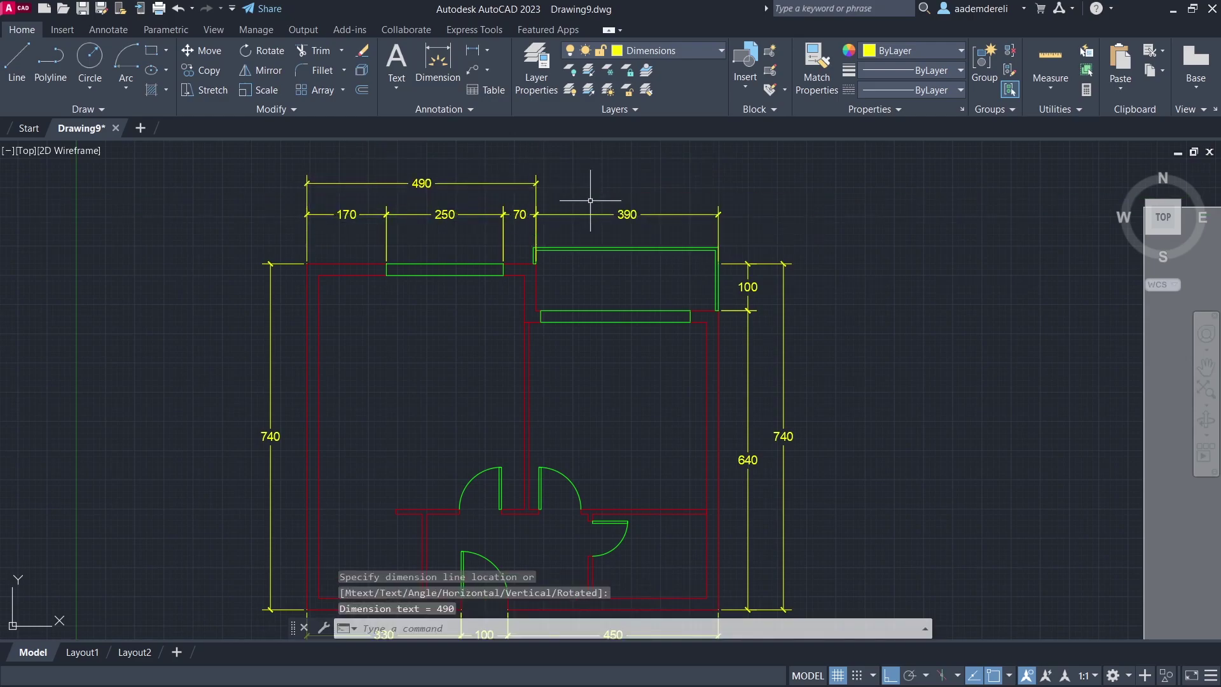
Continue the second-row top dimension across the balcony to the plan's right edge
text(dco)
key(Return)
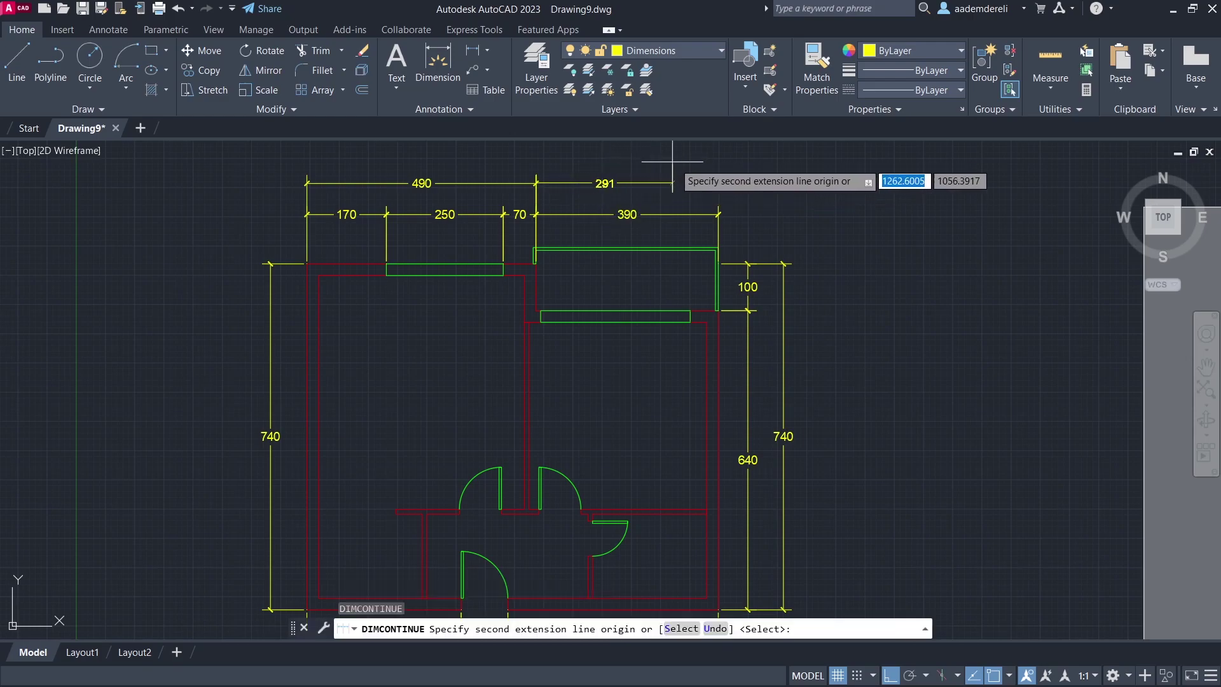
click(716, 216)
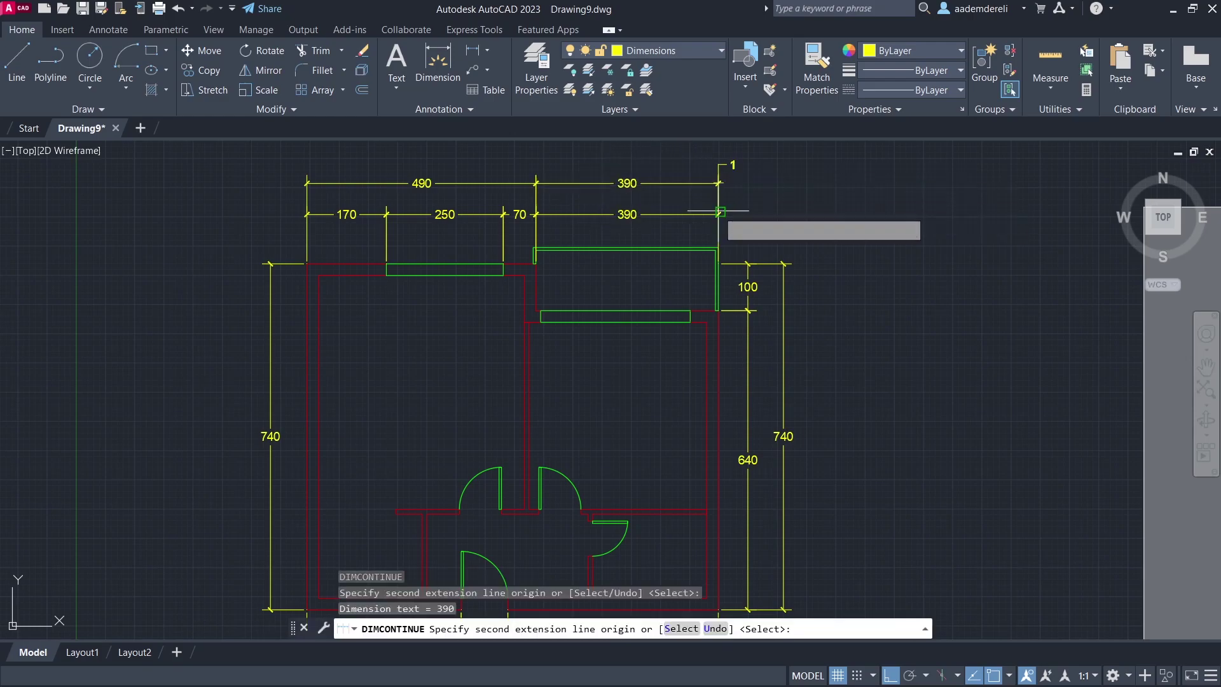
key(Return)
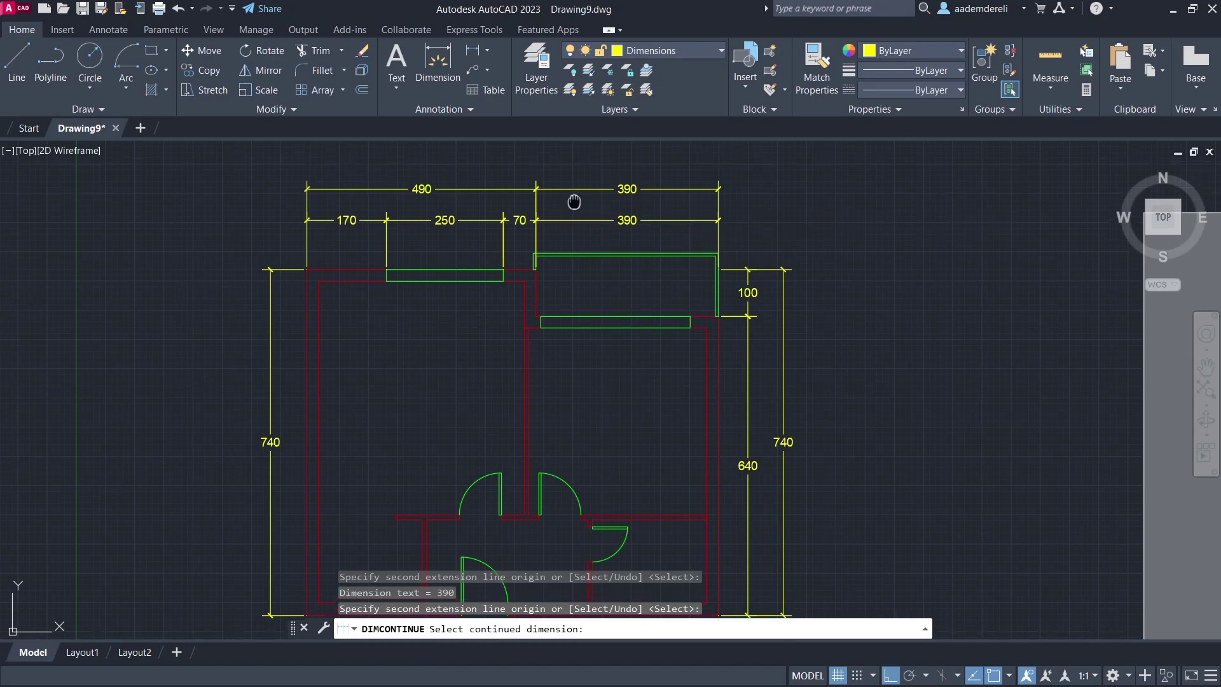
Add an overall horizontal dimension of the plan's full width, placed above the second row of top dimensions
middle_drag(598, 205, 613, 260)
click(477, 60)
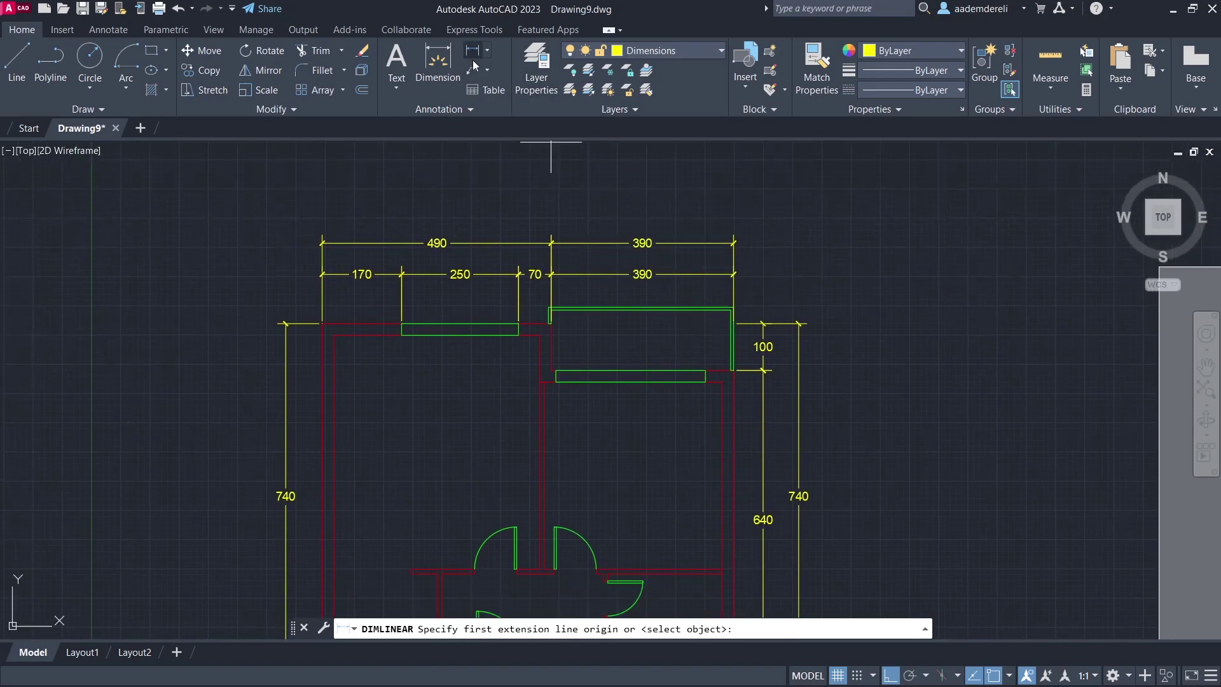
click(320, 243)
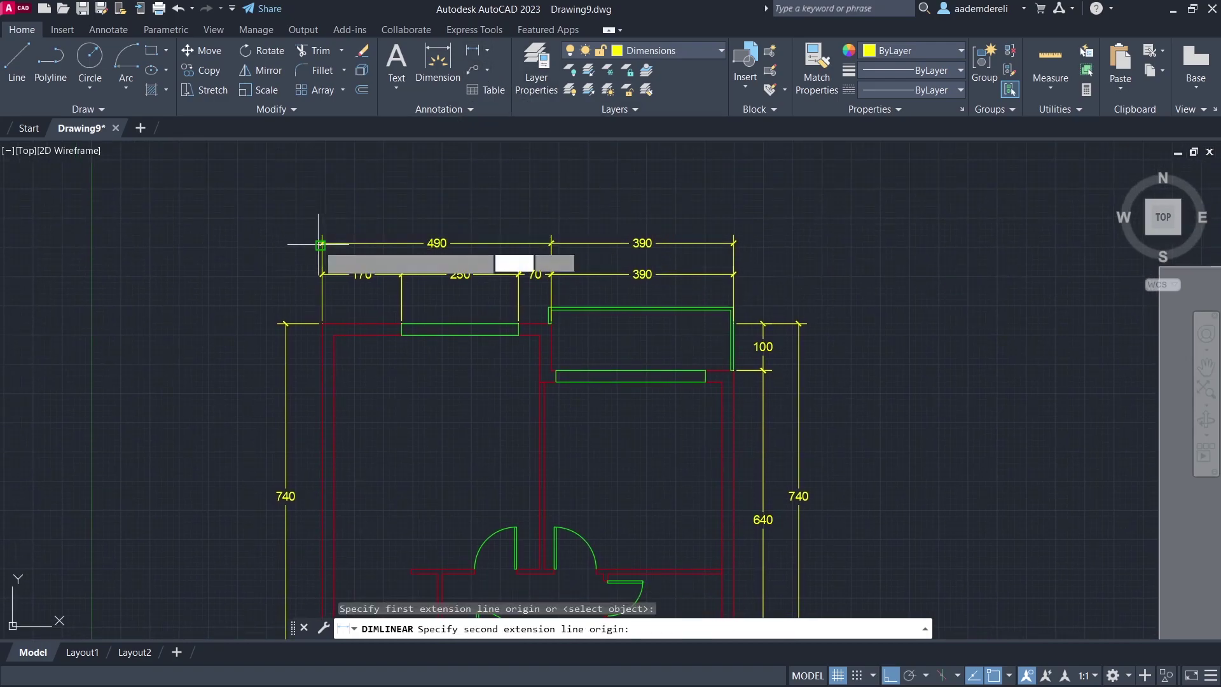
click(733, 242)
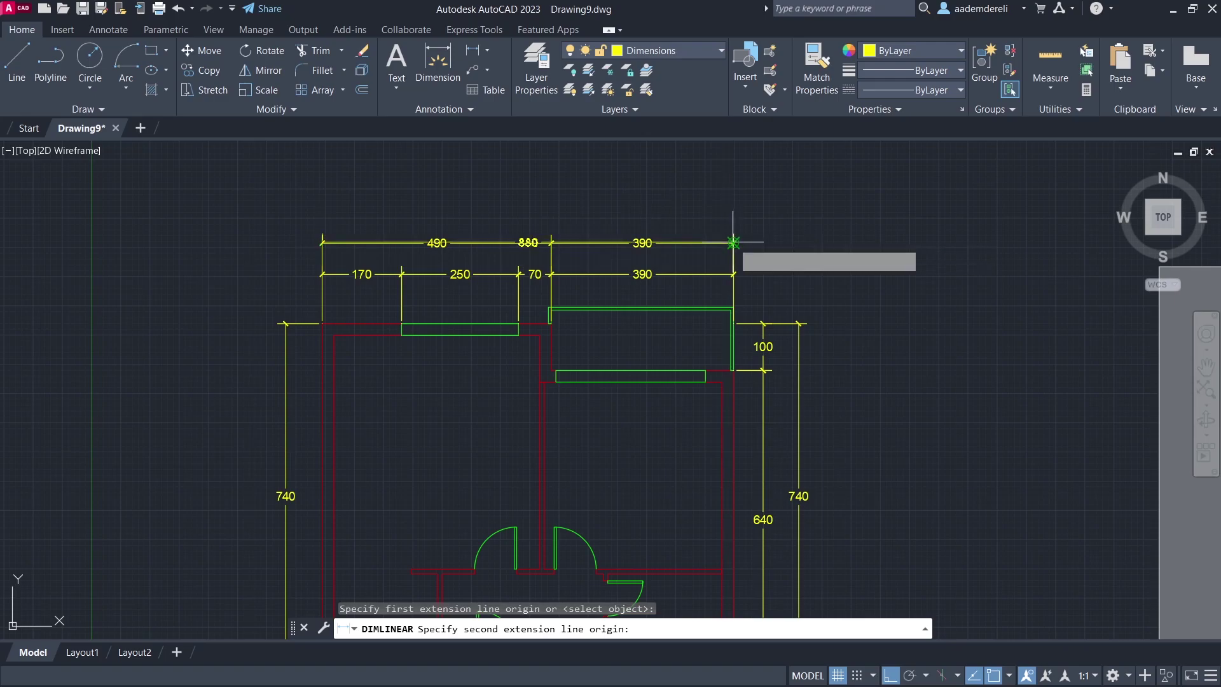
click(697, 214)
Modify the Standard dimension style, setting the extension lines' offset from origin to 0.3
scroll(675, 226, down, 3)
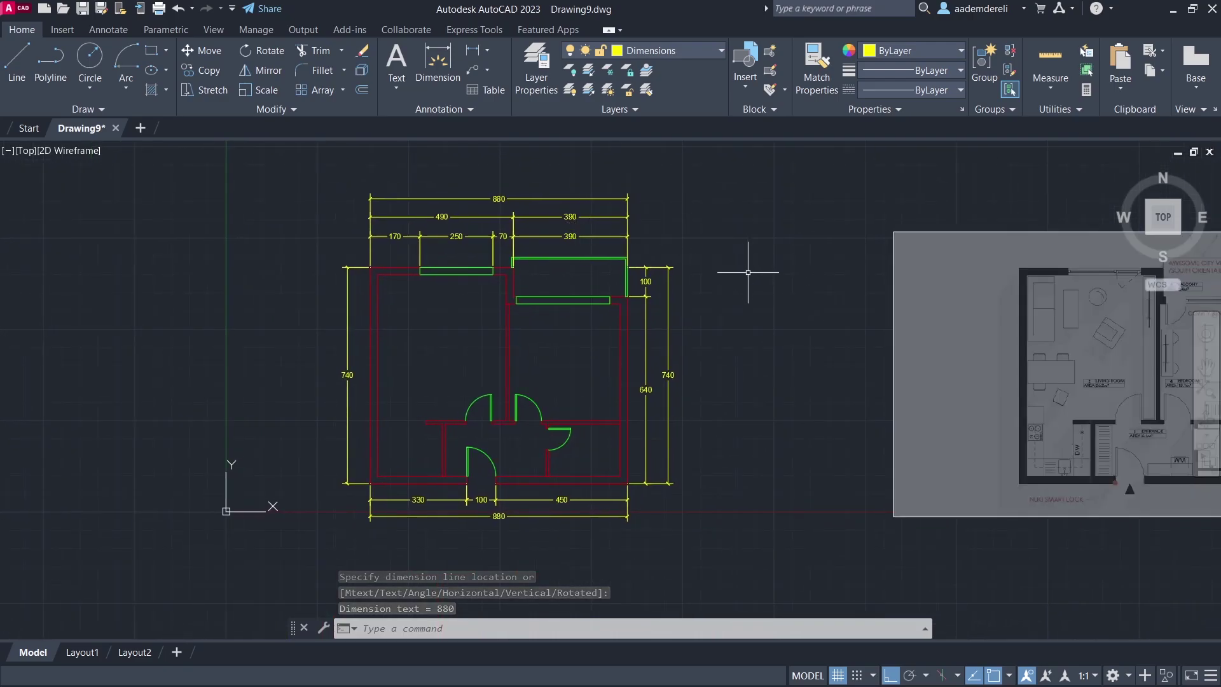
text(d)
key(Return)
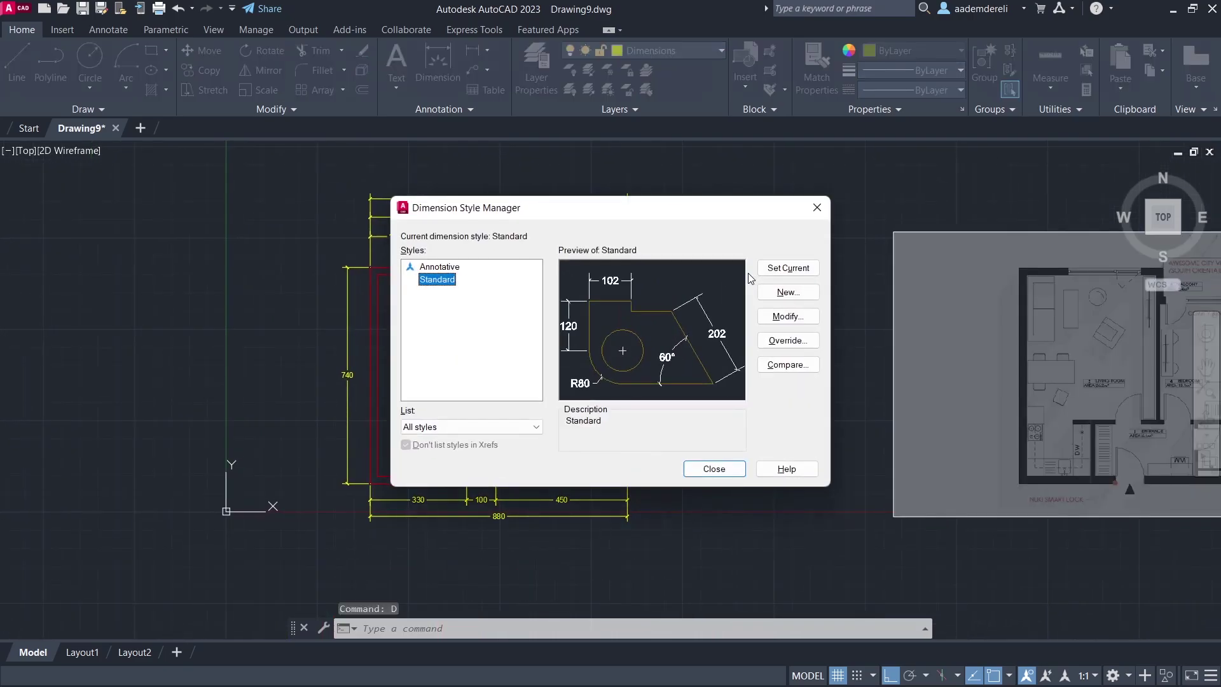
drag(716, 216, 967, 240)
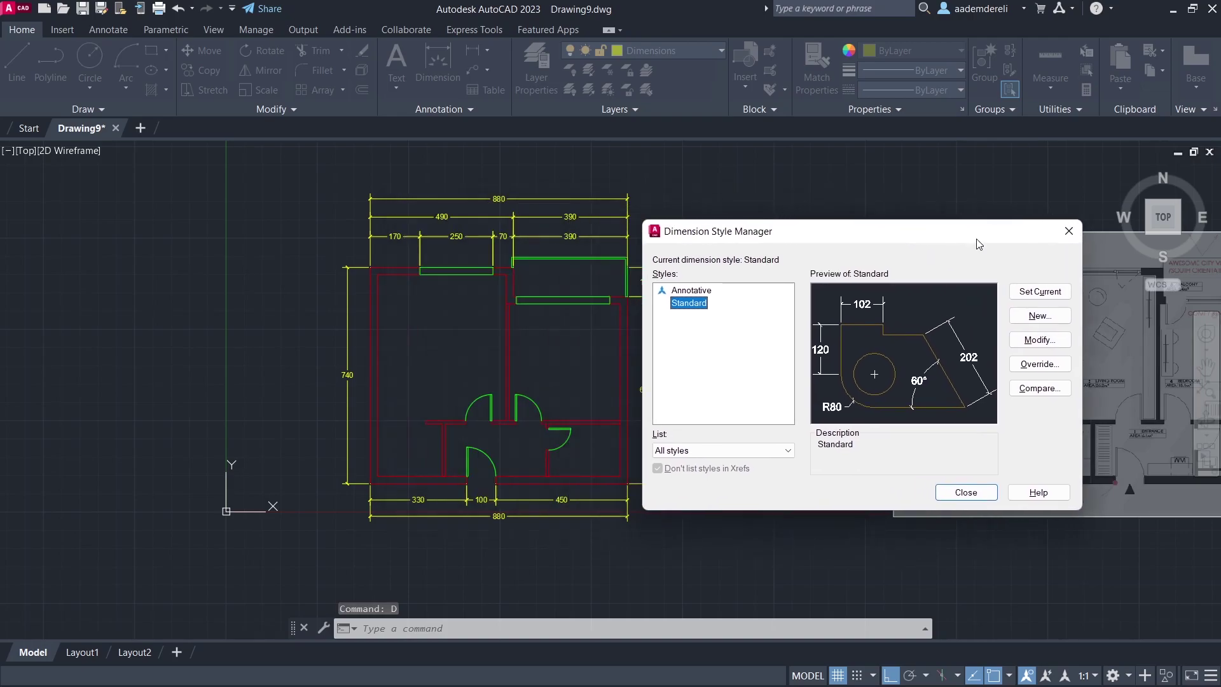
click(1040, 340)
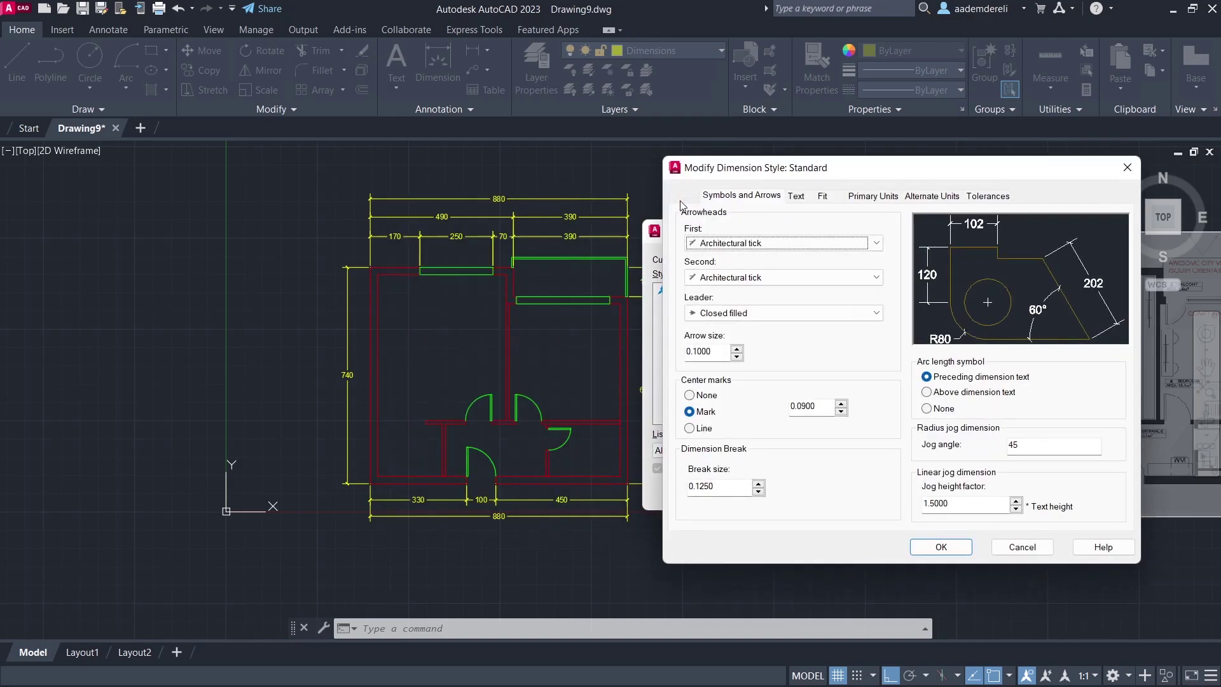
click(682, 197)
drag(1060, 411, 1081, 410)
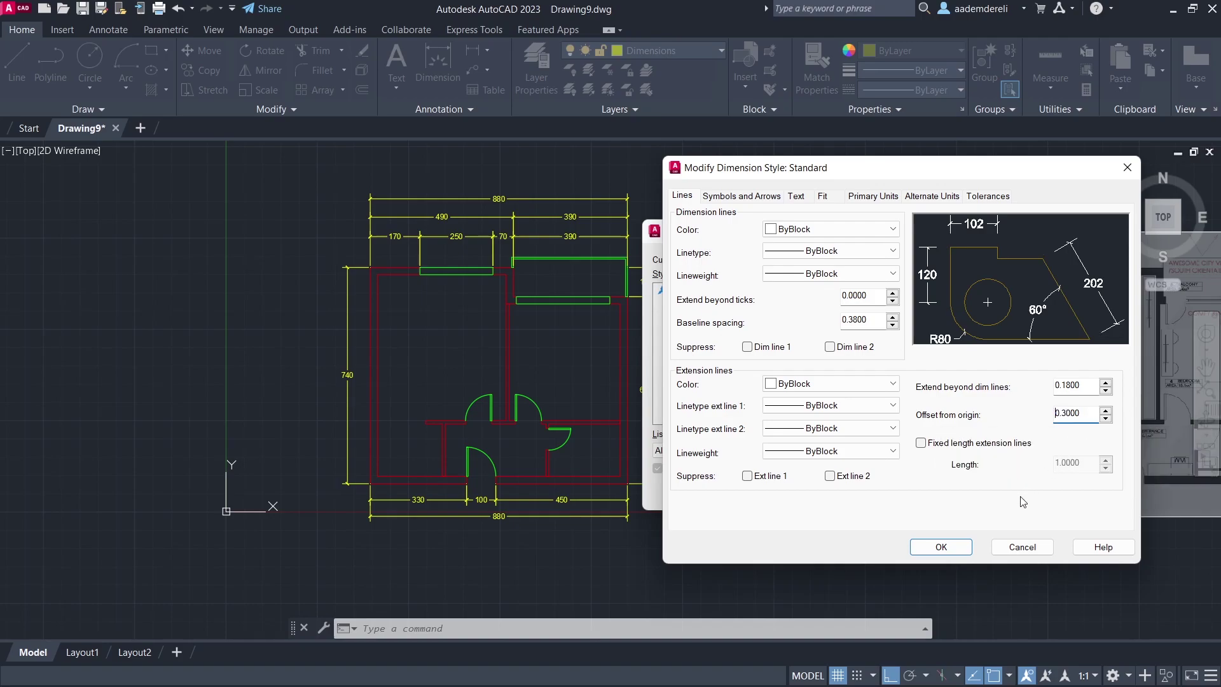
click(952, 545)
click(1067, 232)
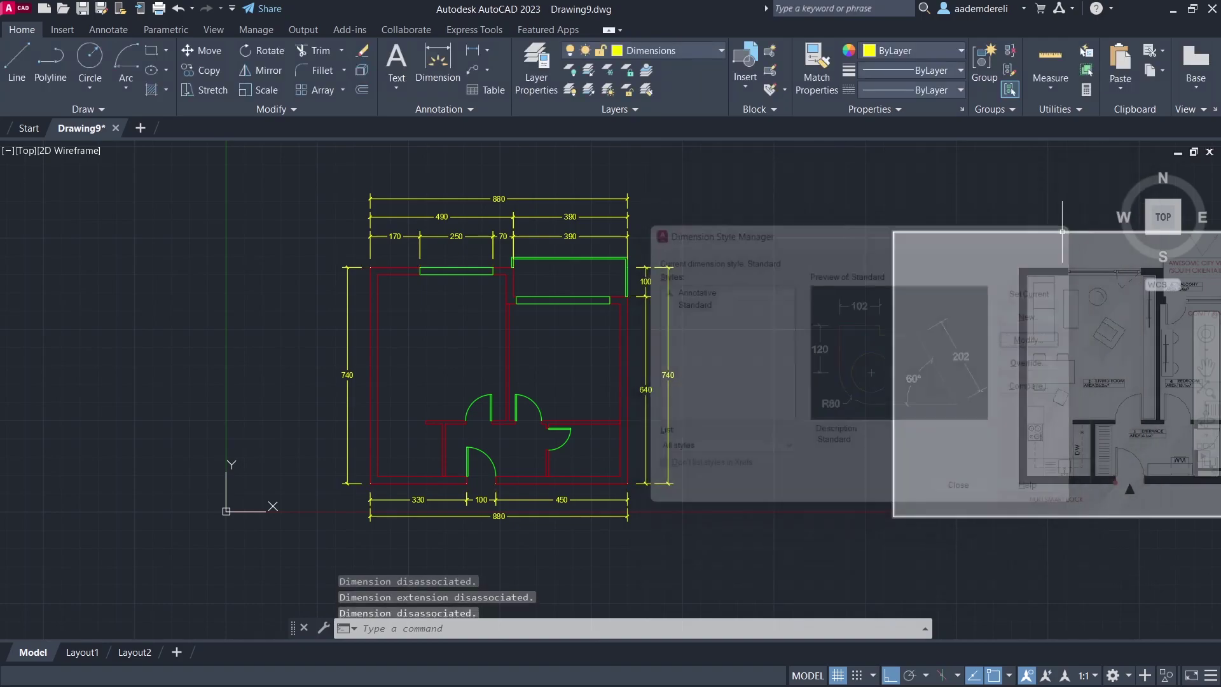
Make Wall the current layer and fill every outer and inner wall segment of the plan with a hatch
scroll(651, 481, up, 2)
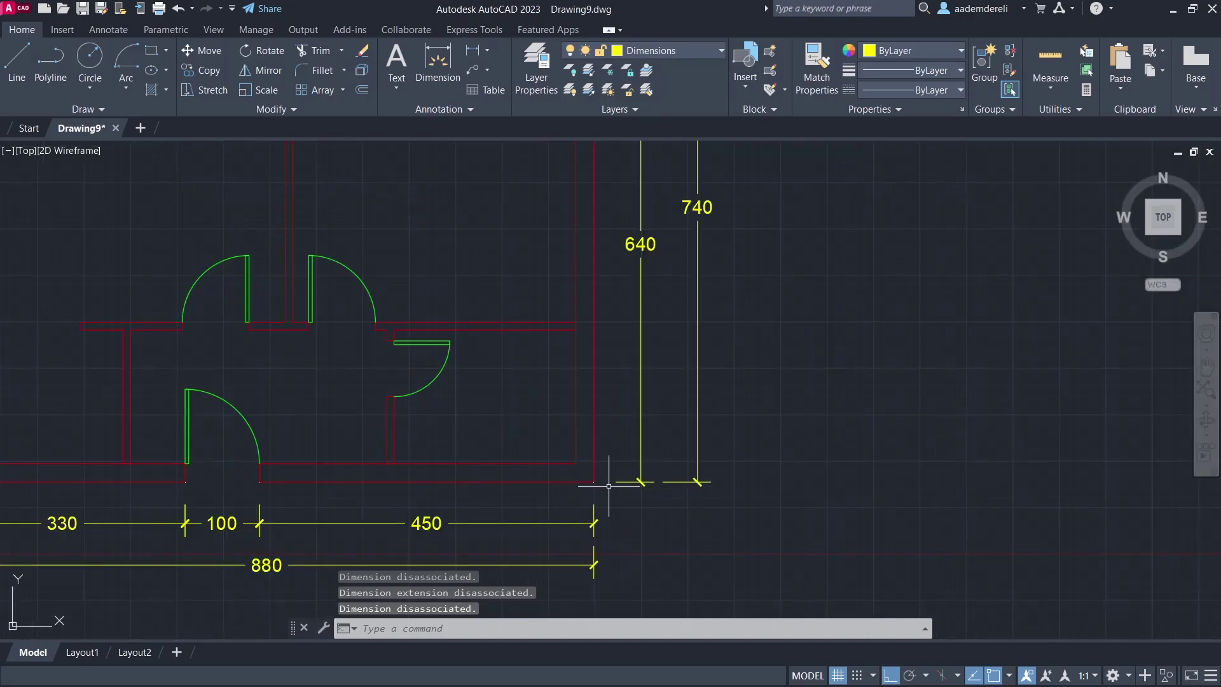
middle_drag(643, 352, 630, 384)
click(669, 51)
click(667, 146)
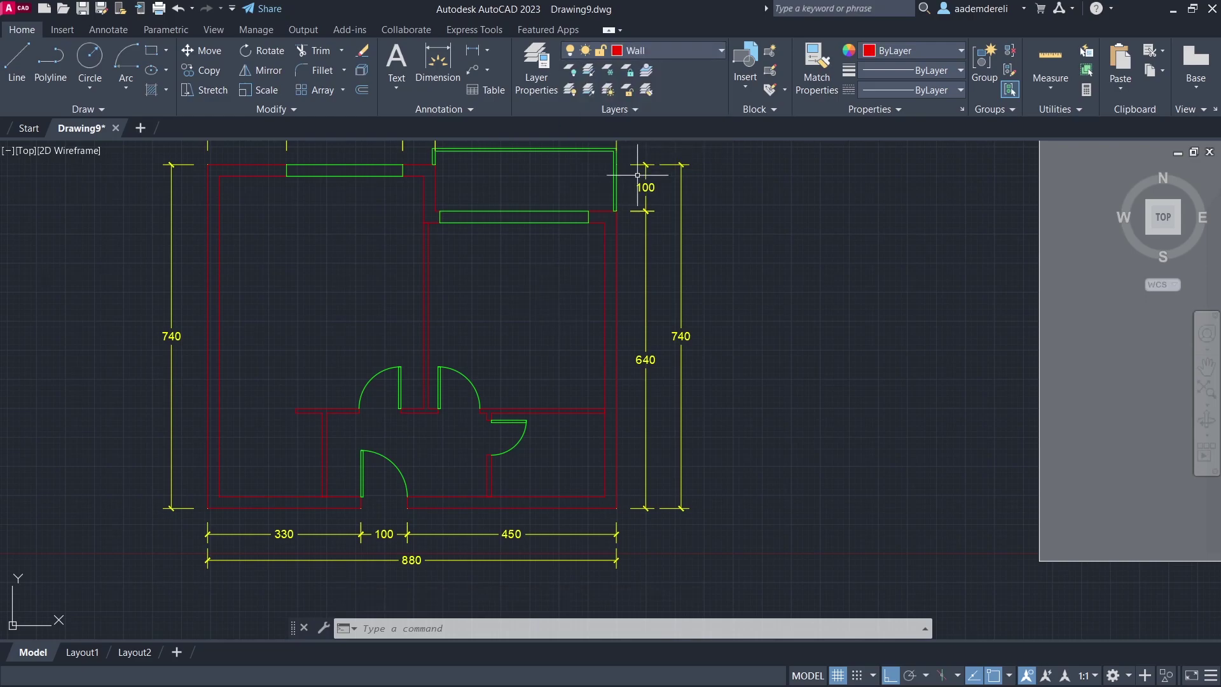
text(h)
key(Return)
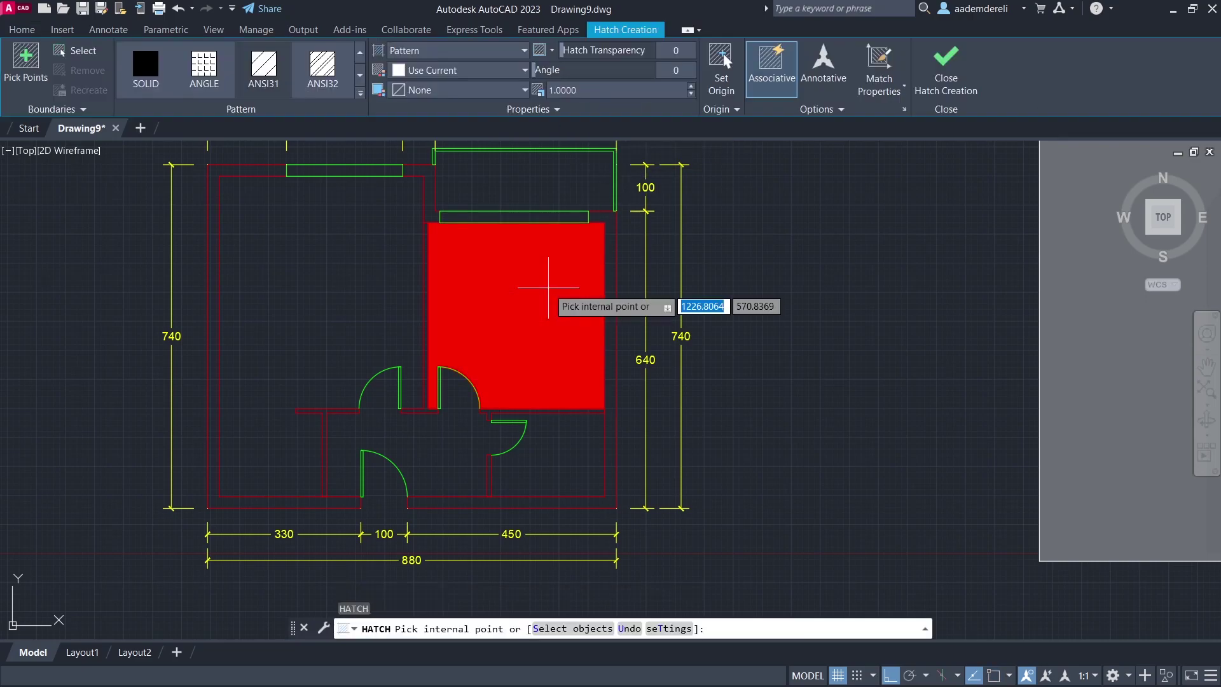
click(605, 314)
click(556, 410)
click(489, 457)
click(430, 411)
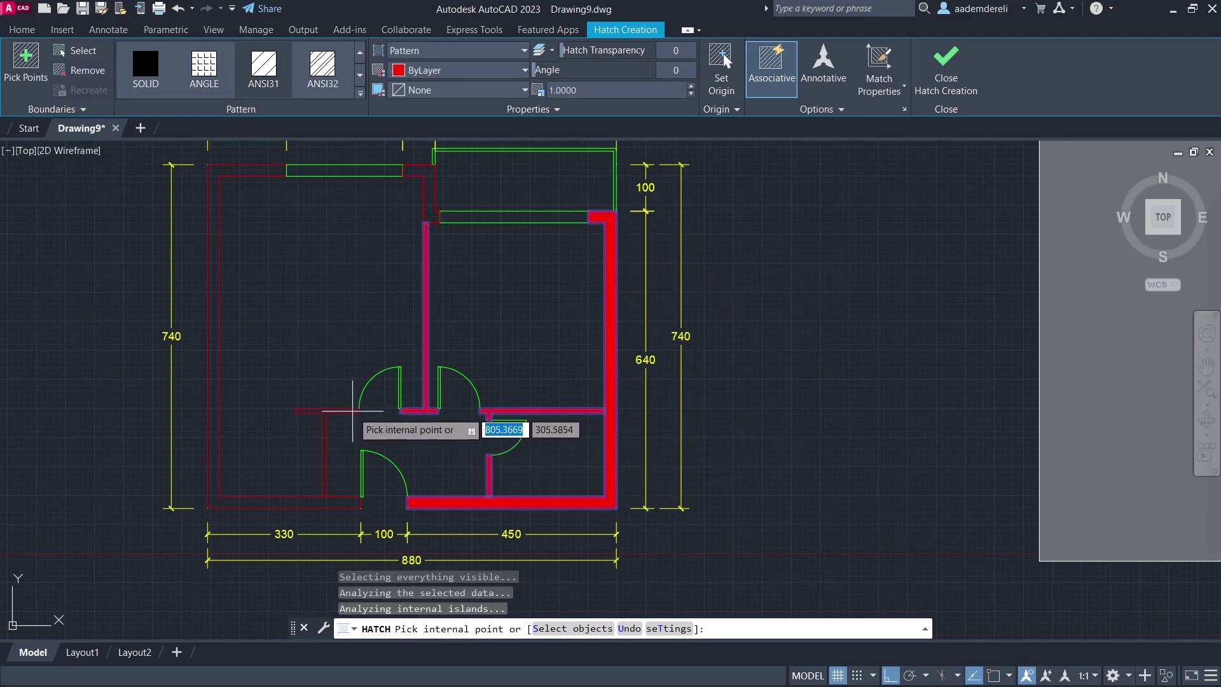
click(328, 500)
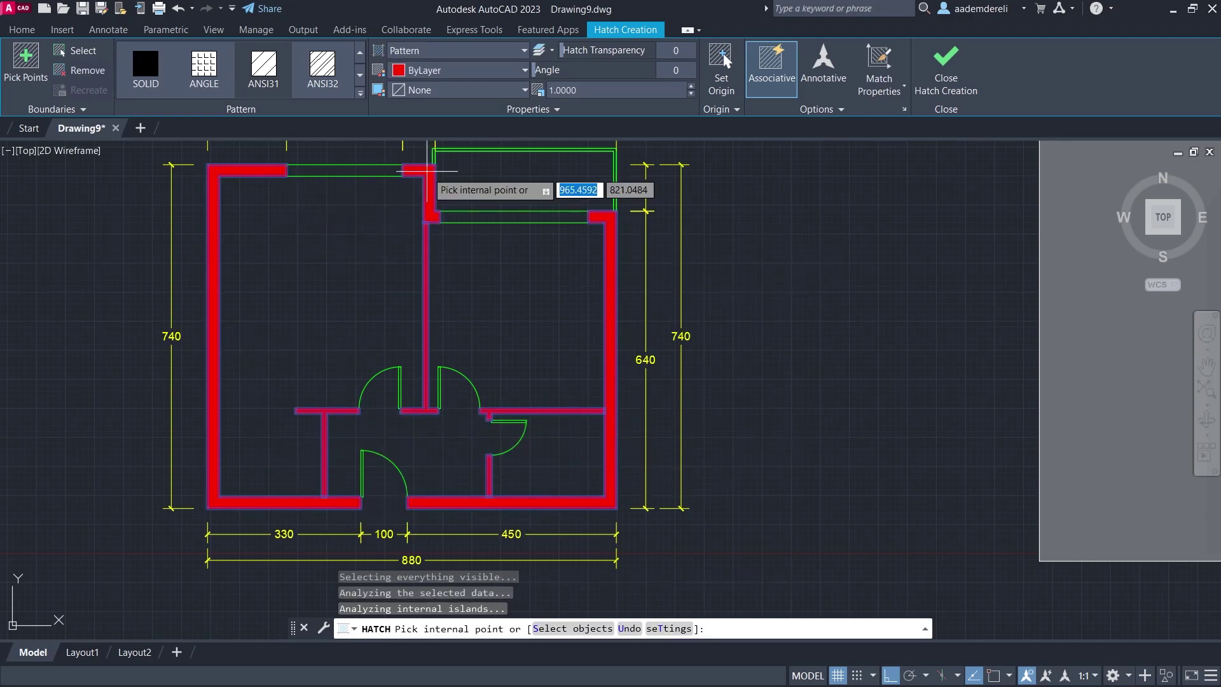
key(Return)
Set up a plot of the model with the DWG To PDF.pc3 plotter and ISO A3 (297.00 x 420.00 MM) paper
scroll(553, 324, down, 2)
middle_drag(511, 304, 543, 343)
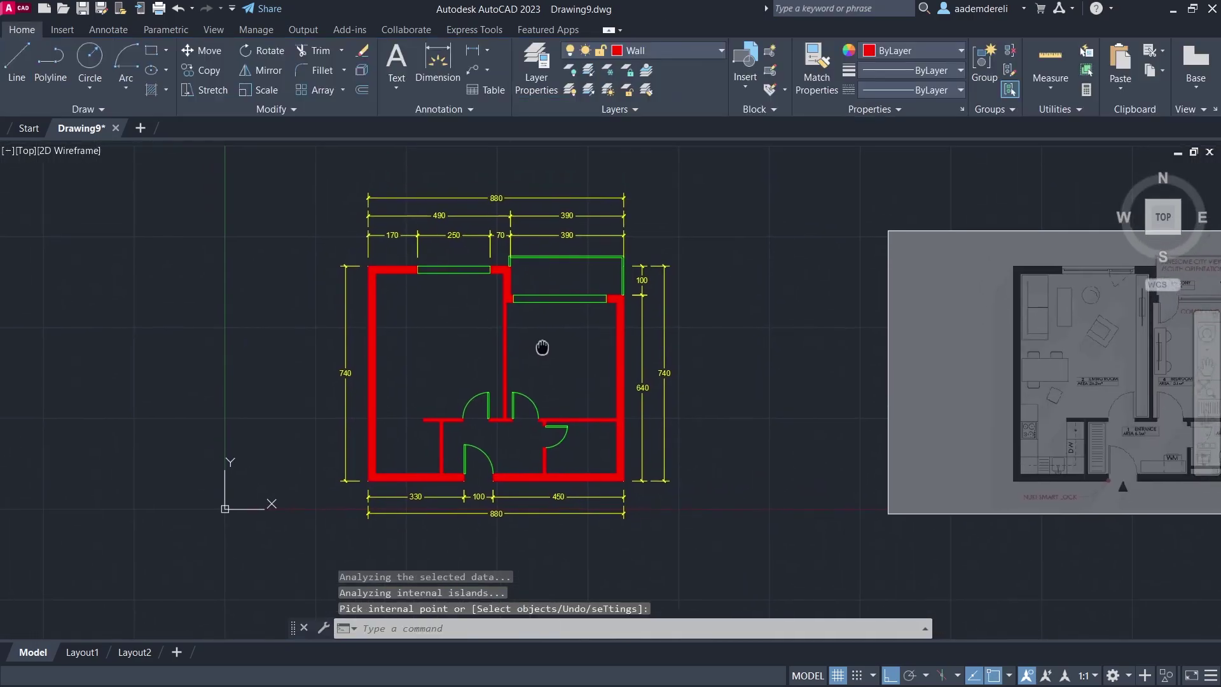
key(ctrl+p)
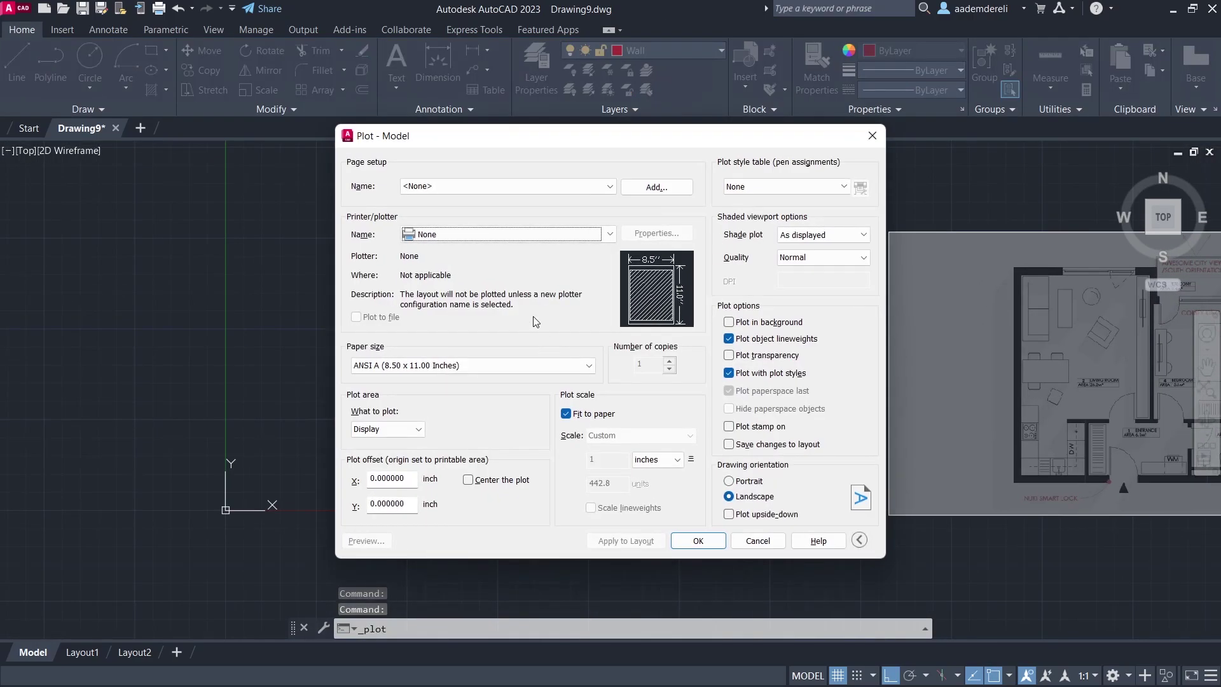
click(490, 240)
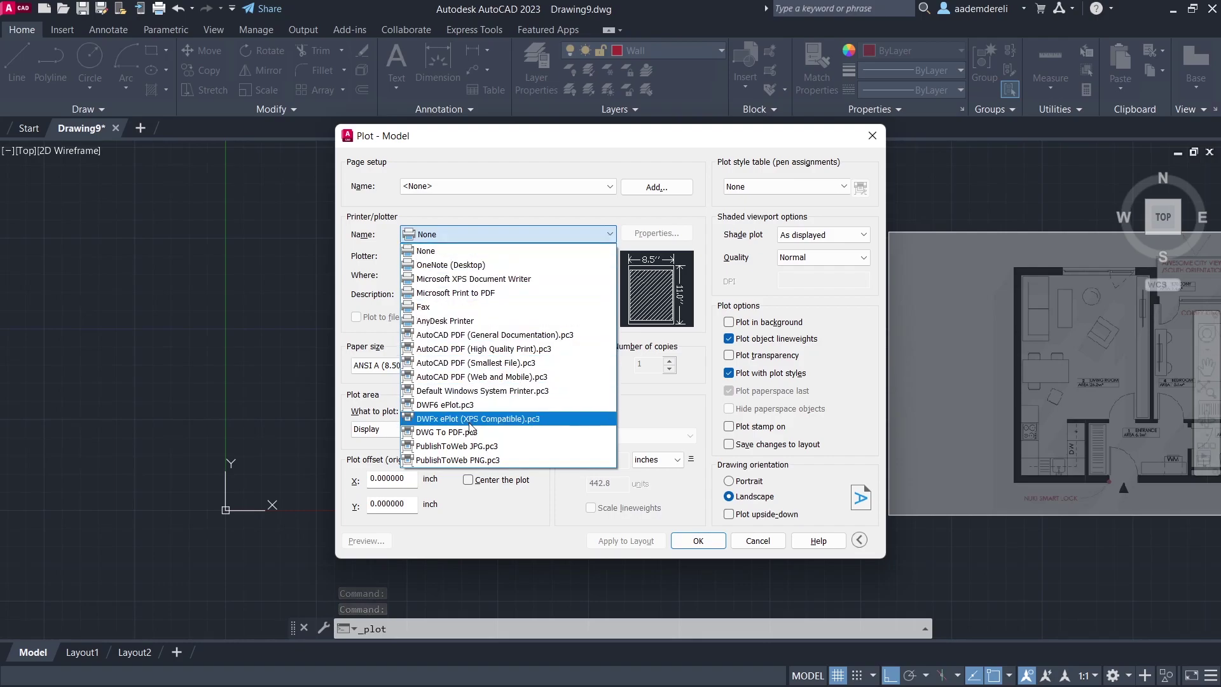
click(503, 433)
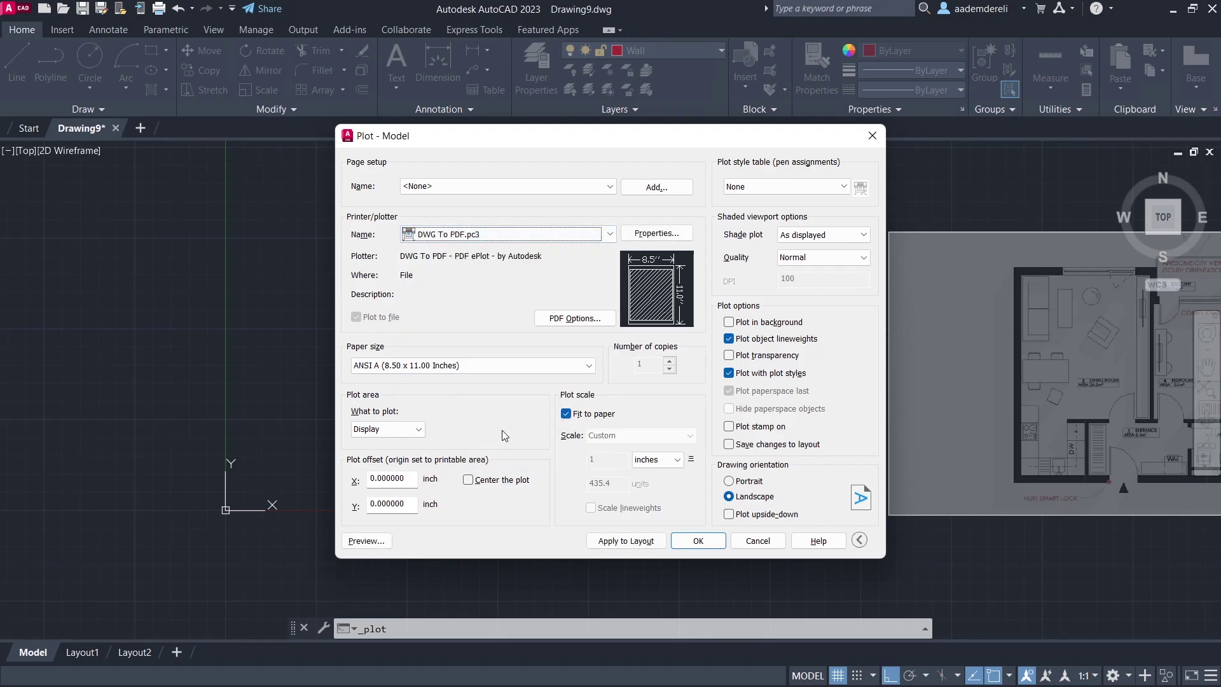
click(447, 366)
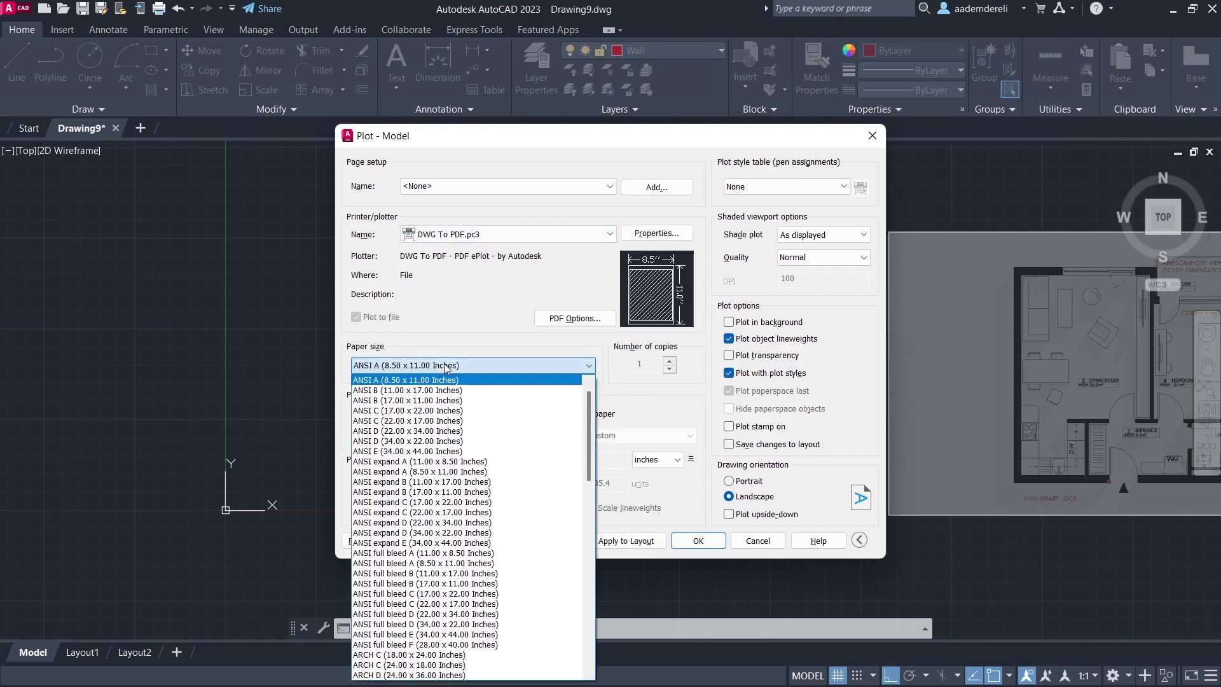
scroll(446, 464, down, 15)
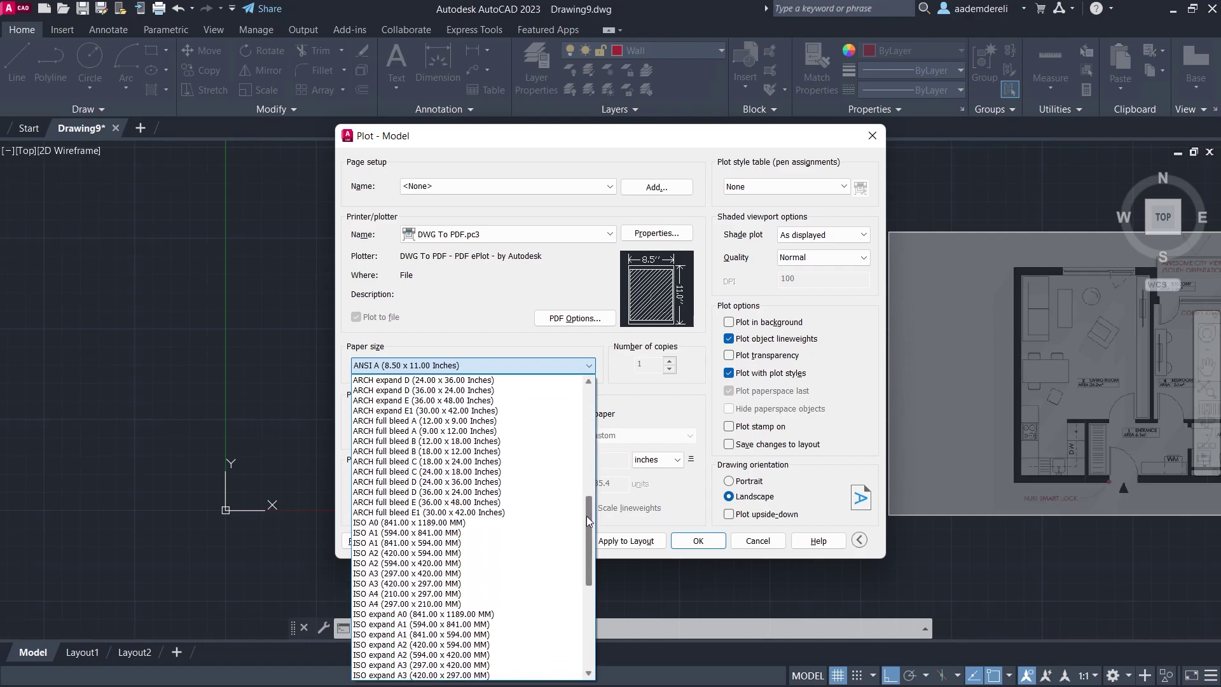
click(427, 574)
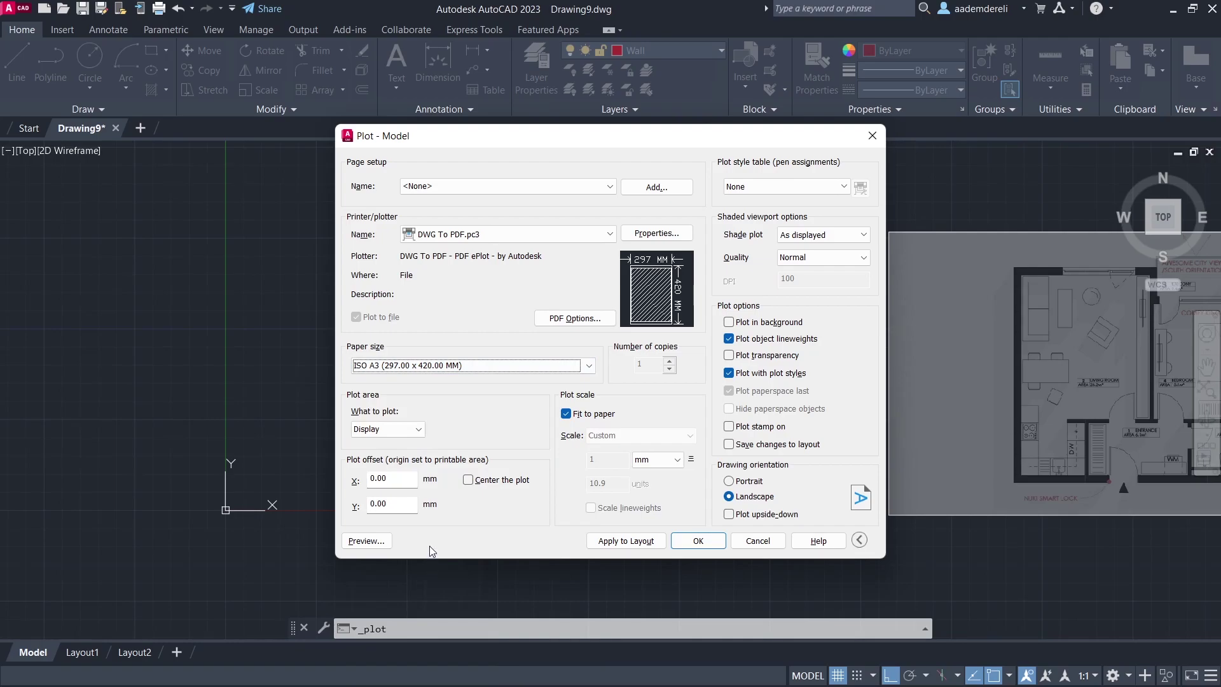
Set the plot area to Window and frame the whole floor plan with all its dimensions, leaving out the reference image
click(382, 431)
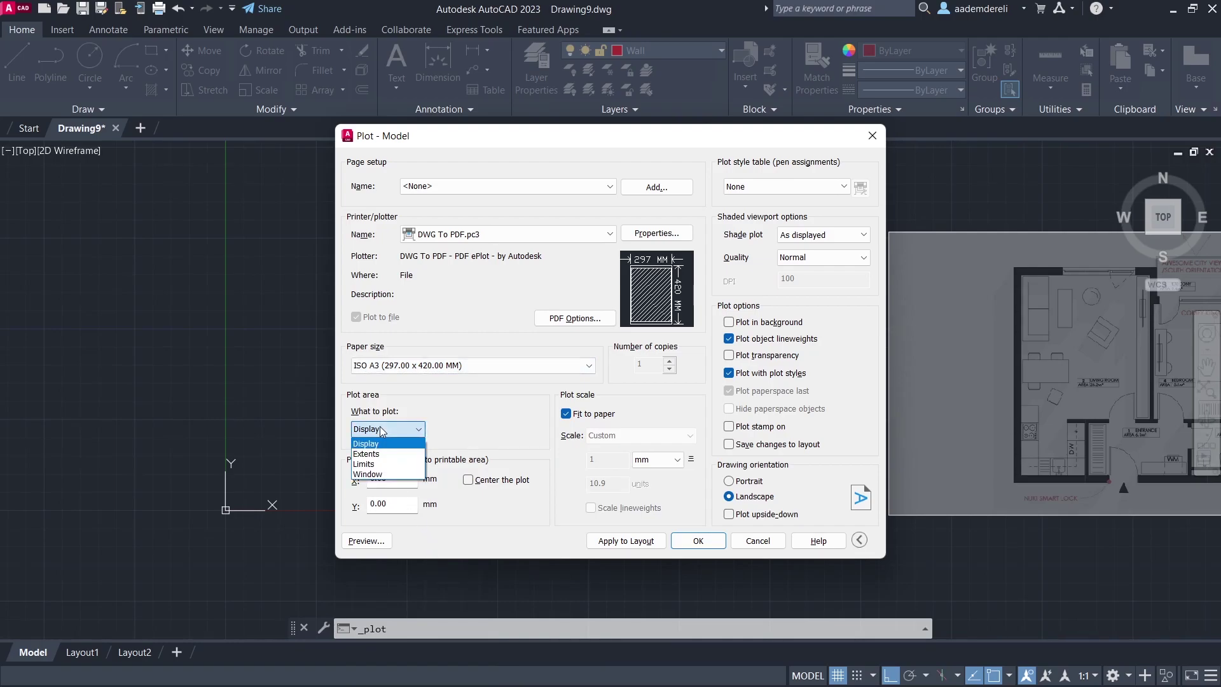
click(368, 474)
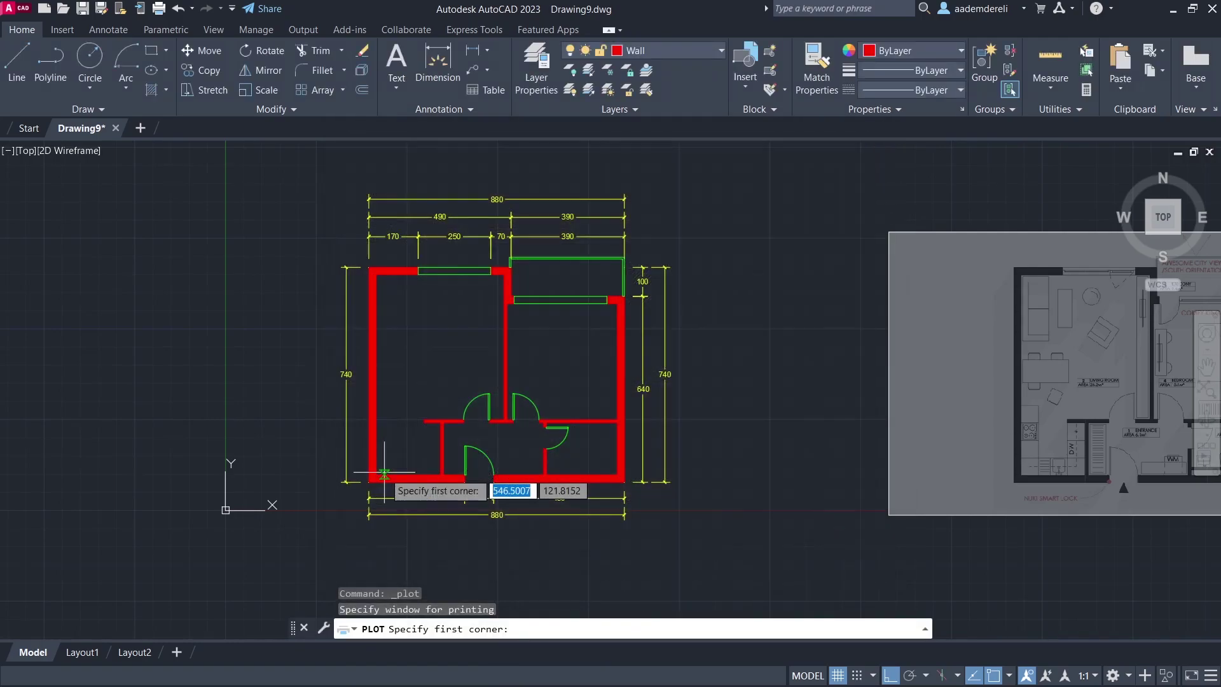
click(270, 543)
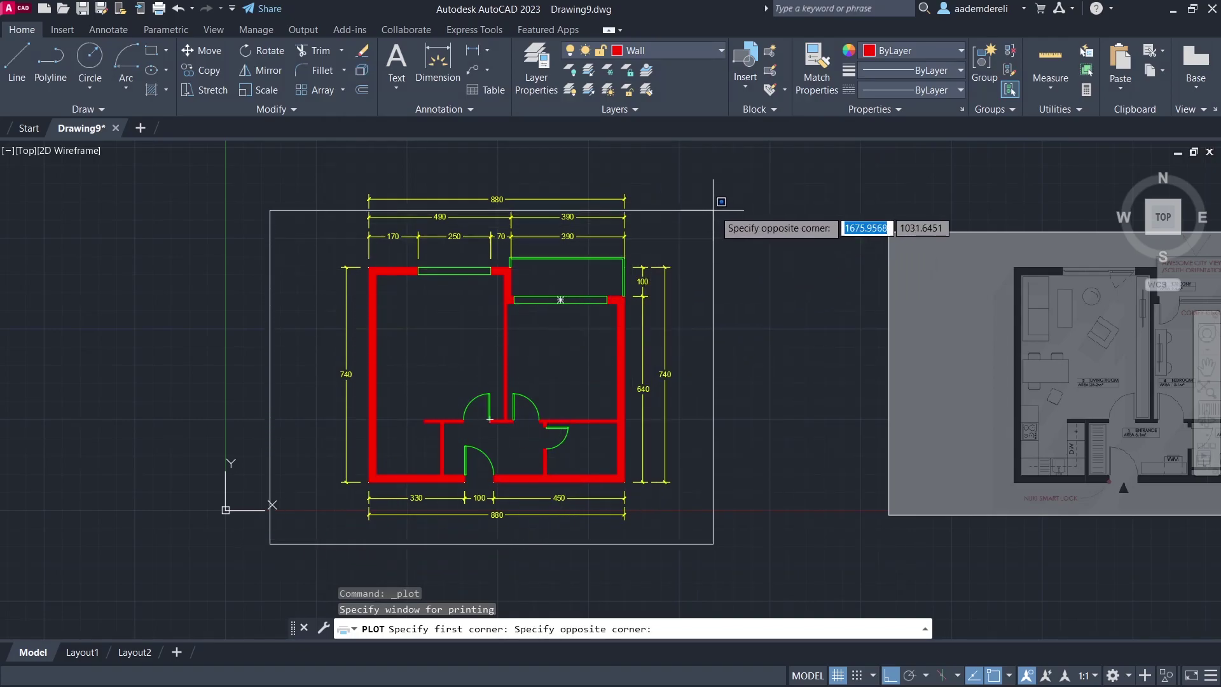
click(777, 169)
Choose the monochrome.ctb plot style table and assign it to all layouts
click(752, 188)
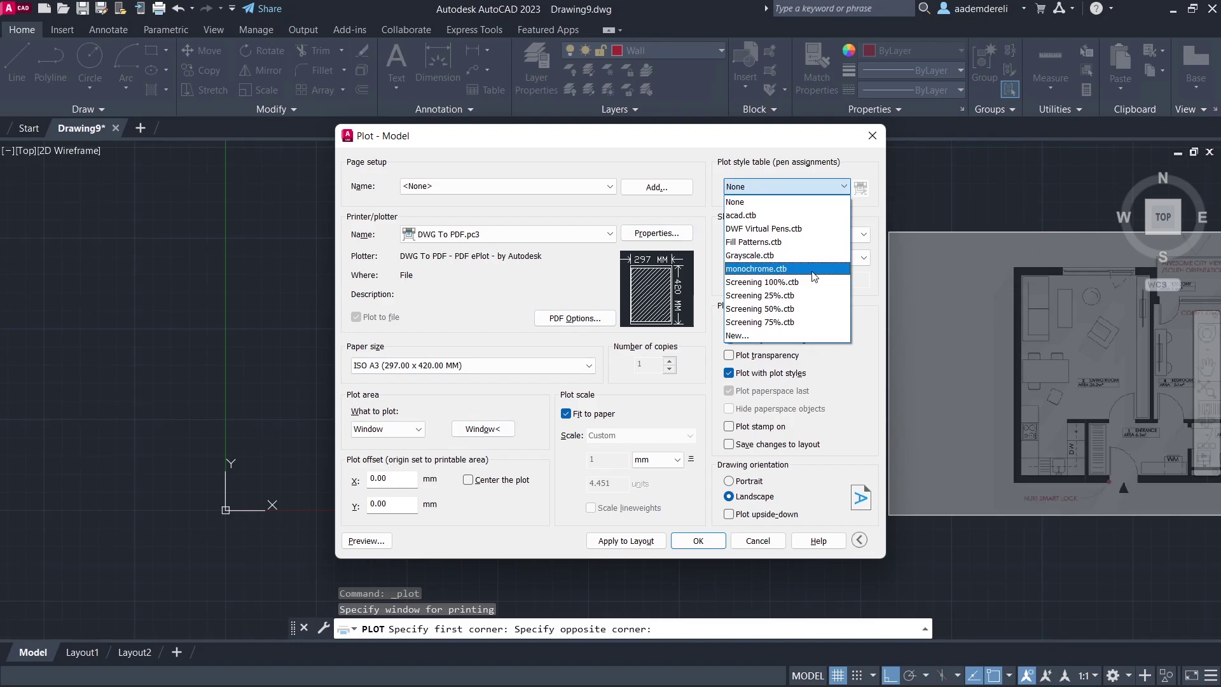
click(817, 275)
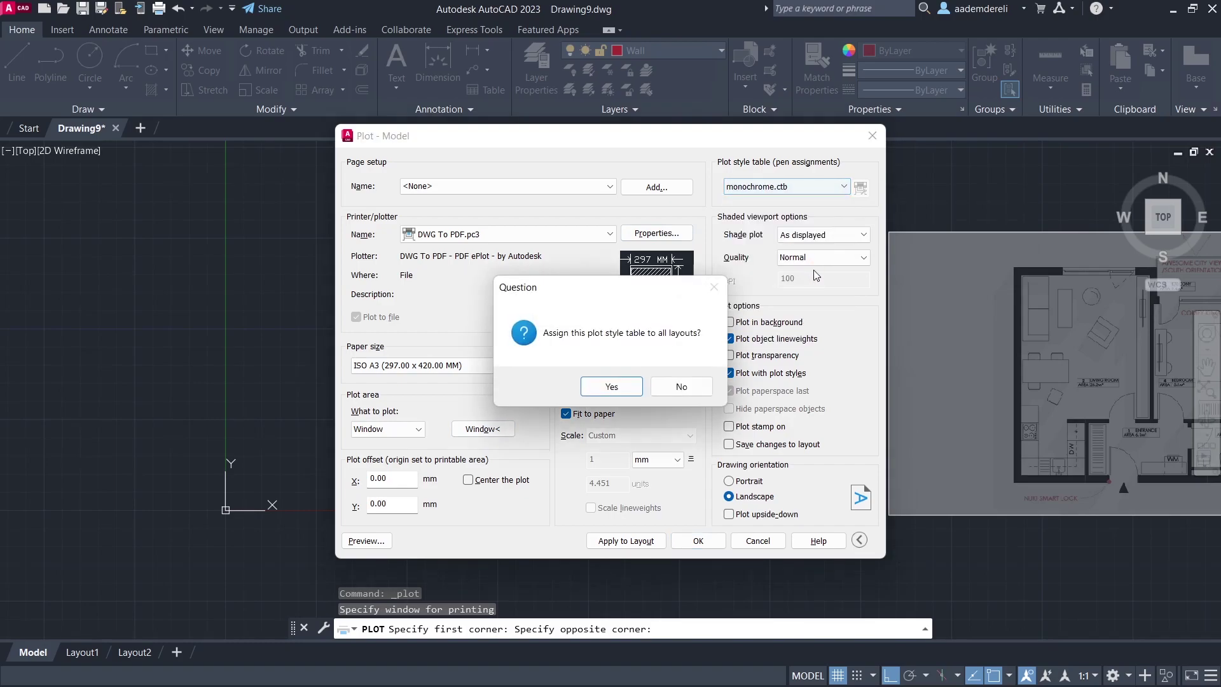
click(603, 386)
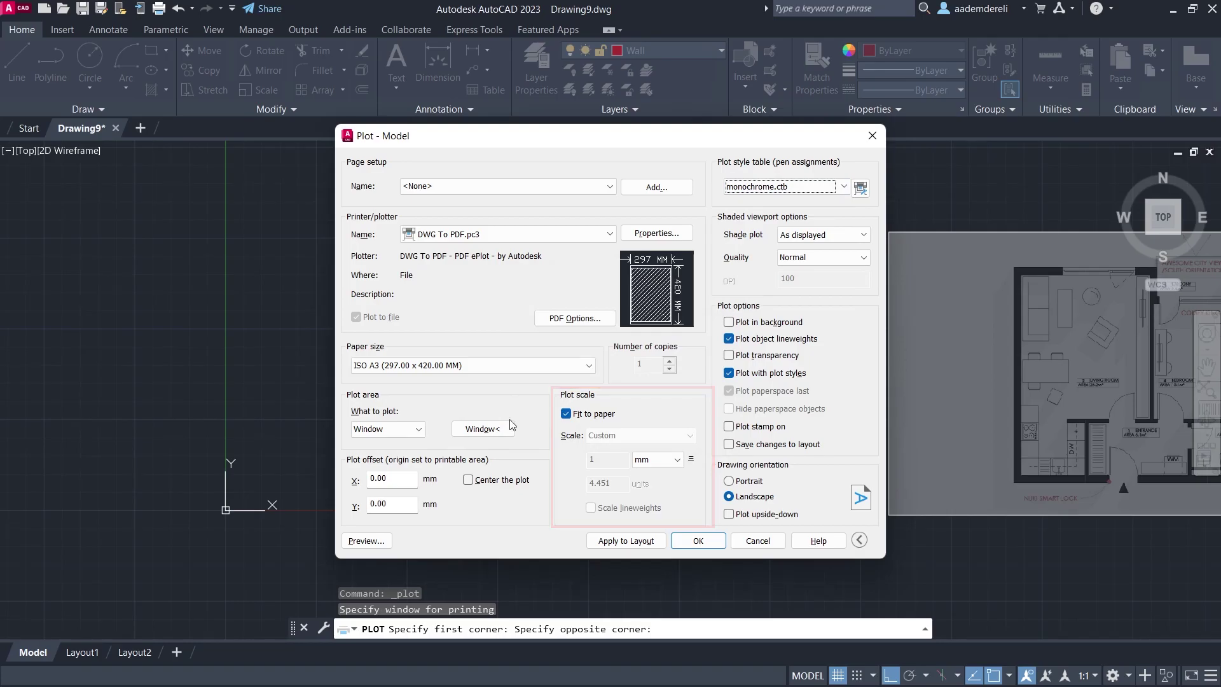
Preview the plot of the framed floor plan and plot it to a PDF file
click(367, 540)
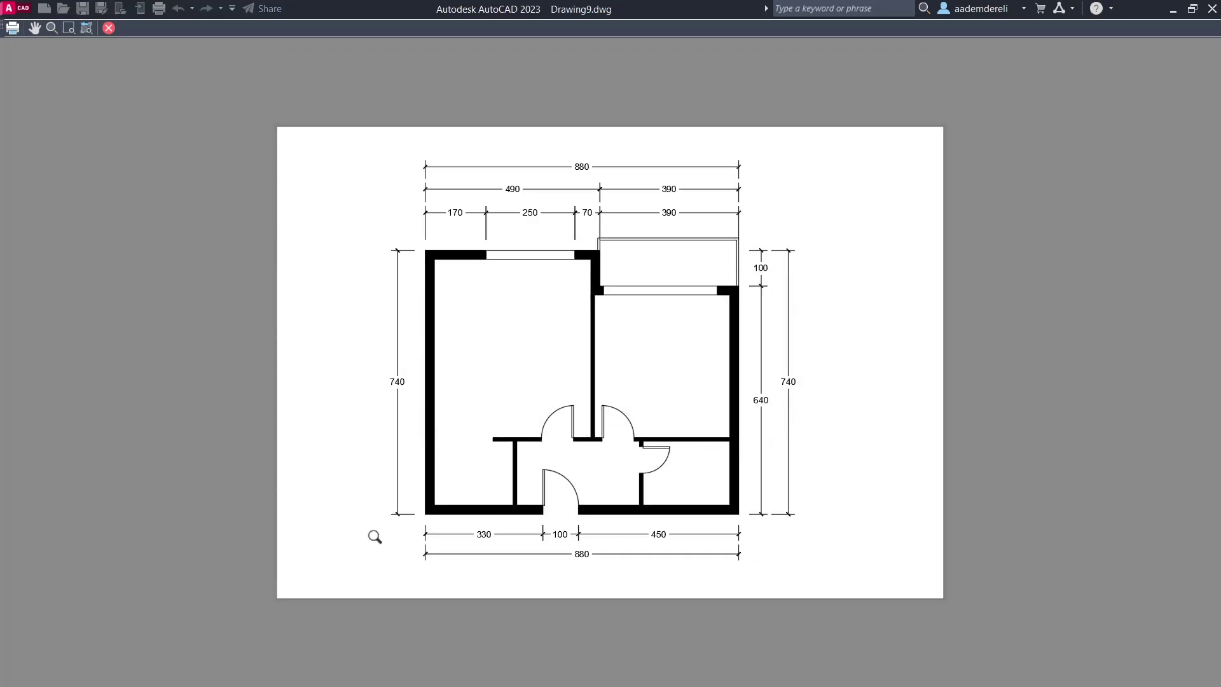
scroll(513, 474, up, 2)
mouse_move(551, 284)
middle_down()
mouse_move(556, 371)
mouse_move(517, 346)
mouse_move(507, 326)
mouse_move(590, 349)
middle_up()
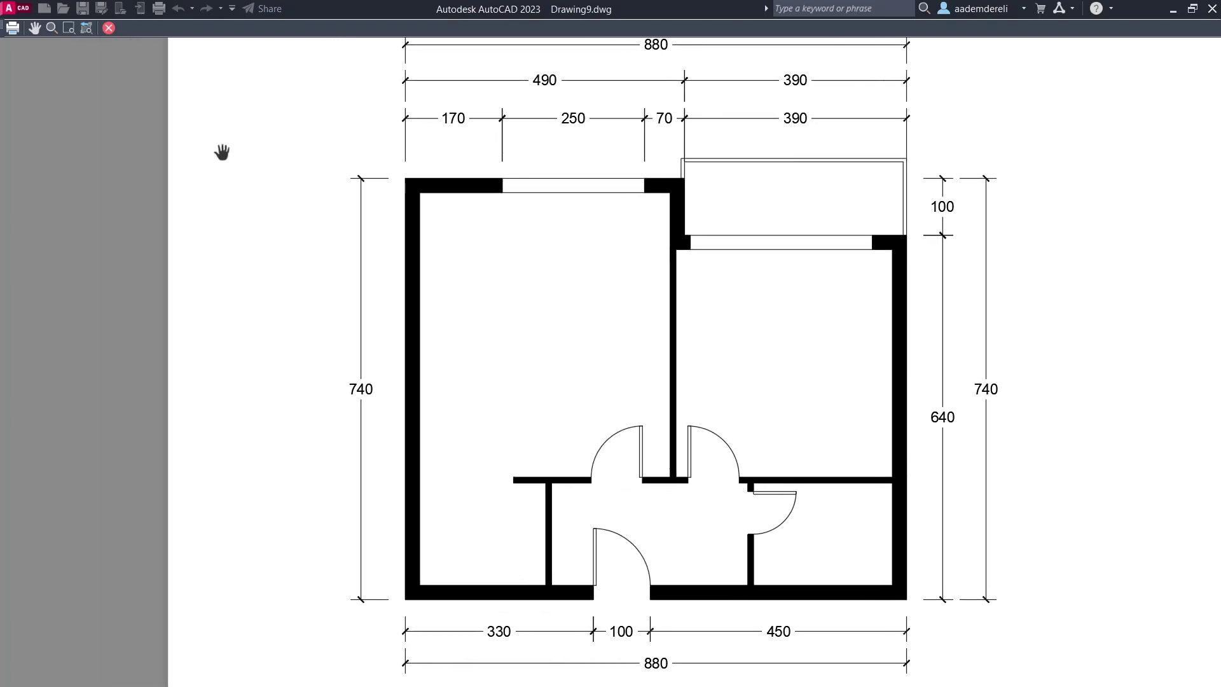
click(12, 29)
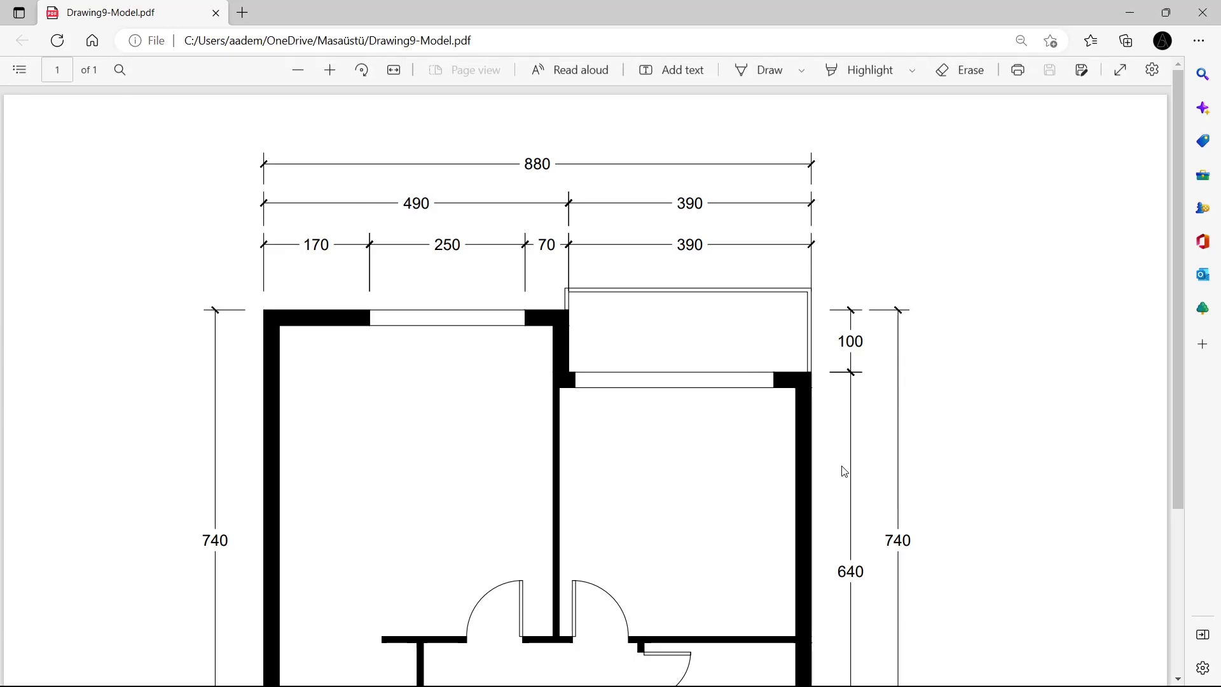
Look through the plotted Drawing9-Model.pdf in the browser and show it in full screen
scroll(797, 402, down, 4)
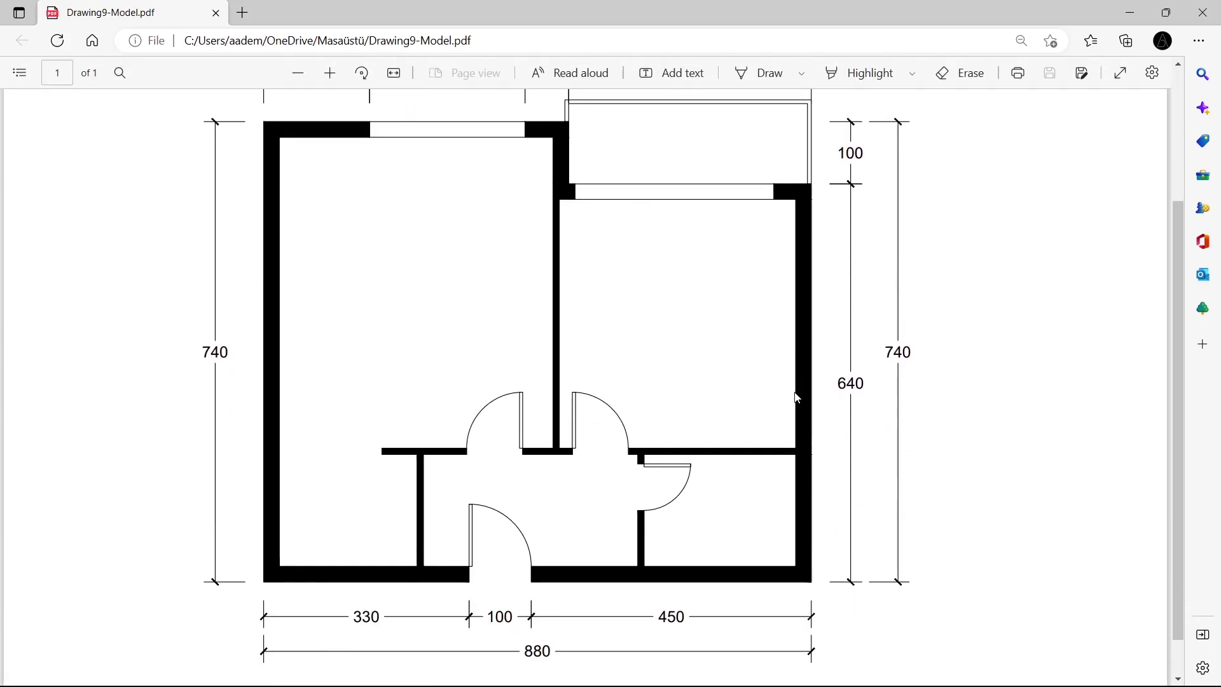
scroll(798, 399, up, 2)
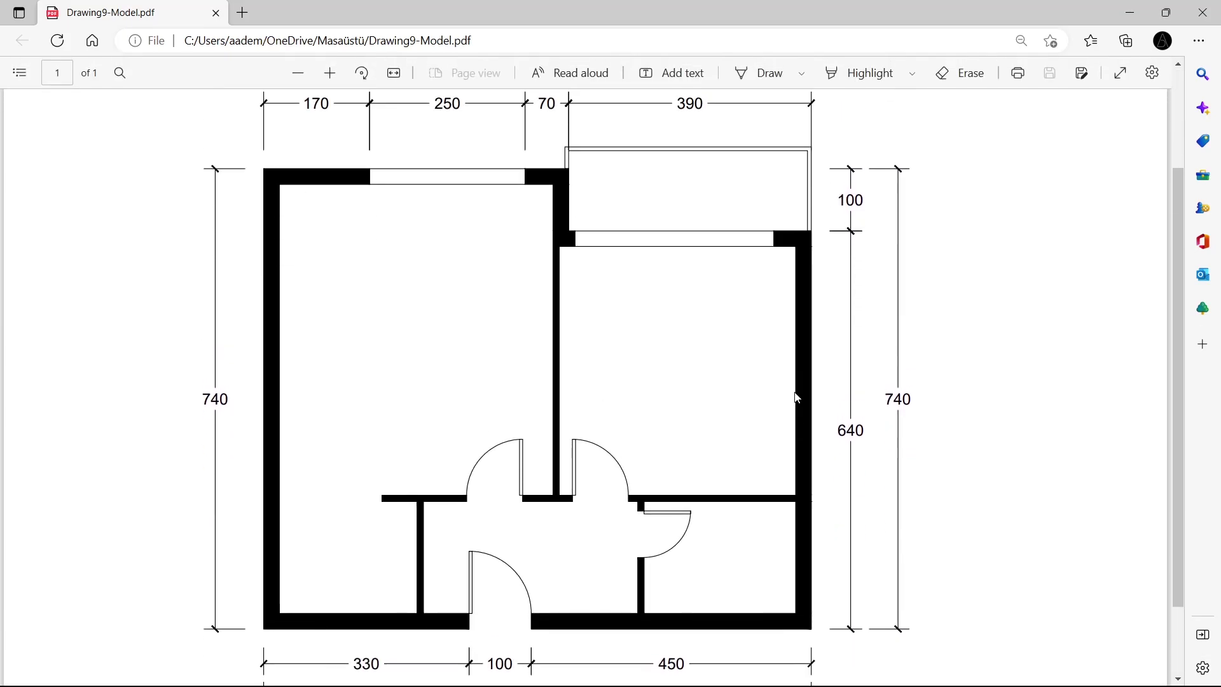
click(1122, 73)
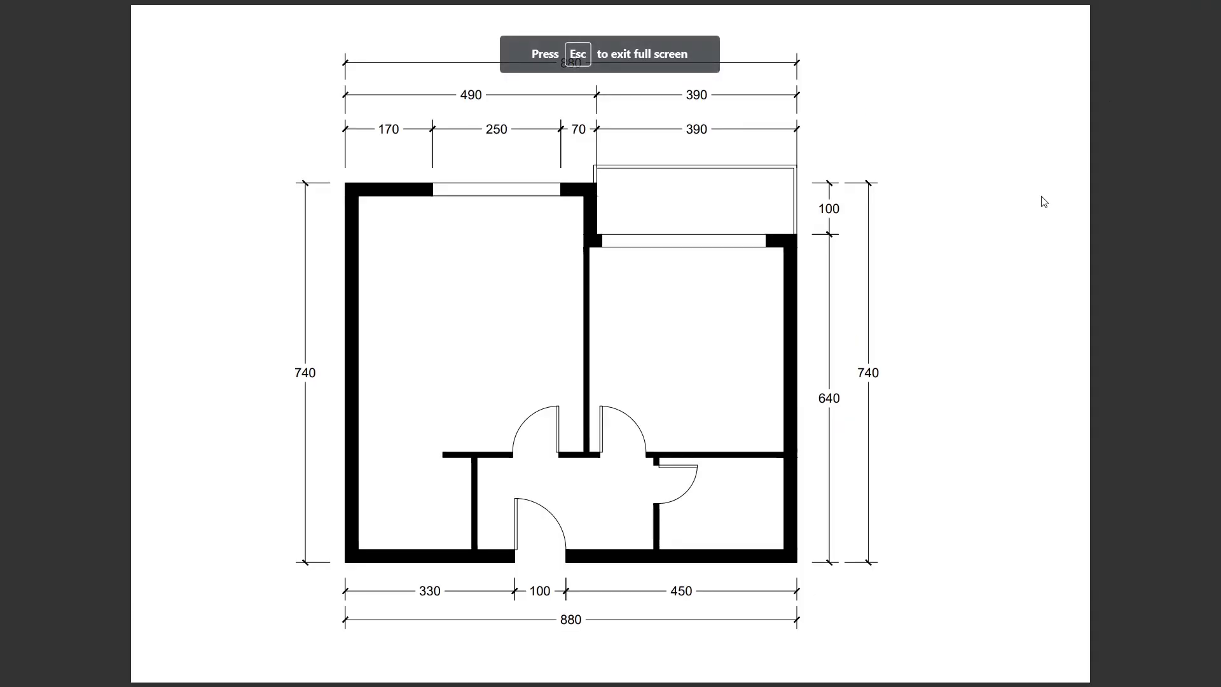